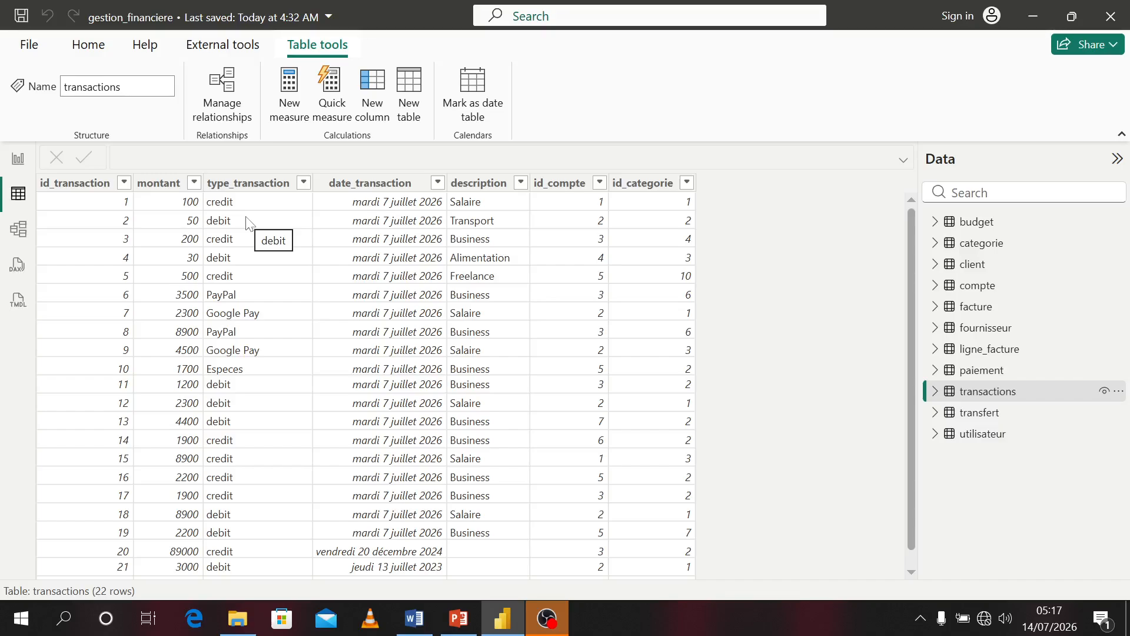
Create a new measure in the transactions table and begin its formula as Total Crédit = CALCULATE(
{"action": "left_click", "coordinate": [18, 161]}
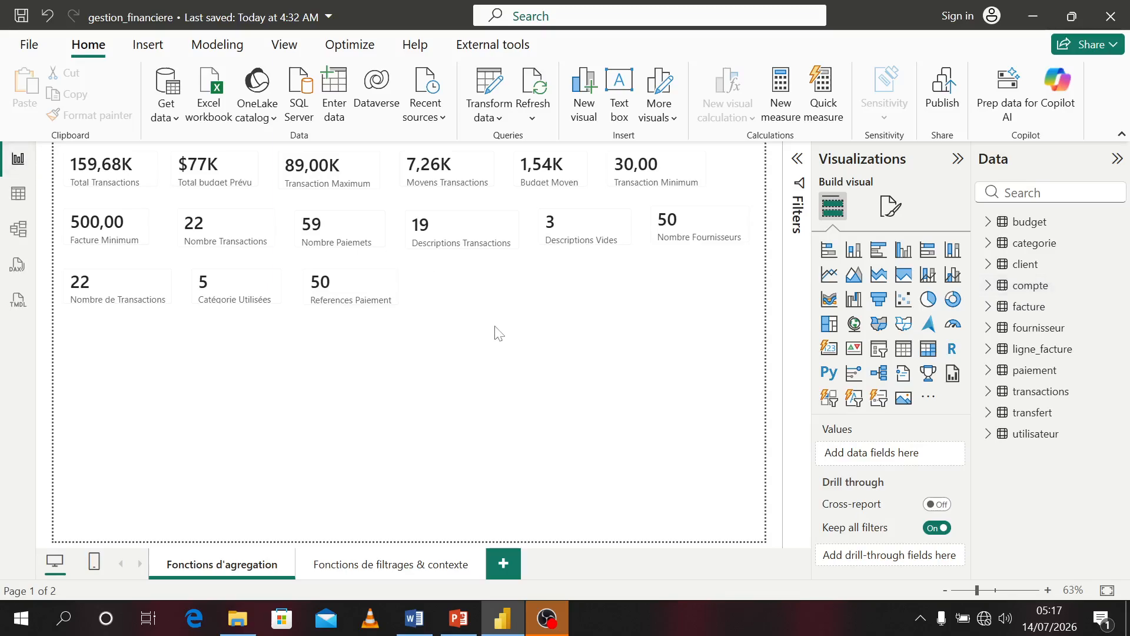
{"action": "right_click", "coordinate": [1033, 398]}
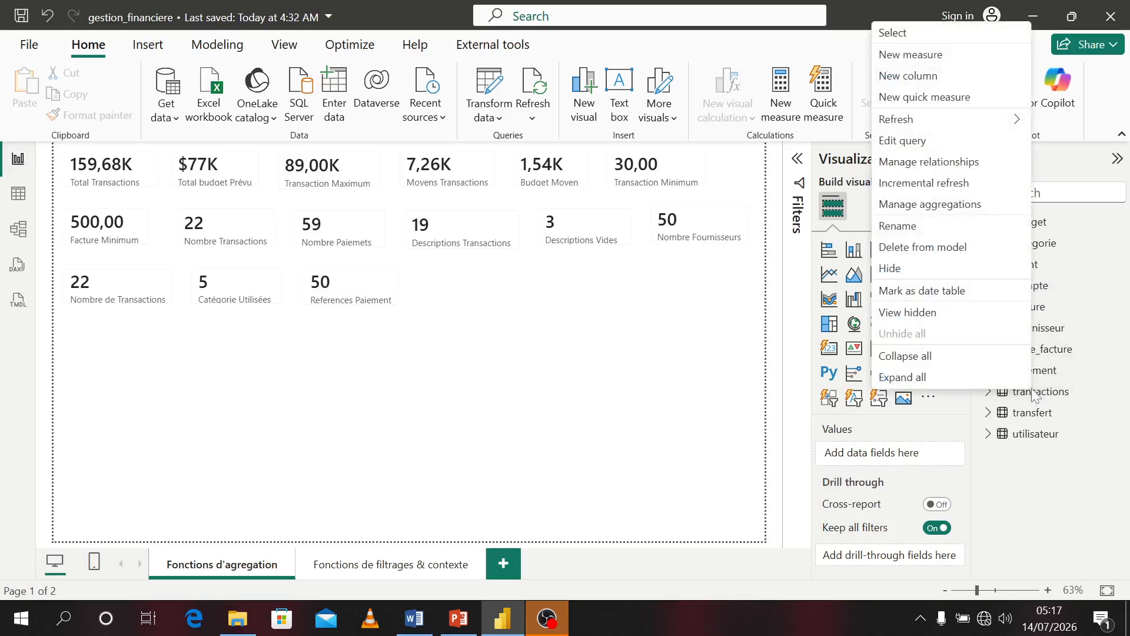
{"action": "left_click", "coordinate": [895, 55]}
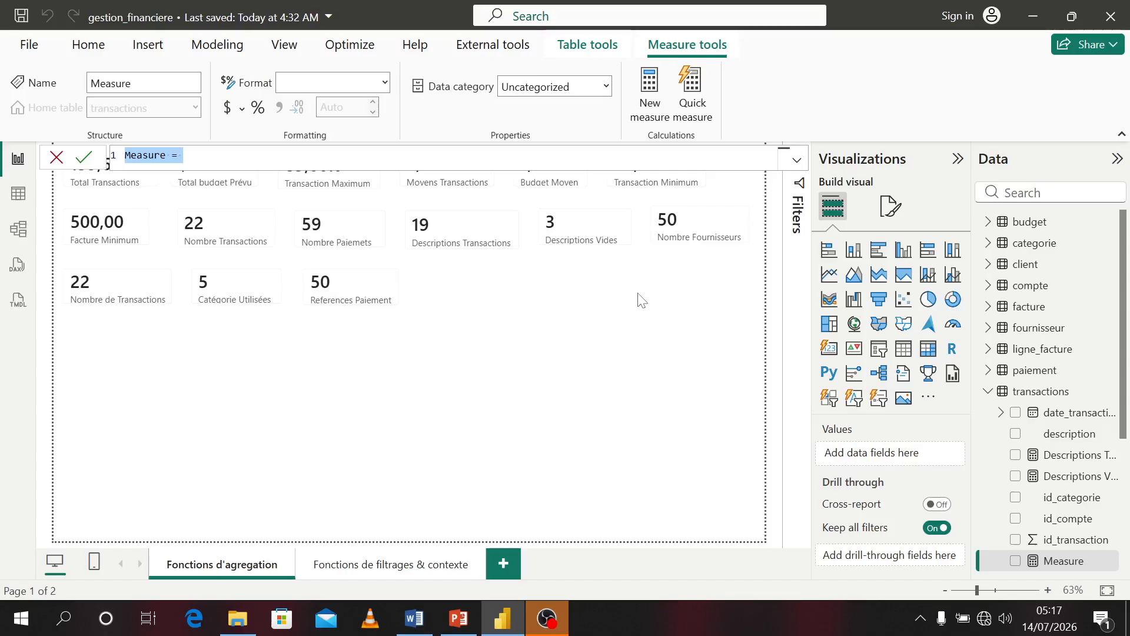
{"action": "type", "text": "To"}
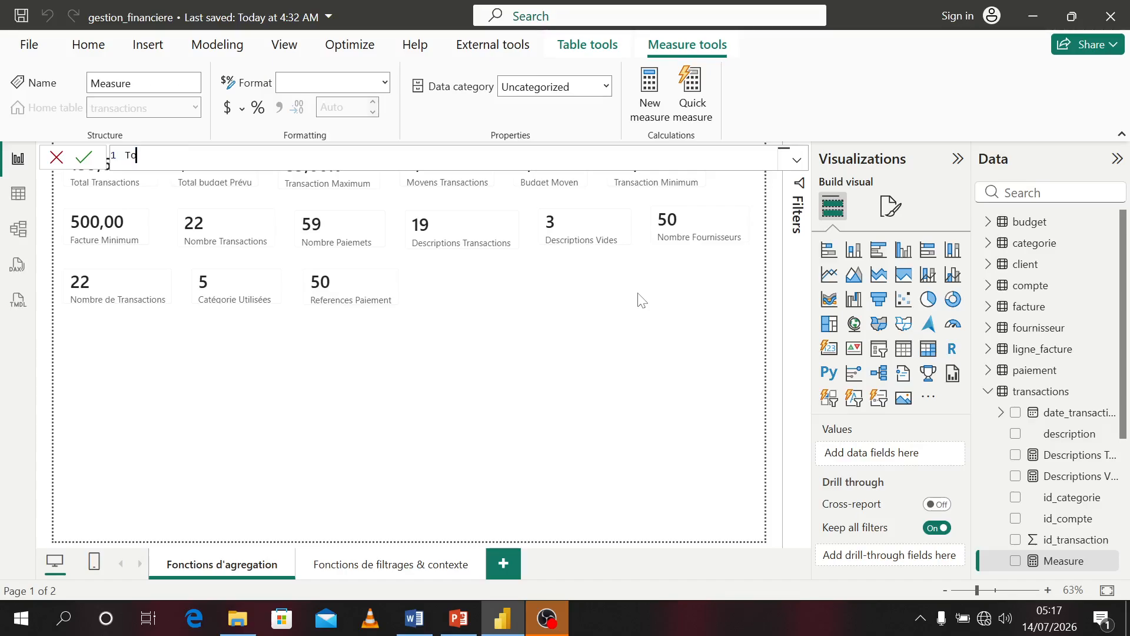
{"action": "type", "text": "ta"}
{"action": "type", "text": "l Crédit = CALCULATE("}
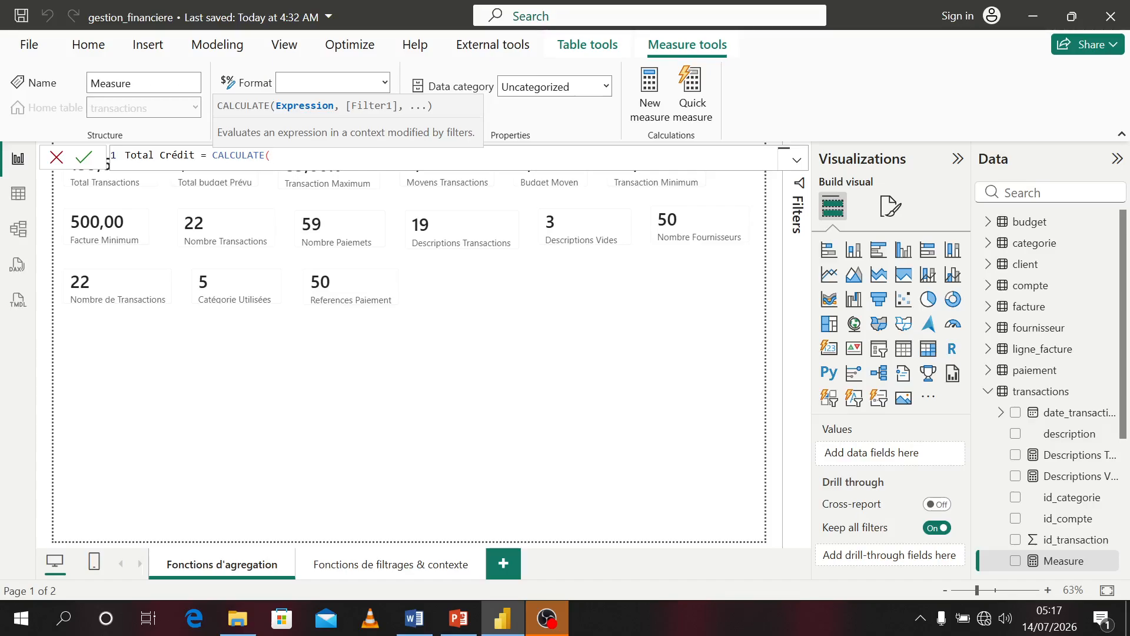
Add SUM(transactions[montant]) as the expression argument of CALCULATE
{"action": "type", "text": "sum"}
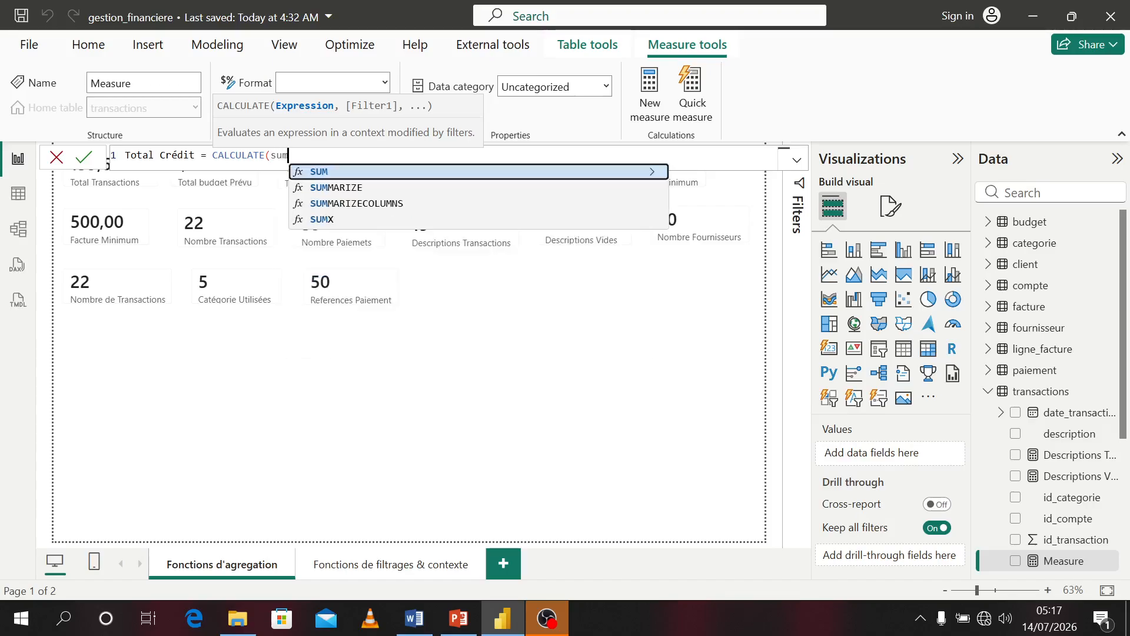
{"action": "key", "text": "Tab"}
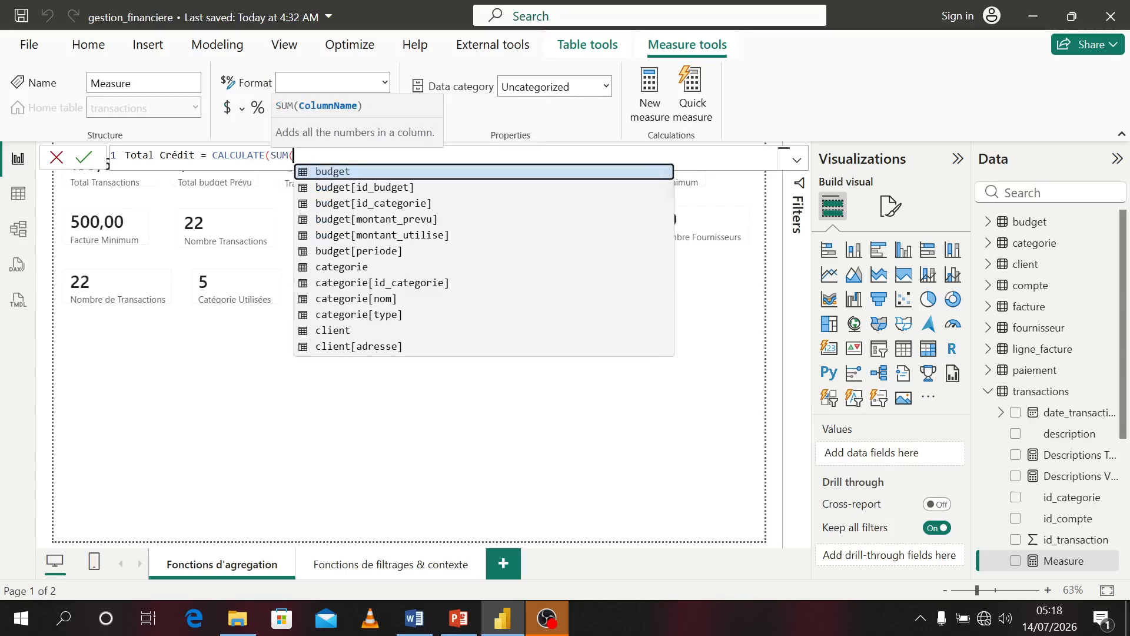
{"action": "type", "text": "mont"}
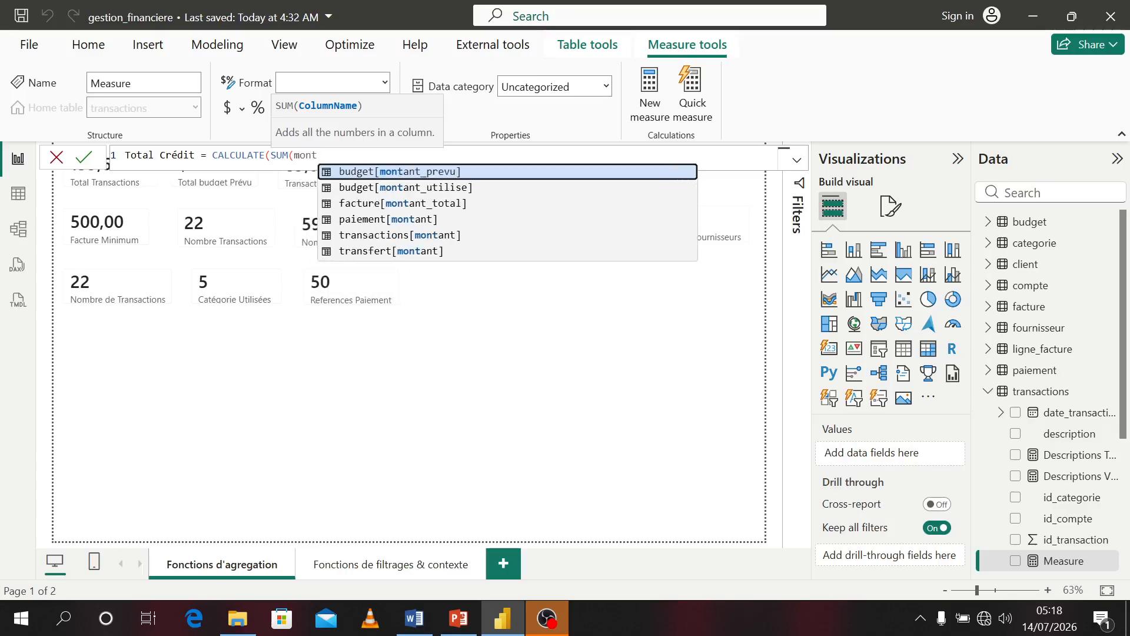
{"action": "key", "text": "Down"}
{"action": "key", "text": "Down"}
{"action": "key", "text": "Down"}
{"action": "key", "text": "Down"}
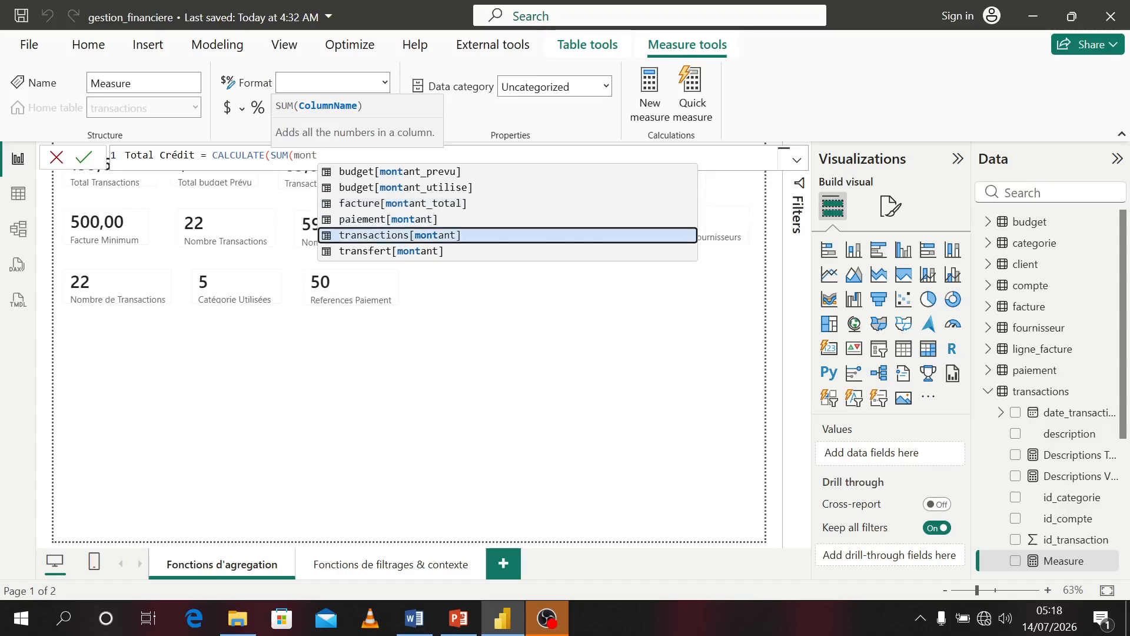
{"action": "key", "text": "Tab"}
{"action": "type", "text": "),"}
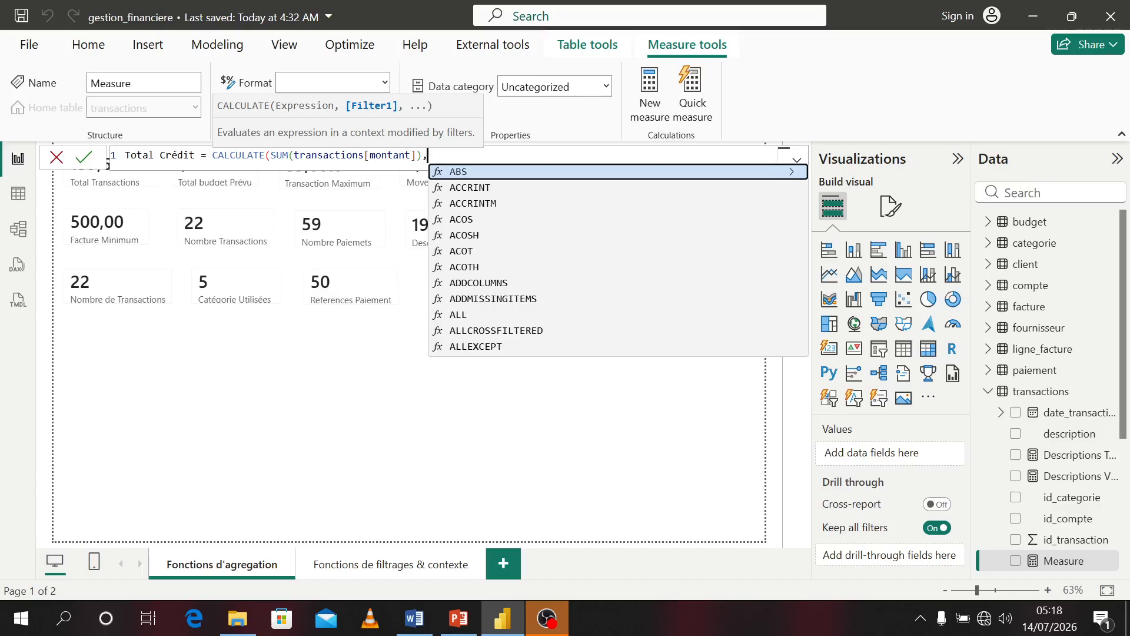
Complete the filter transactions[type_transaction] = "credit" and commit the Total Crédit measure
{"action": "type", "text": "type"}
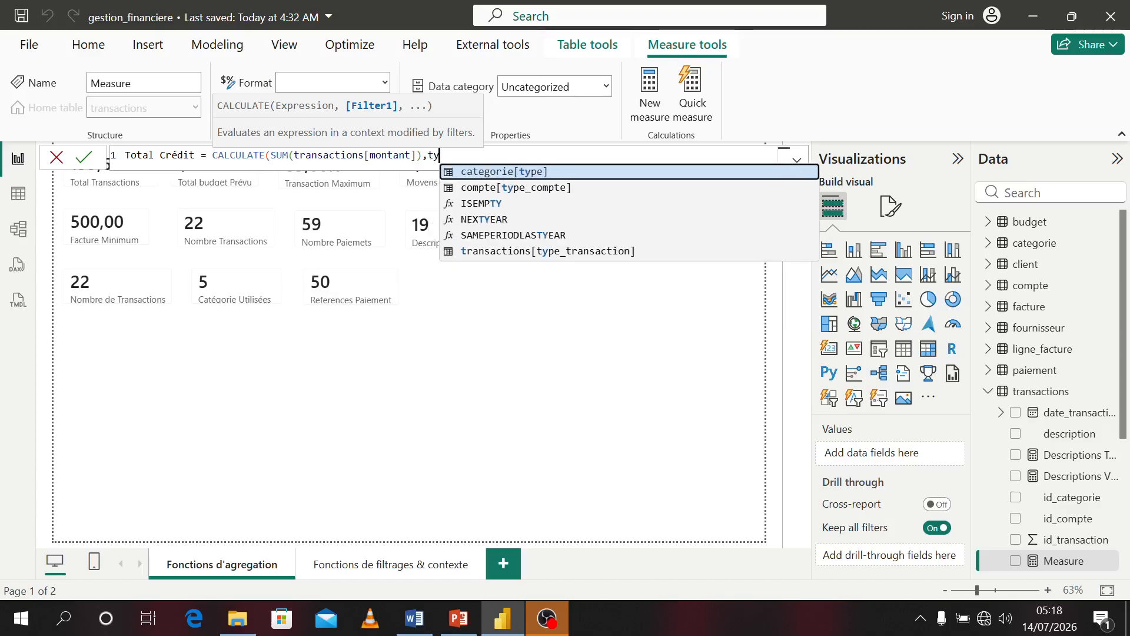
{"action": "key", "text": "Down"}
{"action": "key", "text": "Down"}
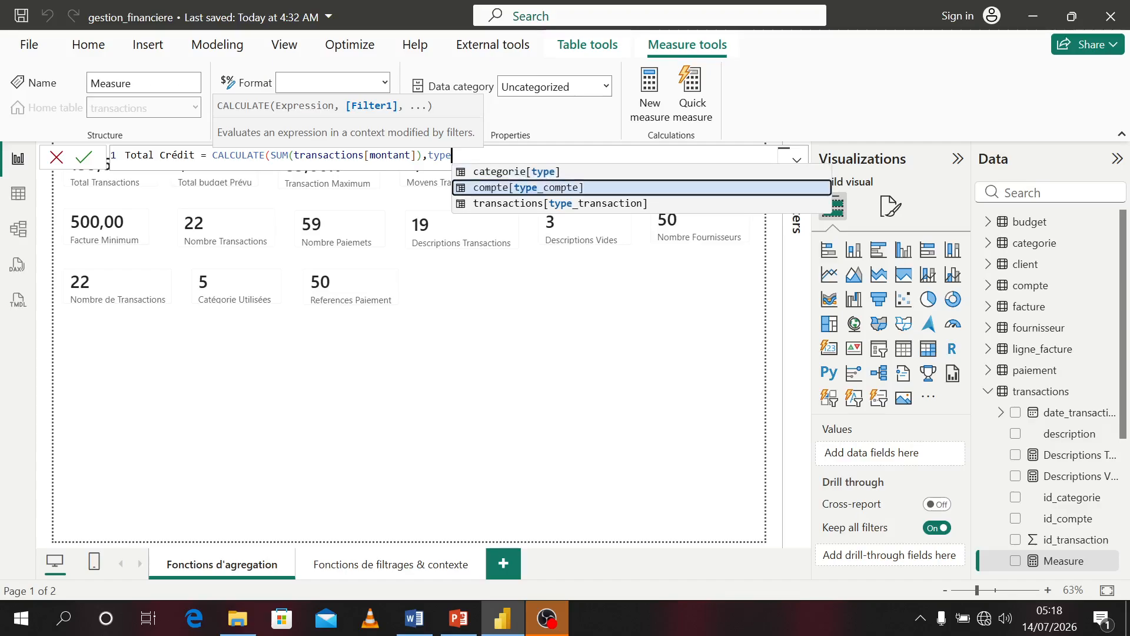
{"action": "key", "text": "Tab"}
{"action": "type", "text": "="}
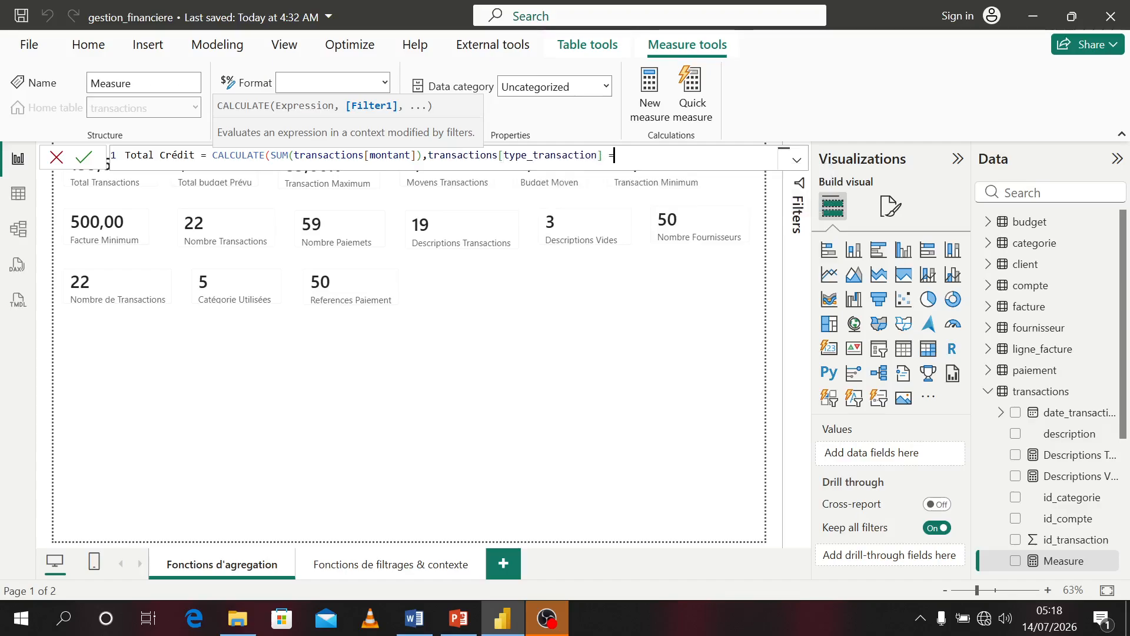
{"action": "type", "text": "\"credité"}
{"action": "key", "text": "BackSpace"}
{"action": "type", "text": "\""}
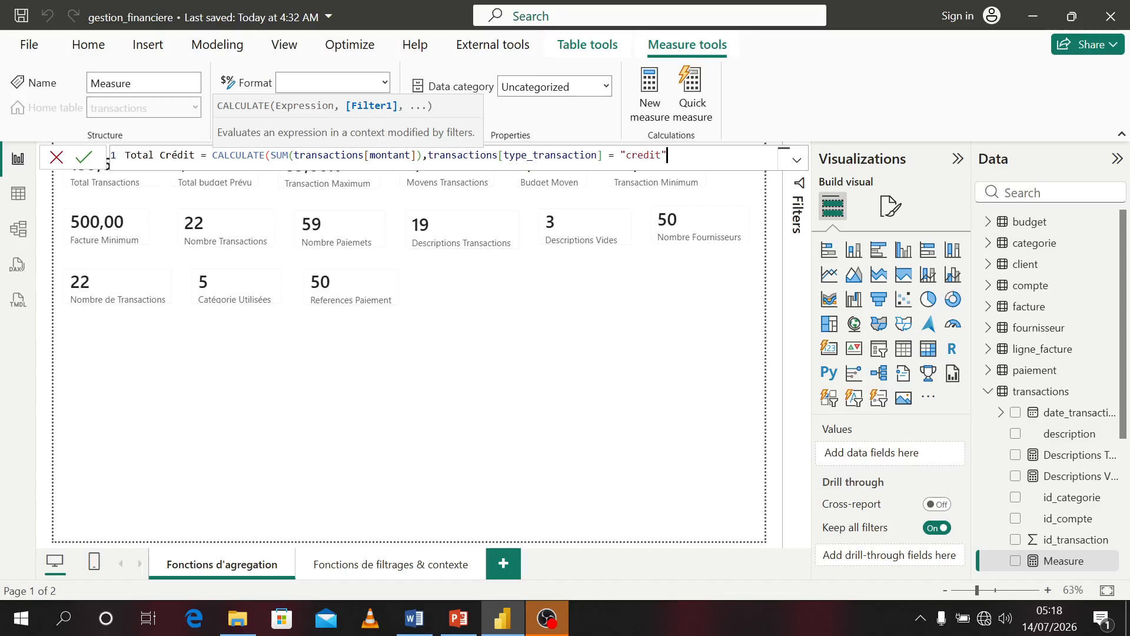
{"action": "type", "text": ")"}
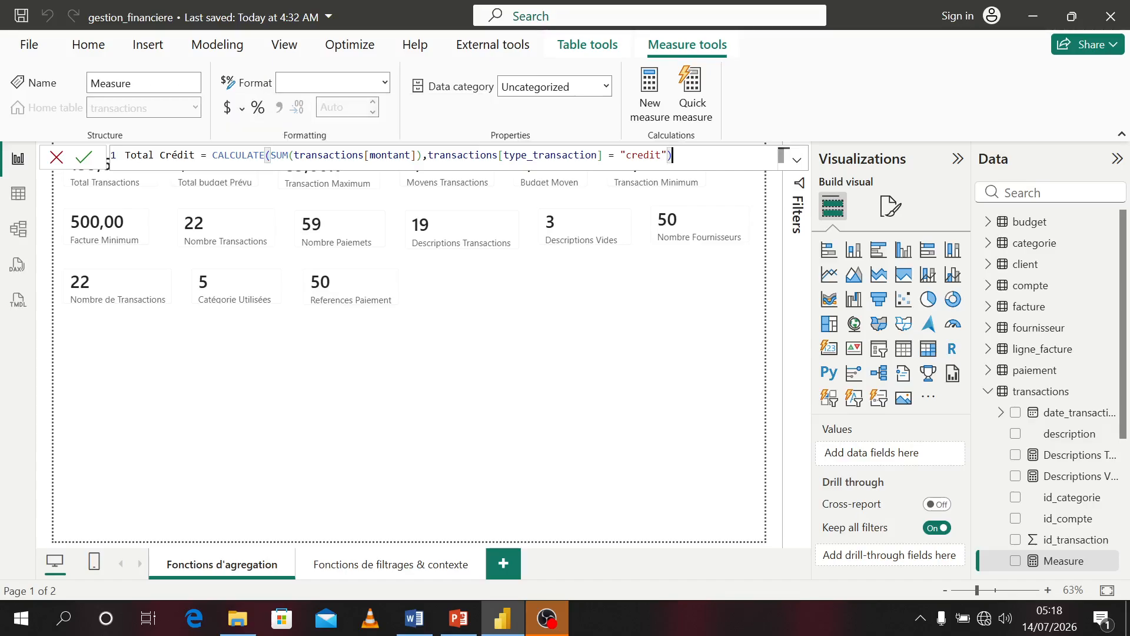
{"action": "key", "text": "Return"}
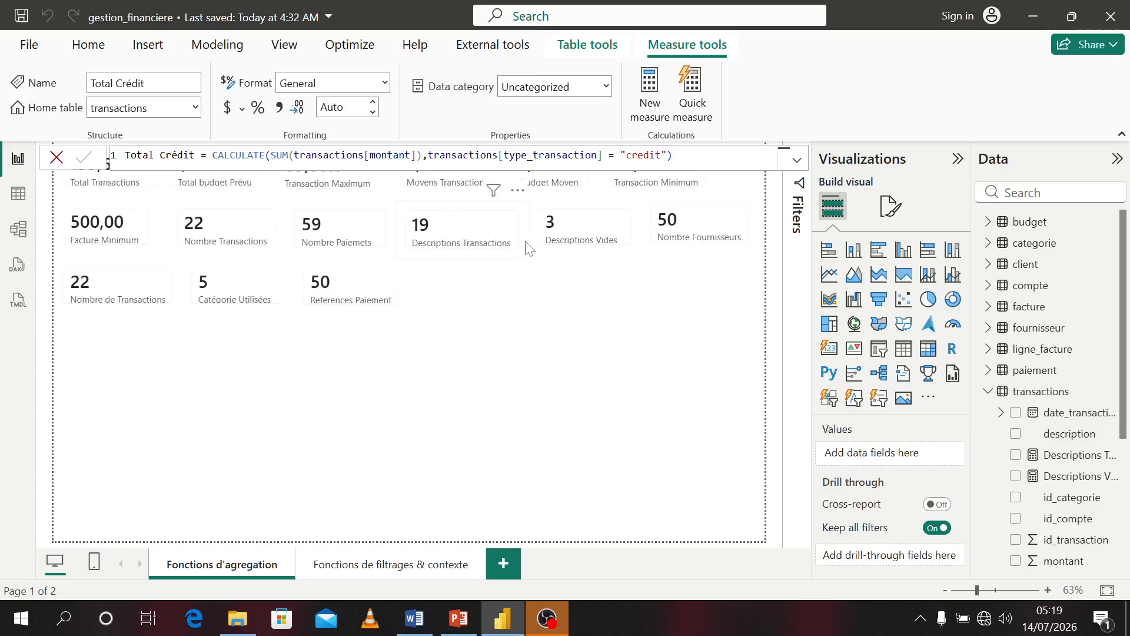
{"action": "scroll", "coordinate": [1059, 412], "scroll_direction": "down", "scroll_amount": 5}
{"action": "left_click", "coordinate": [1015, 483]}
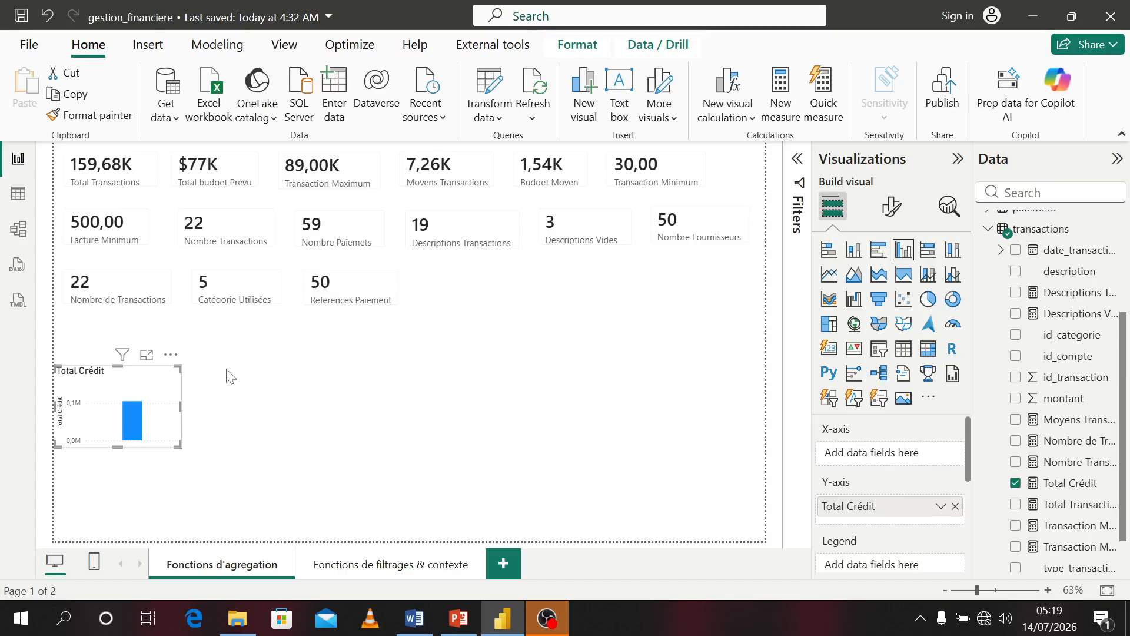
{"action": "key", "text": "Delete"}
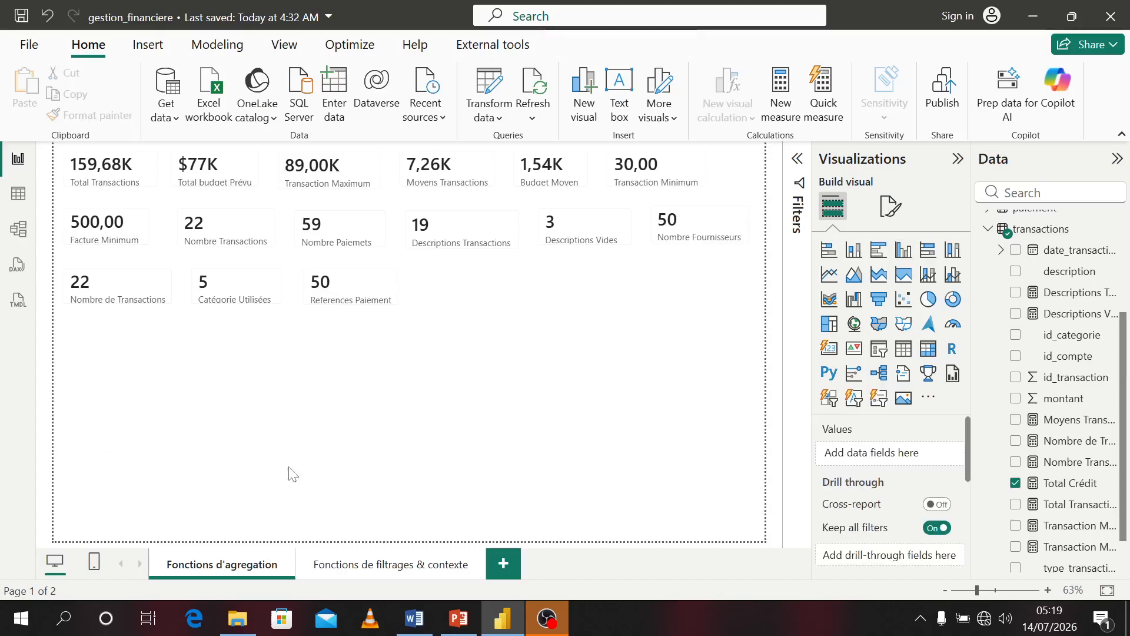
On the Fonctions de filtrages & contexte page, add Total Crédit as a card visual
{"action": "left_click", "coordinate": [347, 565]}
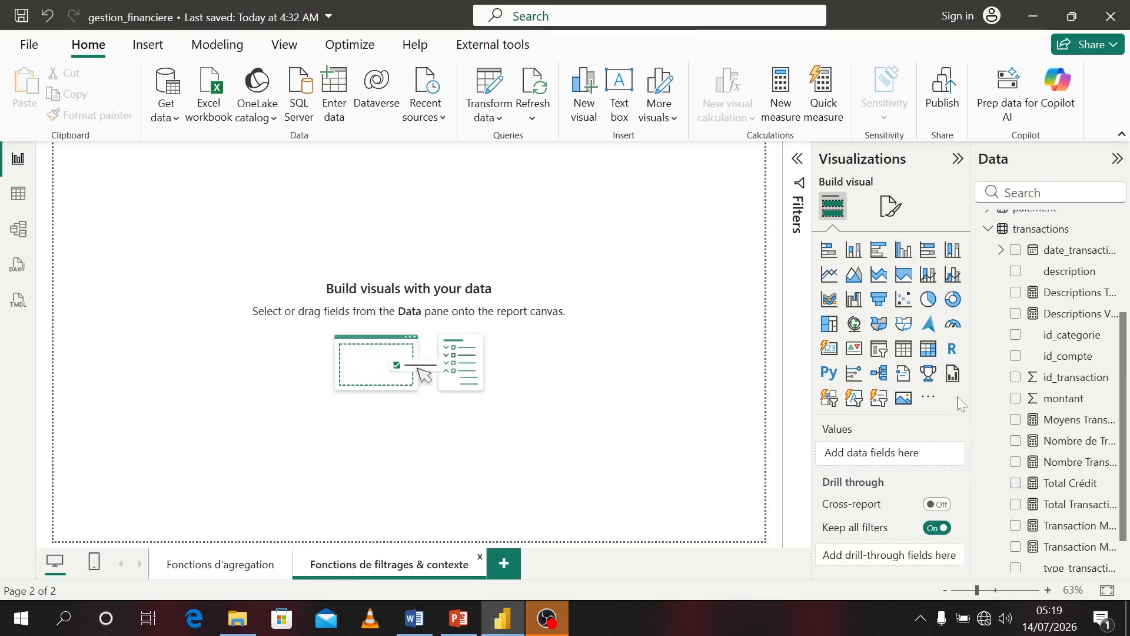
{"action": "left_click", "coordinate": [1015, 483]}
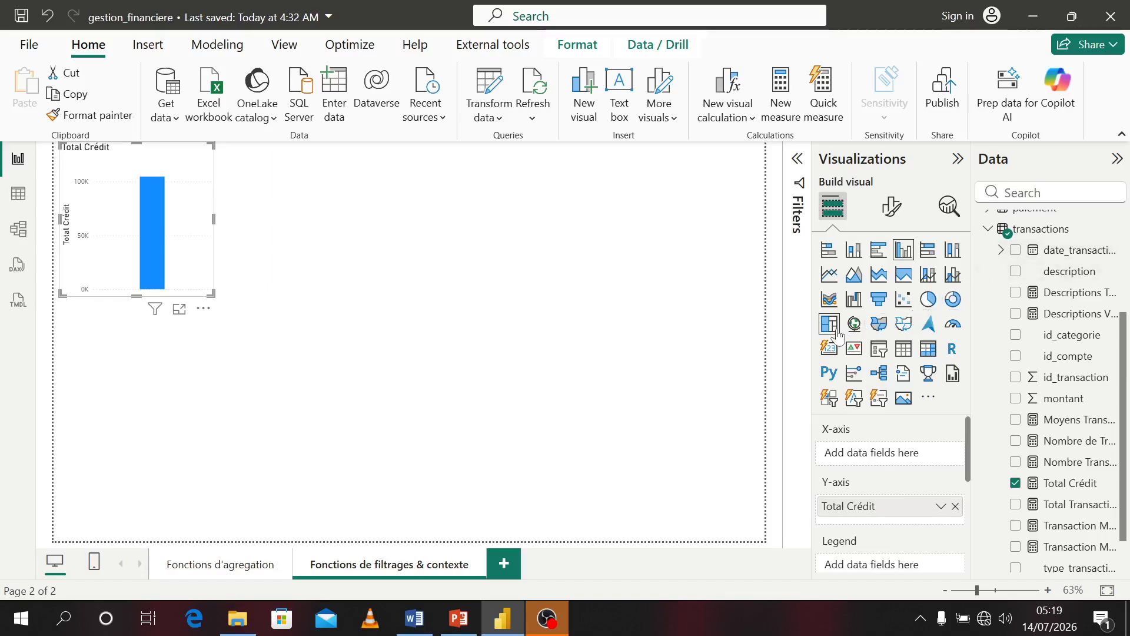
{"action": "left_click", "coordinate": [830, 350]}
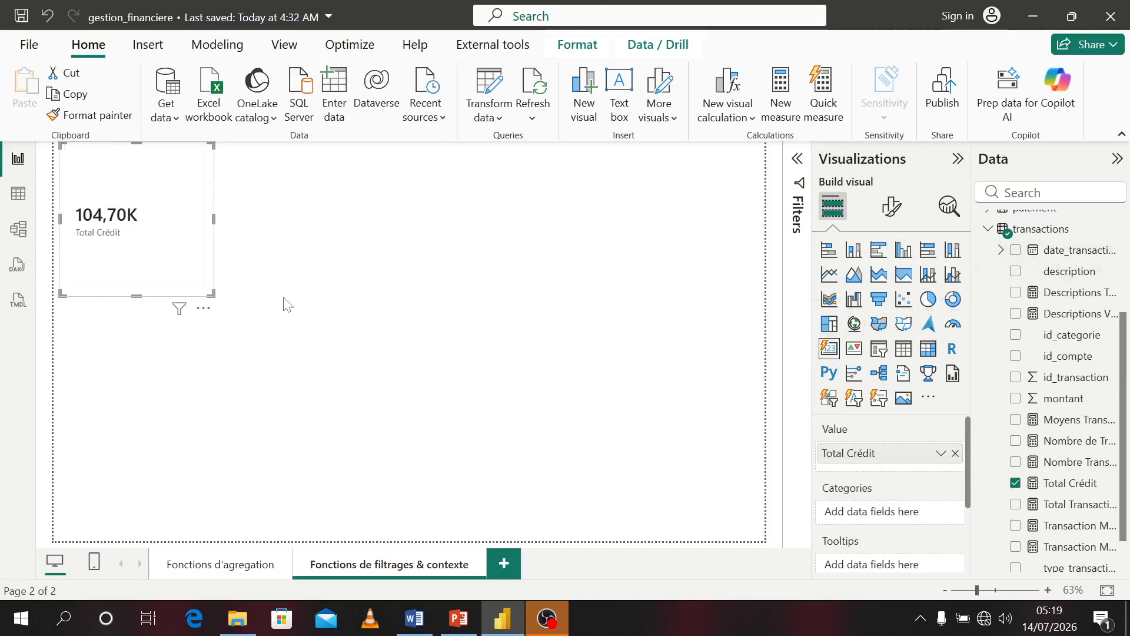
Shrink the Total Crédit card and keep it in the page's top-left corner
{"action": "left_click_drag", "start_coordinate": [212, 299], "coordinate": [155, 200]}
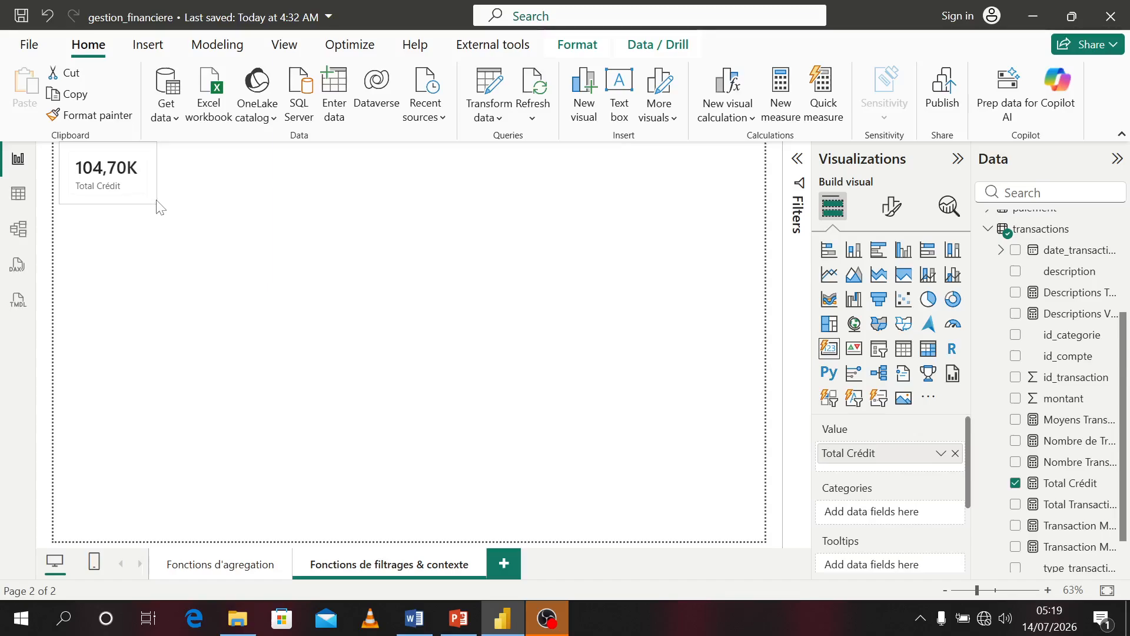
{"action": "left_click_drag", "start_coordinate": [156, 201], "coordinate": [156, 196]}
{"action": "left_click", "coordinate": [298, 255]}
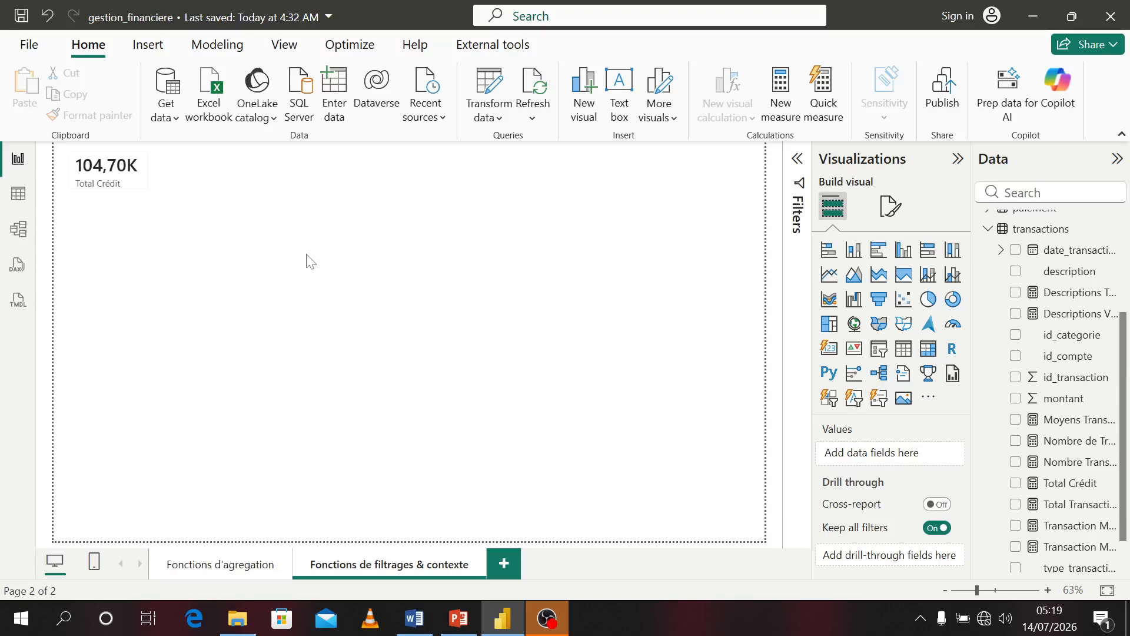
Examine the statut column of the facture table in the data view
{"action": "left_click", "coordinate": [18, 193]}
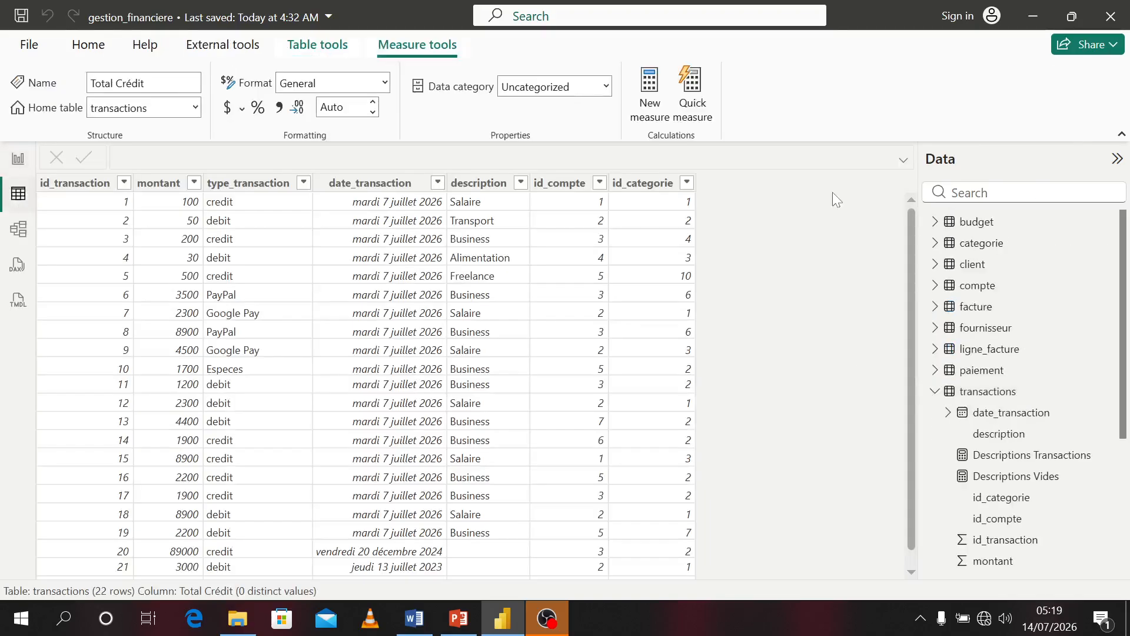
{"action": "left_click", "coordinate": [977, 312]}
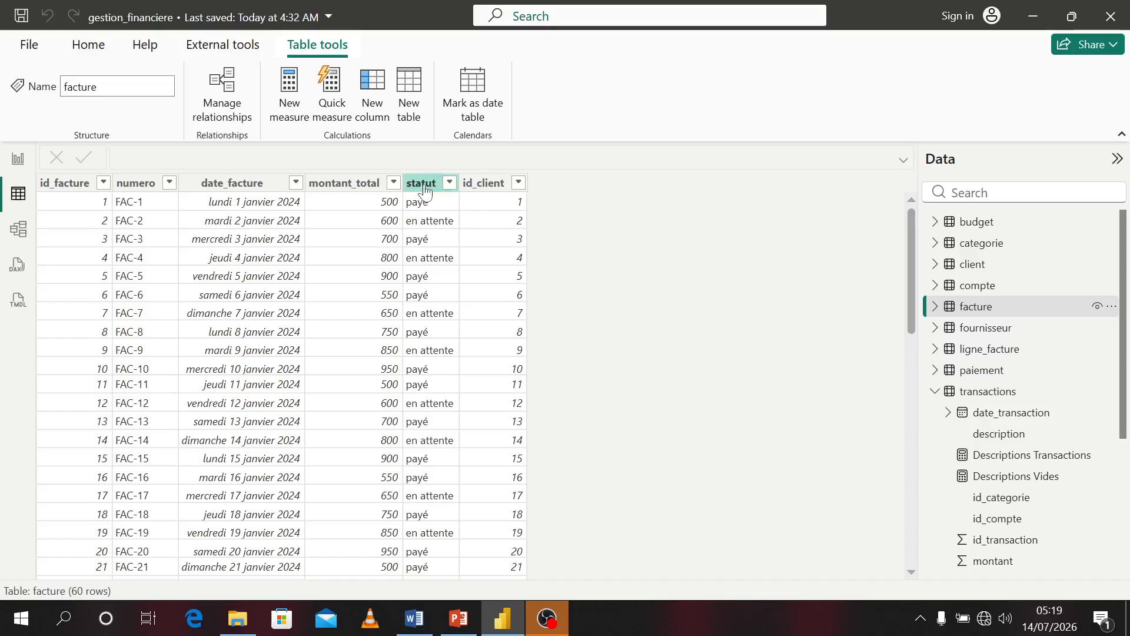
{"action": "left_click", "coordinate": [429, 232]}
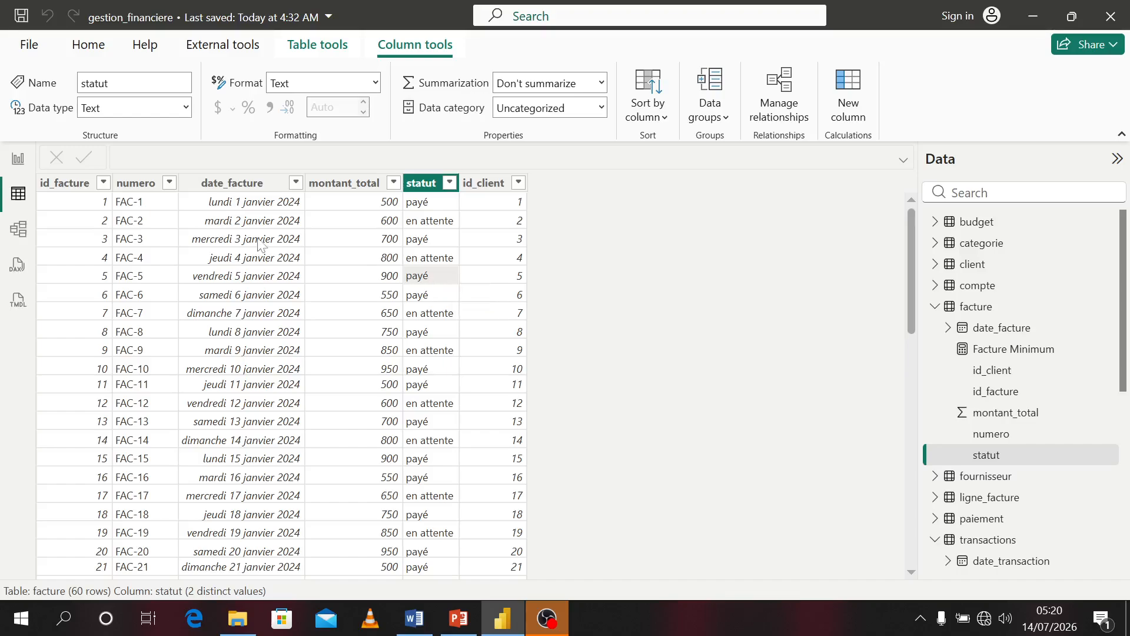
Create a new measure in the facture table and begin its formula as Total Factures Payées = CALCULATE(
{"action": "left_click", "coordinate": [16, 163]}
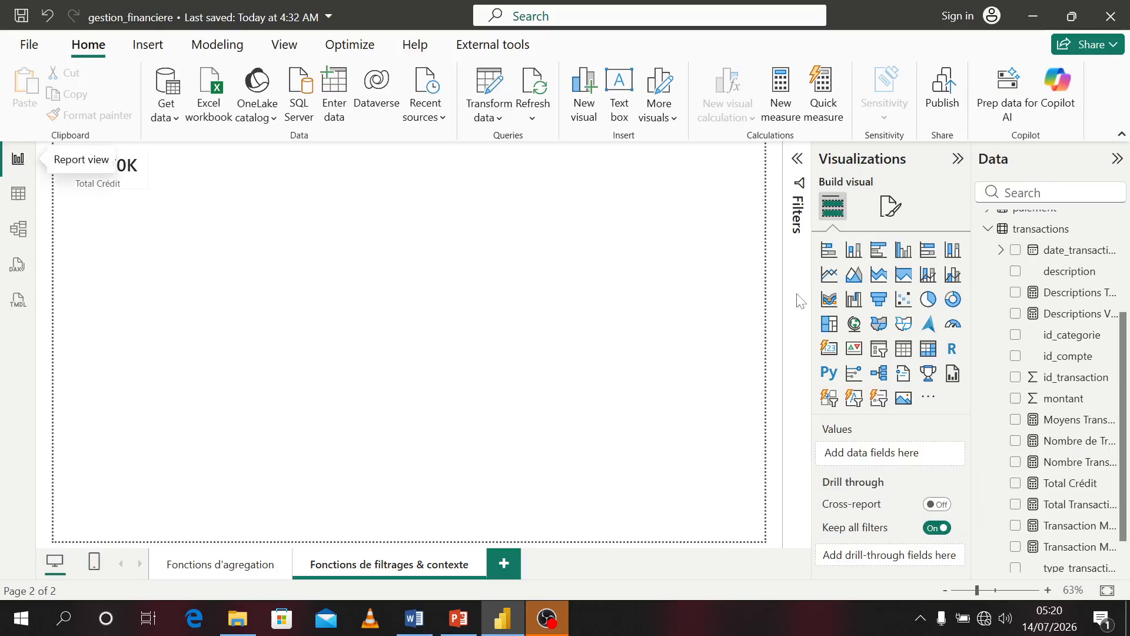
{"action": "left_click_drag", "start_coordinate": [1123, 327], "coordinate": [1118, 241]}
{"action": "right_click", "coordinate": [1024, 286]}
{"action": "left_click", "coordinate": [932, 286]}
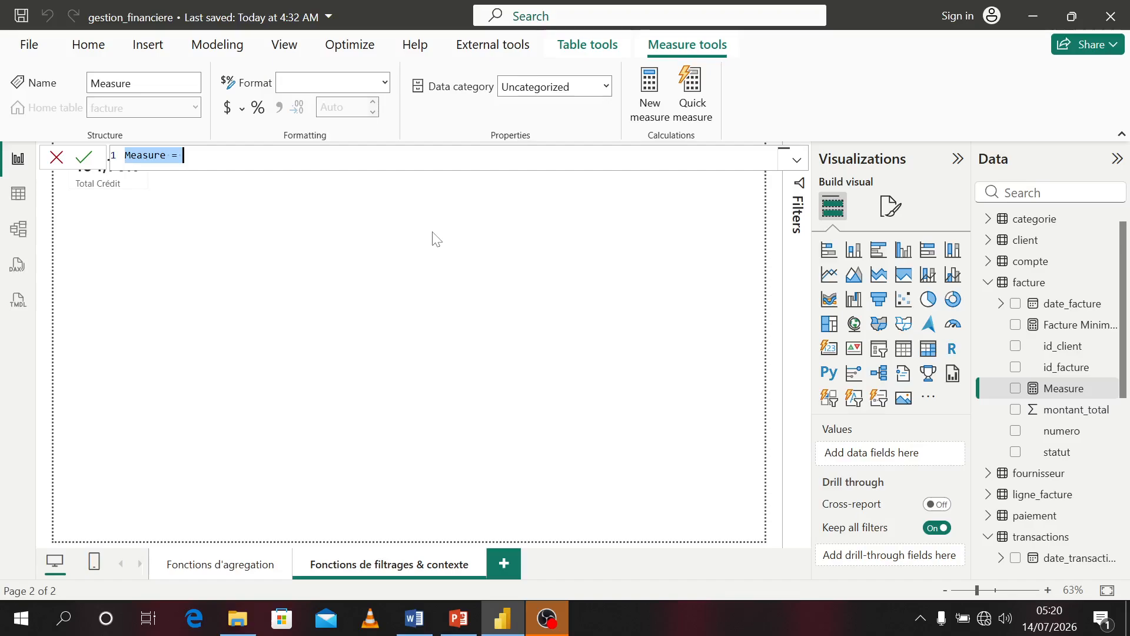
{"action": "type", "text": "T"}
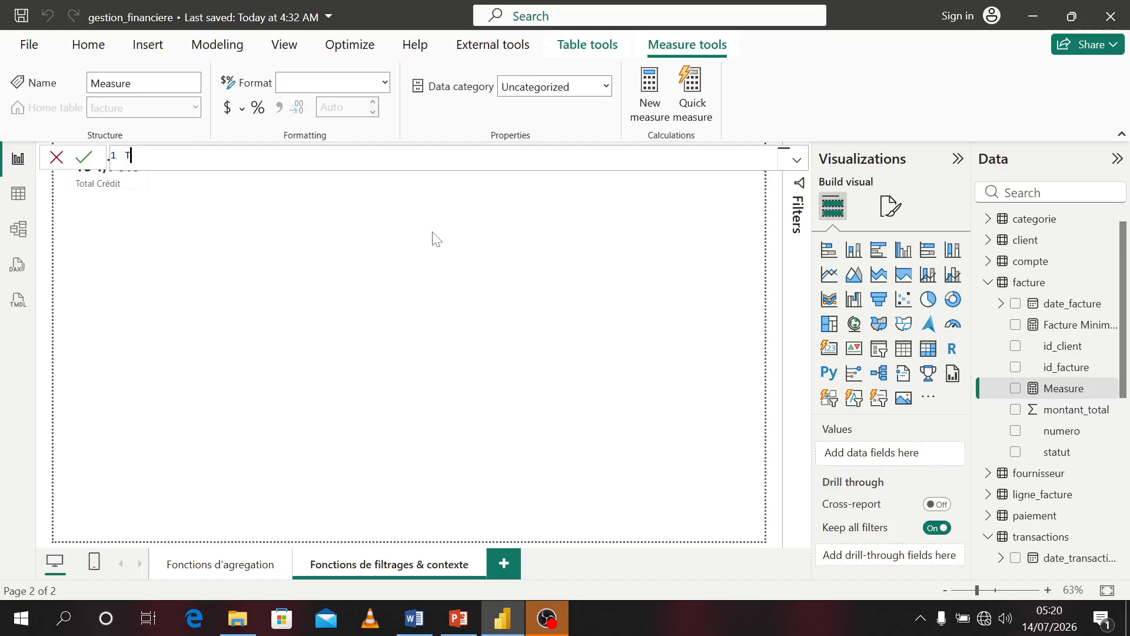
{"action": "type", "text": "otal "}
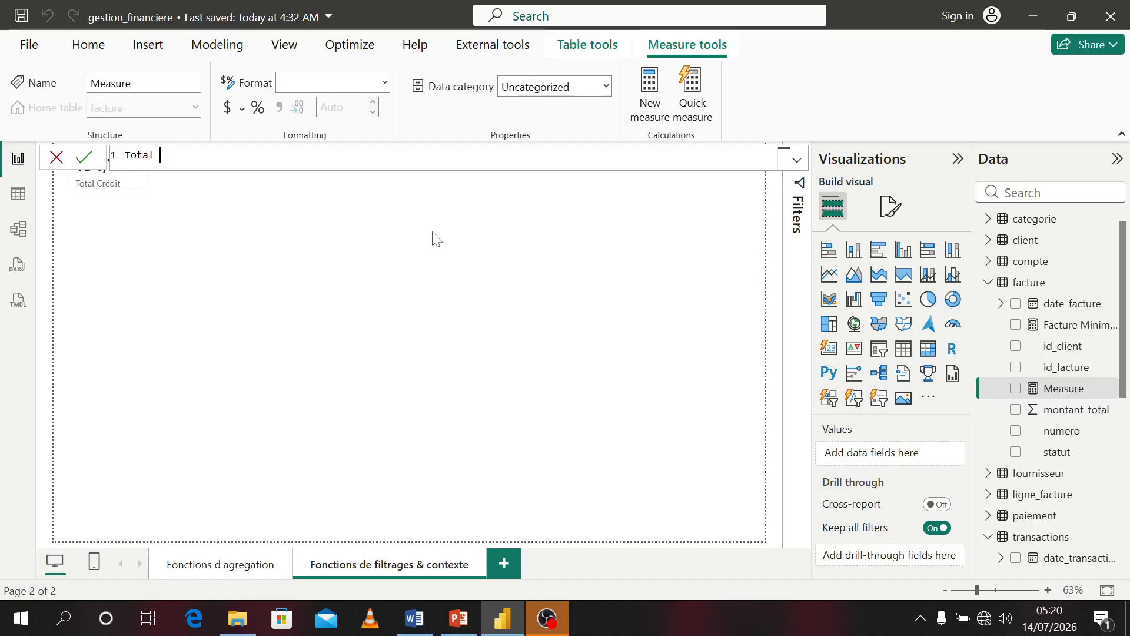
{"action": "type", "text": "Factures Pa"}
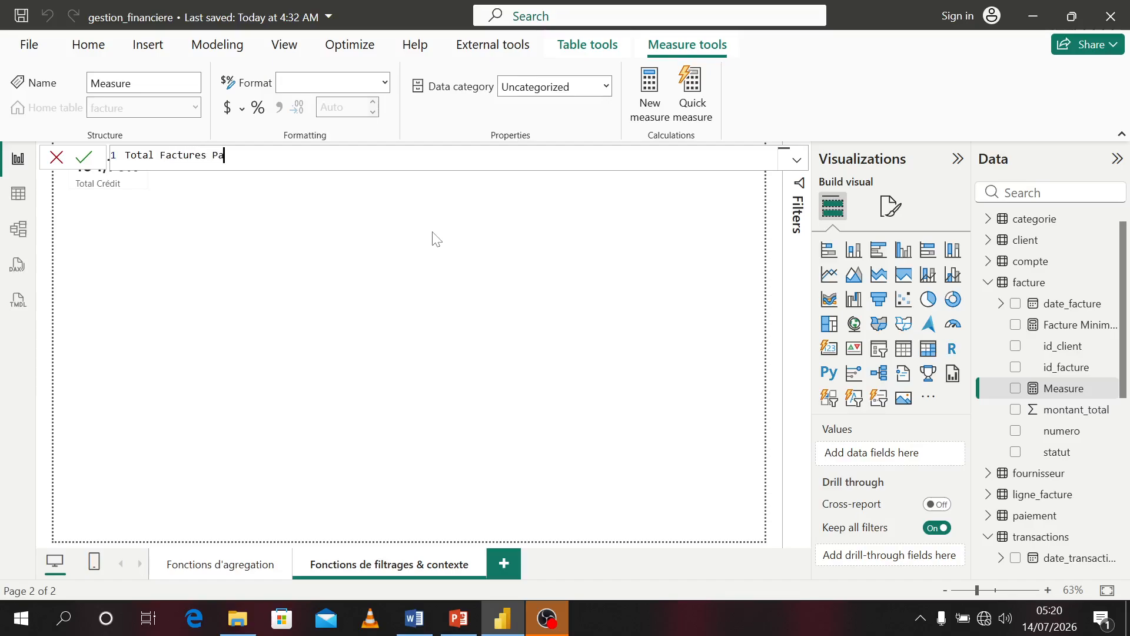
{"action": "type", "text": "yées = CALCULATE("}
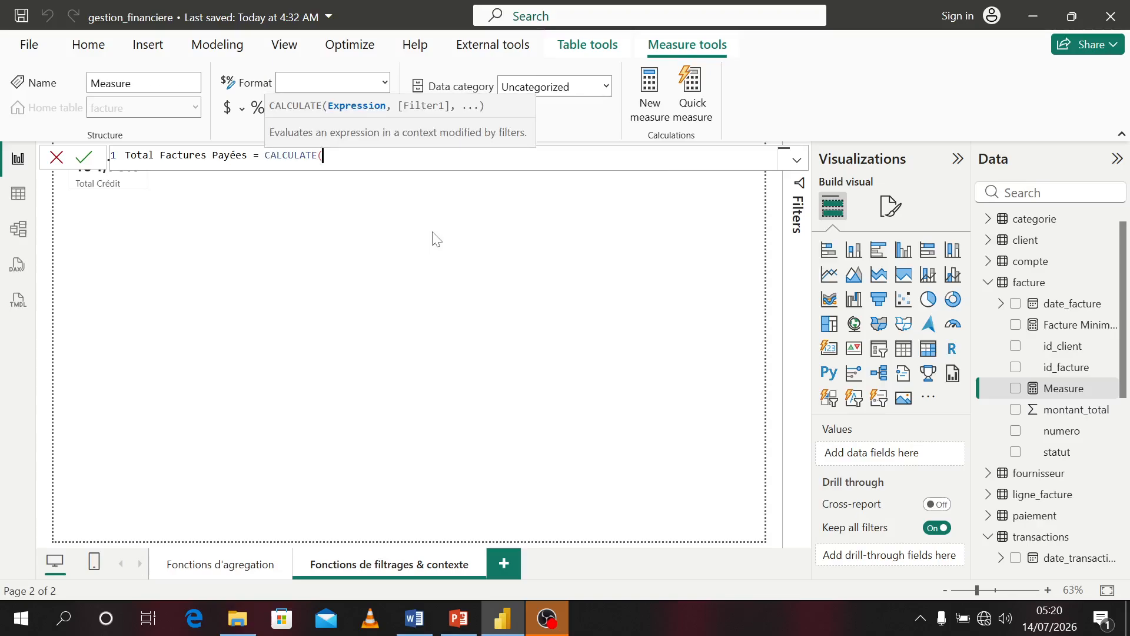
{"action": "type", "text": "sum"}
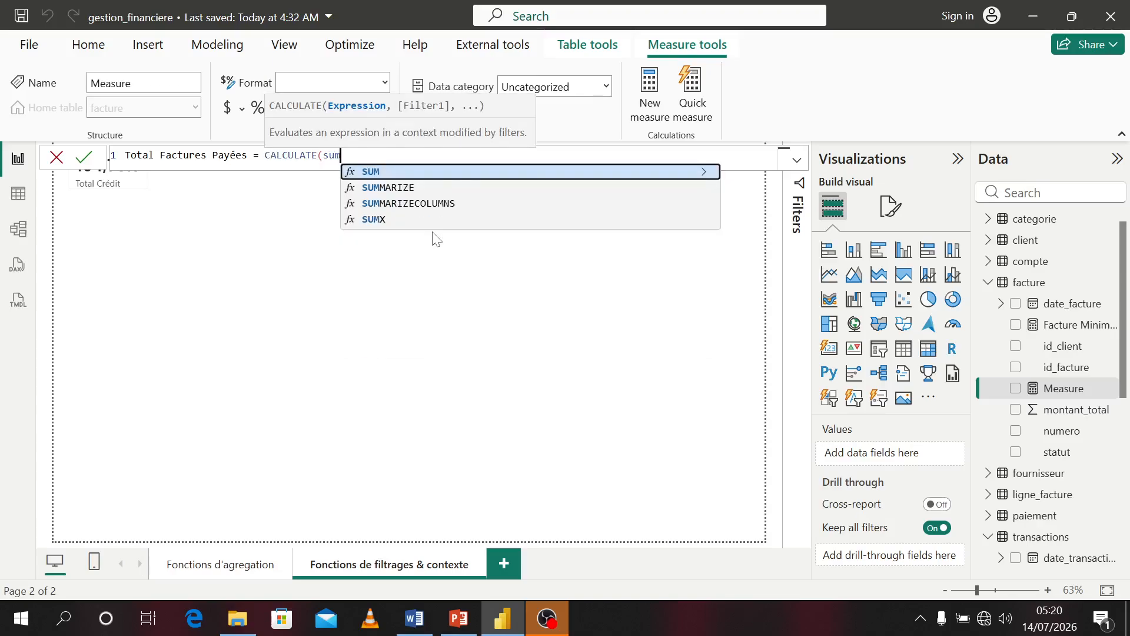
Continue the Total Factures Payées formula with SUM(facture[montant_total]) as the CALCULATE expression
{"action": "key", "text": "Tab"}
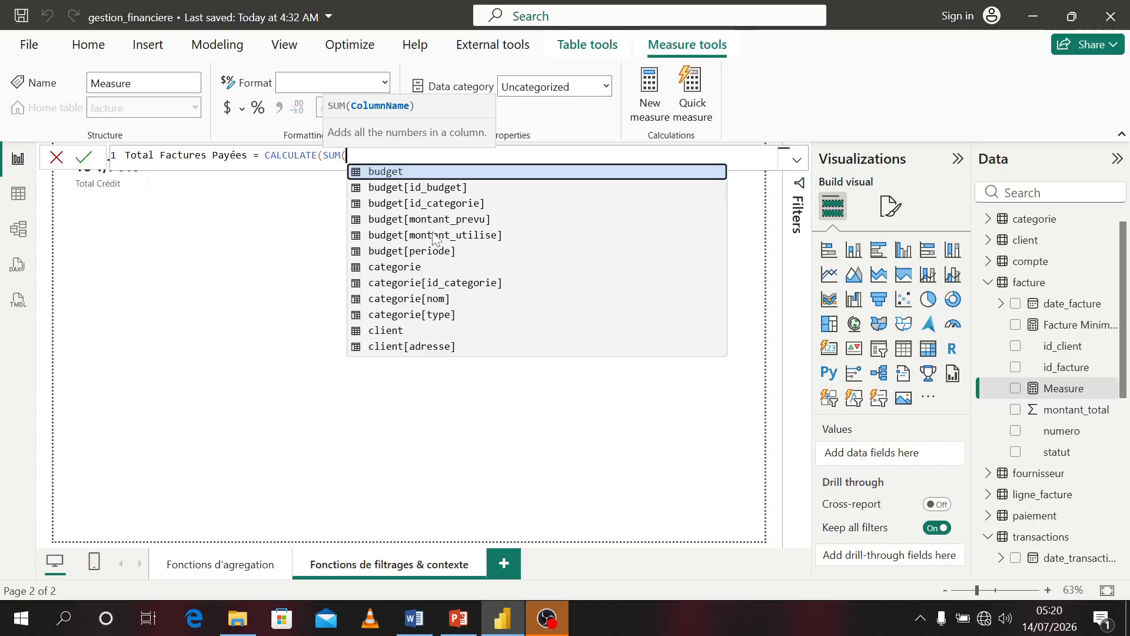
{"action": "type", "text": "mont"}
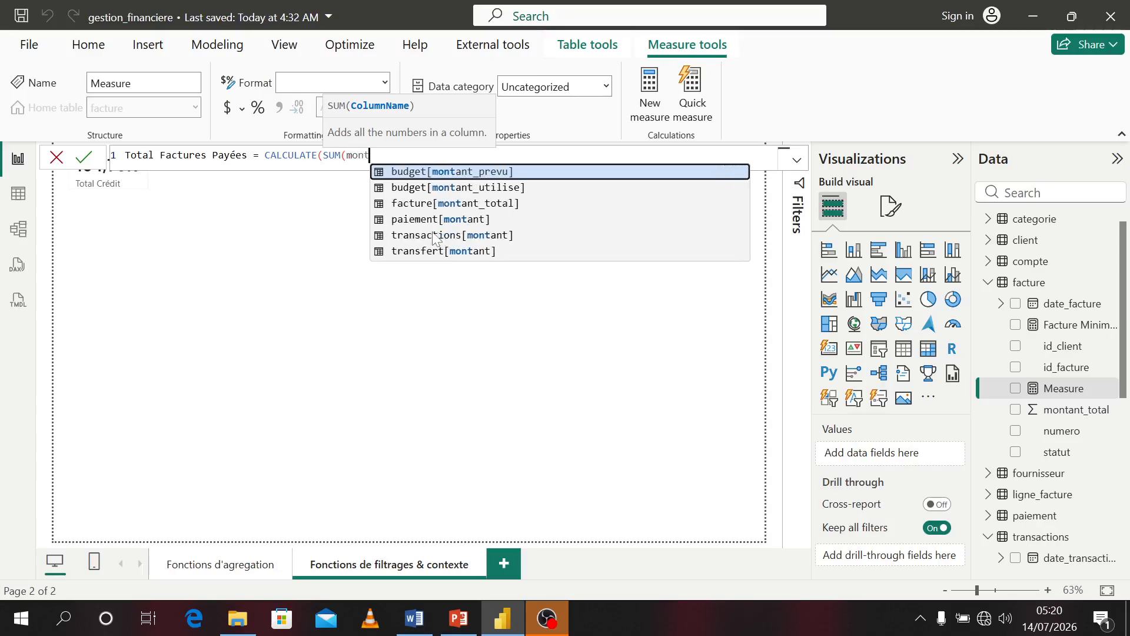
{"action": "key", "text": "Down"}
{"action": "key", "text": "Down"}
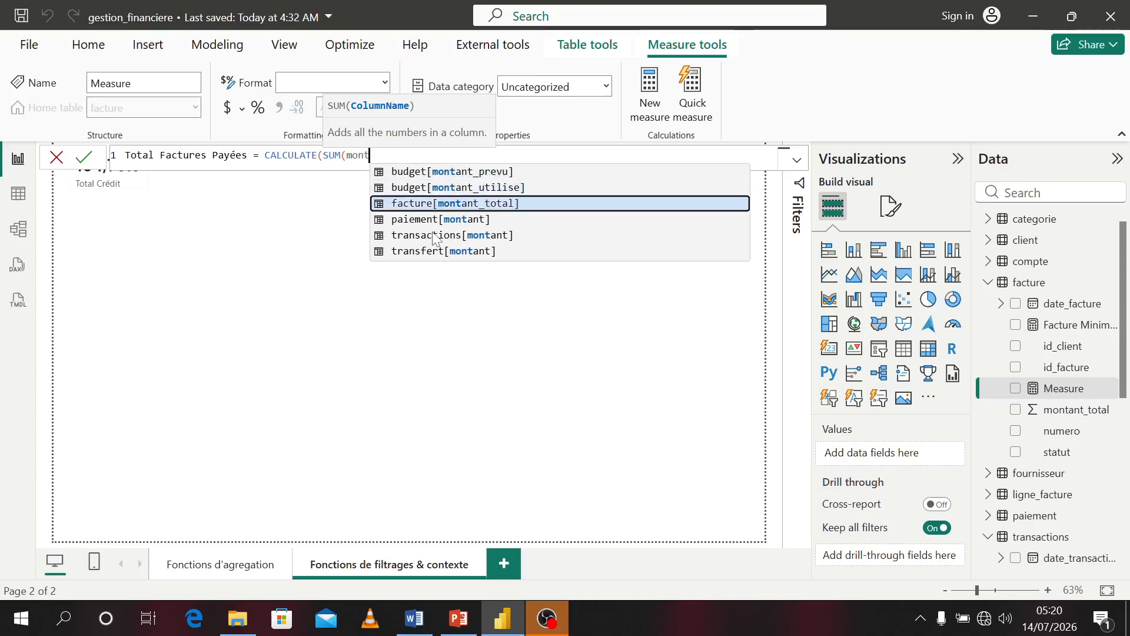
{"action": "key", "text": "Tab"}
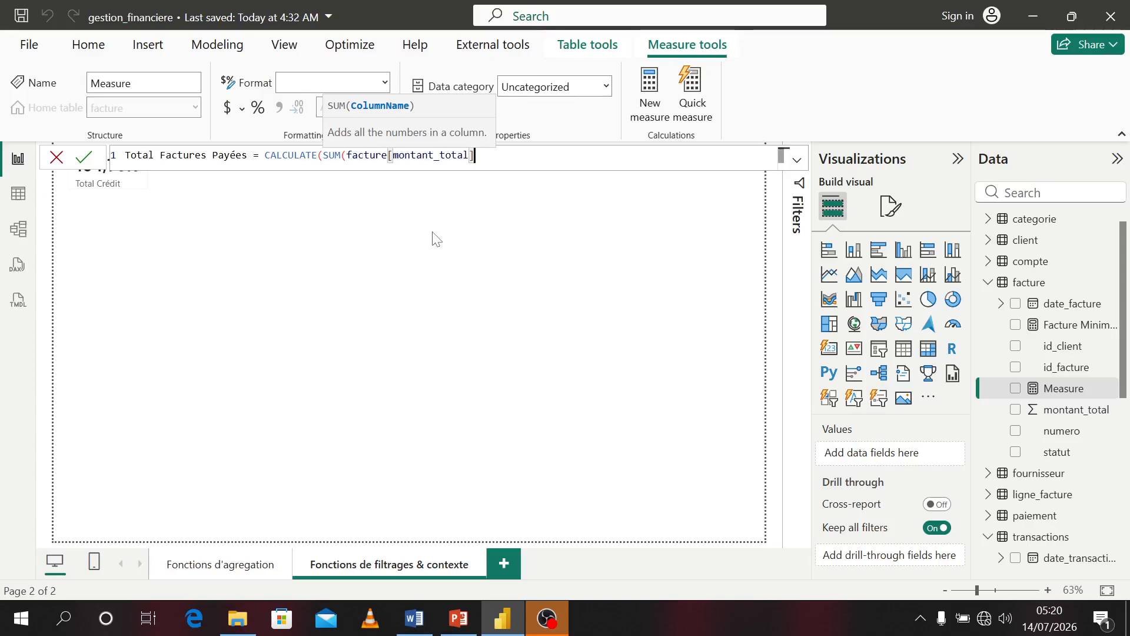
{"action": "type", "text": "),"}
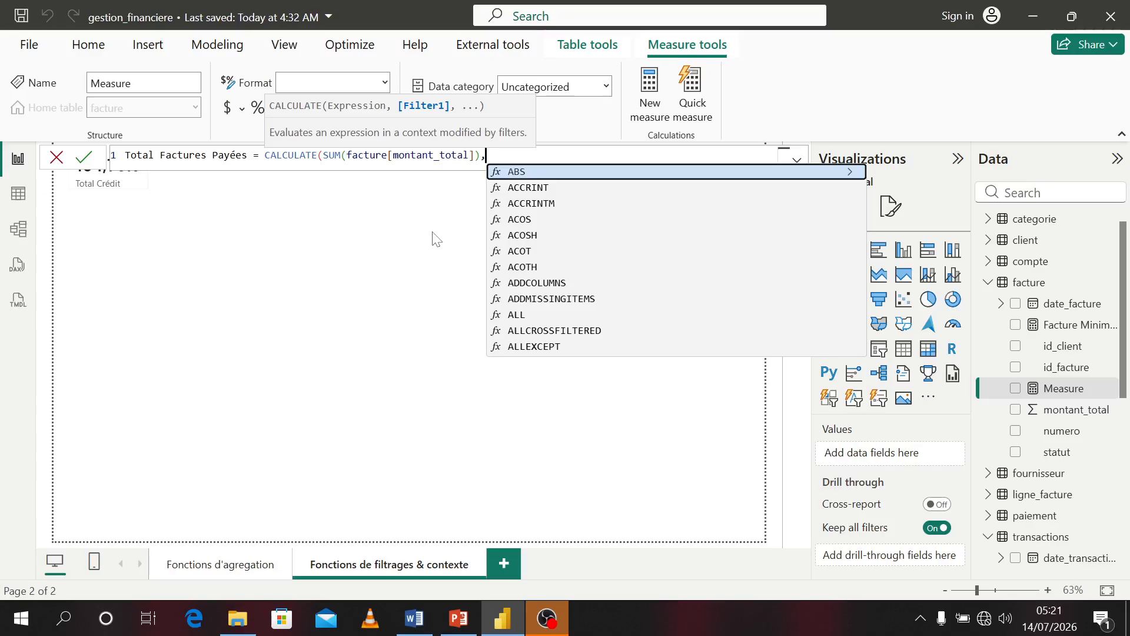
Add the filter facture[statut] = "payé", close the CALCULATE formula and commit the measure
{"action": "type", "text": "s"}
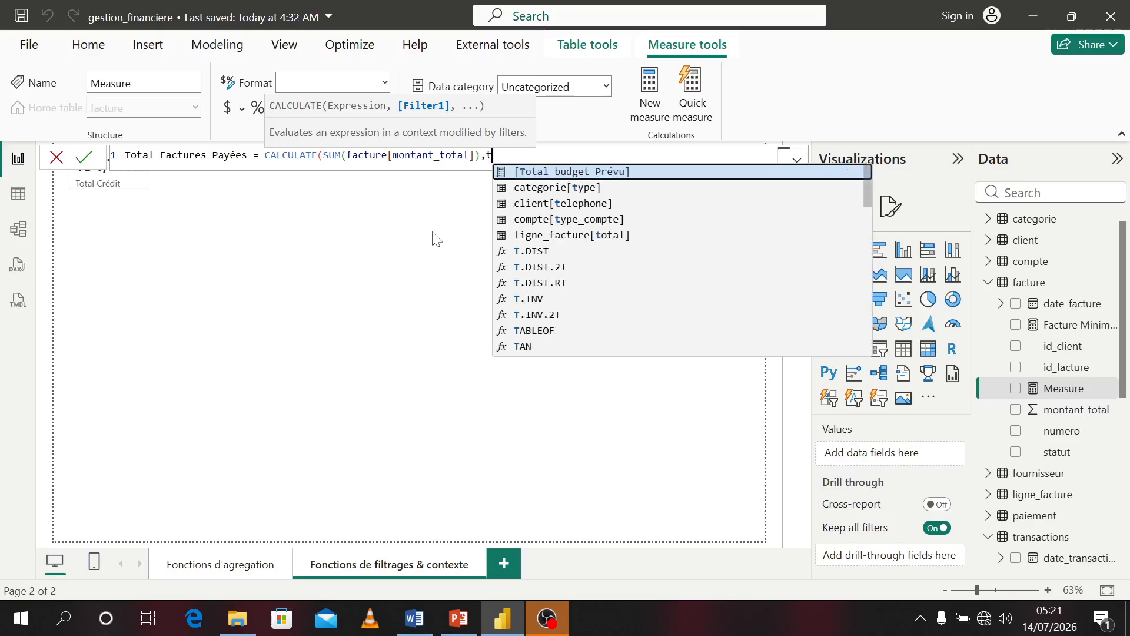
{"action": "type", "text": "t"}
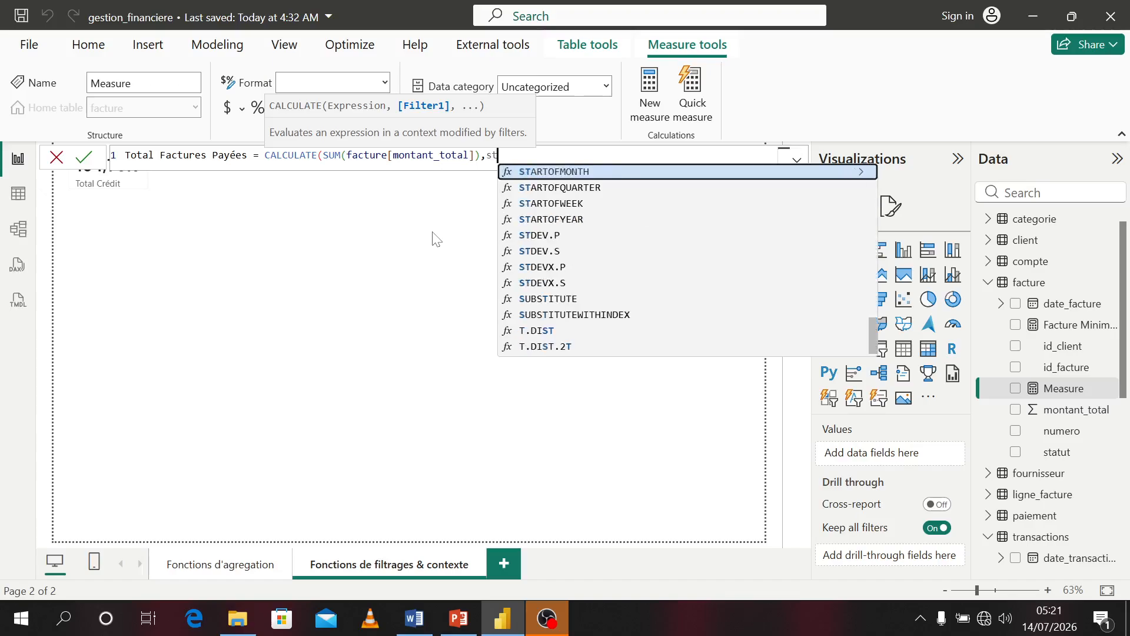
{"action": "key", "text": "BackSpace"}
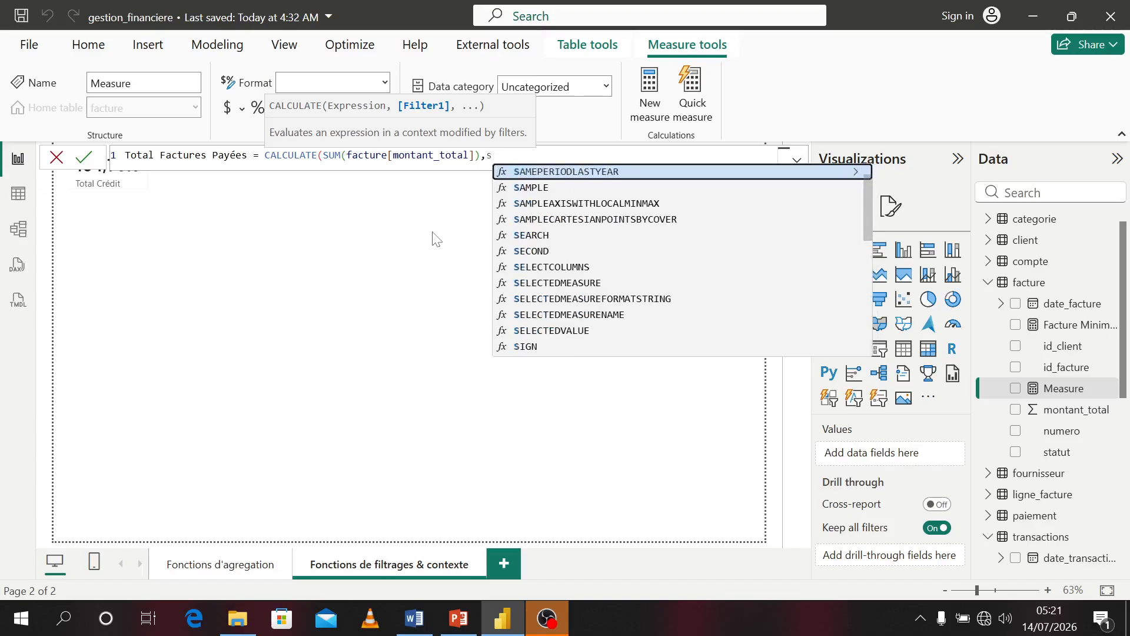
{"action": "key", "text": "BackSpace"}
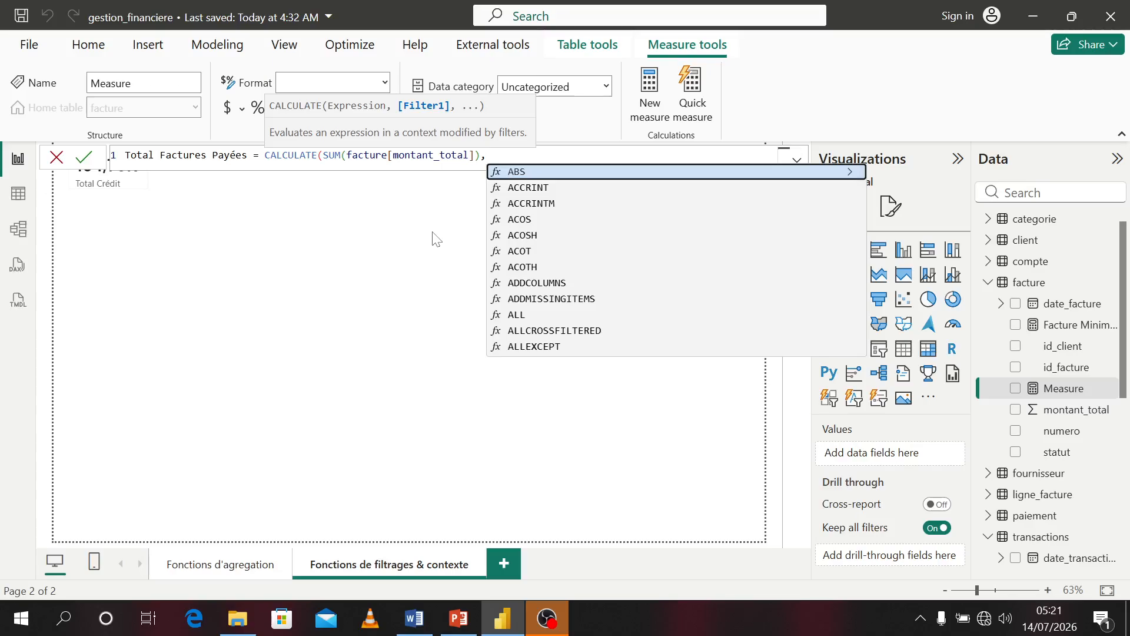
{"action": "type", "text": "fac"}
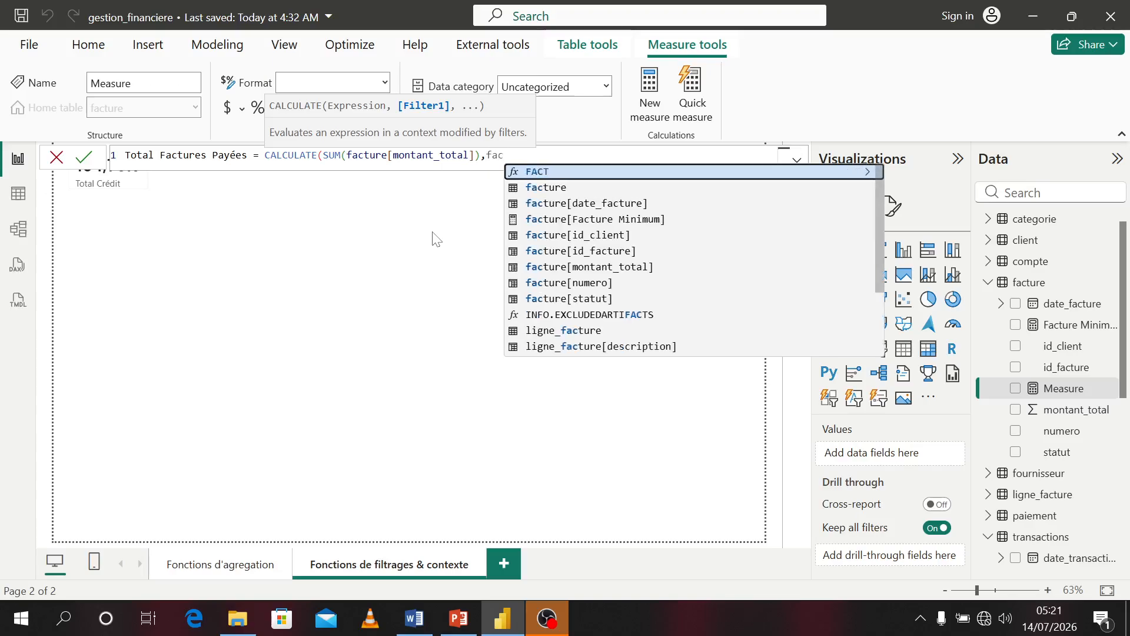
{"action": "key", "text": "Down"}
{"action": "key", "text": "Down"}
{"action": "key", "text": "Down"}
{"action": "key", "text": "Down"}
{"action": "key", "text": "Down"}
{"action": "key", "text": "Down"}
{"action": "key", "text": "Down"}
{"action": "key", "text": "Down"}
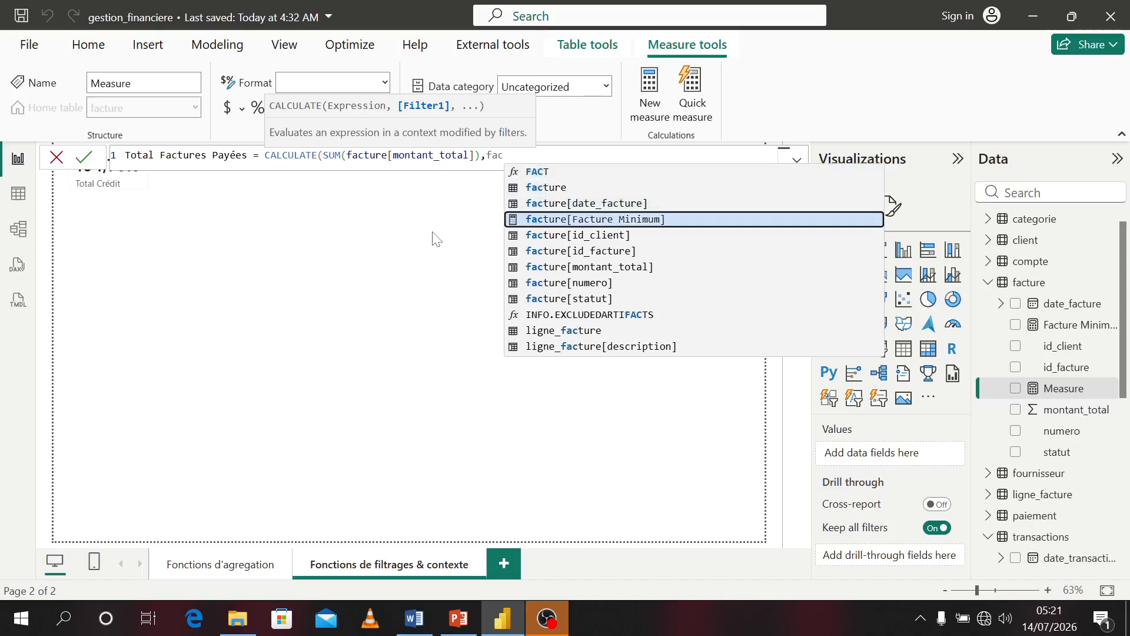
{"action": "key", "text": "Tab"}
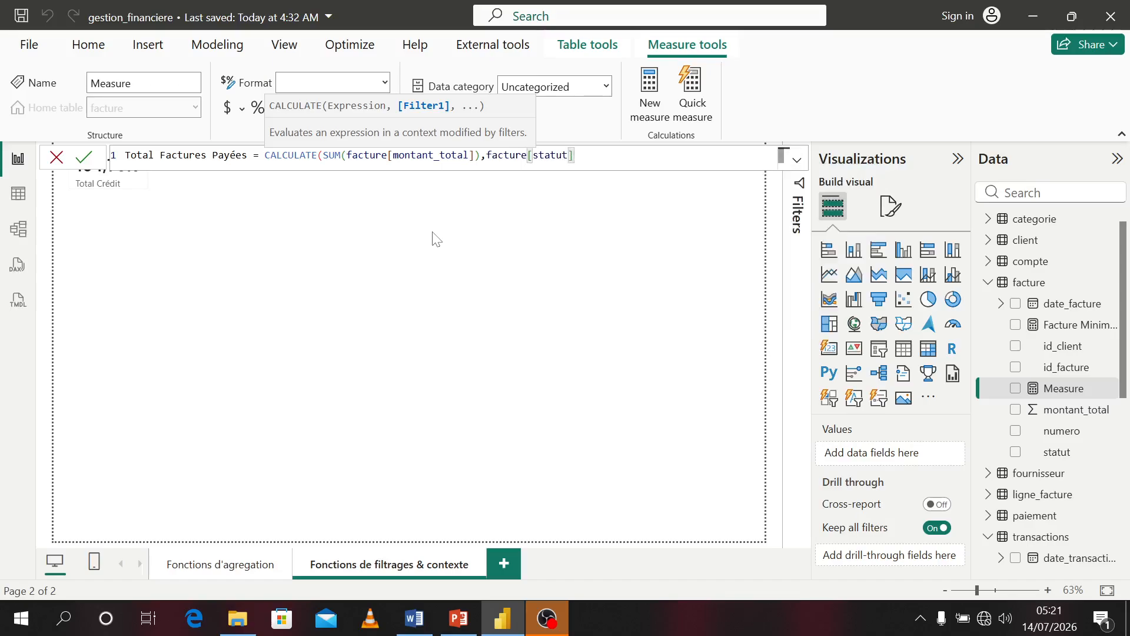
{"action": "type", "text": "= \"payé\")"}
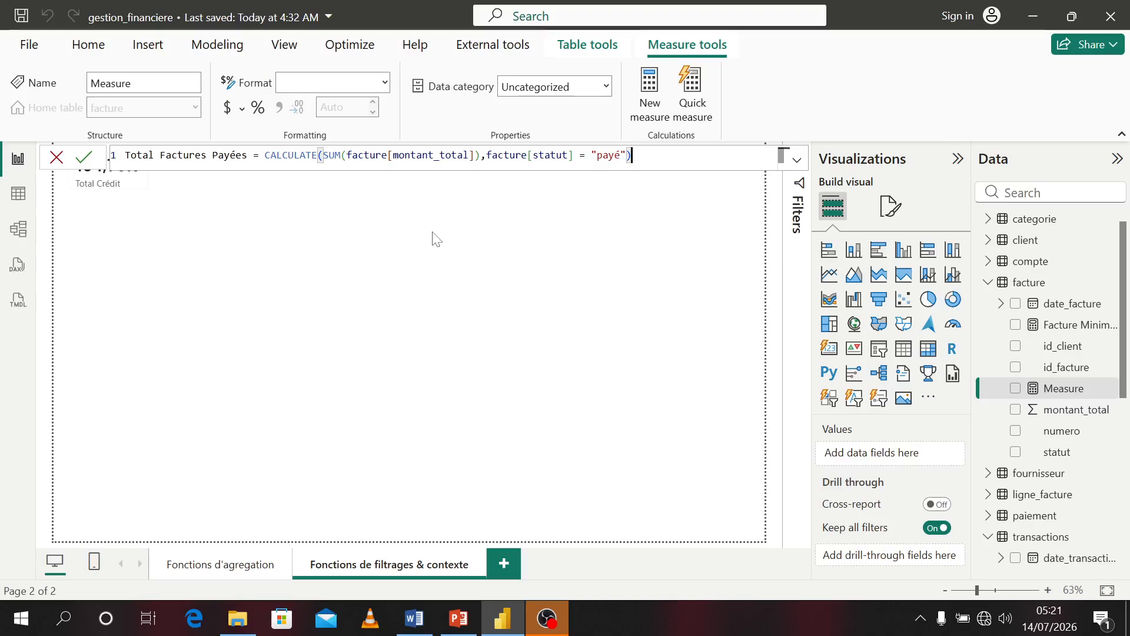
{"action": "key", "text": "Return"}
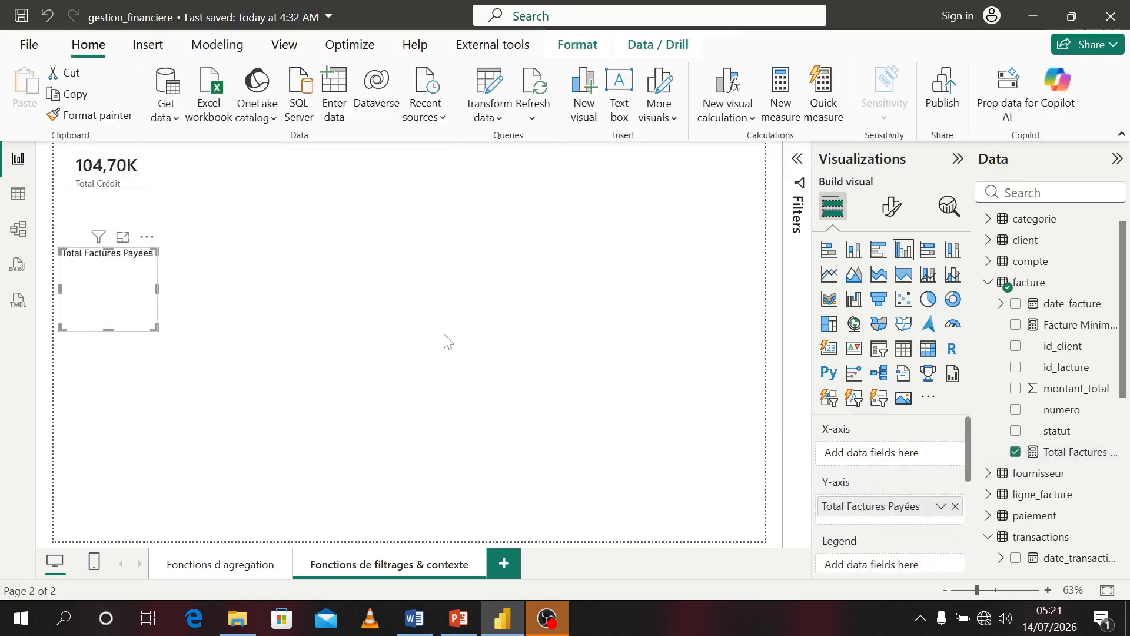
Change the Total Factures Payées visual to a card and place it beside the Total Crédit card at the top
{"action": "left_click", "coordinate": [829, 348]}
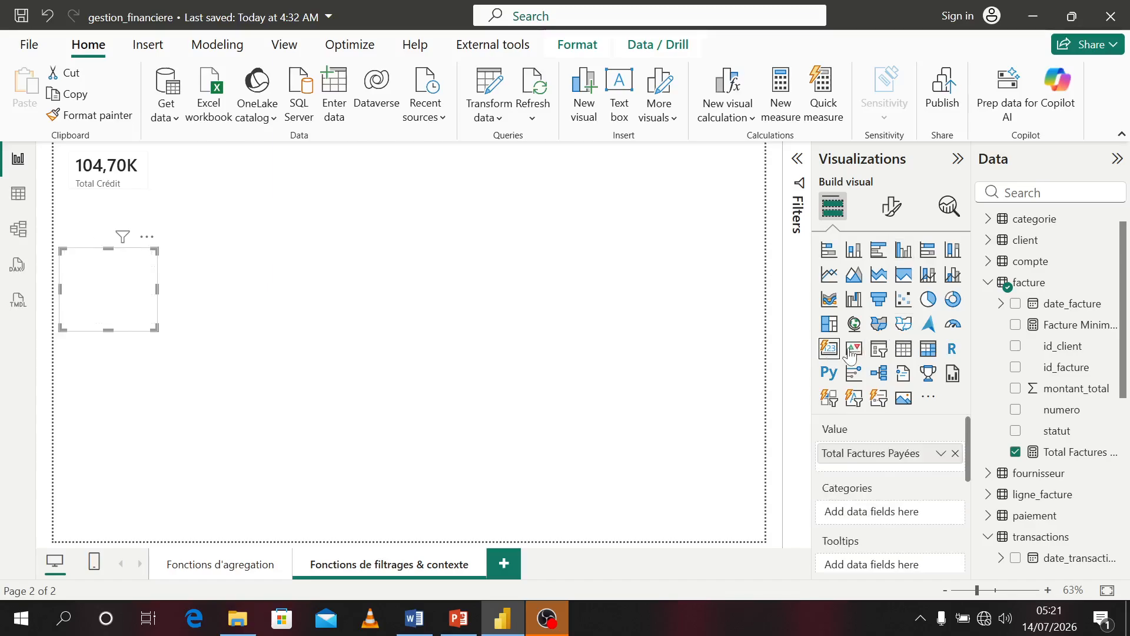
{"action": "left_click", "coordinate": [907, 356]}
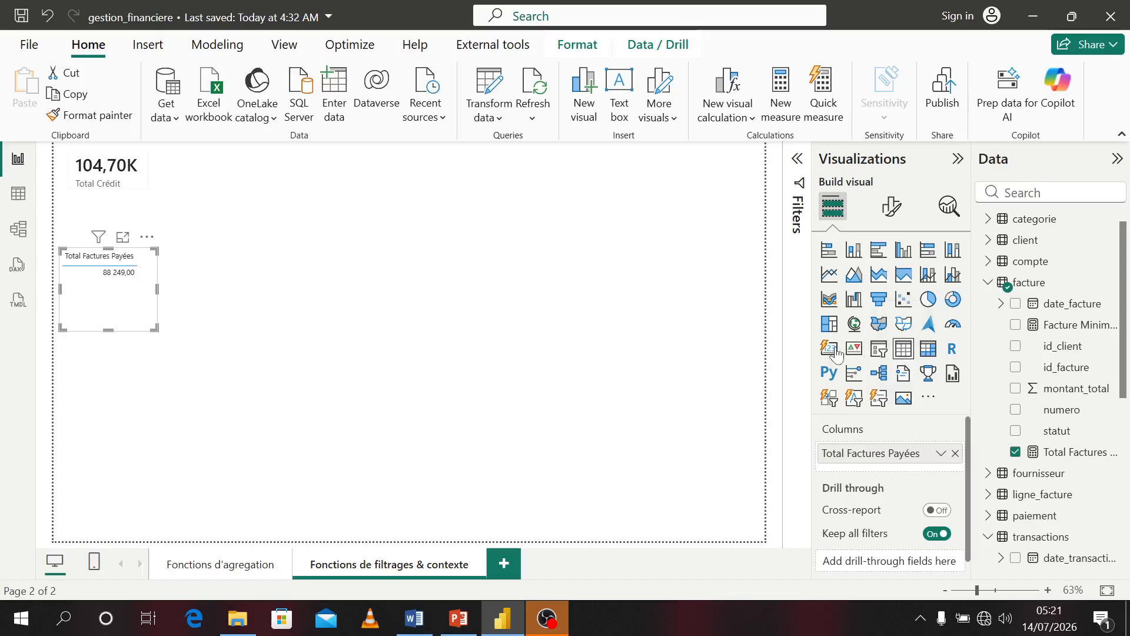
{"action": "key", "text": "ctrl+z"}
{"action": "left_click_drag", "start_coordinate": [156, 330], "coordinate": [242, 157]}
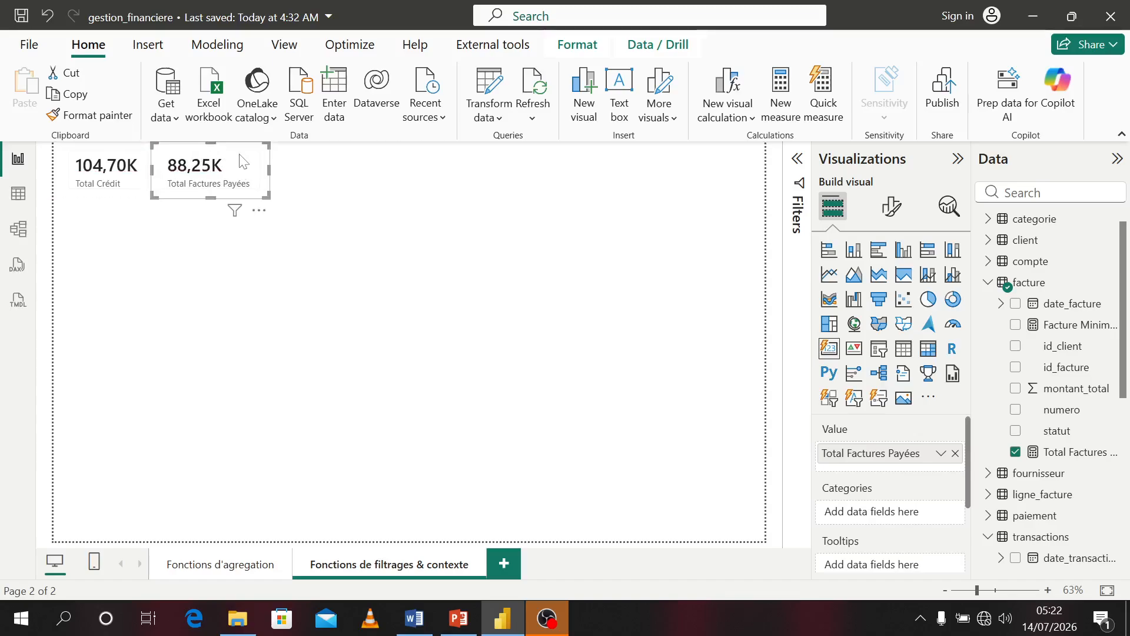
{"action": "left_click", "coordinate": [311, 210]}
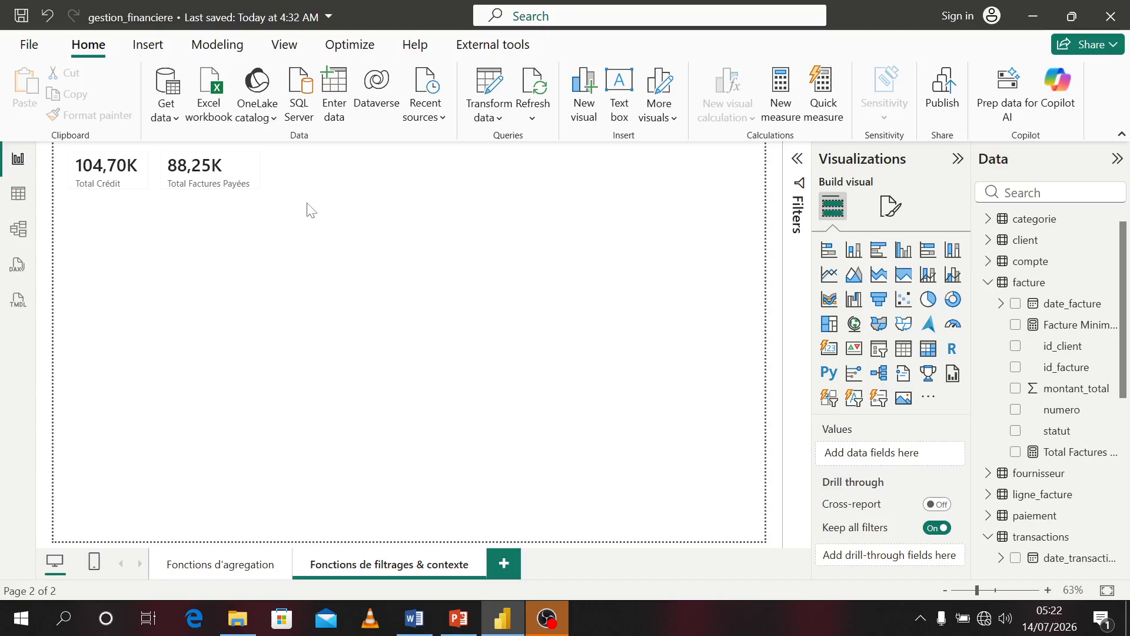
Examine the facture and transactions tables and their fields in the data view
{"action": "left_click", "coordinate": [21, 197]}
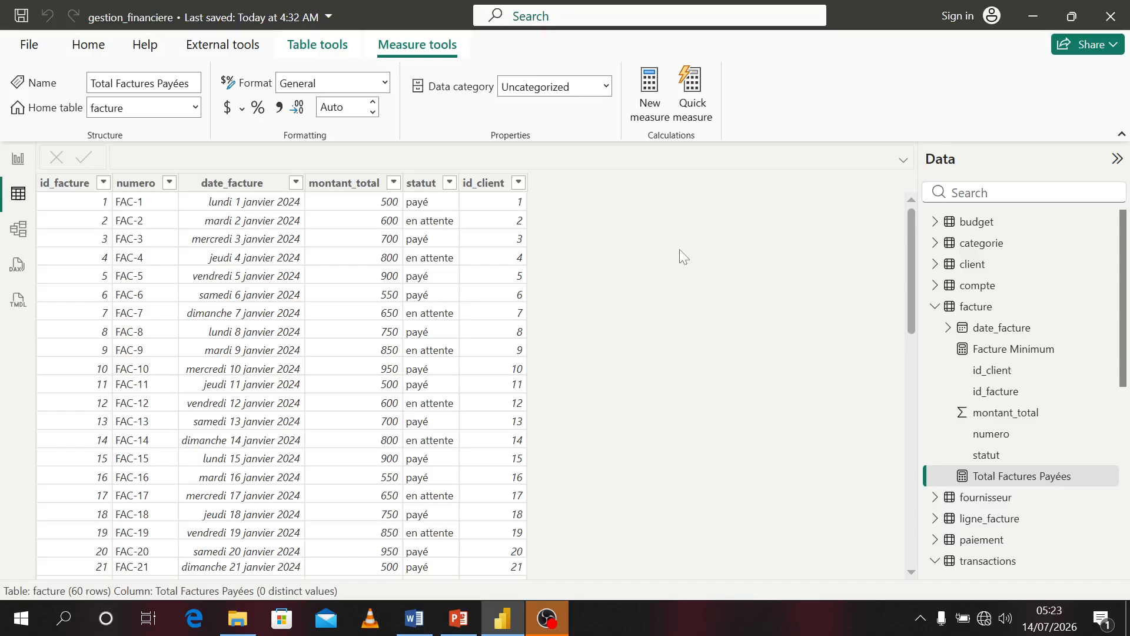
{"action": "scroll", "coordinate": [1042, 437], "scroll_direction": "down", "scroll_amount": 5}
{"action": "scroll", "coordinate": [1042, 436], "scroll_direction": "down", "scroll_amount": 2}
{"action": "scroll", "coordinate": [1021, 353], "scroll_direction": "up", "scroll_amount": 4}
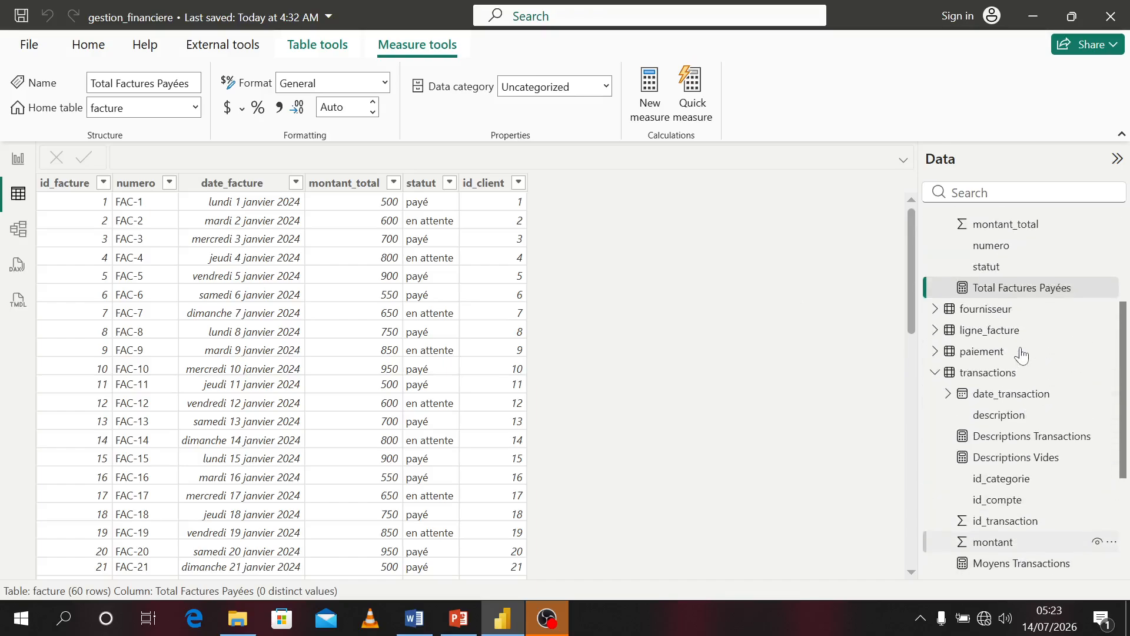
{"action": "left_click", "coordinate": [988, 373]}
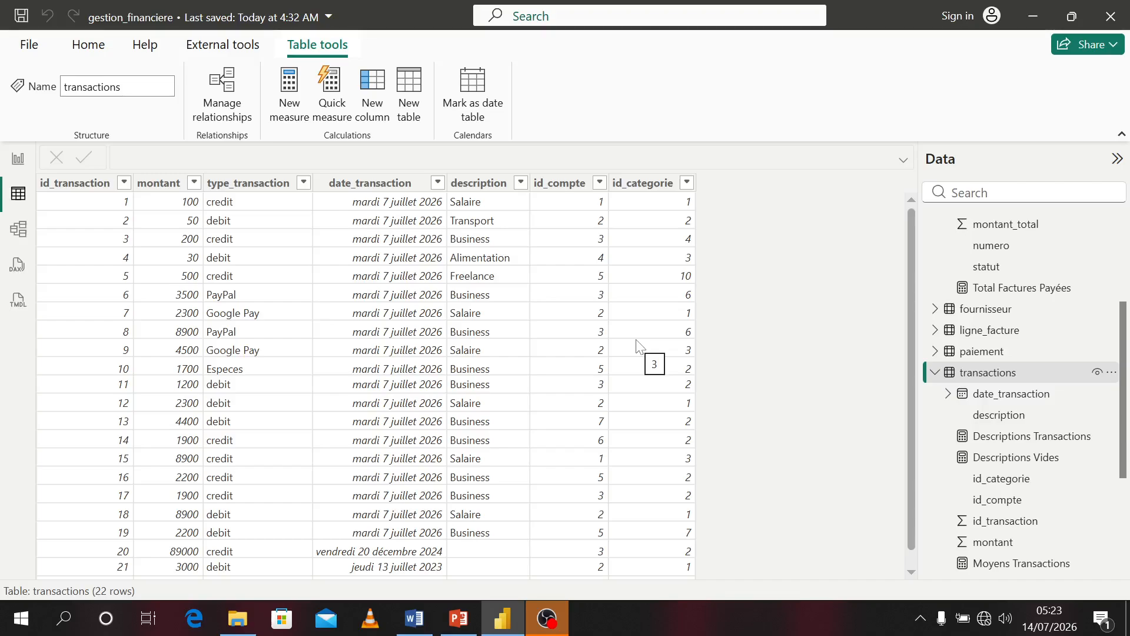
{"action": "scroll", "coordinate": [1001, 294], "scroll_direction": "up", "scroll_amount": 3}
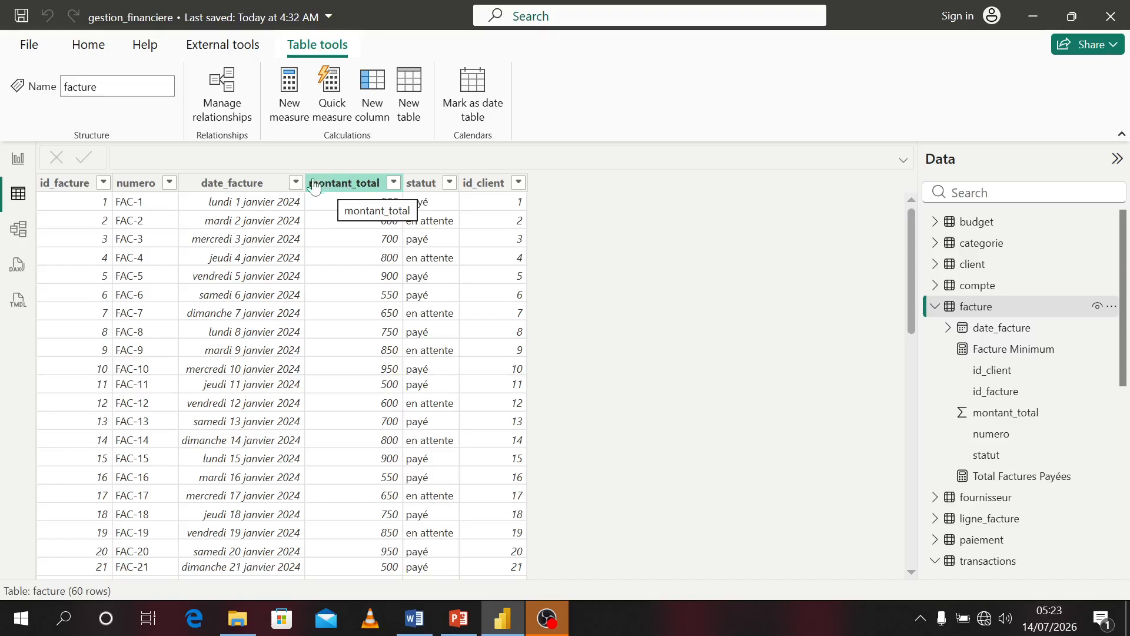
{"action": "left_click", "coordinate": [370, 281]}
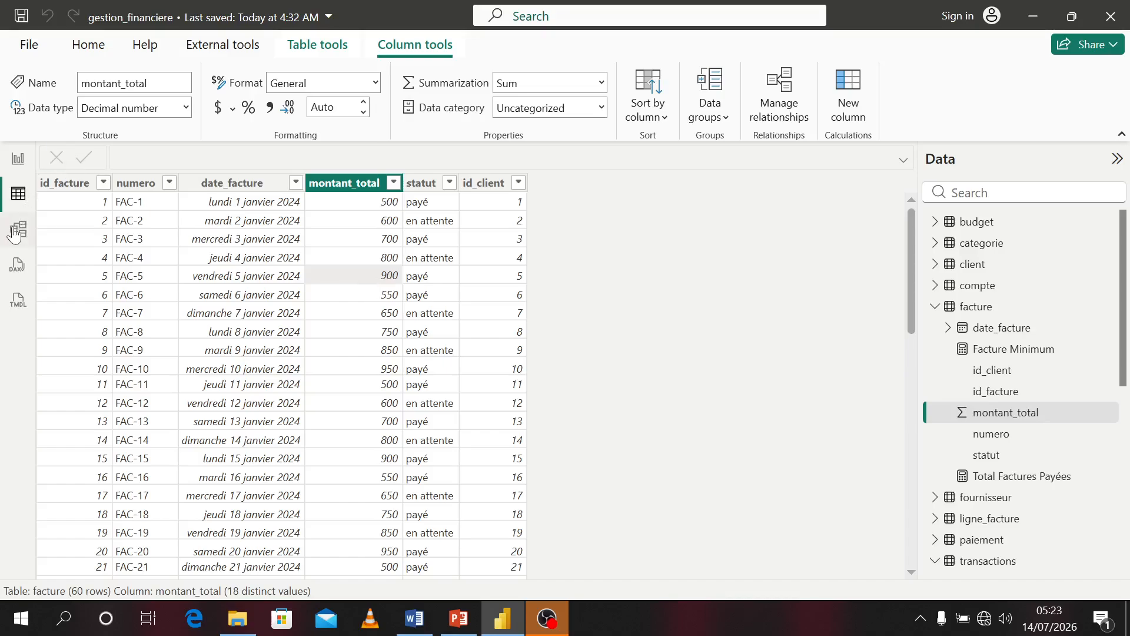
{"action": "scroll", "coordinate": [948, 397], "scroll_direction": "down", "scroll_amount": 5}
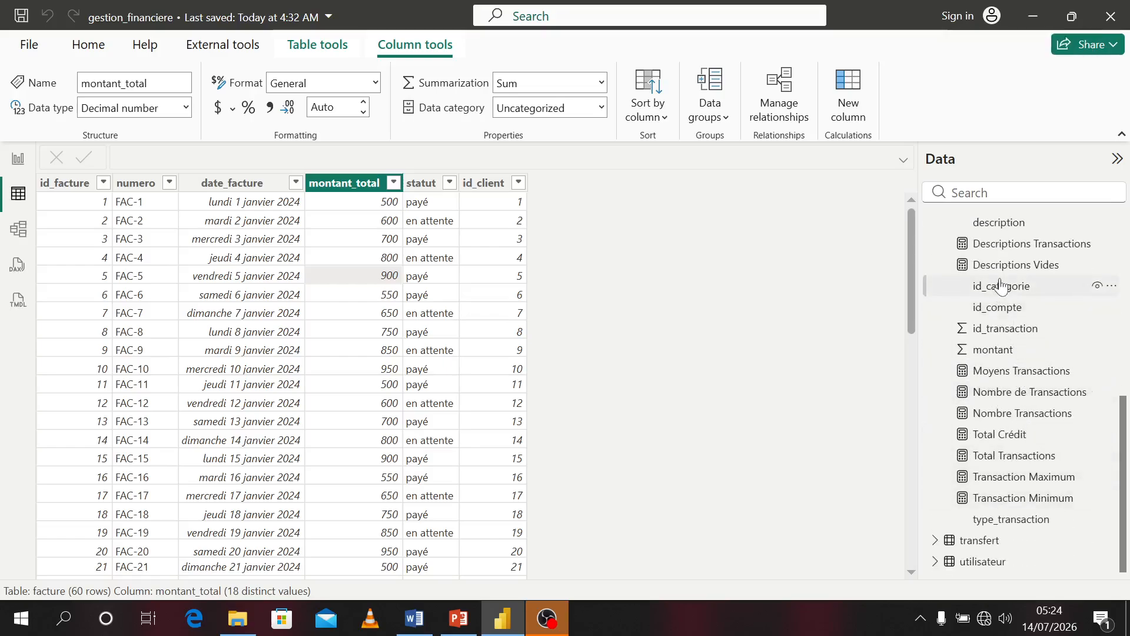
{"action": "scroll", "coordinate": [1002, 287], "scroll_direction": "up", "scroll_amount": 1}
{"action": "scroll", "coordinate": [1002, 287], "scroll_direction": "up", "scroll_amount": 3}
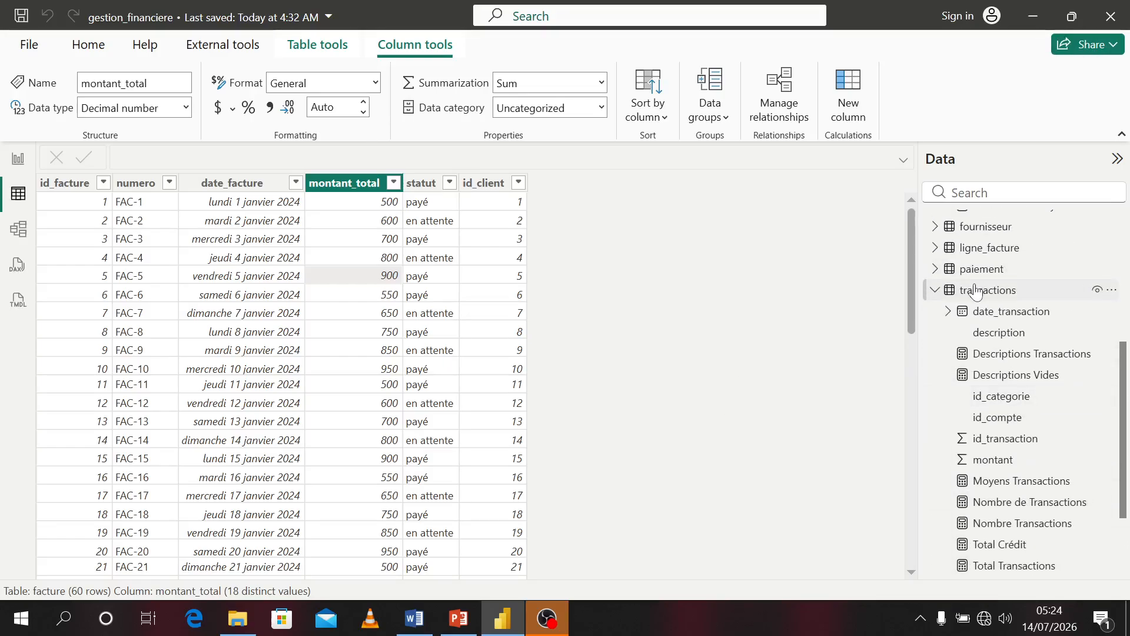
{"action": "left_click", "coordinate": [977, 291]}
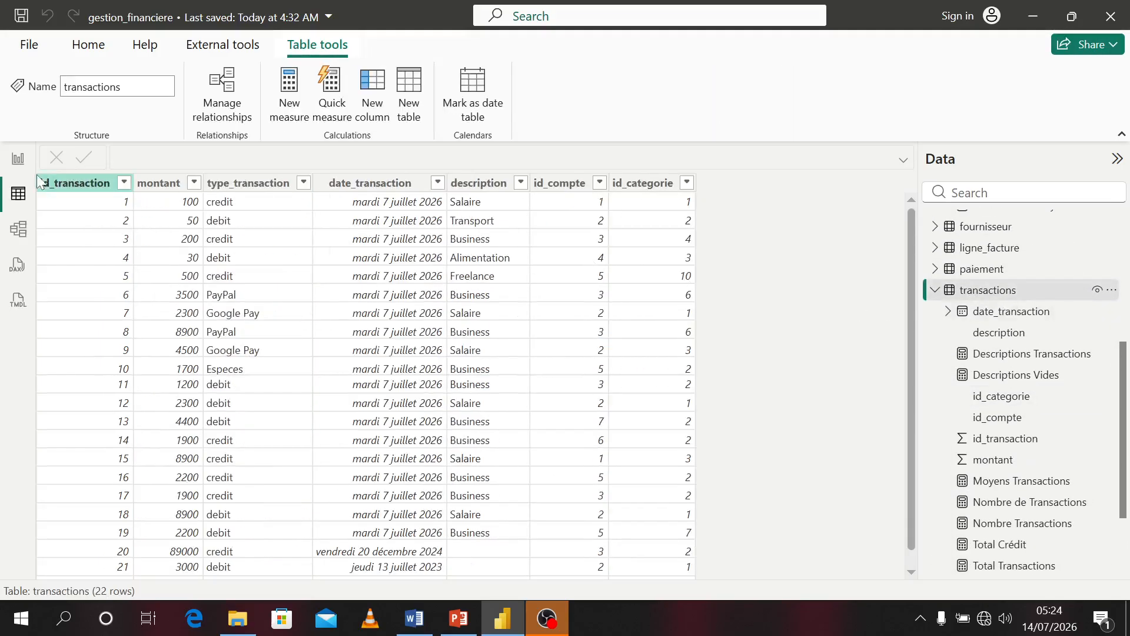
Back on the report page, create a new calculated table
{"action": "left_click", "coordinate": [20, 161]}
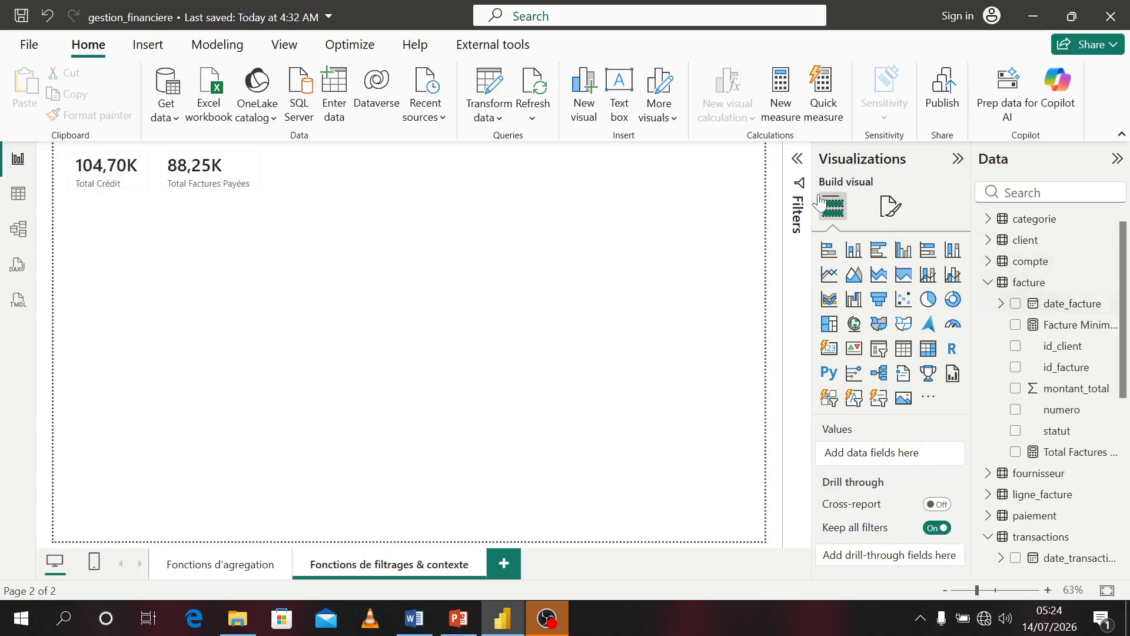
{"action": "left_click", "coordinate": [229, 49]}
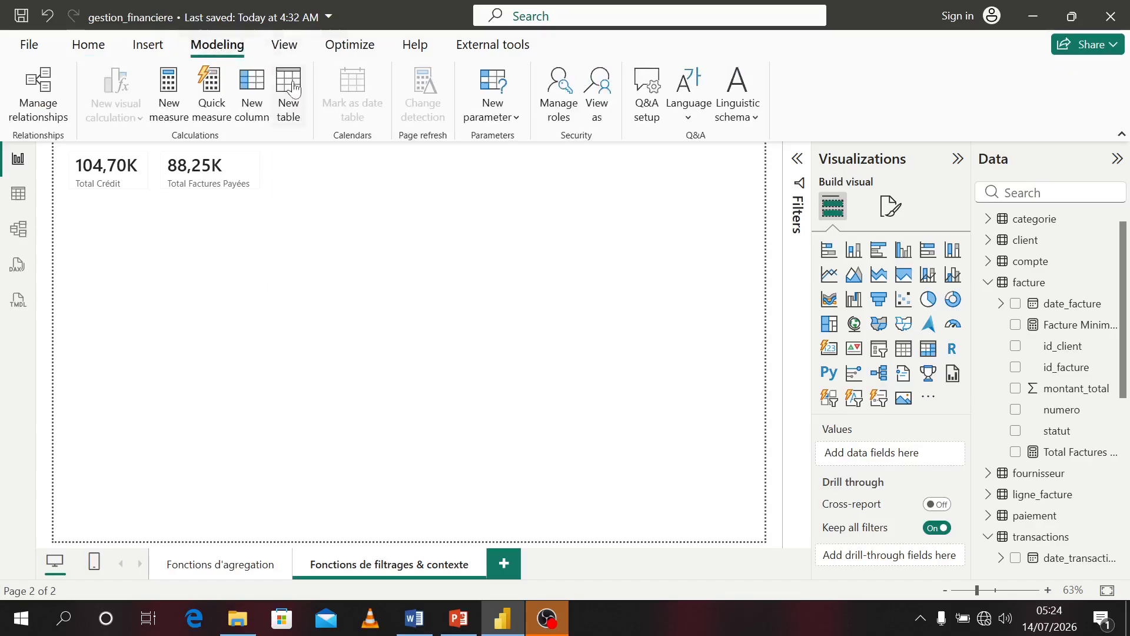
{"action": "left_click", "coordinate": [294, 90]}
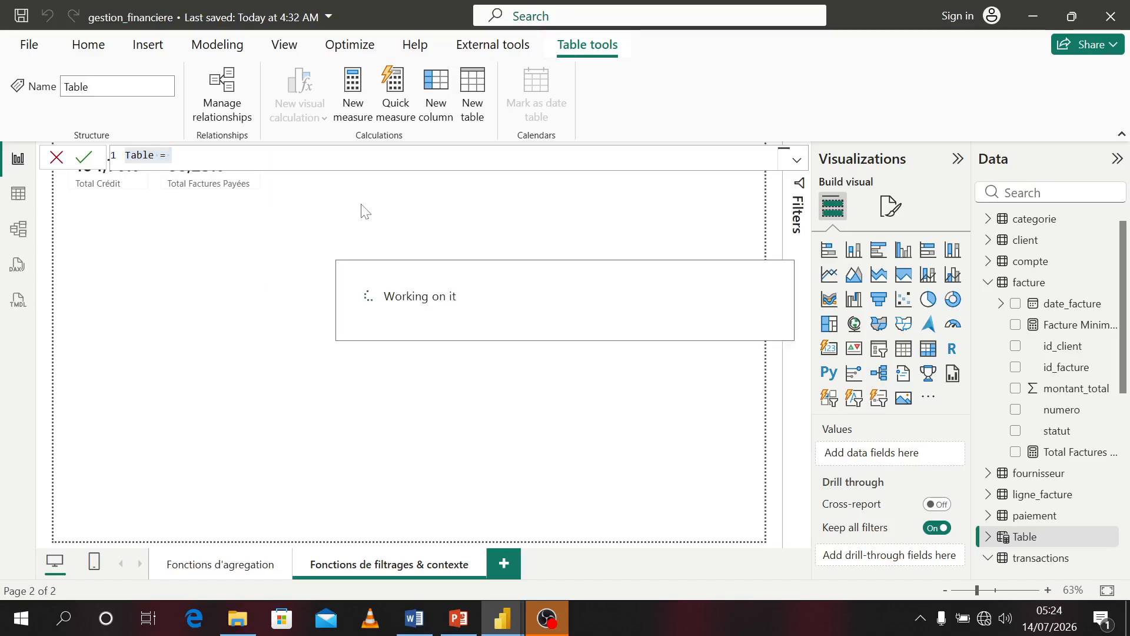
Name the new calculated table Tansactions Crédit and start a CALCULATETABLE formula
{"action": "left_click", "coordinate": [205, 163]}
{"action": "key", "text": "BackSpace"}
{"action": "key", "text": "BackSpace"}
{"action": "key", "text": "BackSpace"}
{"action": "key", "text": "BackSpace"}
{"action": "key", "text": "BackSpace"}
{"action": "key", "text": "BackSpace"}
{"action": "key", "text": "BackSpace"}
{"action": "type", "text": "Tabl"}
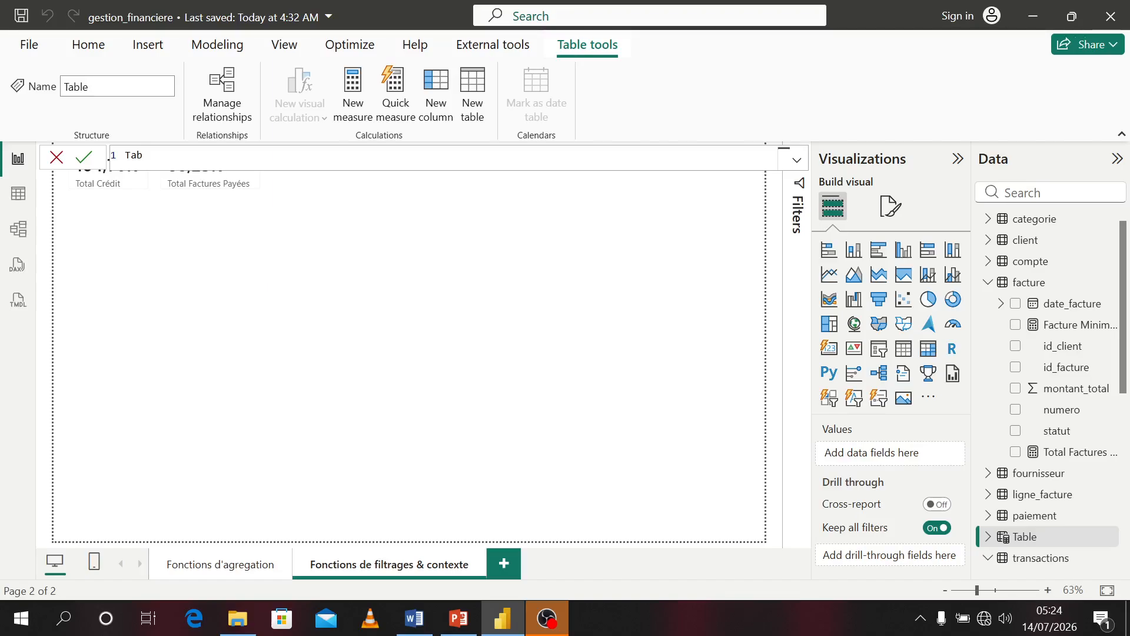
{"action": "key", "text": "BackSpace"}
{"action": "key", "text": "BackSpace"}
{"action": "type", "text": "nsactions Cr"}
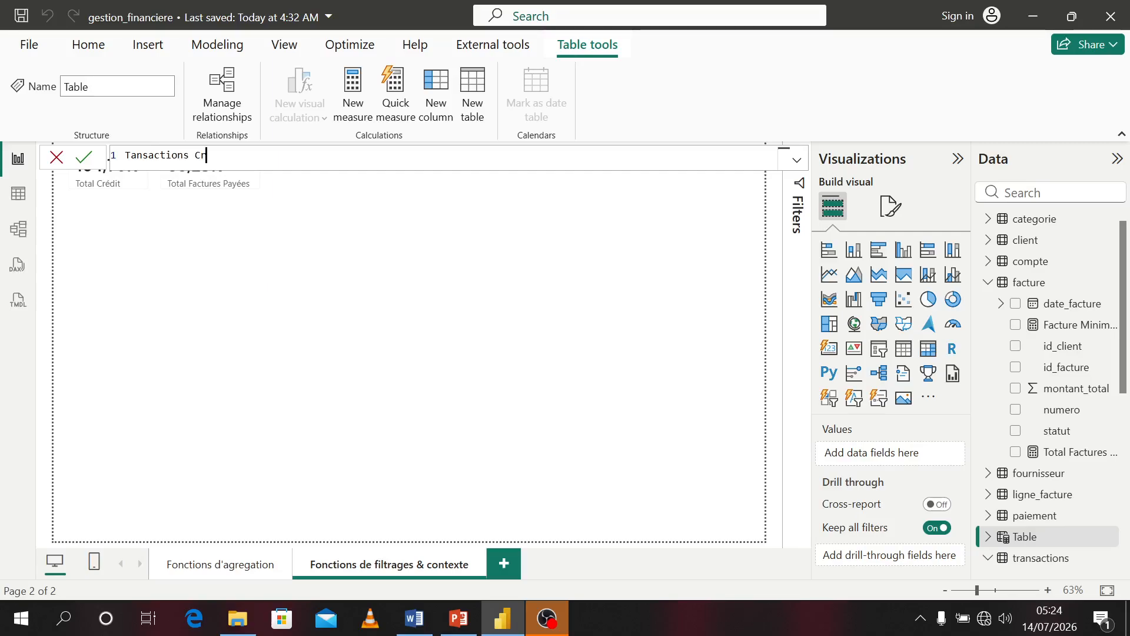
{"action": "type", "text": "édit = cal"}
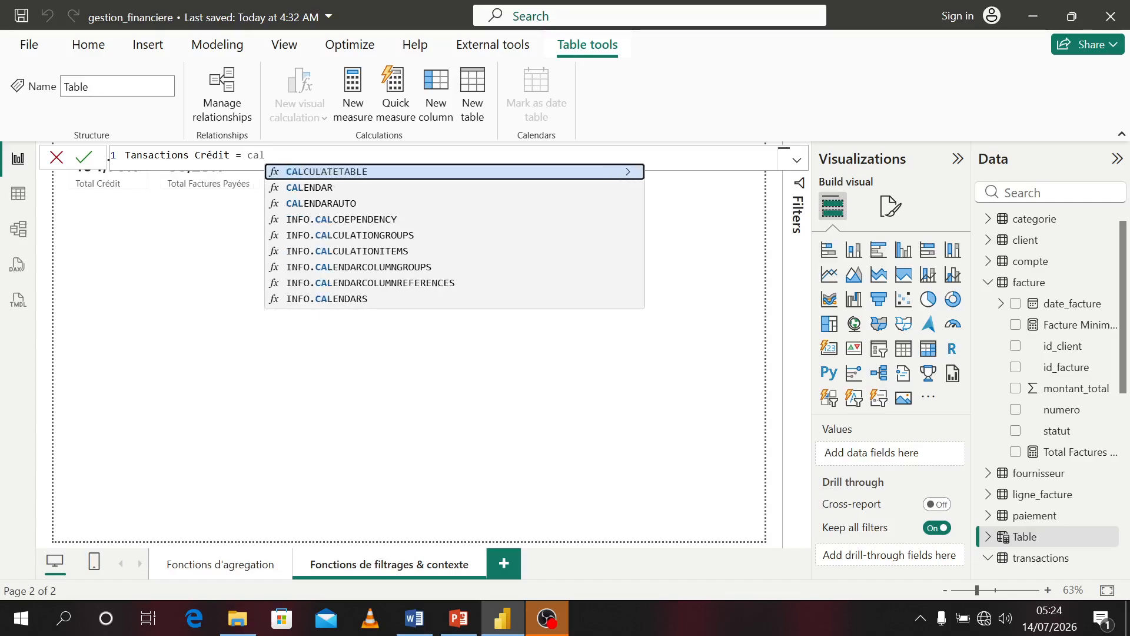
{"action": "key", "text": "Tab"}
Make the table return transactions filtered on transactions[type_transaction] = "credit" and commit the formula
{"action": "type", "text": "tr"}
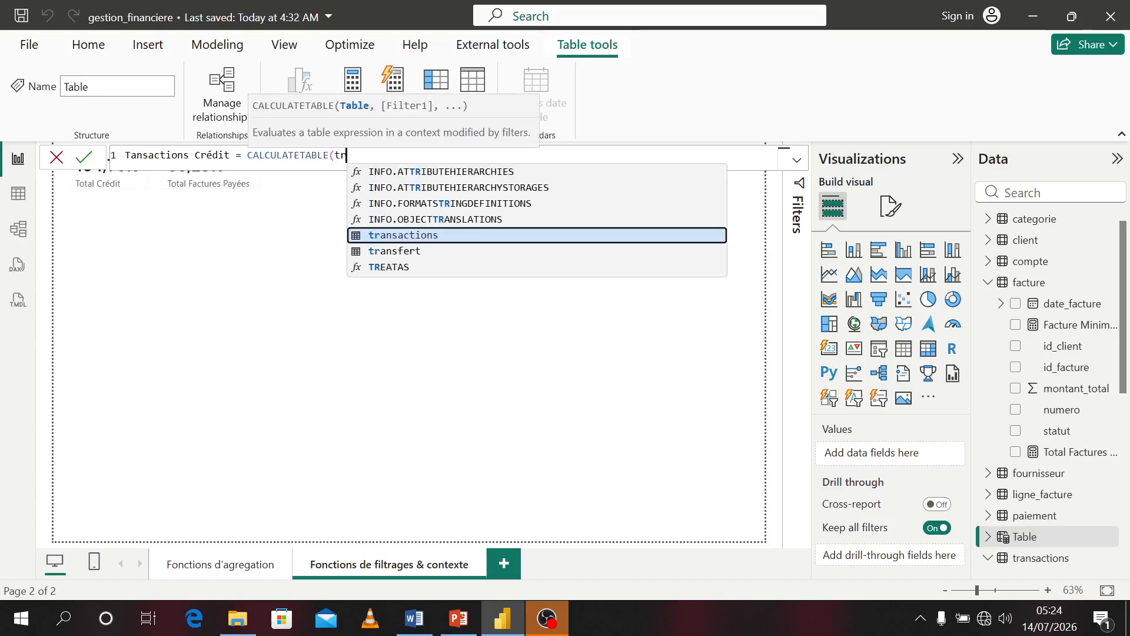
{"action": "key", "text": "Tab"}
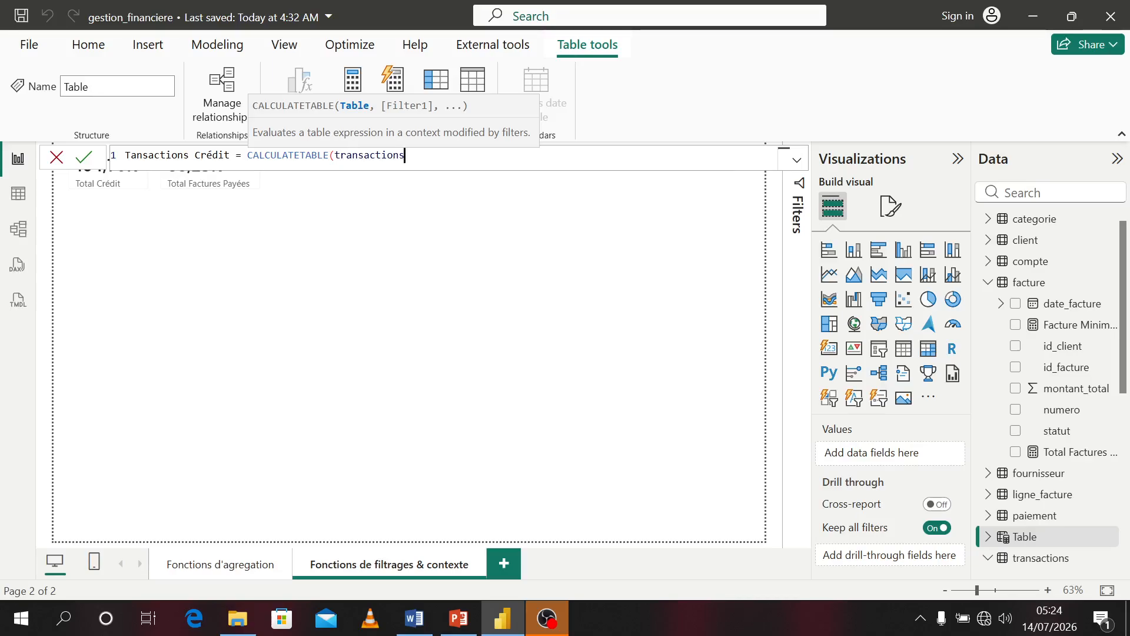
{"action": "type", "text": ","}
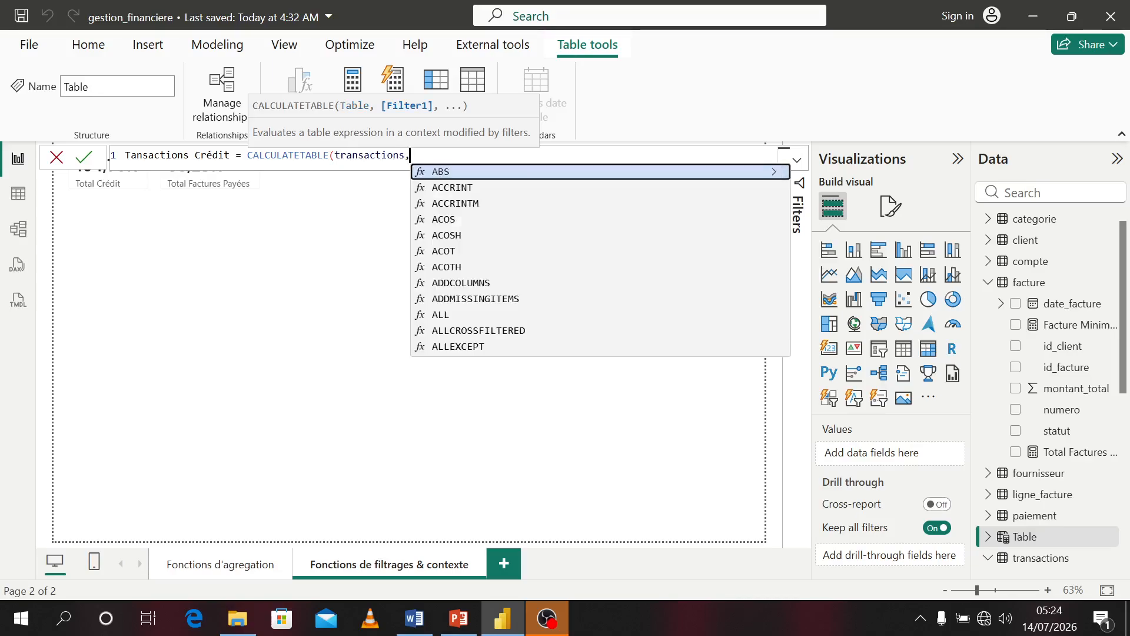
{"action": "type", "text": "type"}
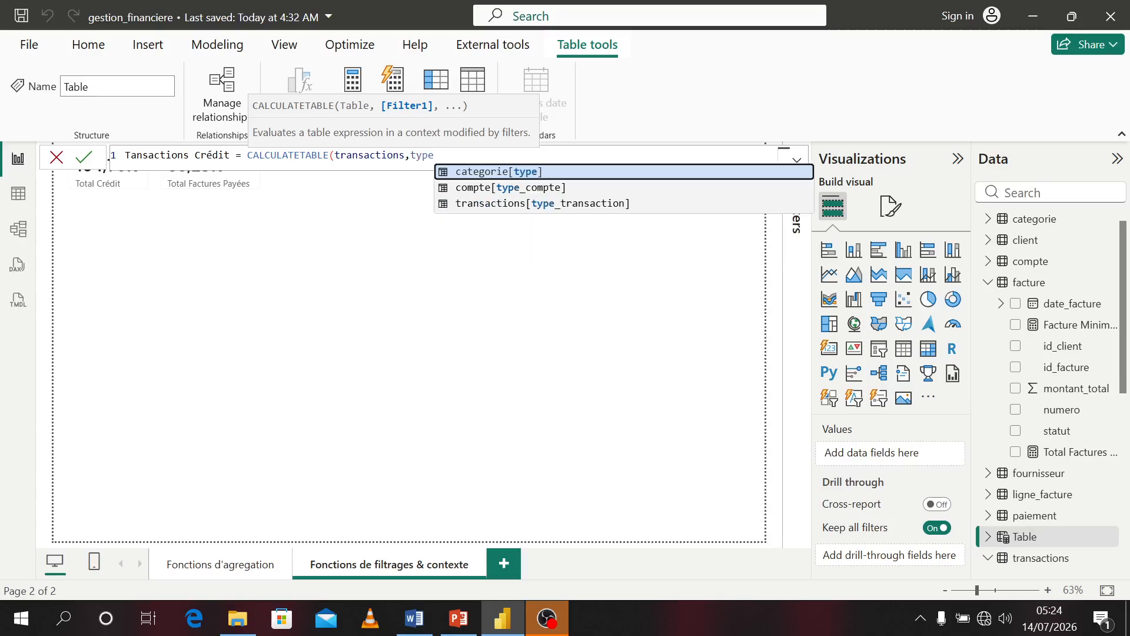
{"action": "key", "text": "Down"}
{"action": "key", "text": "Down"}
{"action": "key", "text": "Tab"}
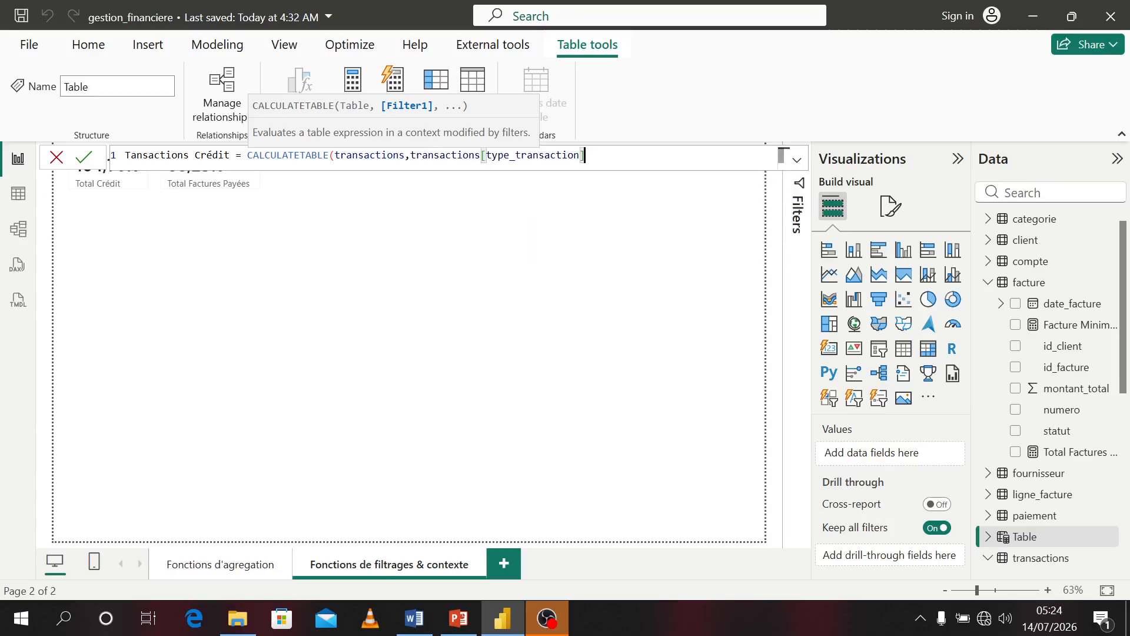
{"action": "type", "text": "= \"credit"}
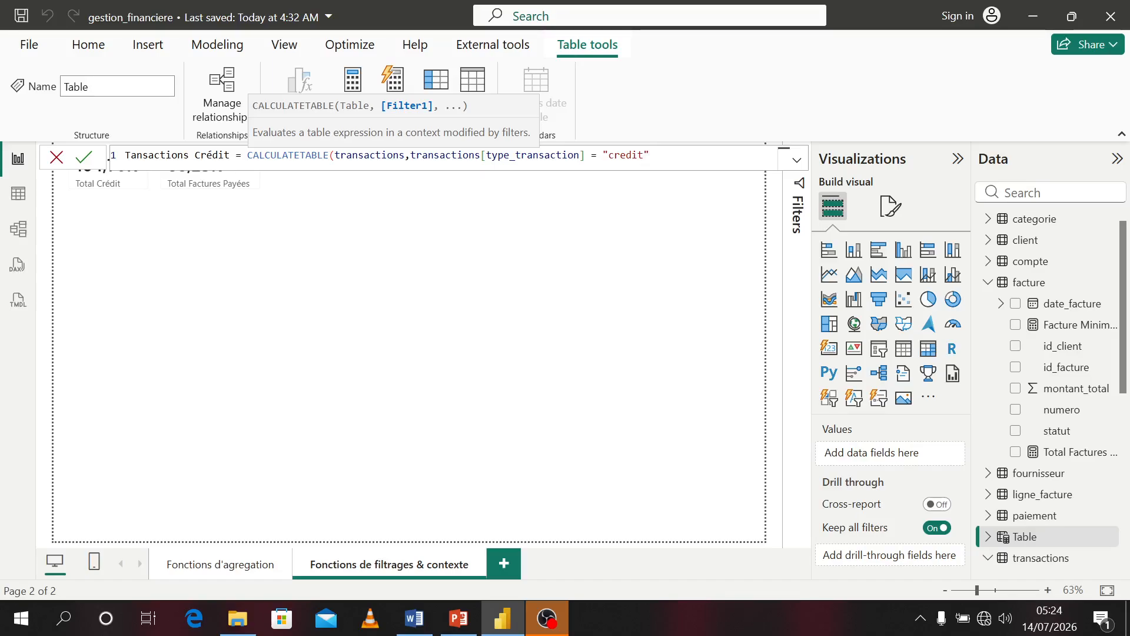
{"action": "type", "text": ")"}
{"action": "key", "text": "Return"}
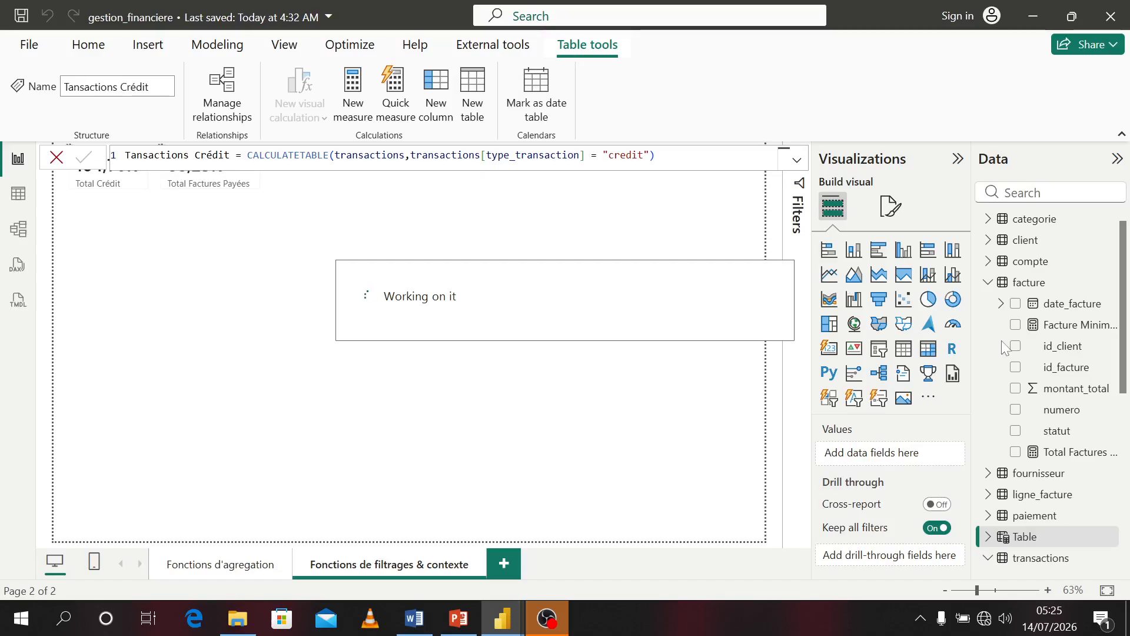
Build a table visual from Tansactions Crédit showing date_transaction, montant and type_transaction
{"action": "left_click_drag", "start_coordinate": [1124, 369], "coordinate": [1036, 431]}
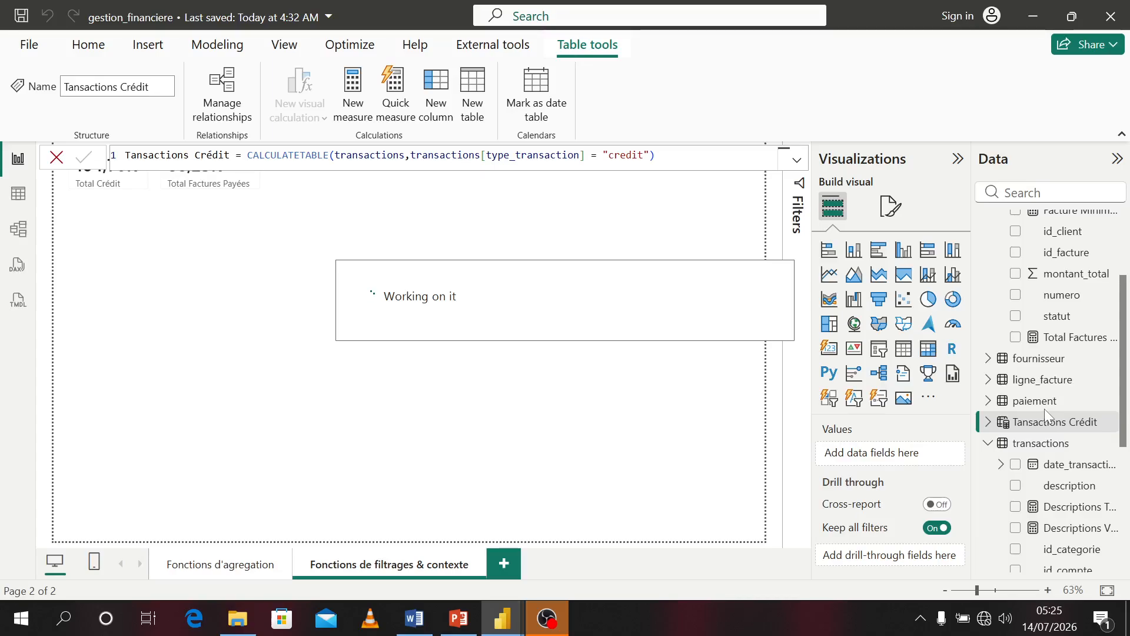
{"action": "left_click", "coordinate": [989, 425]}
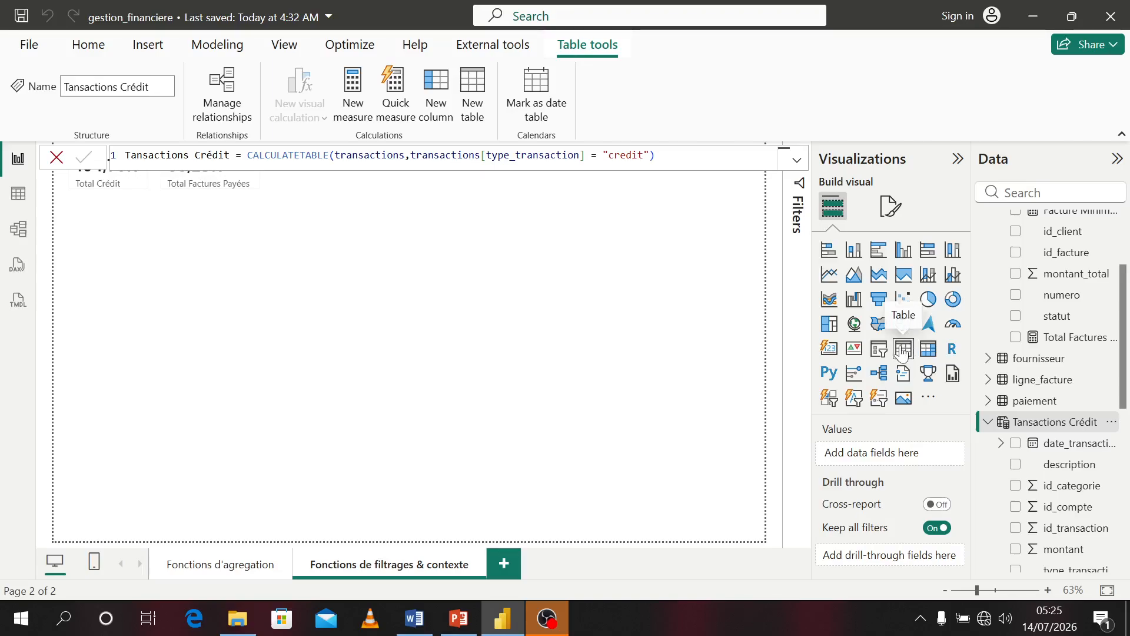
{"action": "left_click", "coordinate": [1016, 443]}
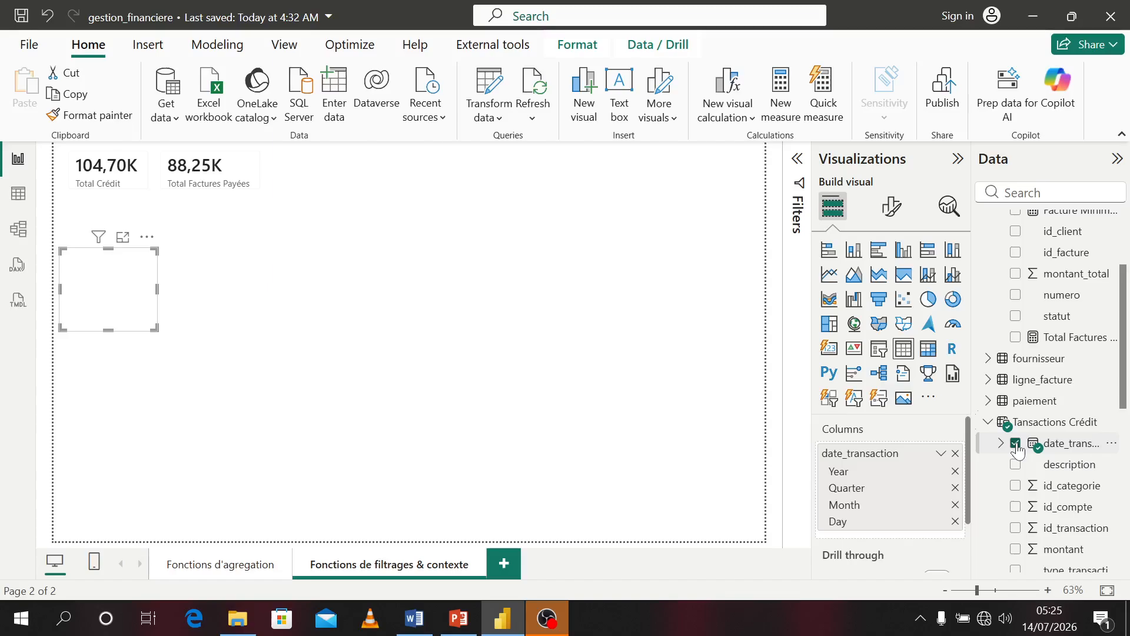
{"action": "left_click", "coordinate": [1017, 550]}
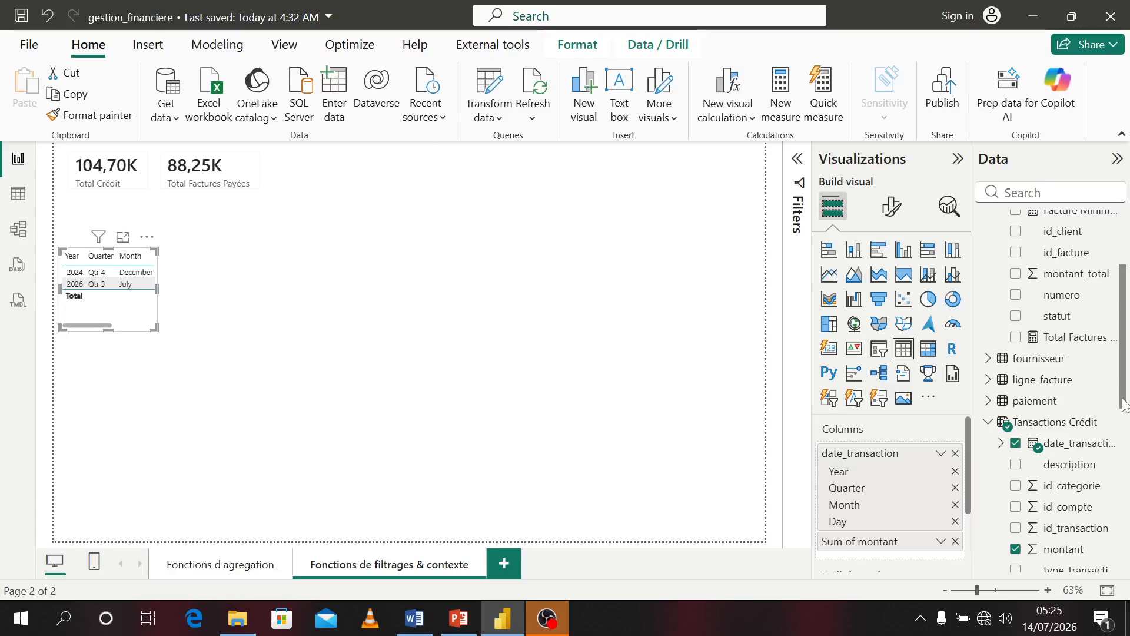
{"action": "scroll", "coordinate": [1024, 481], "scroll_direction": "down", "scroll_amount": 5}
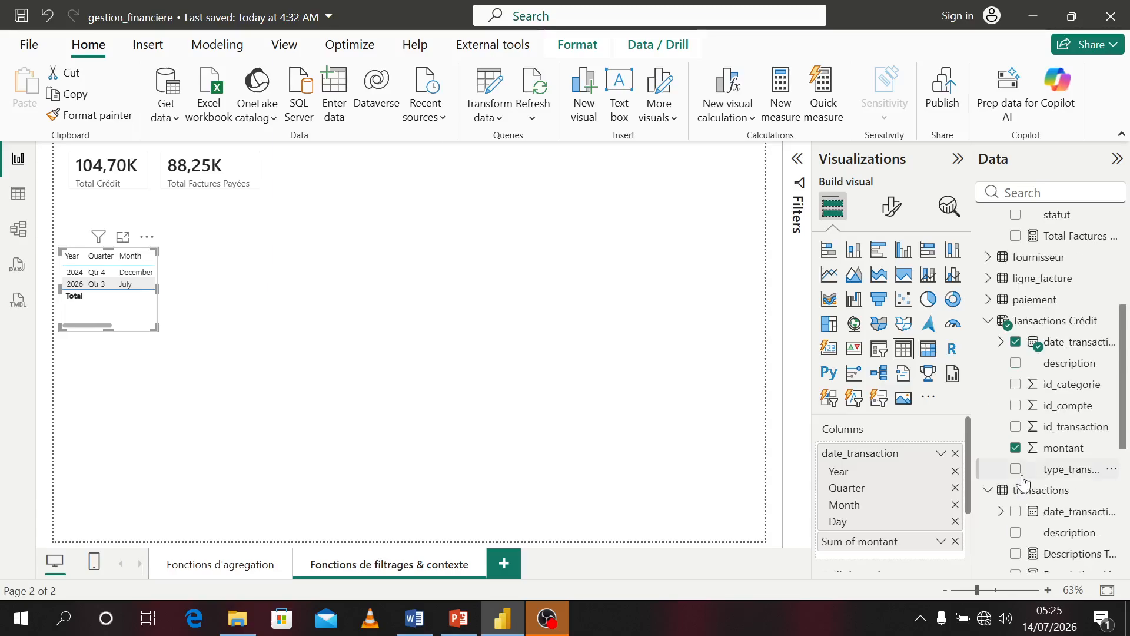
{"action": "left_click", "coordinate": [1017, 470]}
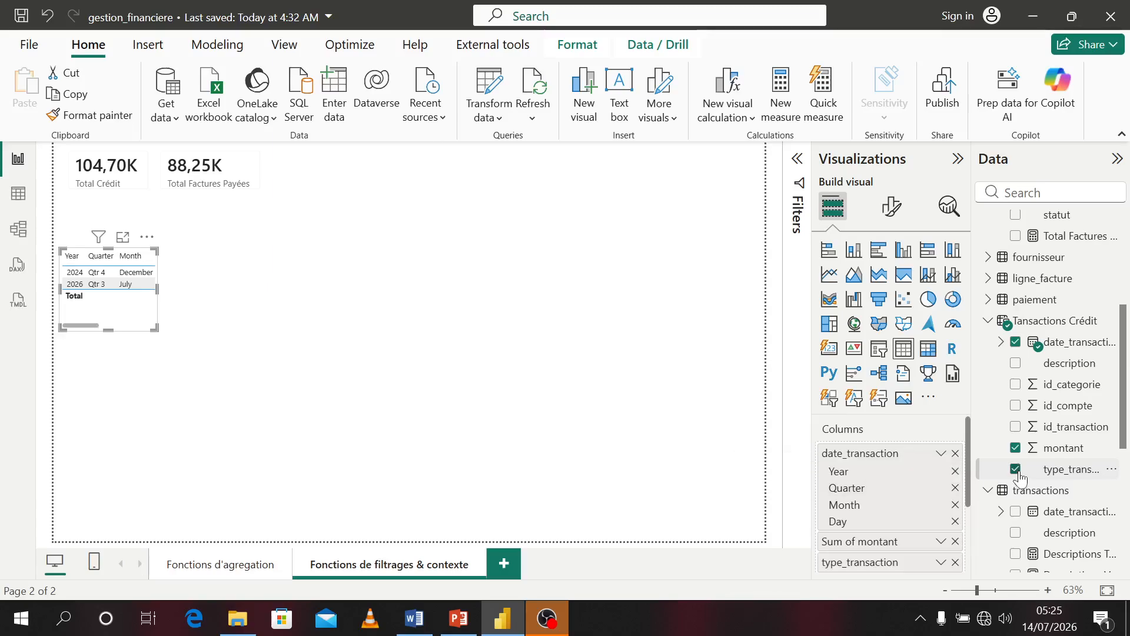
Resize the table visual and move it just below the two cards
{"action": "left_click_drag", "start_coordinate": [155, 327], "coordinate": [307, 351]}
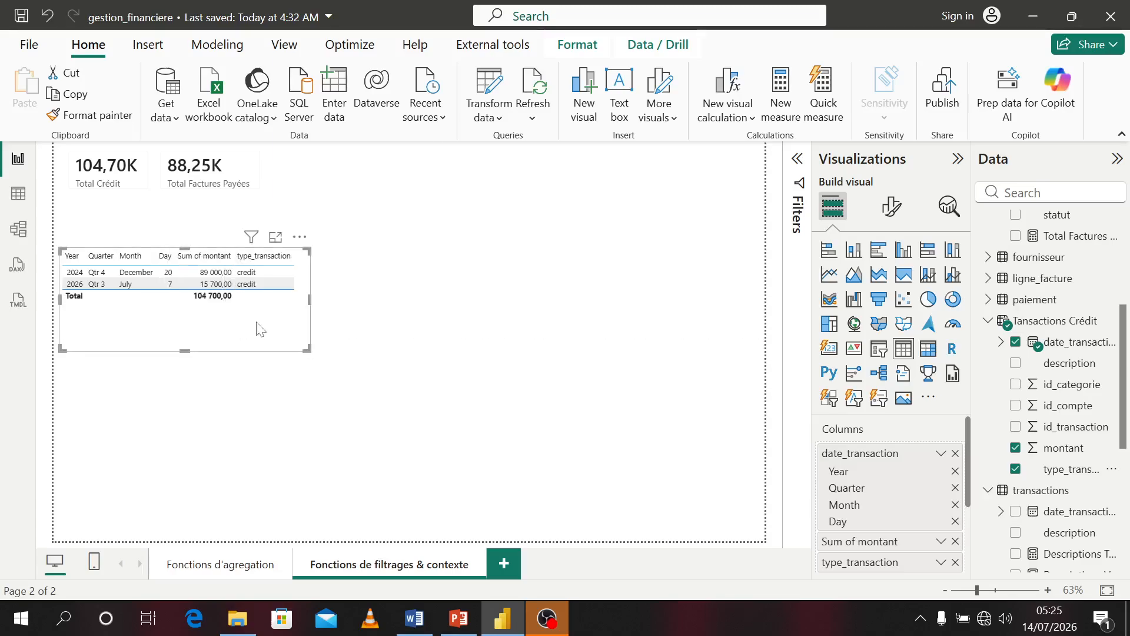
{"action": "left_click_drag", "start_coordinate": [187, 344], "coordinate": [176, 283]}
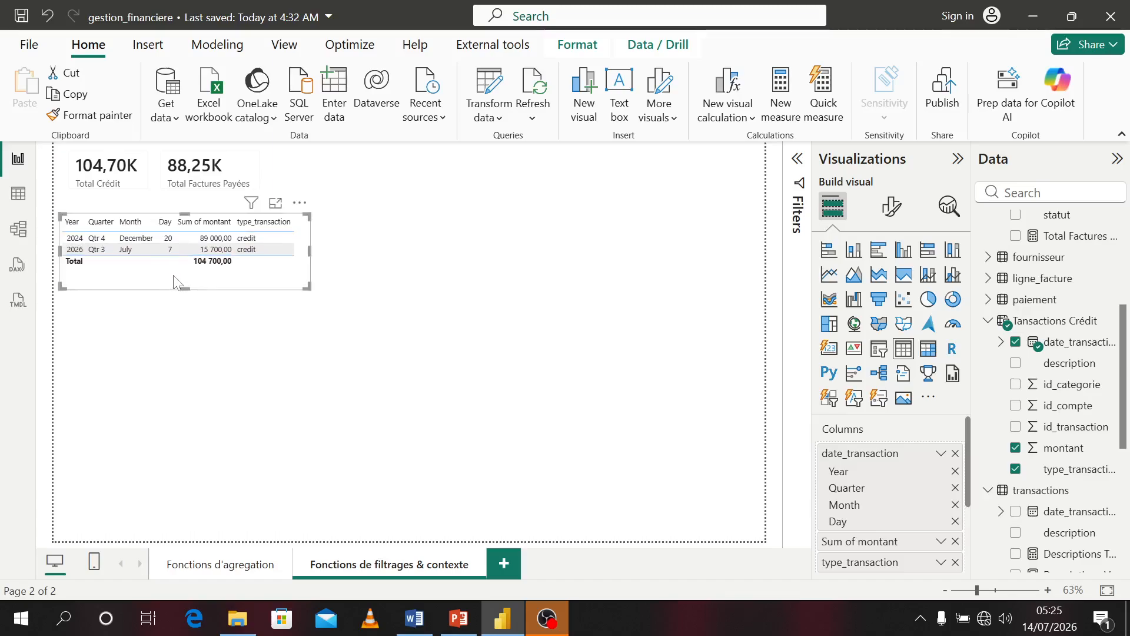
{"action": "left_click", "coordinate": [263, 222]}
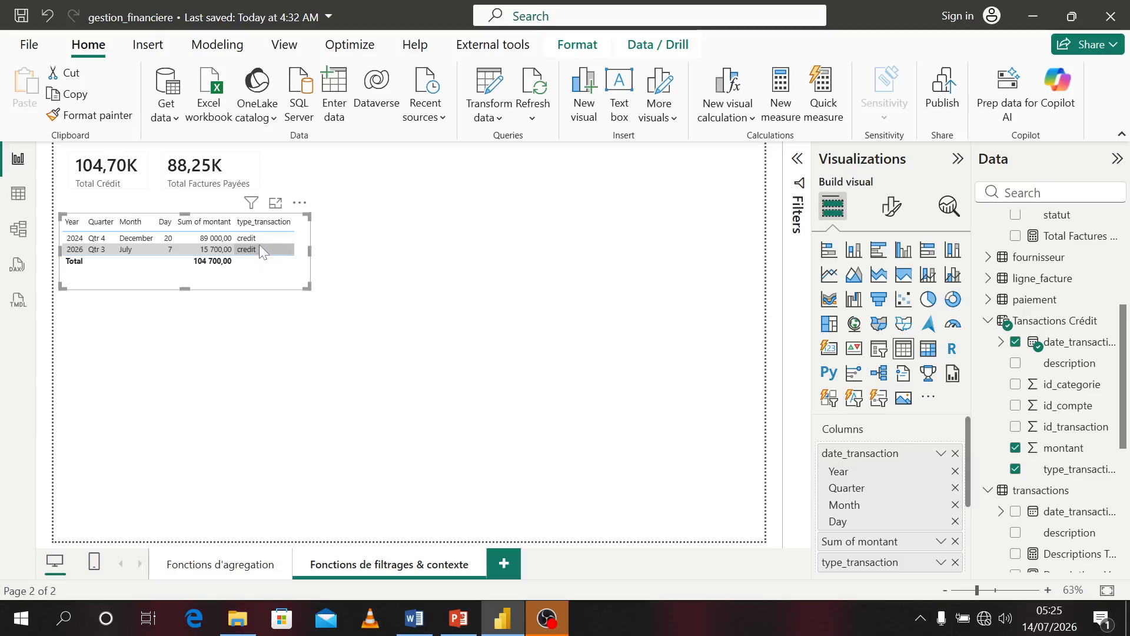
Compare the Tansactions Crédit and transactions tables in the data view
{"action": "left_click", "coordinate": [18, 195]}
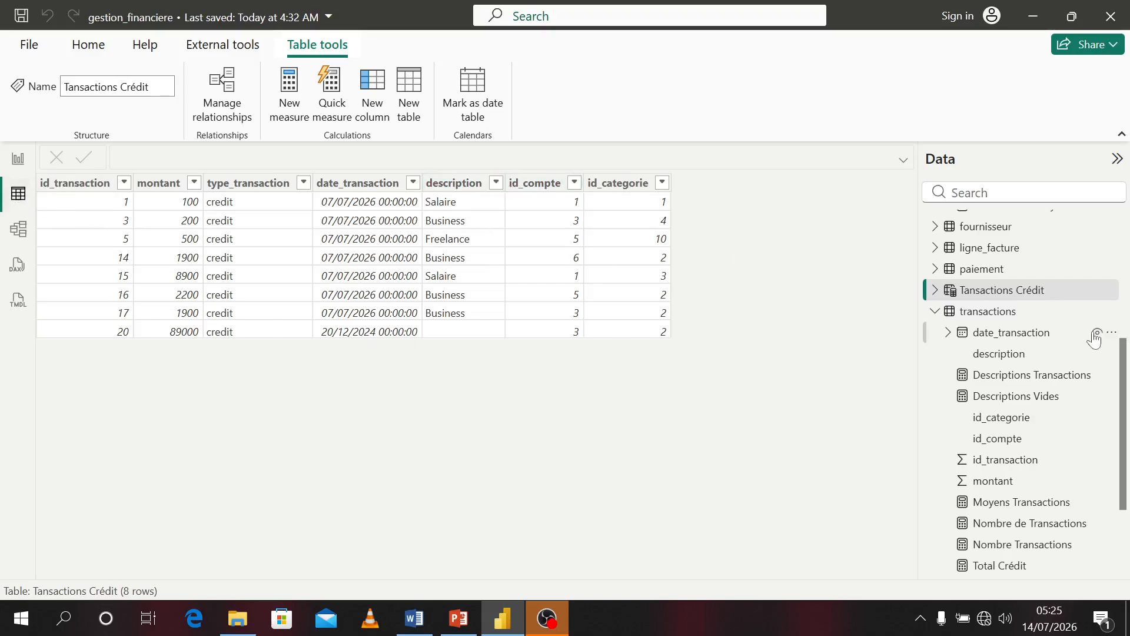
{"action": "left_click", "coordinate": [995, 313]}
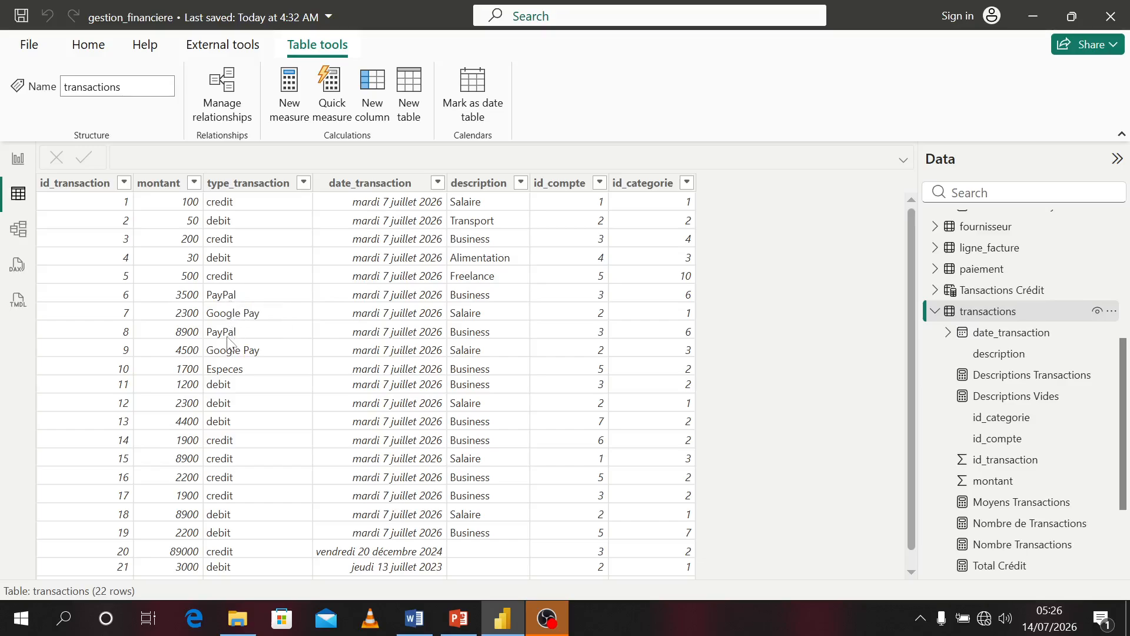
{"action": "left_click", "coordinate": [16, 170]}
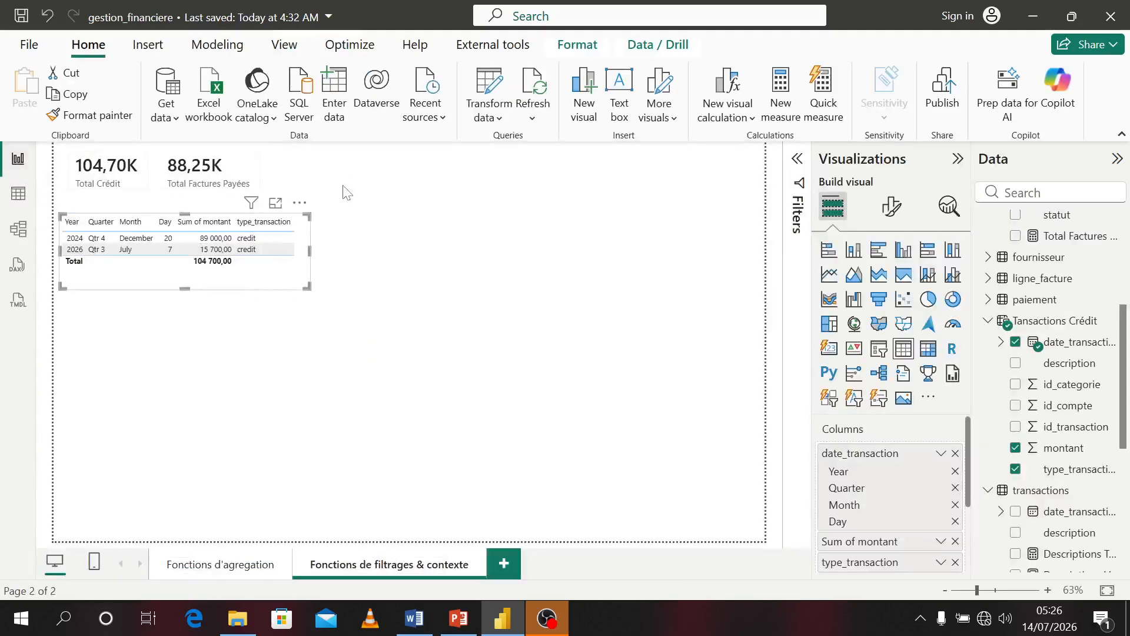
Change the Tansactions Crédit filter value to "Paypal"
{"action": "left_click", "coordinate": [1059, 324]}
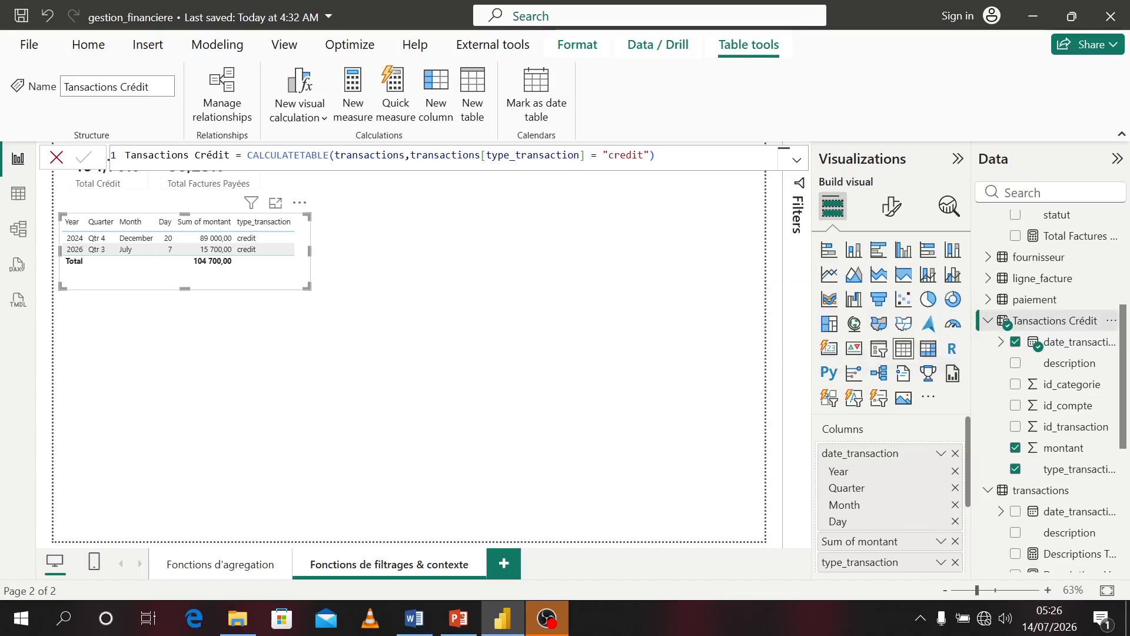
{"action": "double_click", "coordinate": [626, 155]}
{"action": "key", "text": "BackSpace"}
{"action": "type", "text": "Paypal"}
{"action": "key", "text": "Return"}
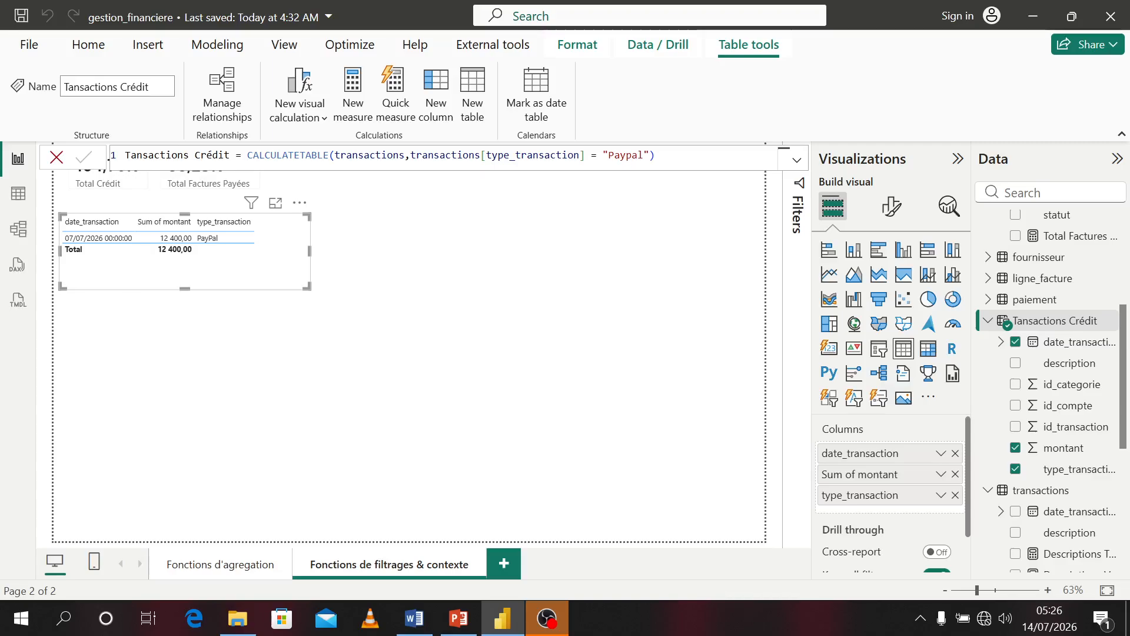
Set the Tansactions Crédit filter value back to "credit"
{"action": "double_click", "coordinate": [626, 155]}
{"action": "type", "text": "credit"}
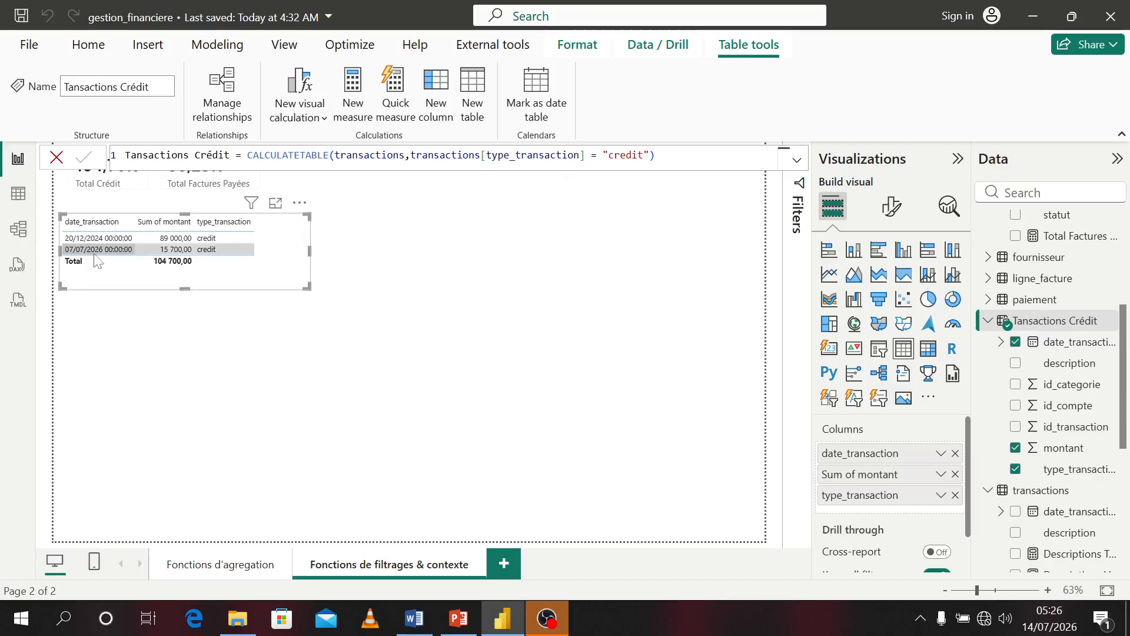
Examine the facture table and its statut column values in the data view
{"action": "left_click", "coordinate": [19, 203]}
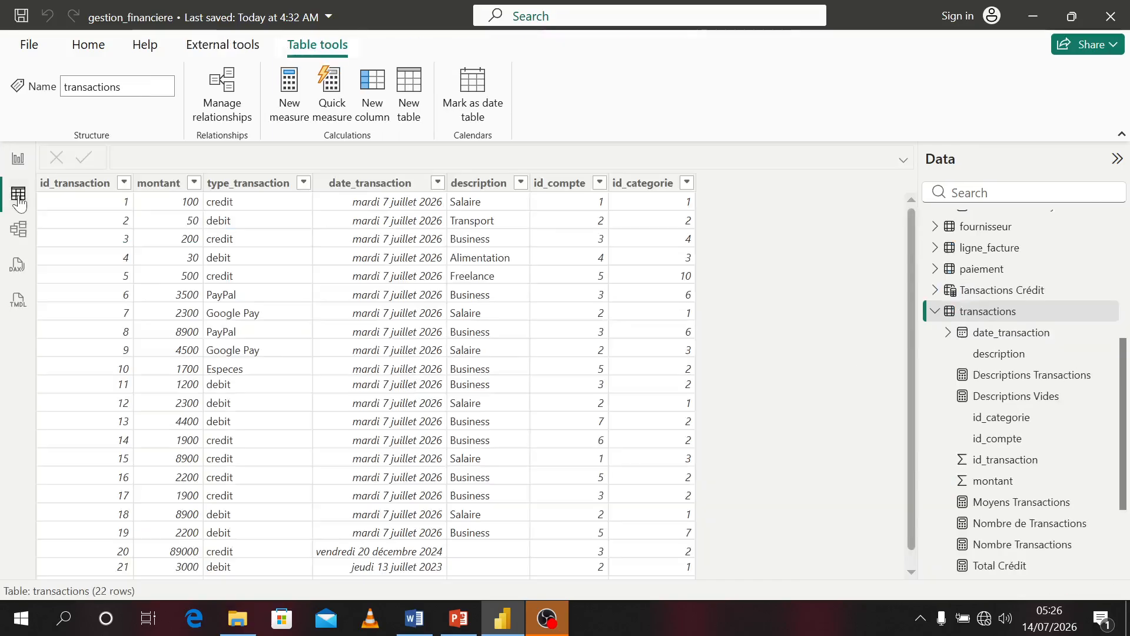
{"action": "scroll", "coordinate": [989, 292], "scroll_direction": "up", "scroll_amount": 2}
{"action": "scroll", "coordinate": [990, 292], "scroll_direction": "up", "scroll_amount": 4}
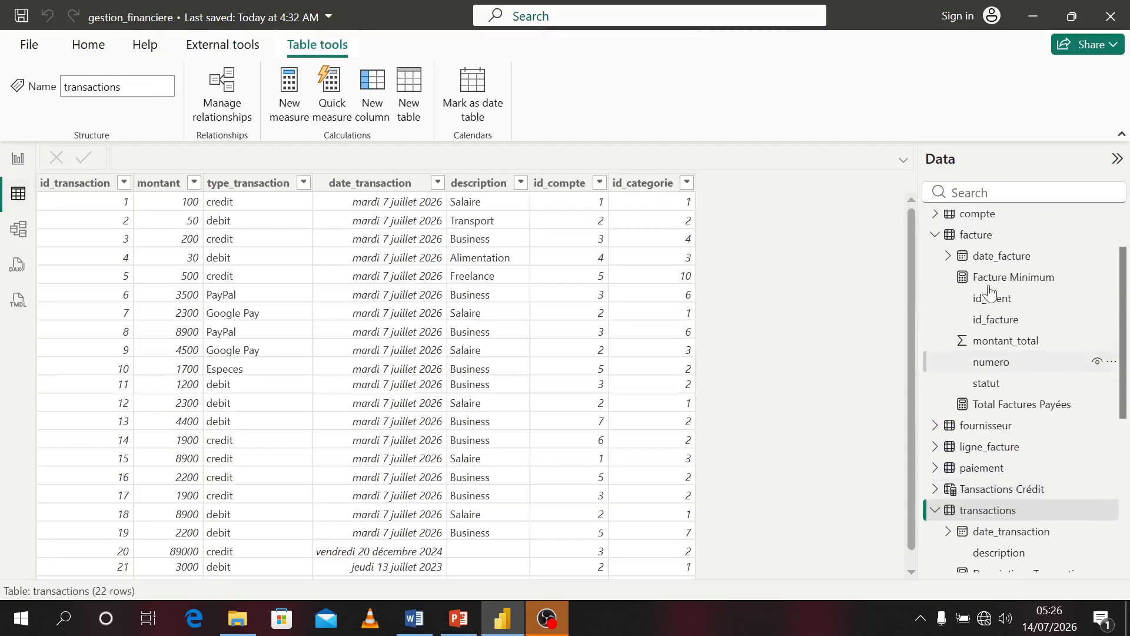
{"action": "left_click", "coordinate": [987, 288]}
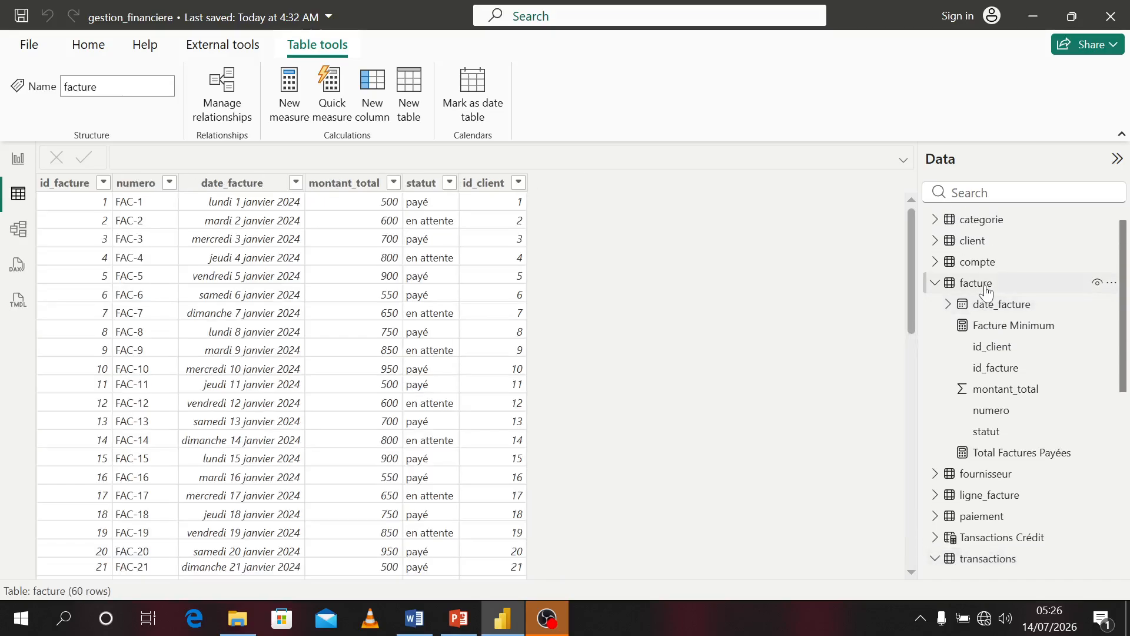
{"action": "left_click", "coordinate": [421, 183]}
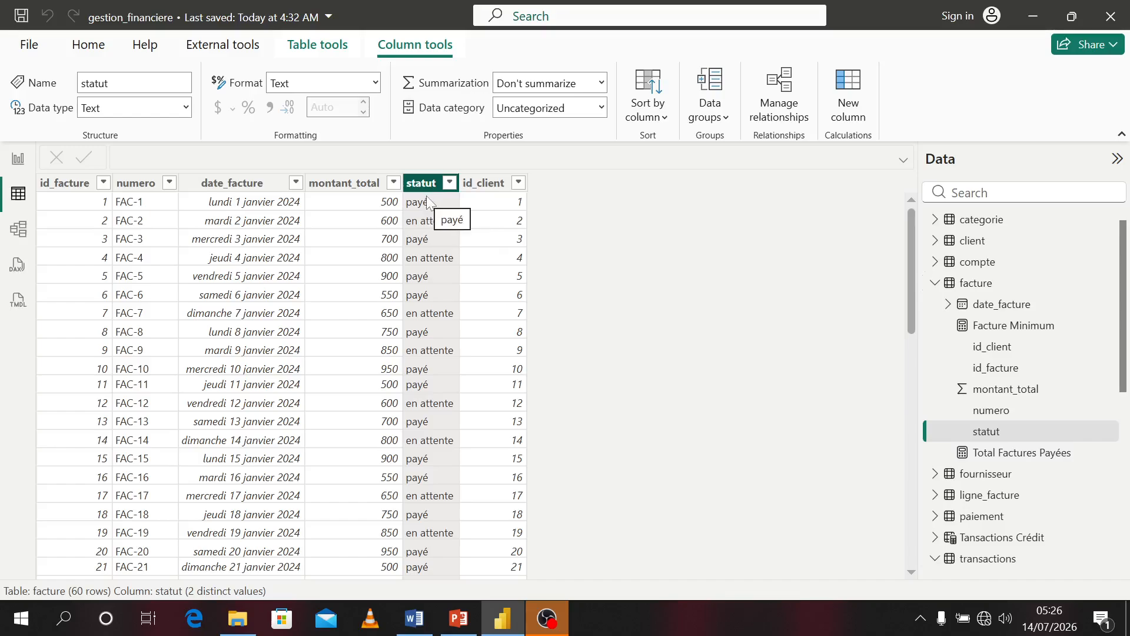
Create a new calculated table: Factures Payées = CALCULATETABLE(facture,facture[statut] = "payées")
{"action": "left_click", "coordinate": [16, 168]}
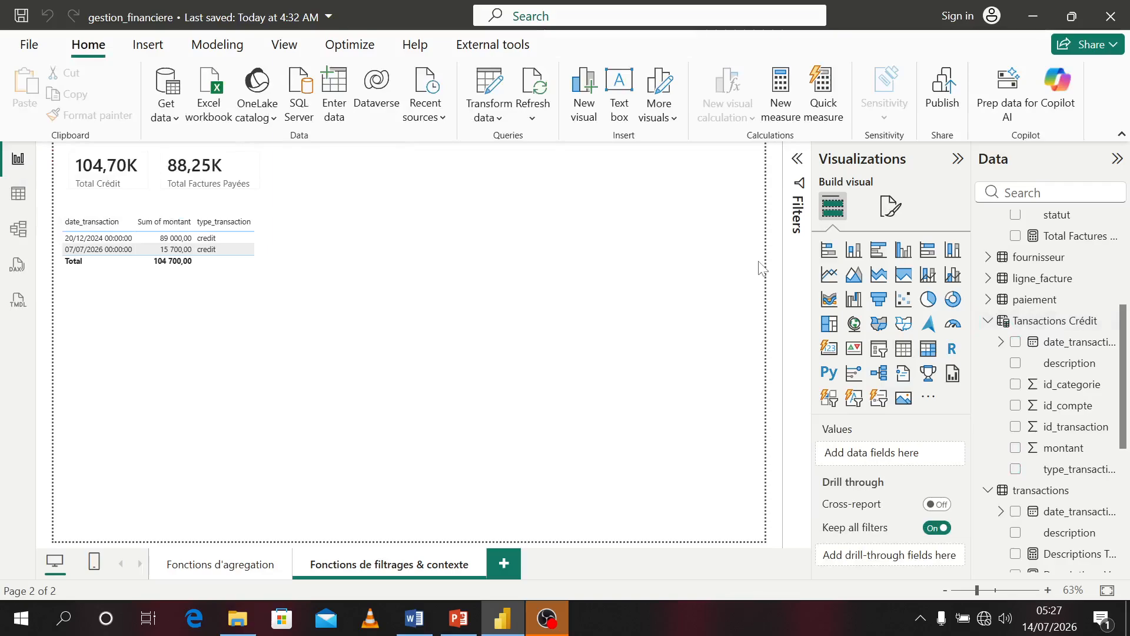
{"action": "scroll", "coordinate": [1059, 276], "scroll_direction": "up", "scroll_amount": 3}
{"action": "scroll", "coordinate": [1059, 274], "scroll_direction": "up", "scroll_amount": 5}
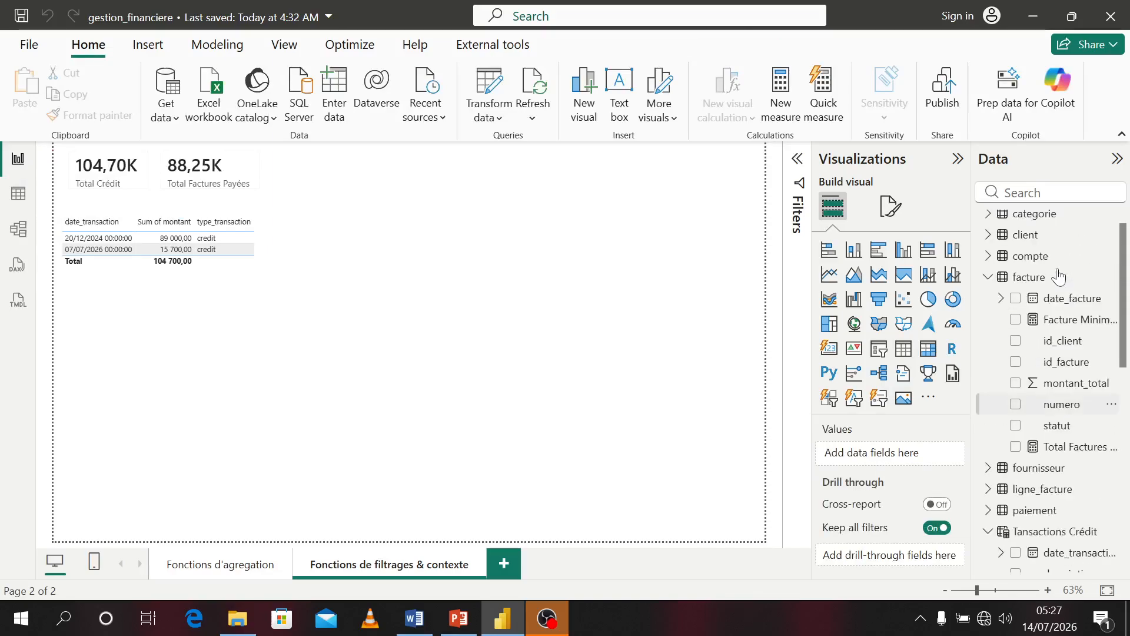
{"action": "right_click", "coordinate": [1034, 301]}
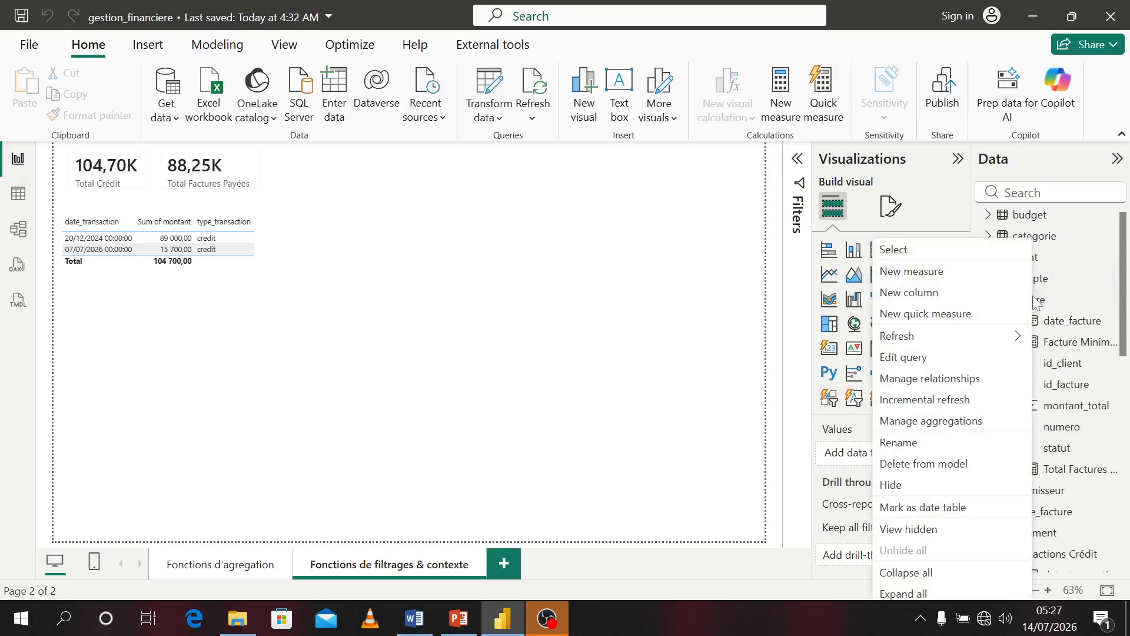
{"action": "left_click", "coordinate": [625, 277]}
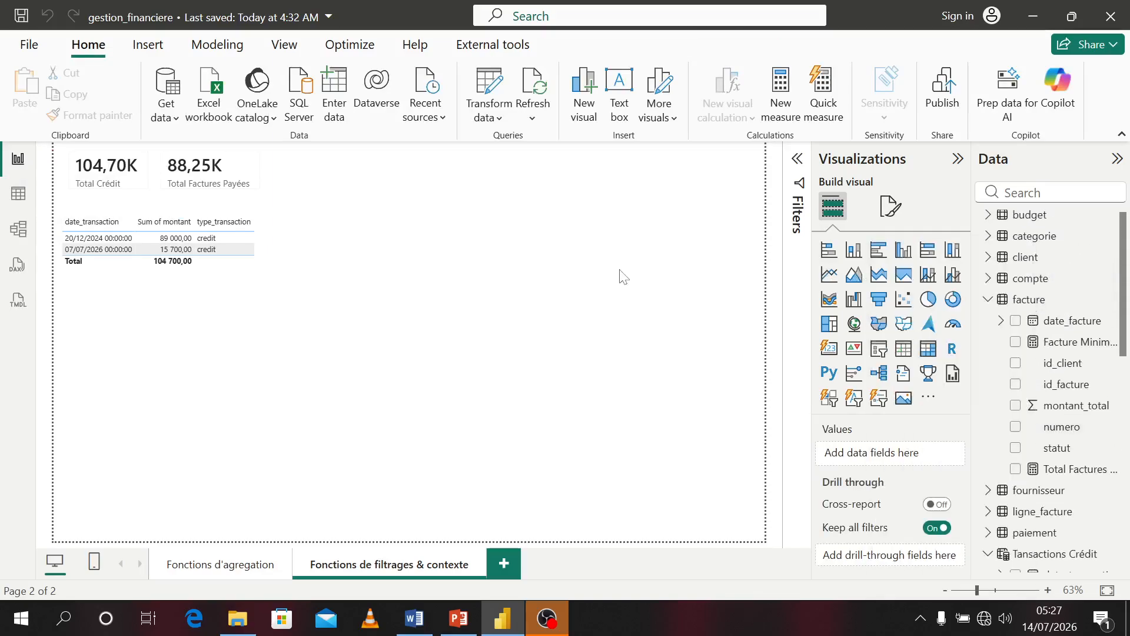
{"action": "left_click", "coordinate": [219, 44]}
{"action": "left_click", "coordinate": [296, 106]}
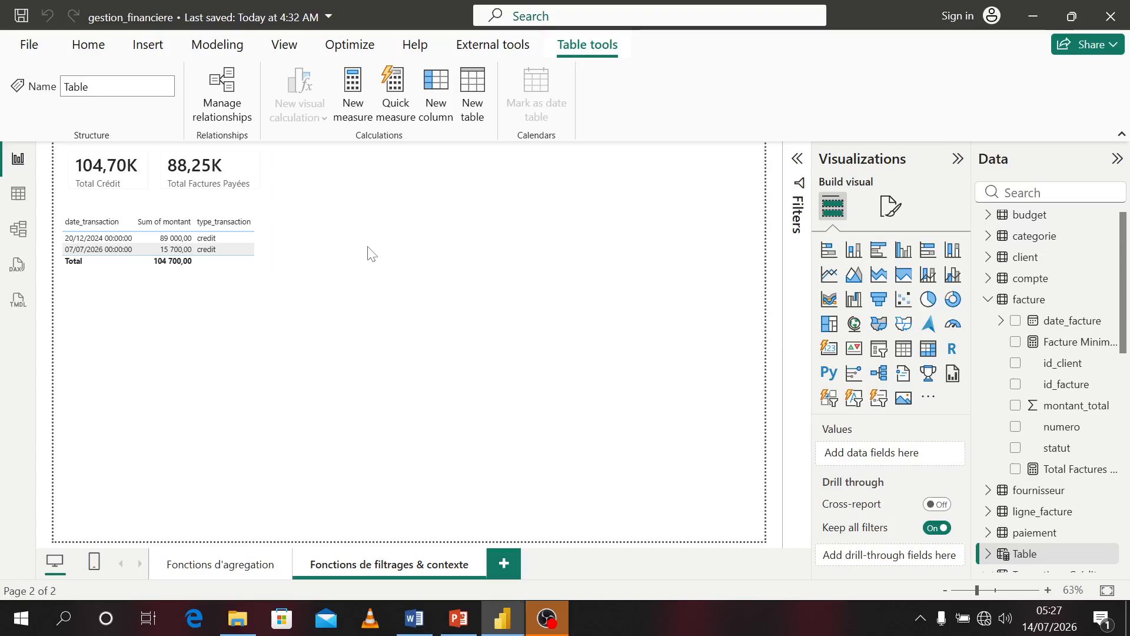
{"action": "type", "text": "Factur"}
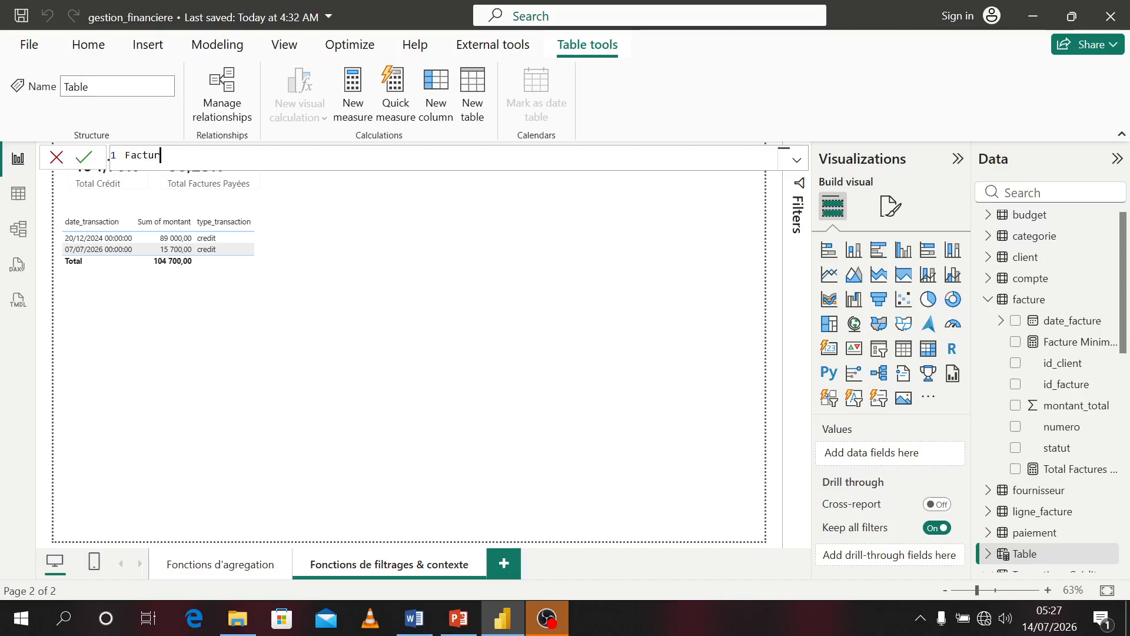
{"action": "type", "text": "es Payé"}
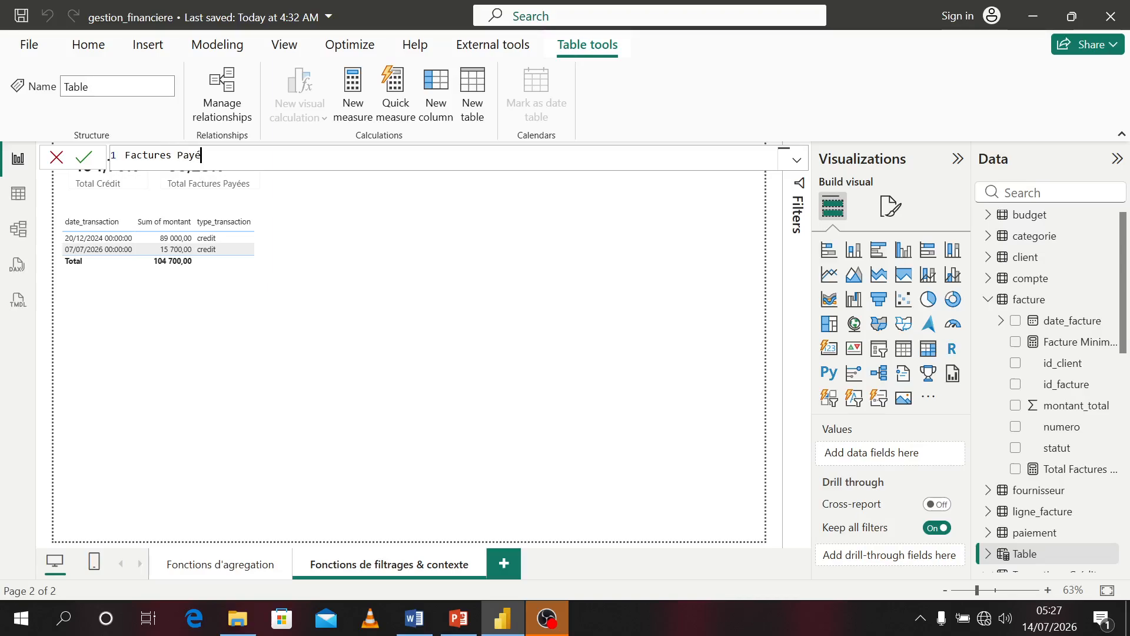
{"action": "type", "text": "es = "}
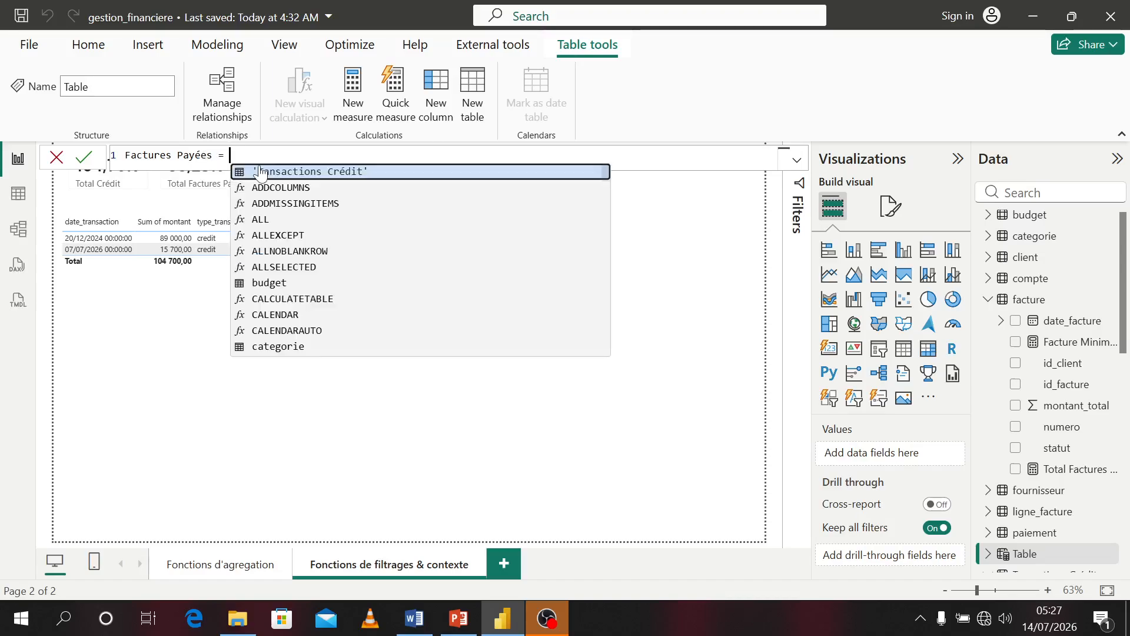
{"action": "type", "text": "cal"}
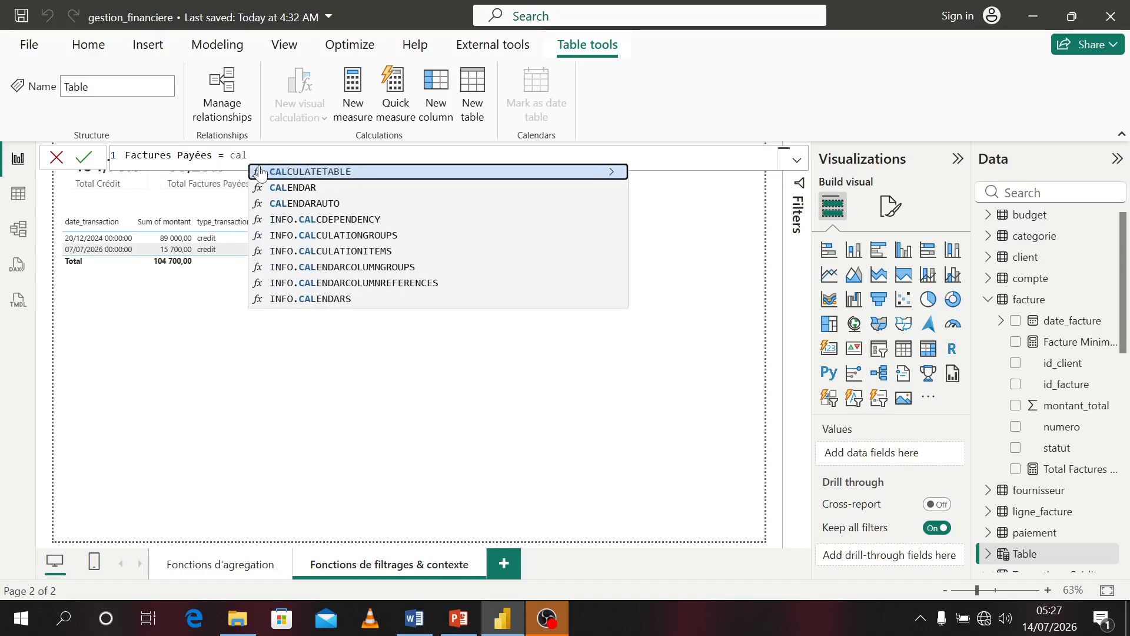
{"action": "key", "text": "Tab"}
{"action": "type", "text": "fac"}
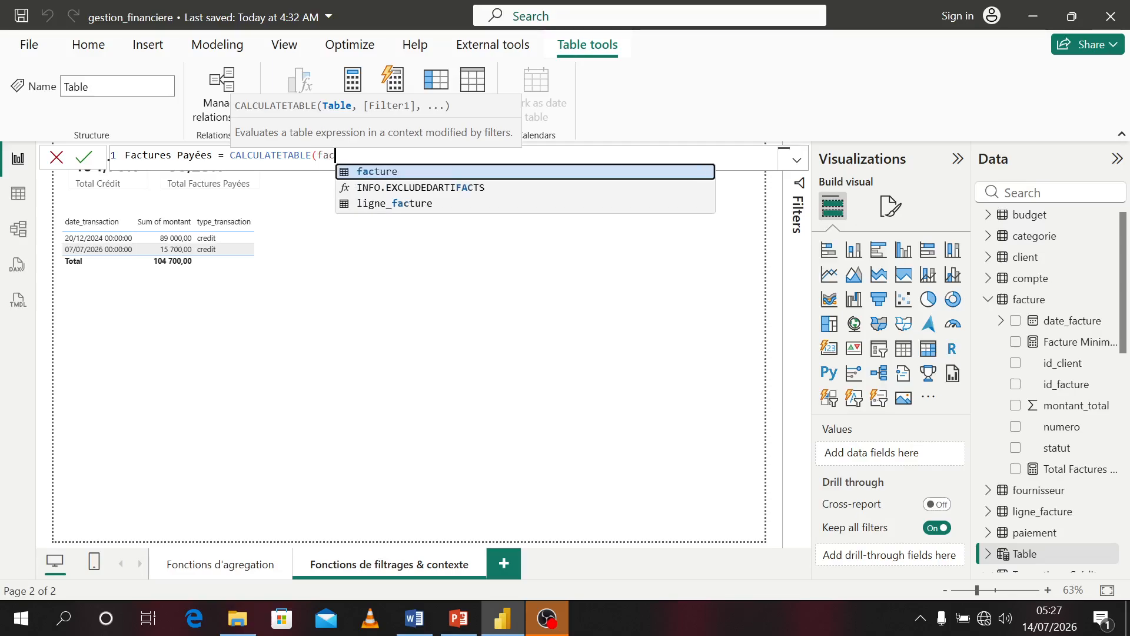
{"action": "key", "text": "Tab"}
{"action": "type", "text": ","}
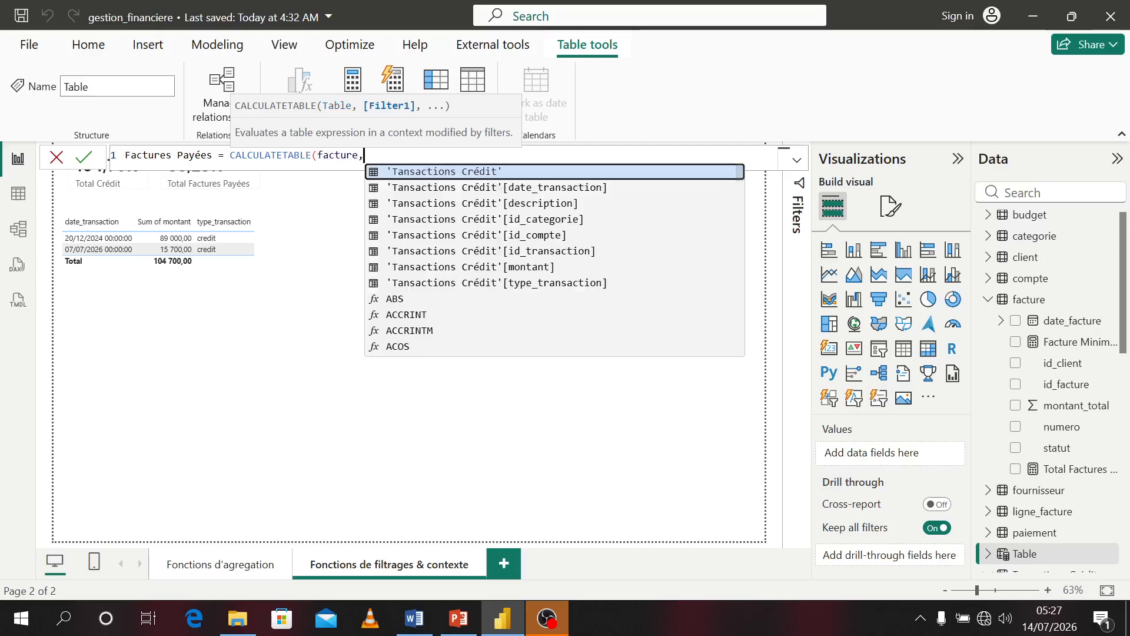
{"action": "type", "text": "sta"}
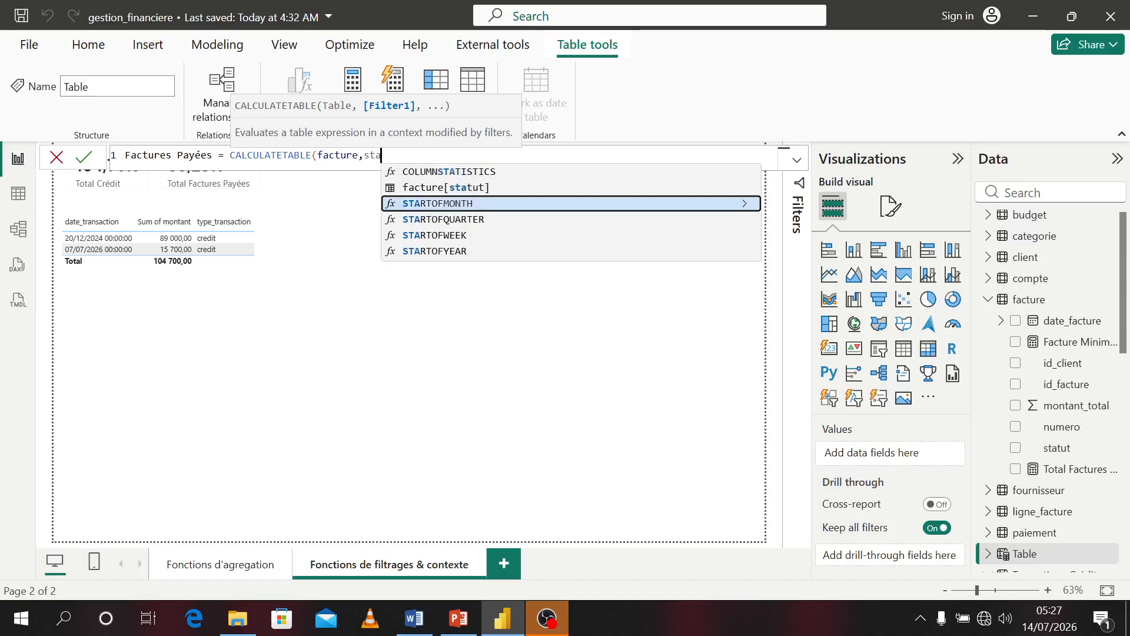
{"action": "type", "text": "t"}
{"action": "key", "text": "Tab"}
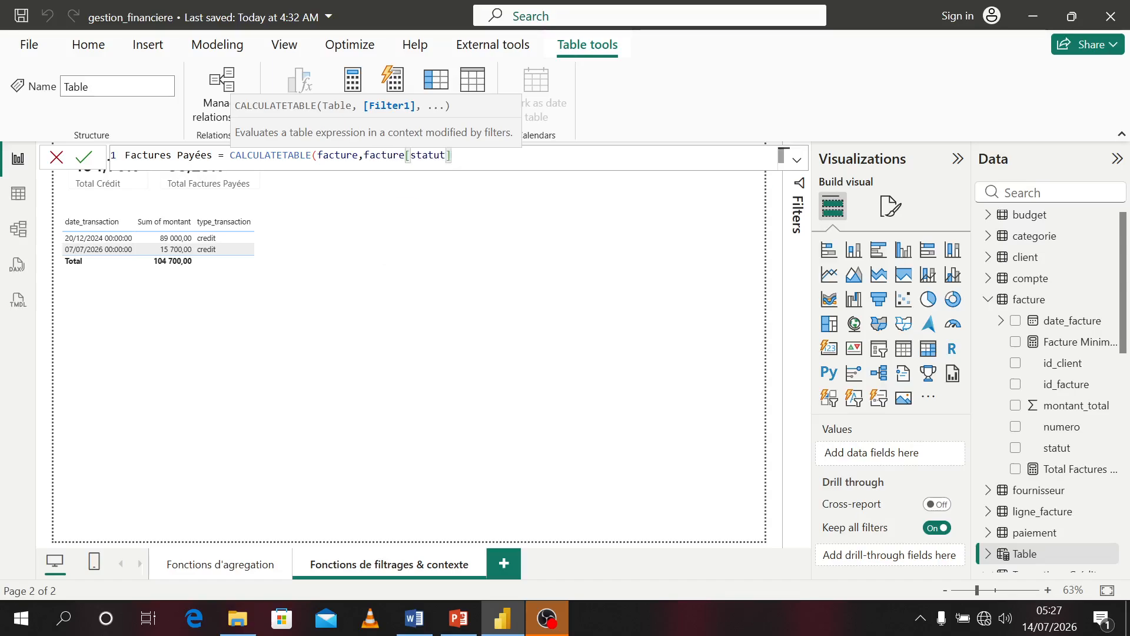
{"action": "type", "text": "= \"payées\")"}
{"action": "key", "text": "Return"}
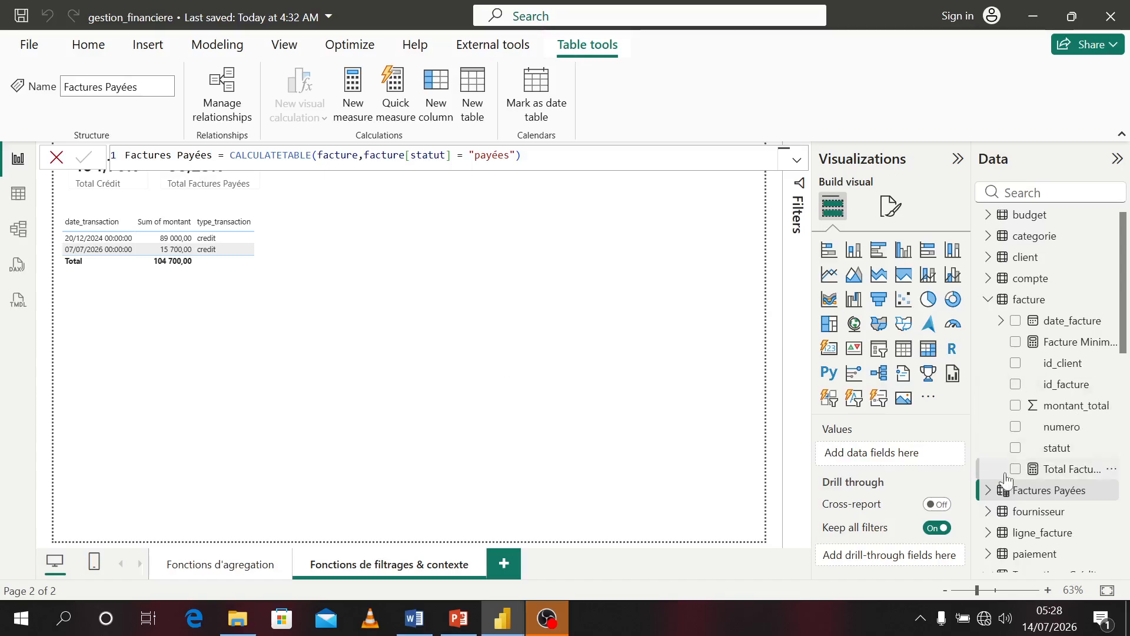
Build a table visual from the Factures Payées fields date_facture, montant_total and statut
{"action": "left_click", "coordinate": [989, 491]}
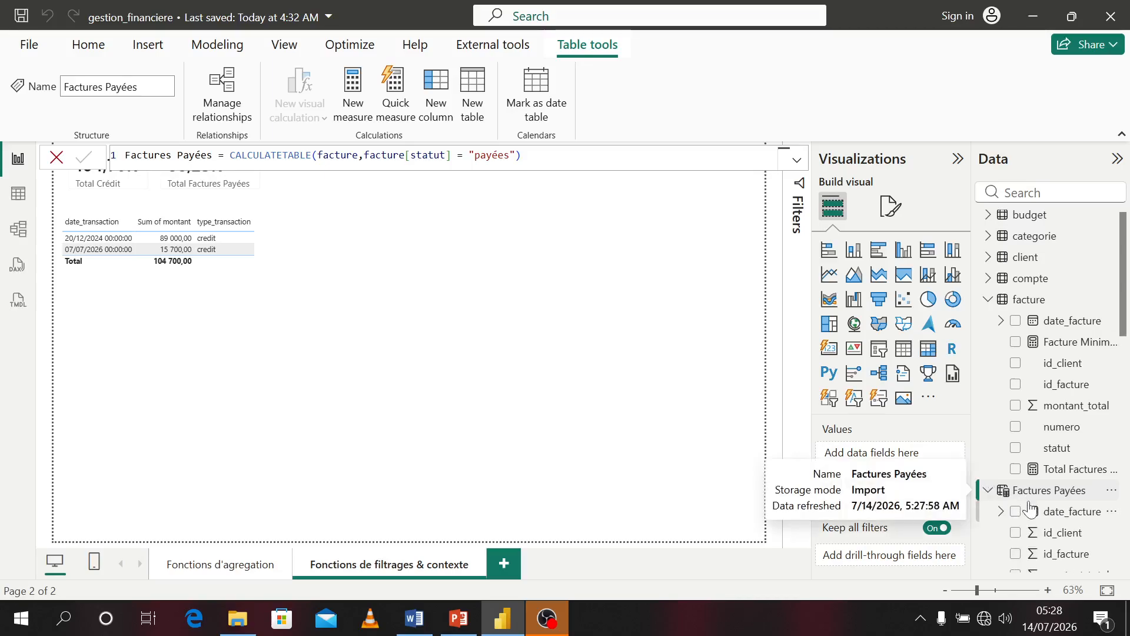
{"action": "scroll", "coordinate": [1031, 507], "scroll_direction": "down", "scroll_amount": 1}
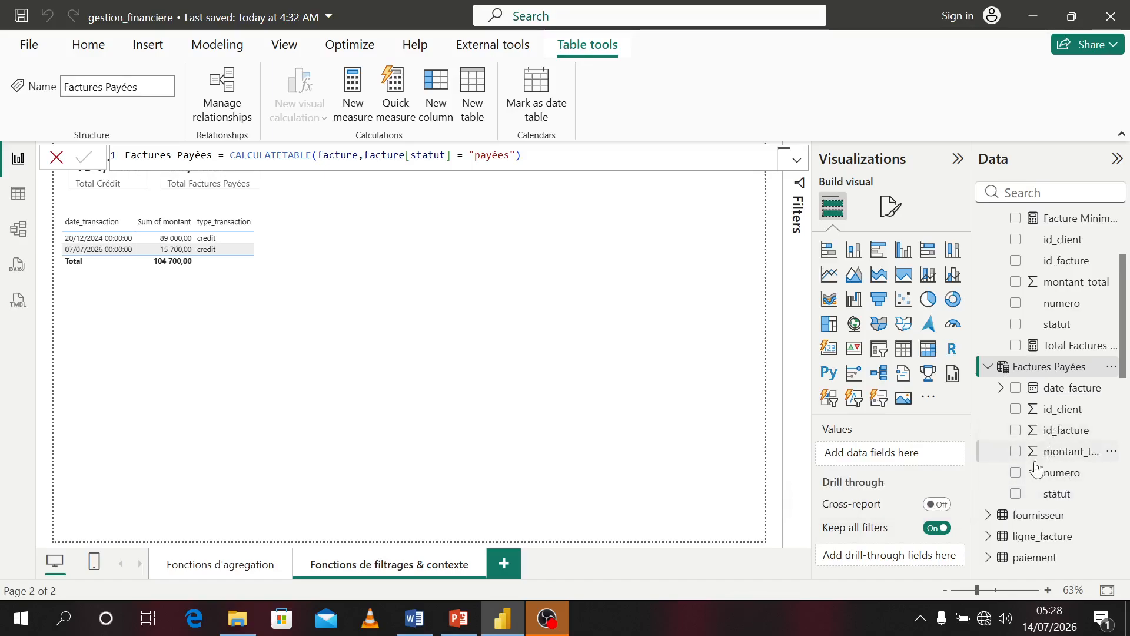
{"action": "left_click", "coordinate": [1016, 388]}
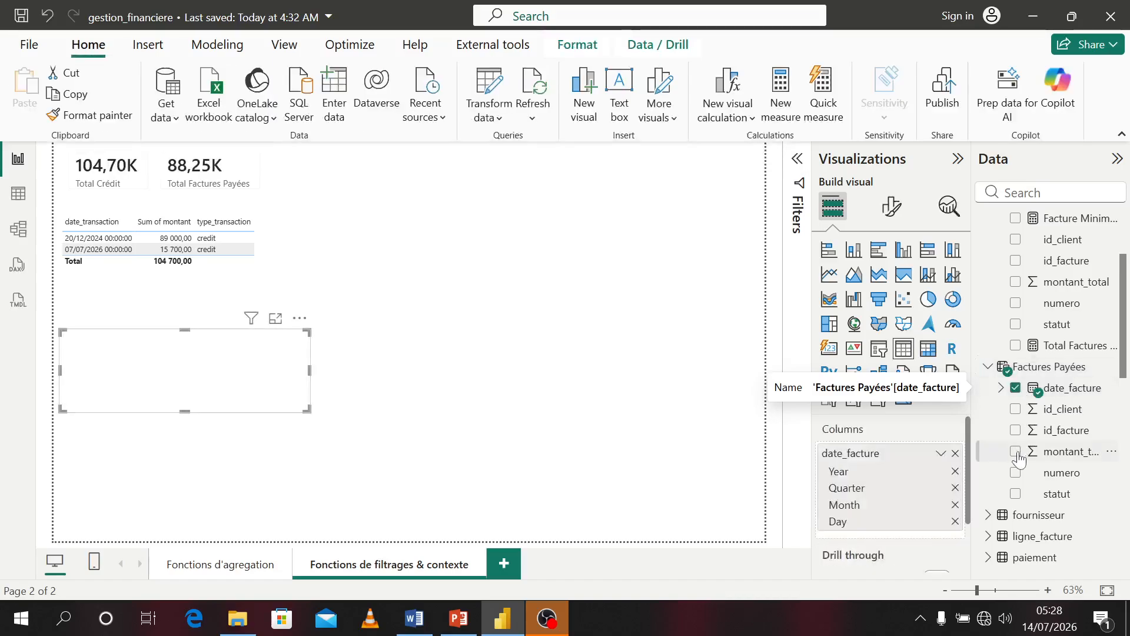
{"action": "left_click", "coordinate": [1017, 453]}
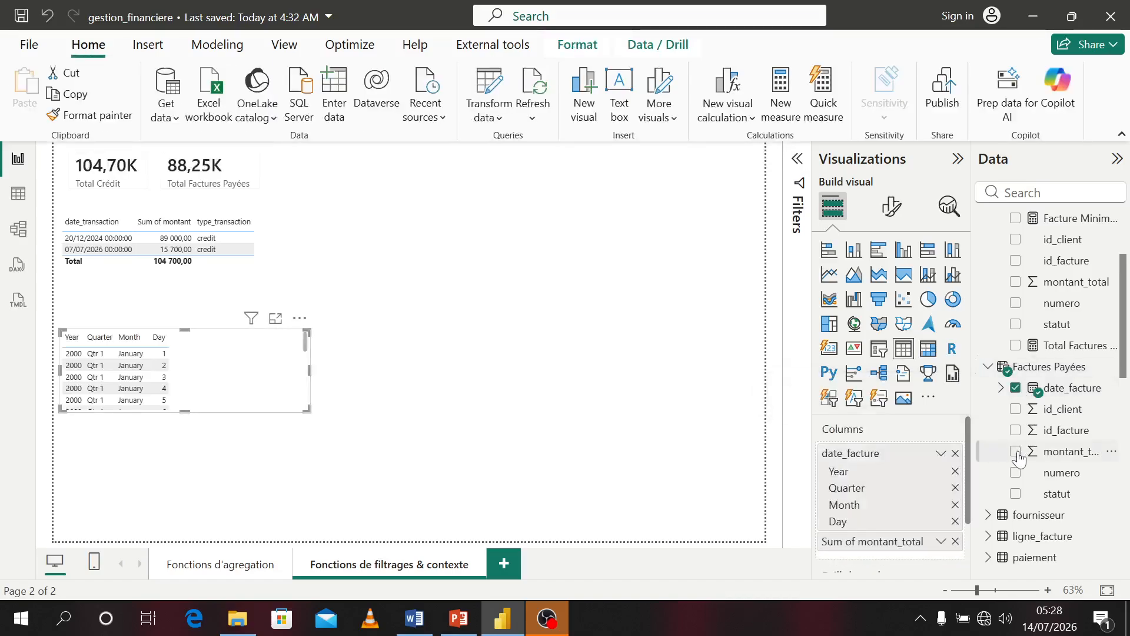
{"action": "left_click", "coordinate": [1016, 495]}
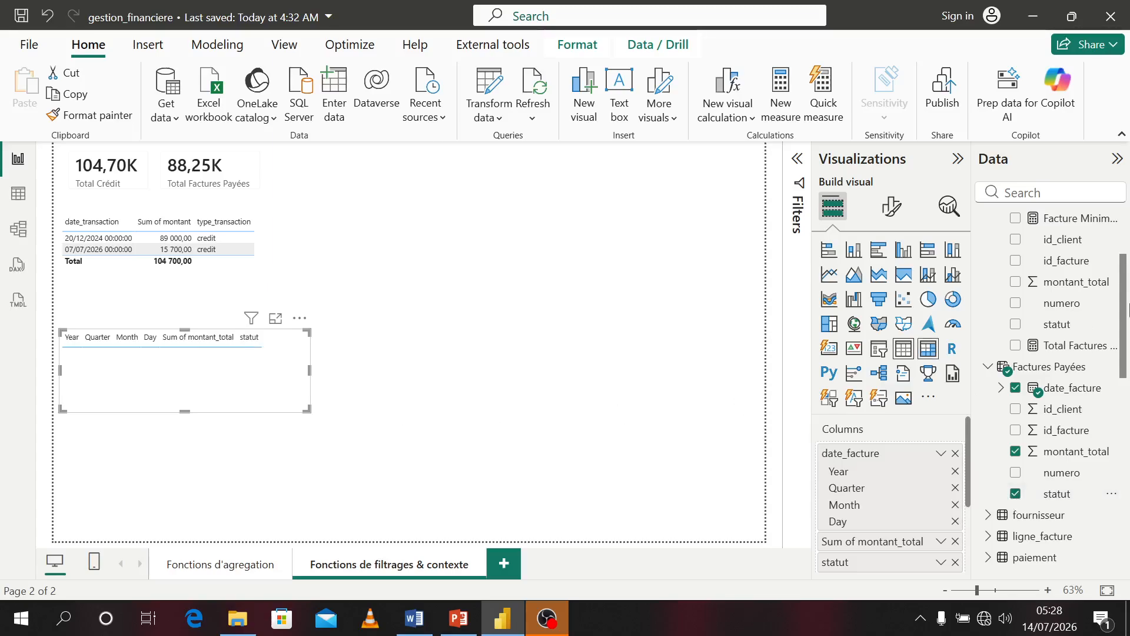
Collapse the expanded tables in the field list and delete the new table visual
{"action": "scroll", "coordinate": [1115, 371], "scroll_direction": "down", "scroll_amount": 10}
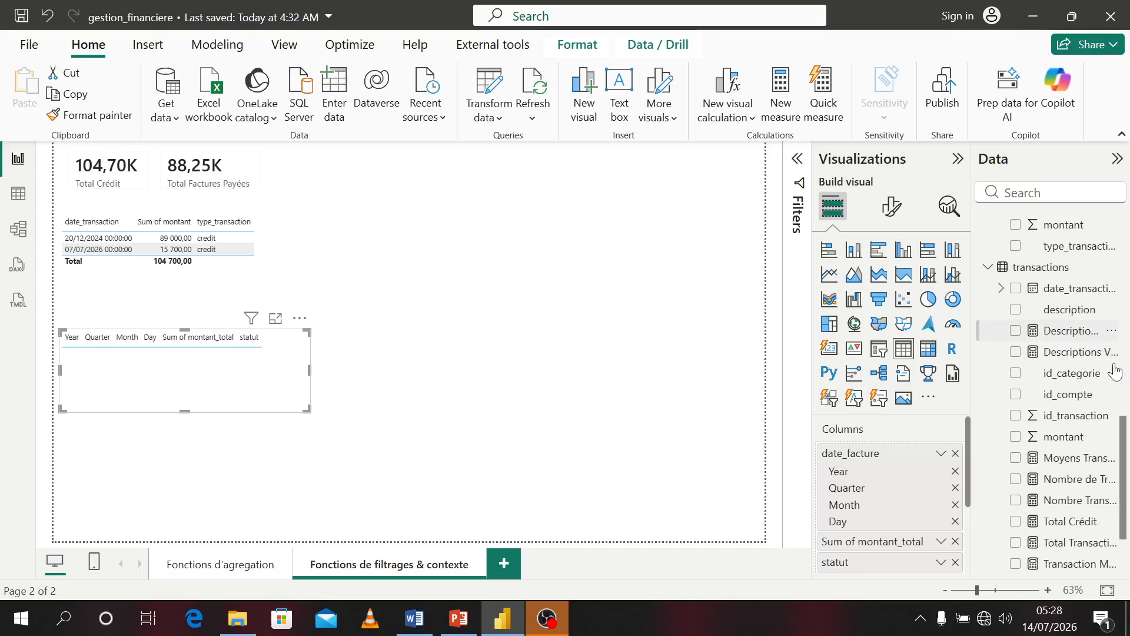
{"action": "scroll", "coordinate": [1115, 371], "scroll_direction": "up", "scroll_amount": 3}
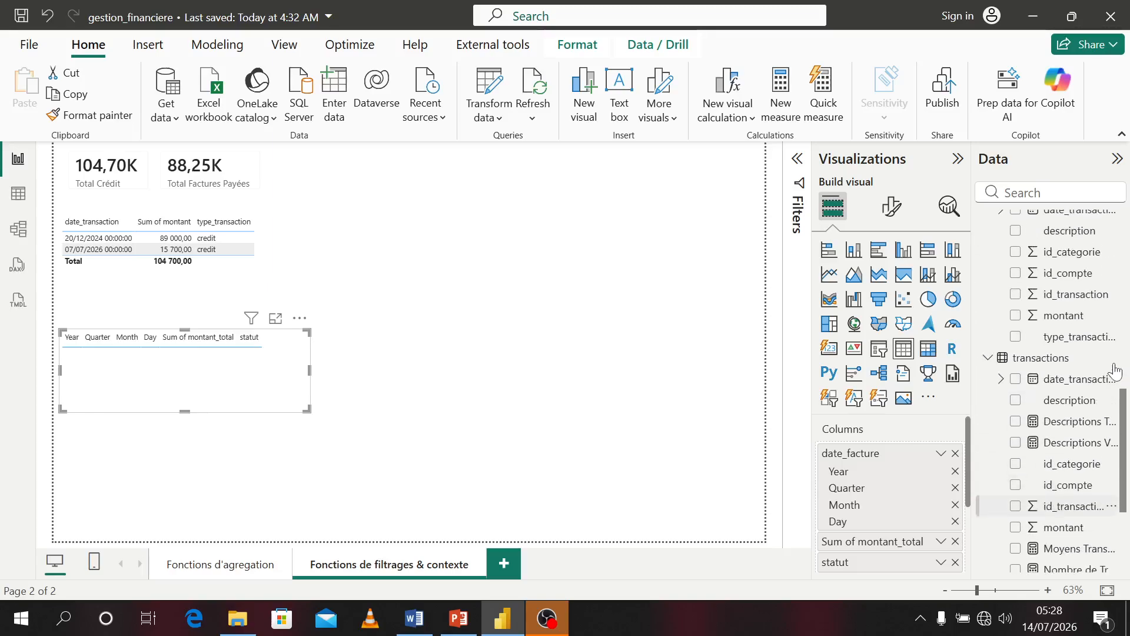
{"action": "left_click", "coordinate": [989, 359]}
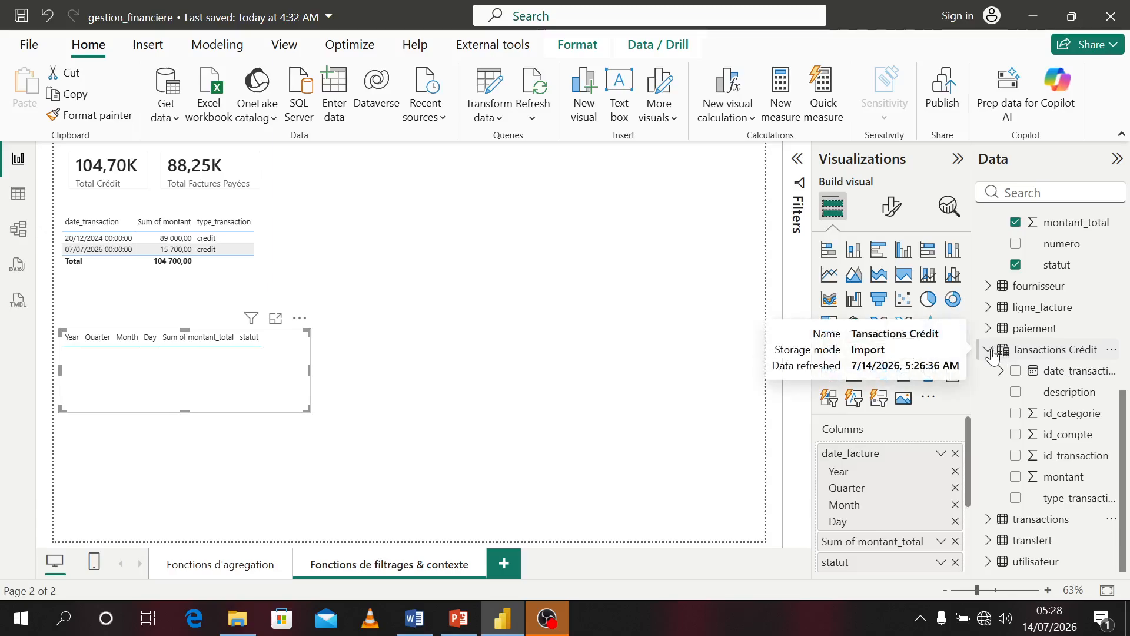
{"action": "left_click", "coordinate": [990, 353]}
{"action": "left_click", "coordinate": [992, 287]}
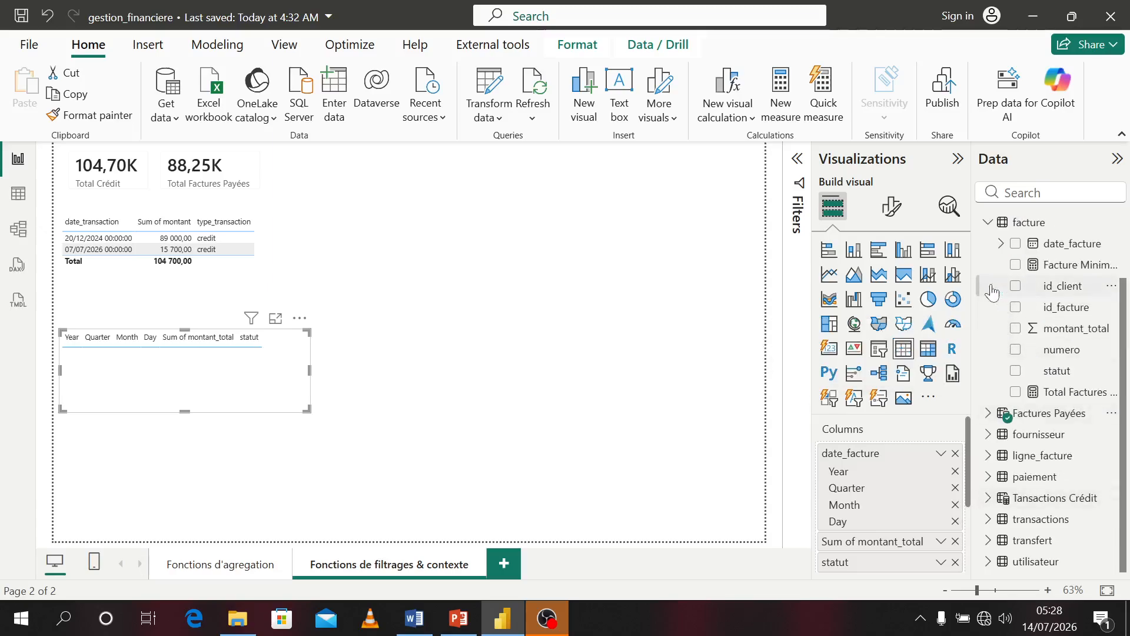
{"action": "scroll", "coordinate": [1051, 348], "scroll_direction": "up", "scroll_amount": 2}
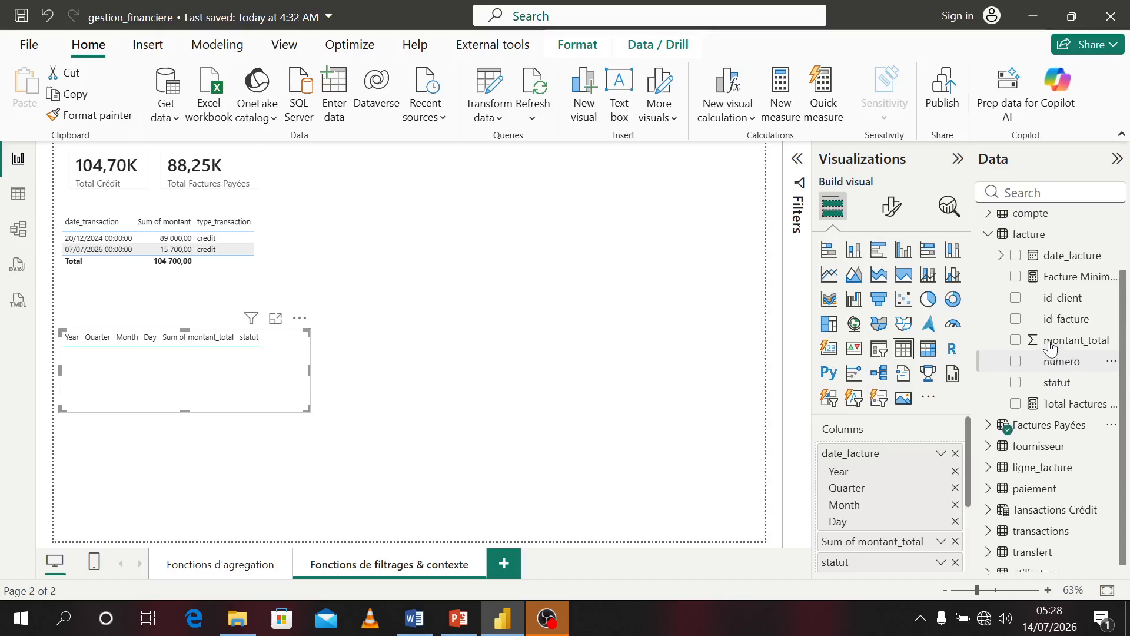
{"action": "left_click", "coordinate": [988, 291]}
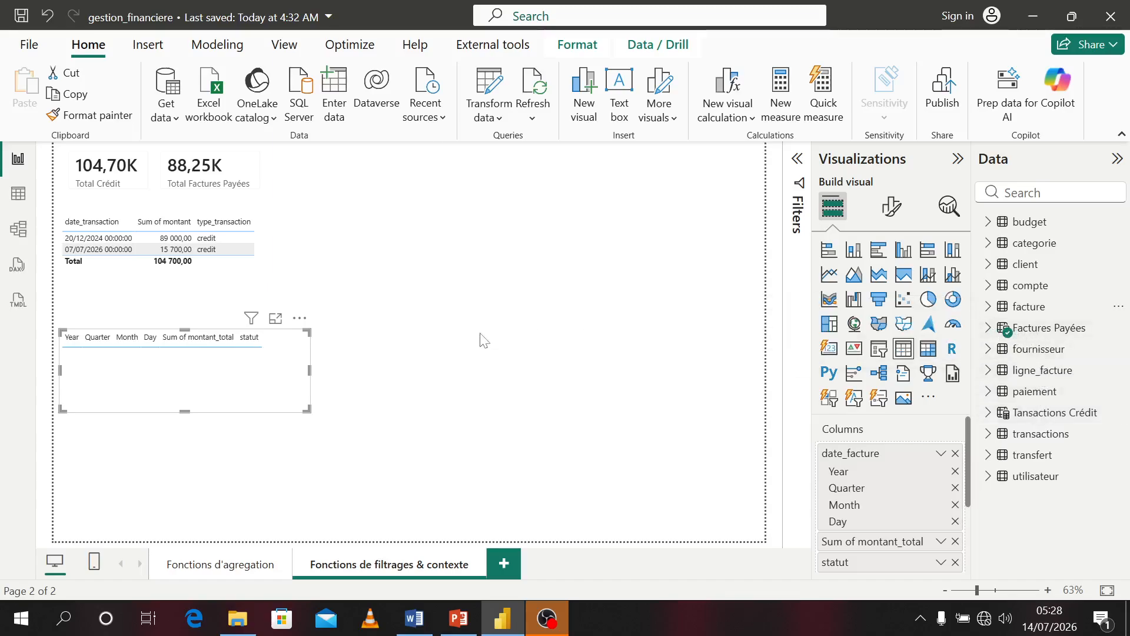
{"action": "key", "text": "Delete"}
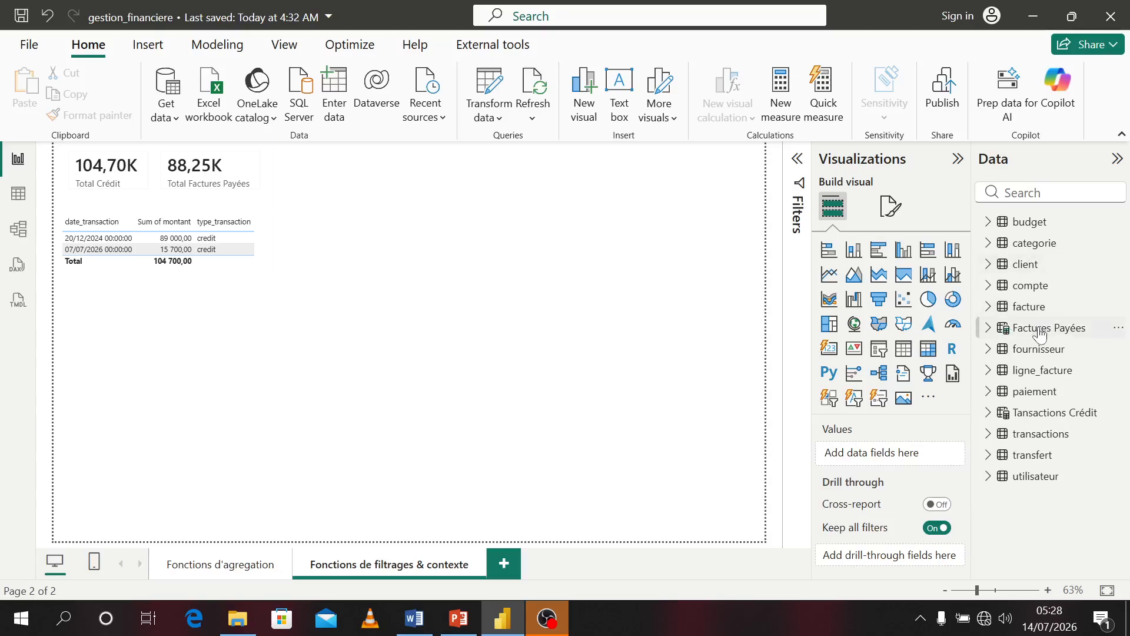
Create a table visual showing date_facture from the Factures Payées table
{"action": "left_click", "coordinate": [987, 327]}
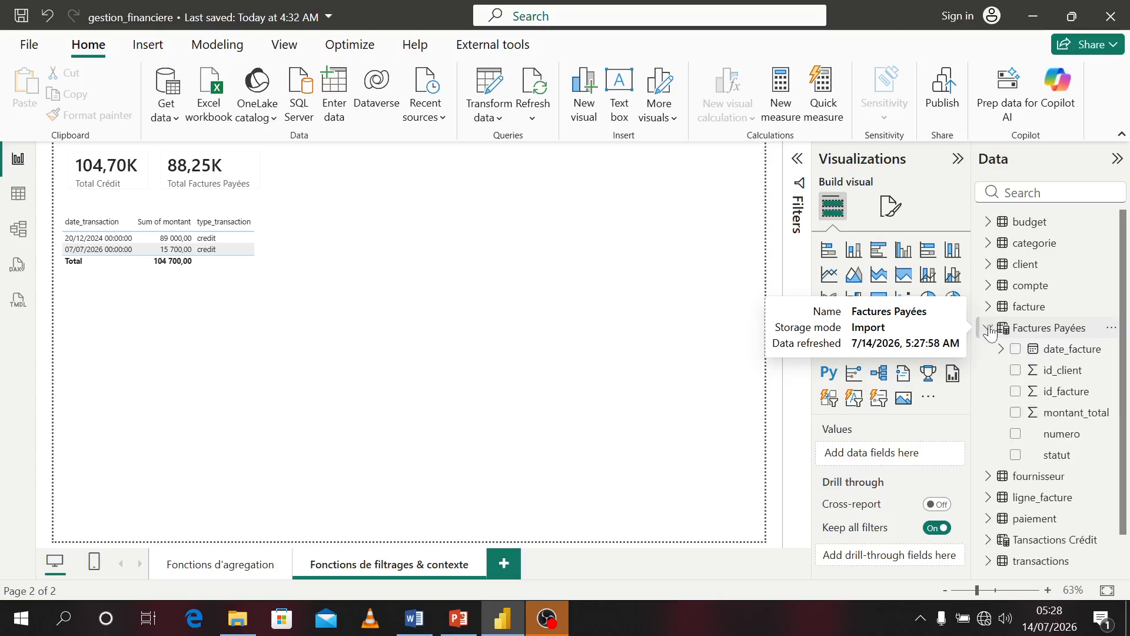
{"action": "left_click", "coordinate": [1017, 351]}
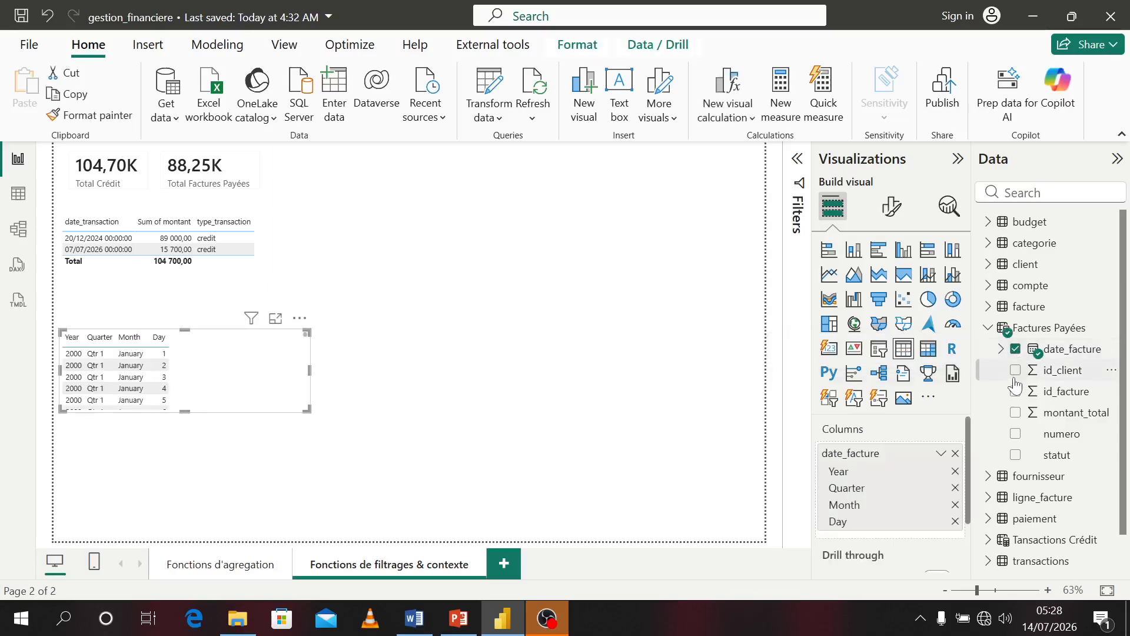
Try adding montant_total and statut from Factures Payées to the table visual, then select the Factures Payées table
{"action": "left_click", "coordinate": [1014, 416]}
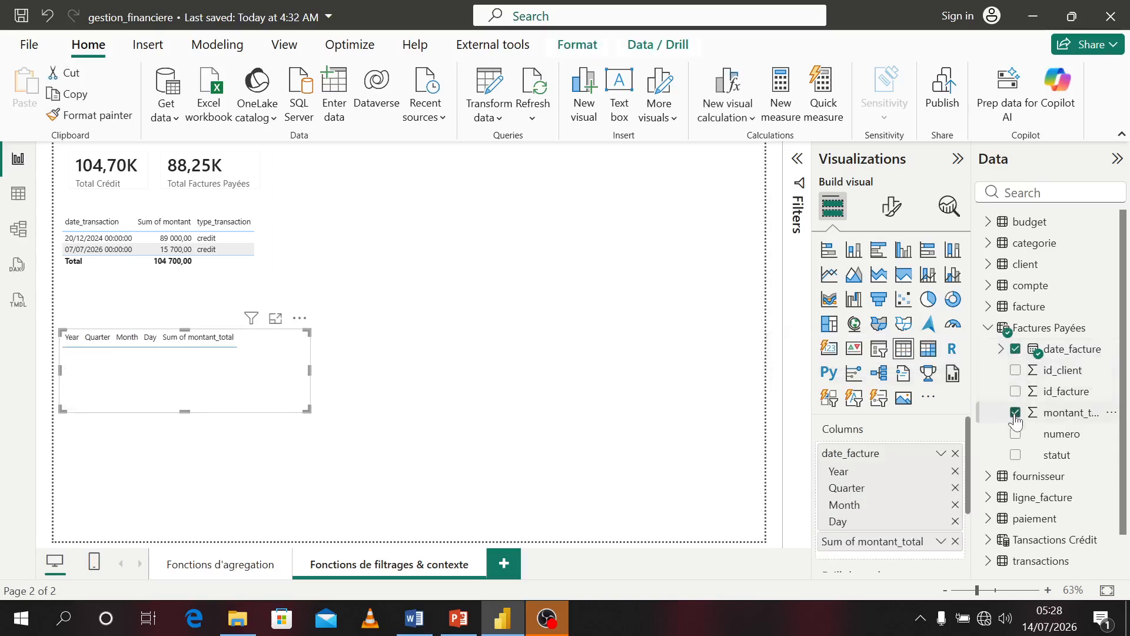
{"action": "left_click", "coordinate": [1015, 414]}
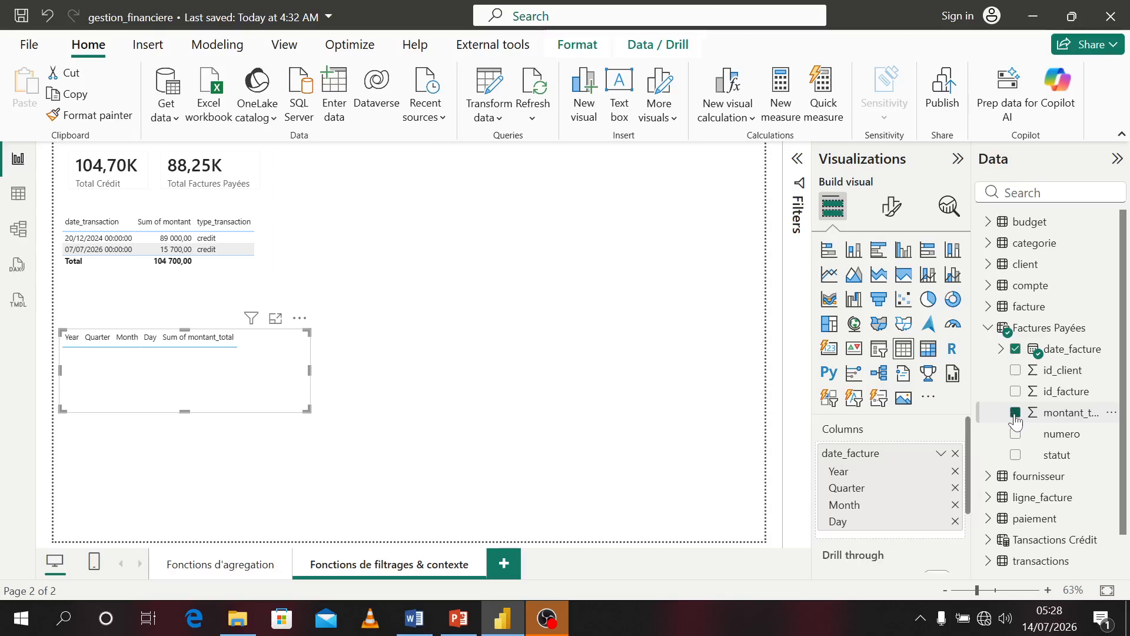
{"action": "left_click", "coordinate": [1016, 456]}
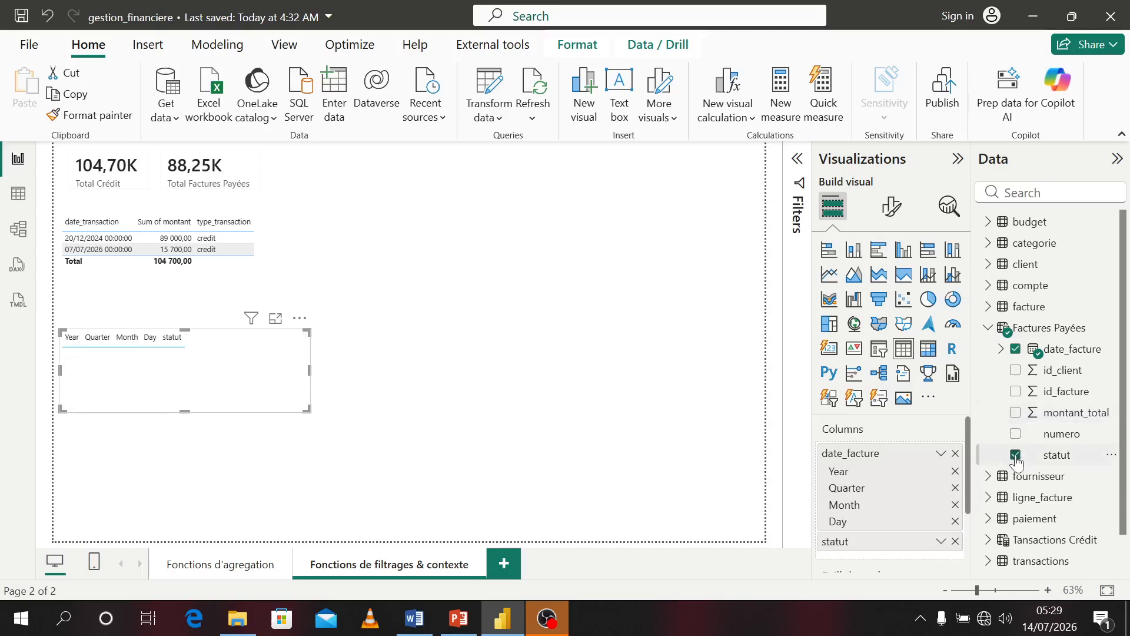
{"action": "left_click", "coordinate": [1016, 455]}
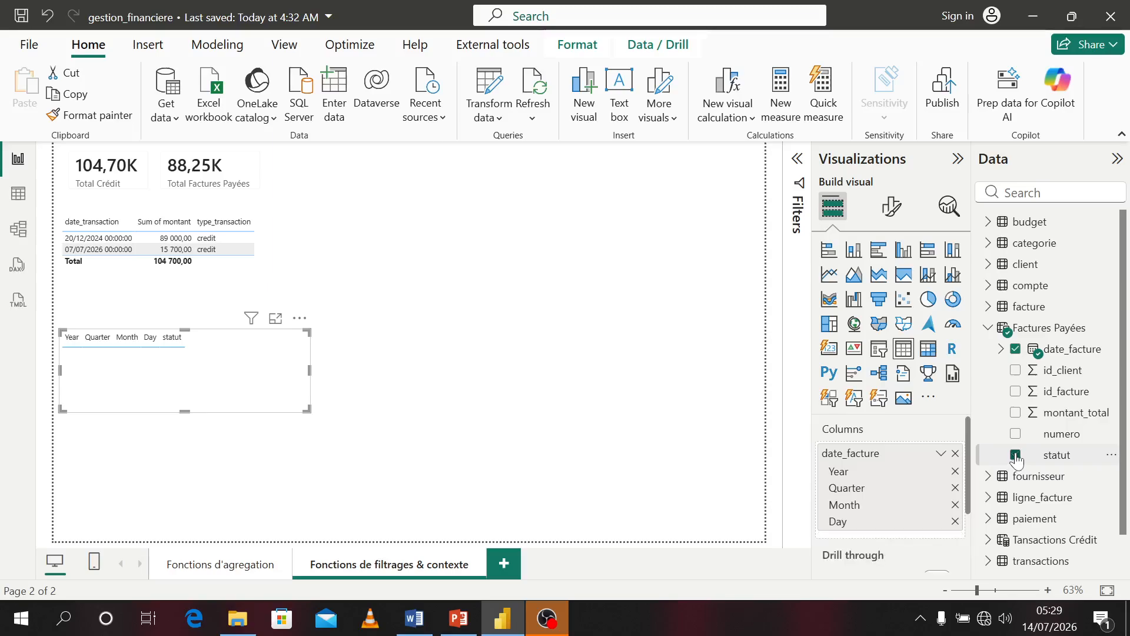
{"action": "left_click", "coordinate": [1016, 413]}
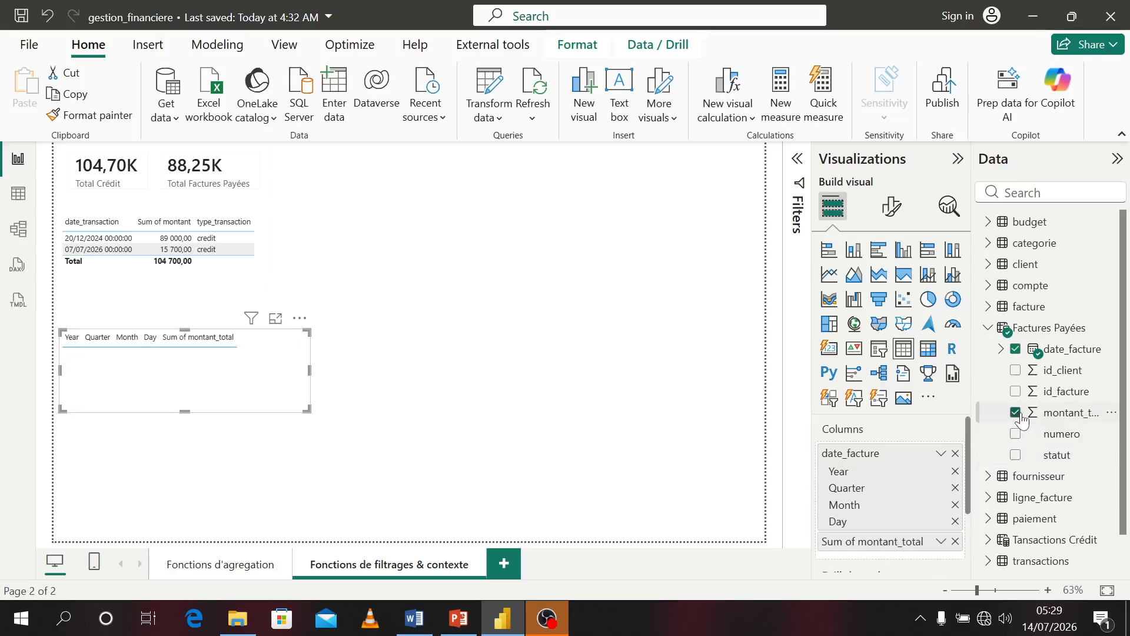
{"action": "left_click", "coordinate": [1018, 415]}
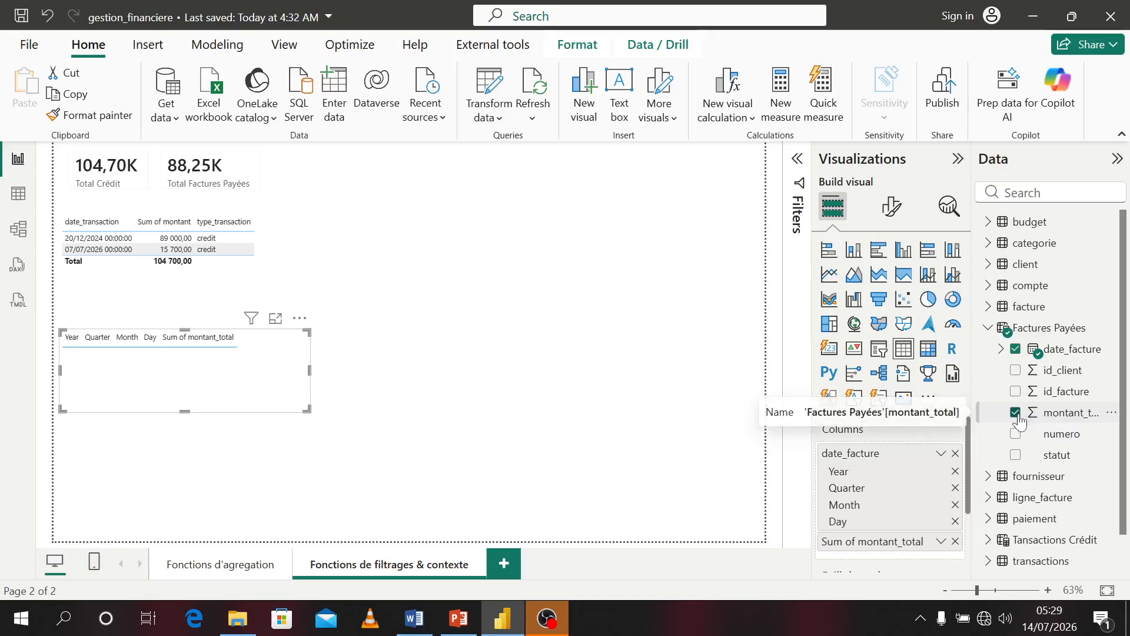
{"action": "left_click", "coordinate": [1031, 329]}
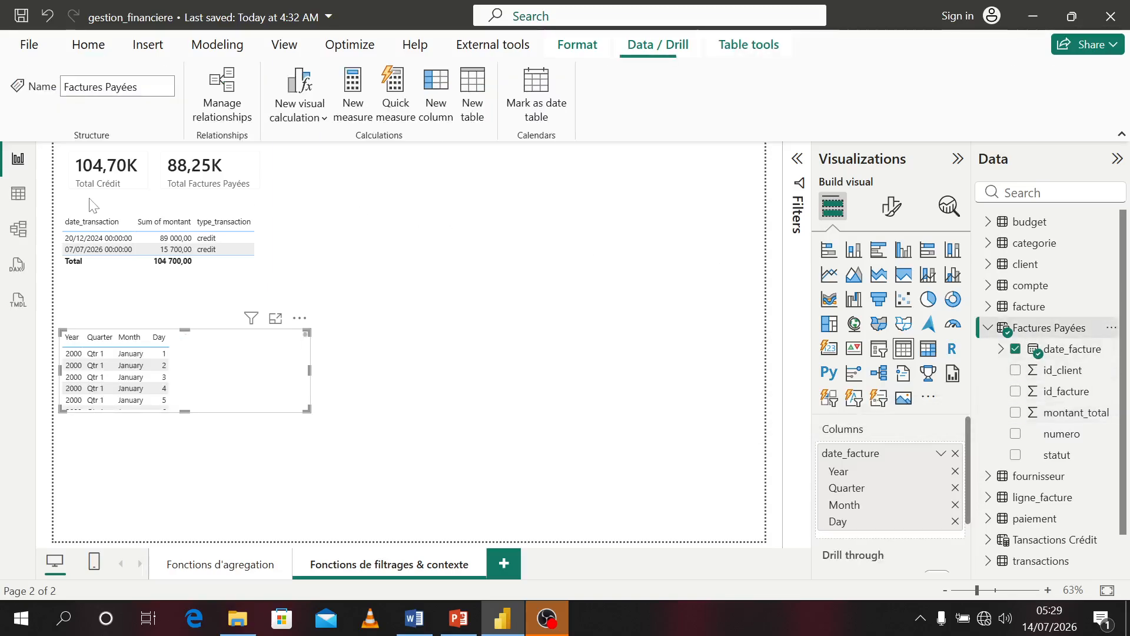
Inspect the data of the Factures Payées and facture tables in table view, then return to the report
{"action": "left_click", "coordinate": [19, 194]}
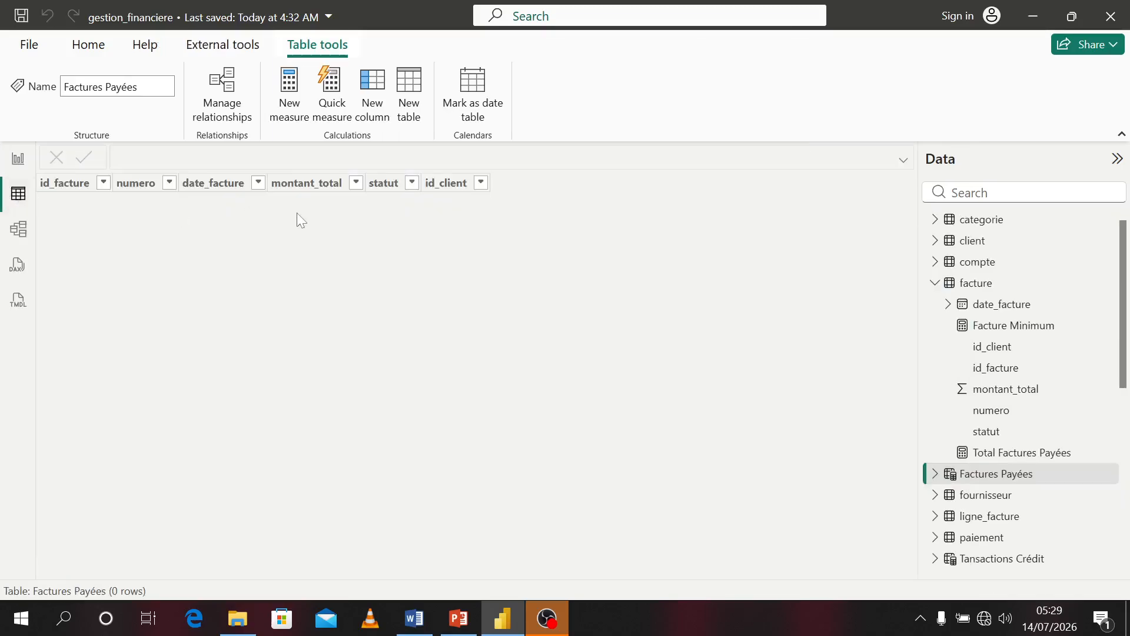
{"action": "left_click", "coordinate": [989, 283]}
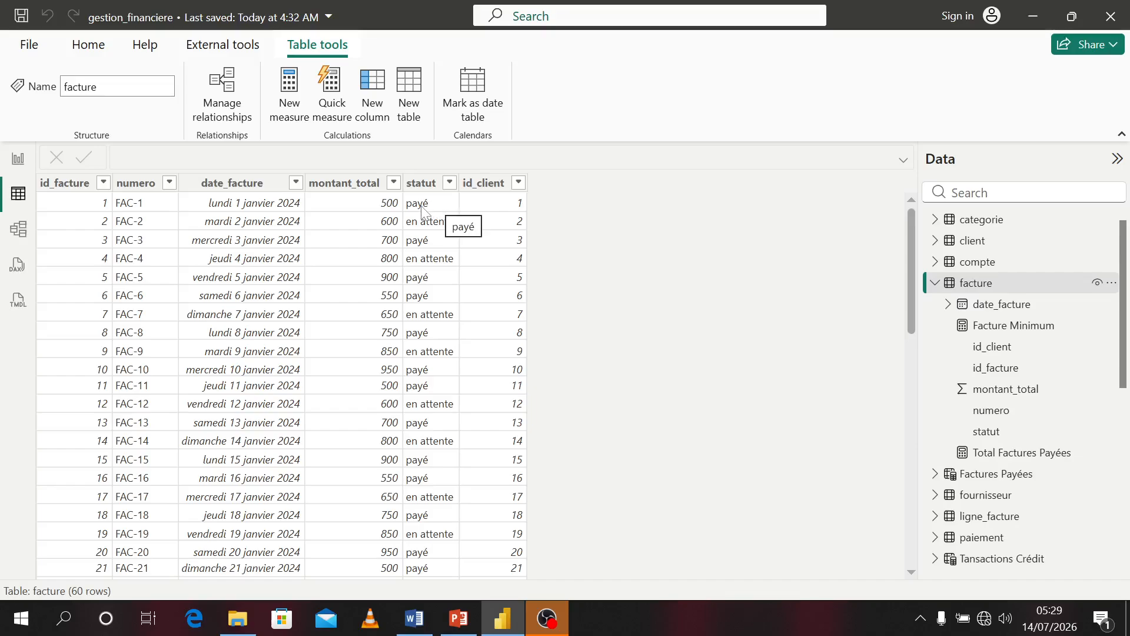
{"action": "left_click", "coordinate": [18, 158]}
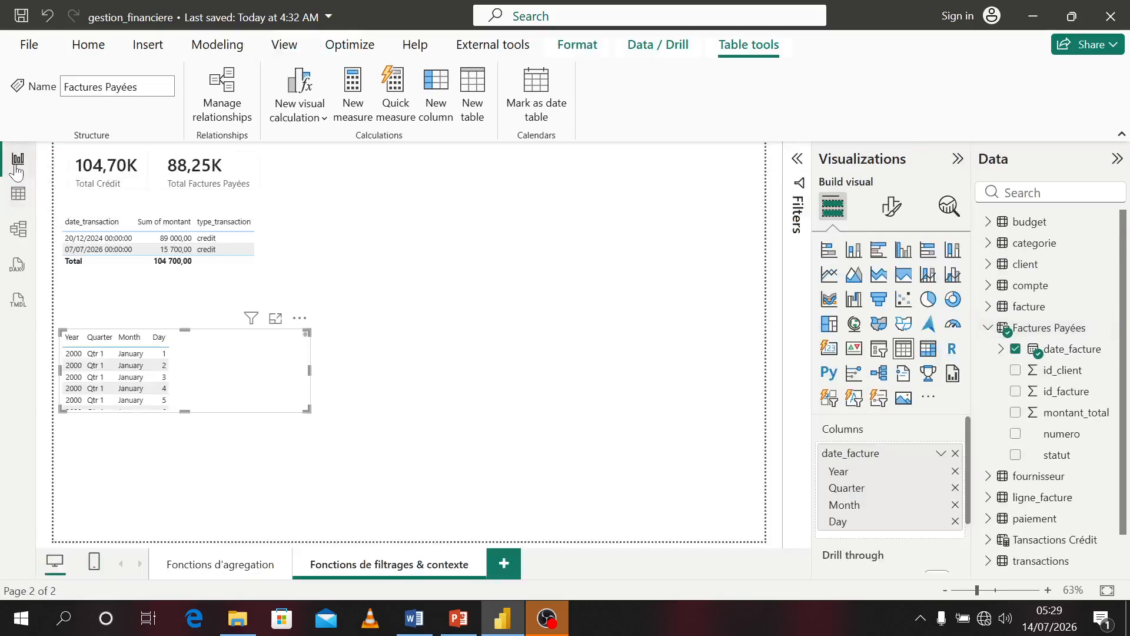
Correct the Factures Payées table formula so it filters facture[statut] = "payé"
{"action": "left_click", "coordinate": [290, 356]}
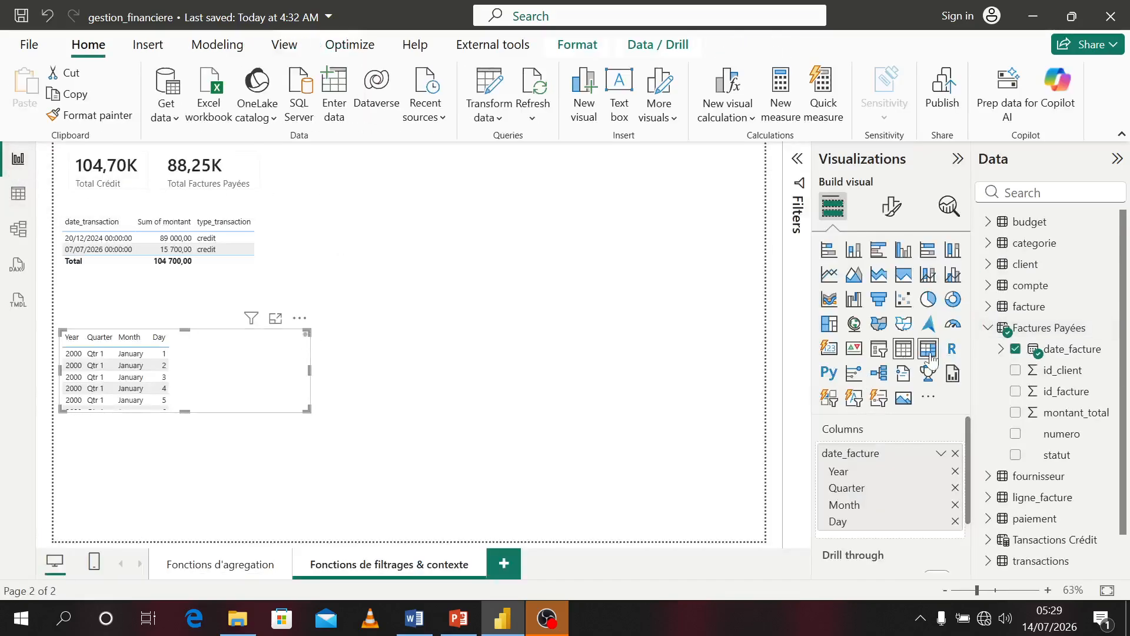
{"action": "scroll", "coordinate": [1113, 318], "scroll_direction": "down", "scroll_amount": 1}
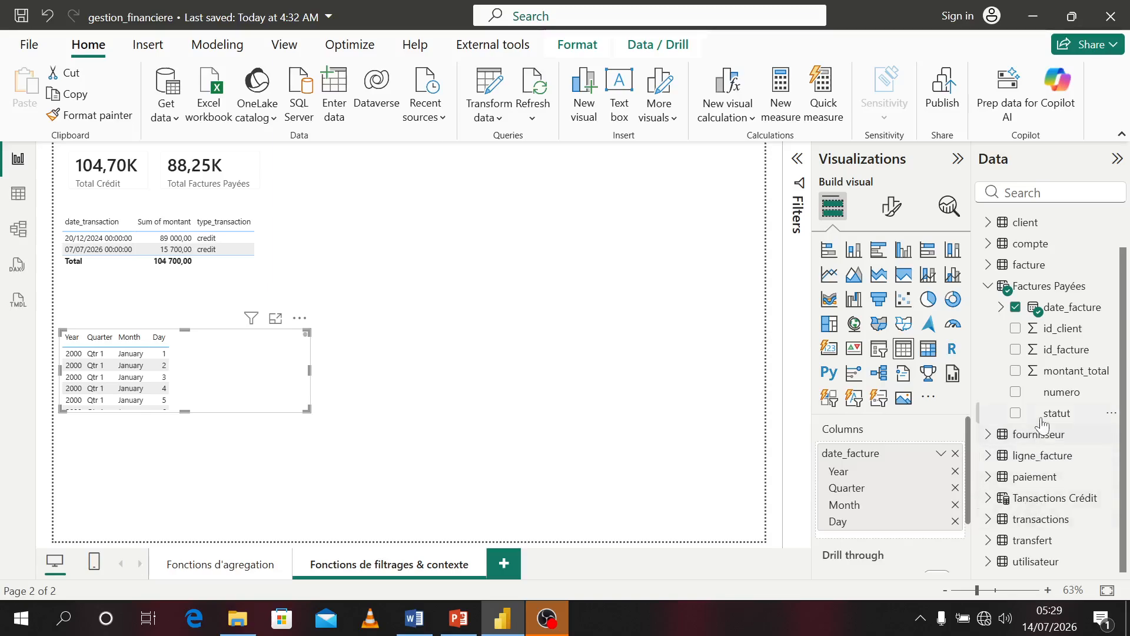
{"action": "left_click", "coordinate": [1044, 288]}
{"action": "left_click", "coordinate": [510, 156]}
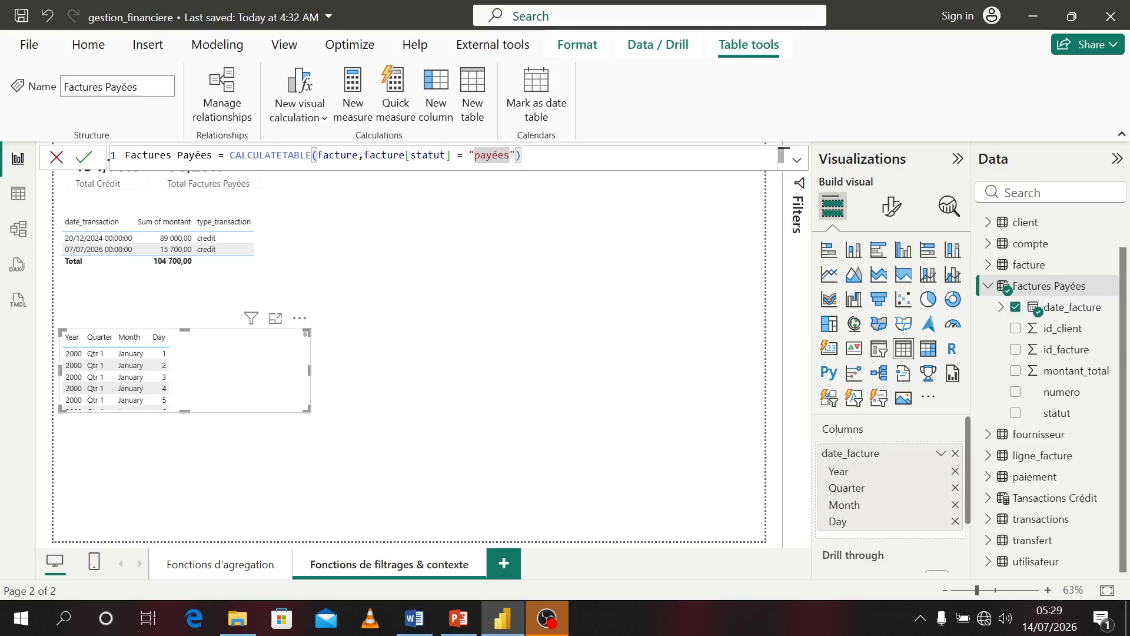
{"action": "key", "text": "BackSpace"}
{"action": "key", "text": "BackSpace"}
{"action": "key", "text": "Return"}
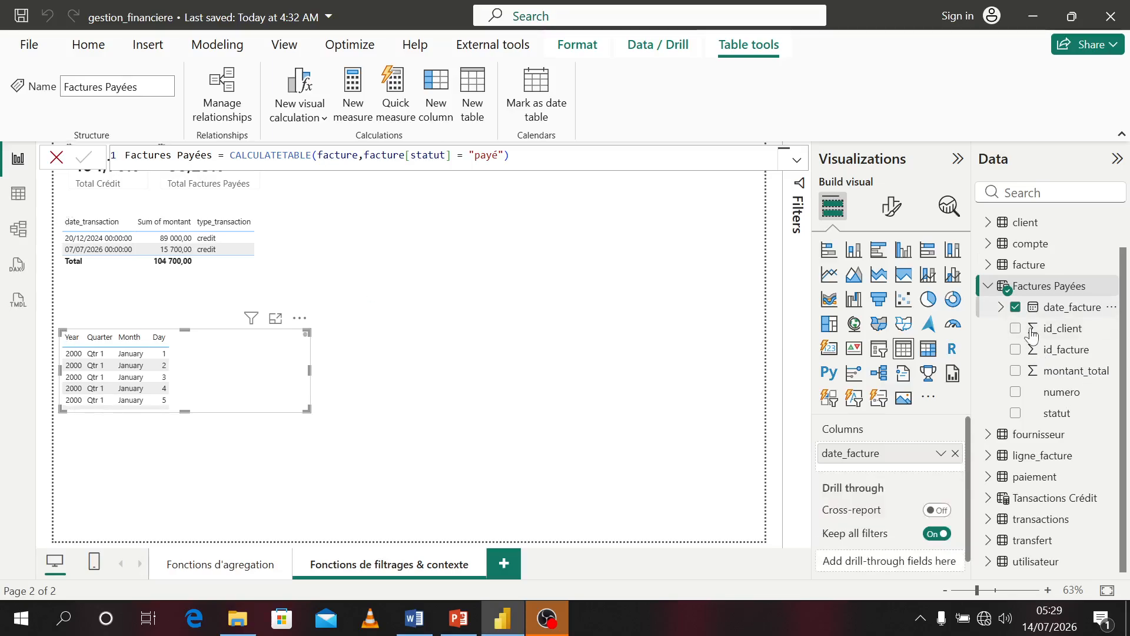
Add montant_total and statut from Factures Payées to the table visual, then shrink it and move it up
{"action": "left_click", "coordinate": [1017, 372]}
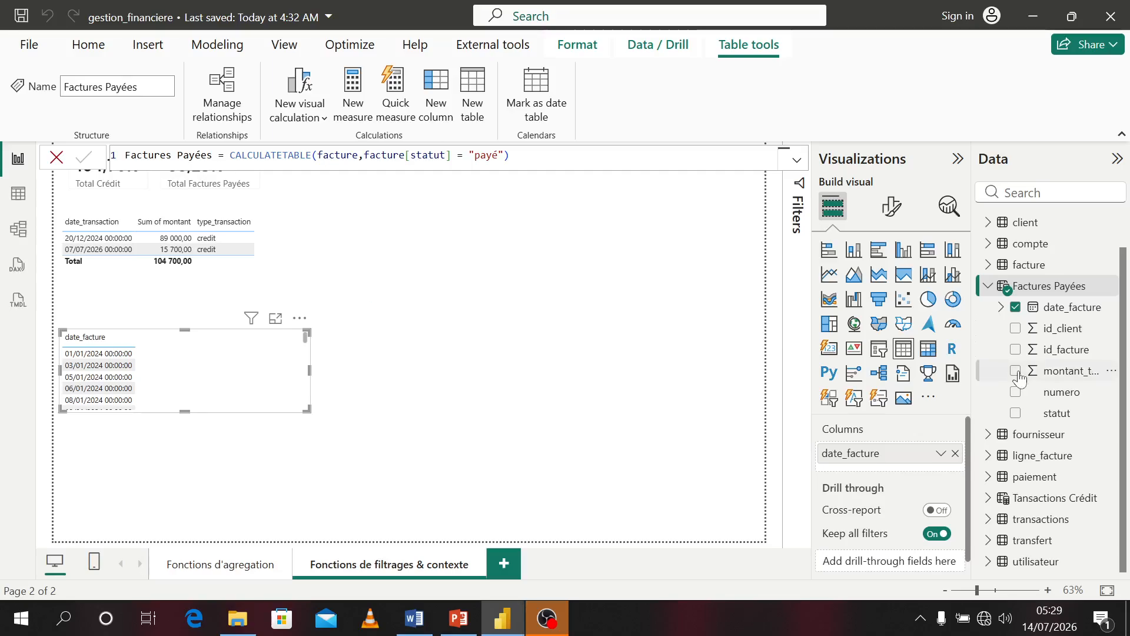
{"action": "left_click", "coordinate": [1015, 413]}
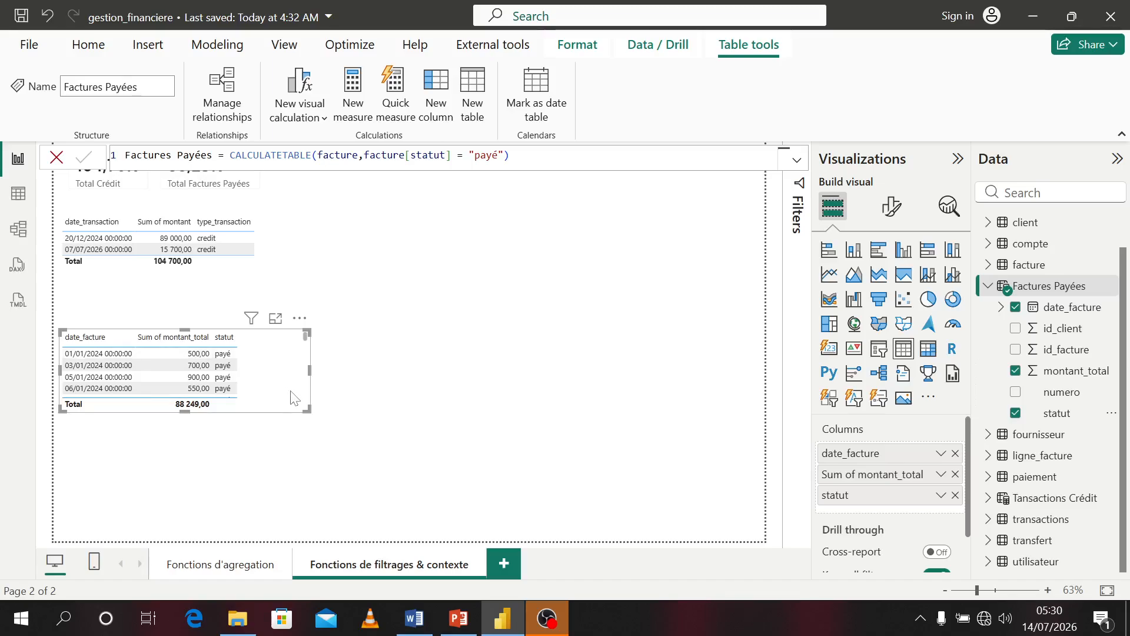
{"action": "left_click_drag", "start_coordinate": [306, 415], "coordinate": [252, 417]}
{"action": "left_click_drag", "start_coordinate": [252, 377], "coordinate": [247, 350]}
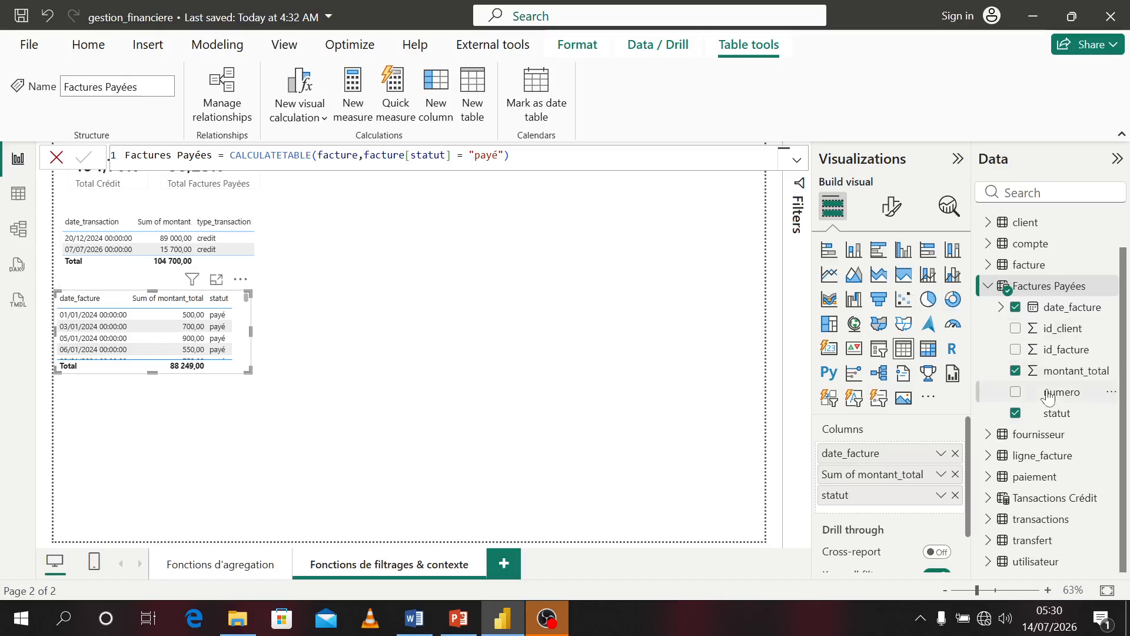
Create a measure in transactions: Transactions > 100 = CALCULATE(SUM(transactions[montant]),FILTER(transactions,transactions[montant] > 100))
{"action": "right_click", "coordinate": [1022, 519]}
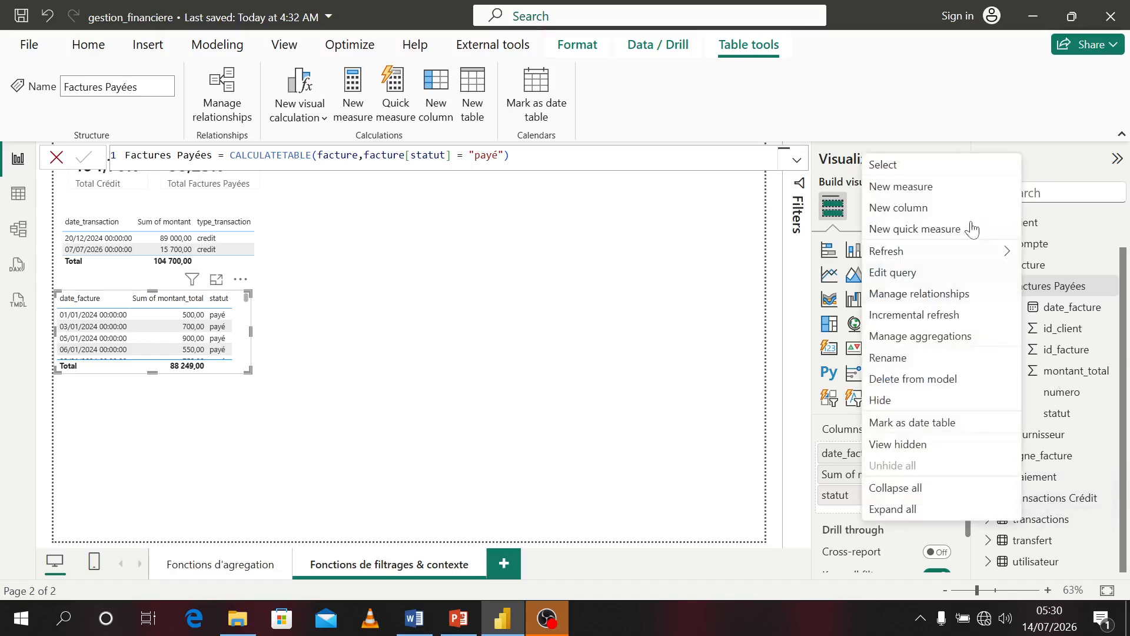
{"action": "left_click", "coordinate": [892, 181]}
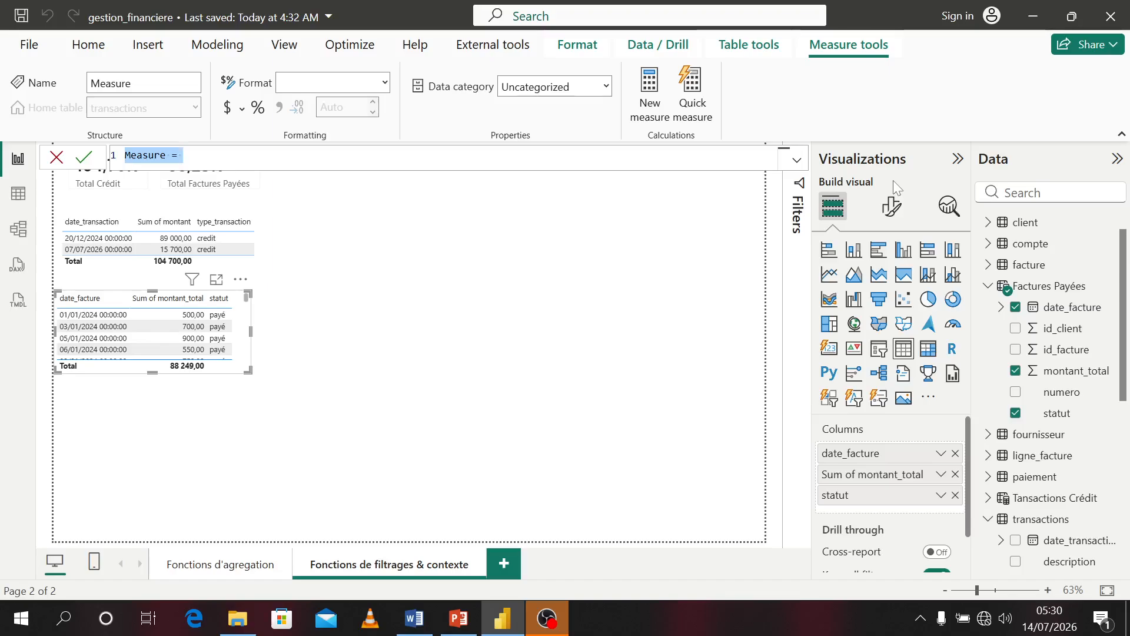
{"action": "type", "text": "Tra"}
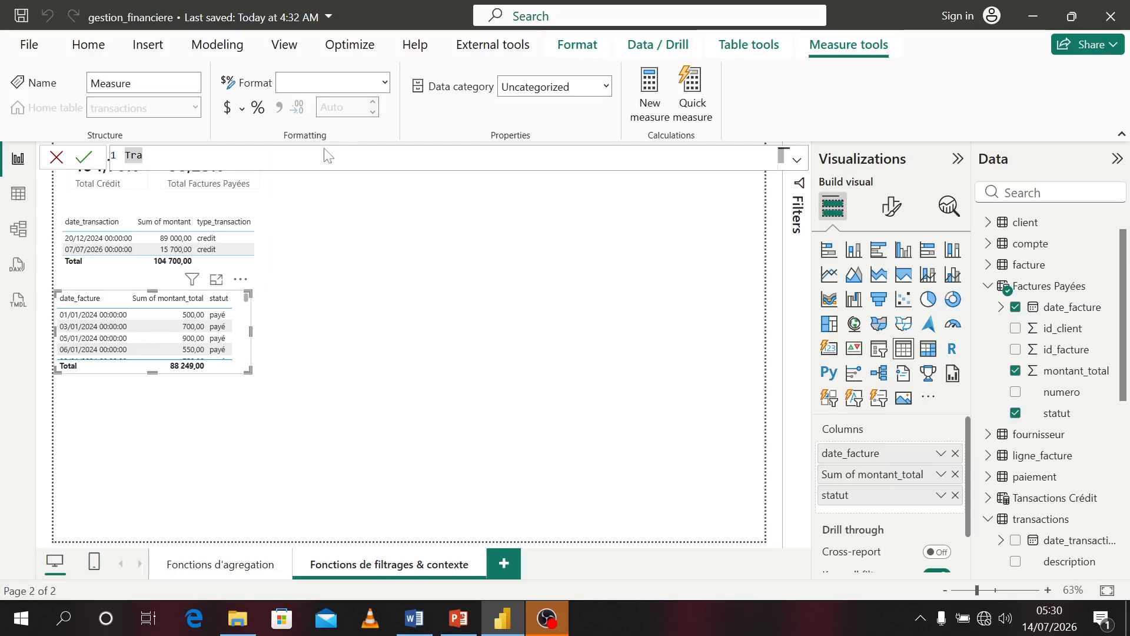
{"action": "type", "text": "nsacti"}
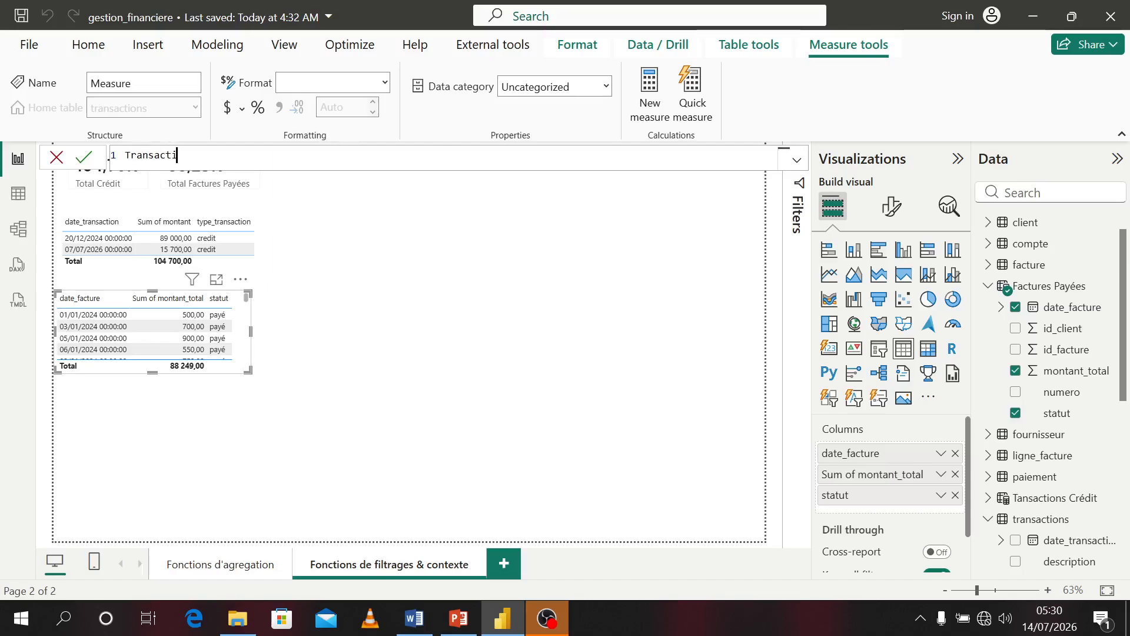
{"action": "type", "text": "ons"}
{"action": "type", "text": " >"}
{"action": "type", "text": " 100 ="}
{"action": "type", "text": " caal"}
{"action": "key", "text": "BackSpace"}
{"action": "type", "text": "lc"}
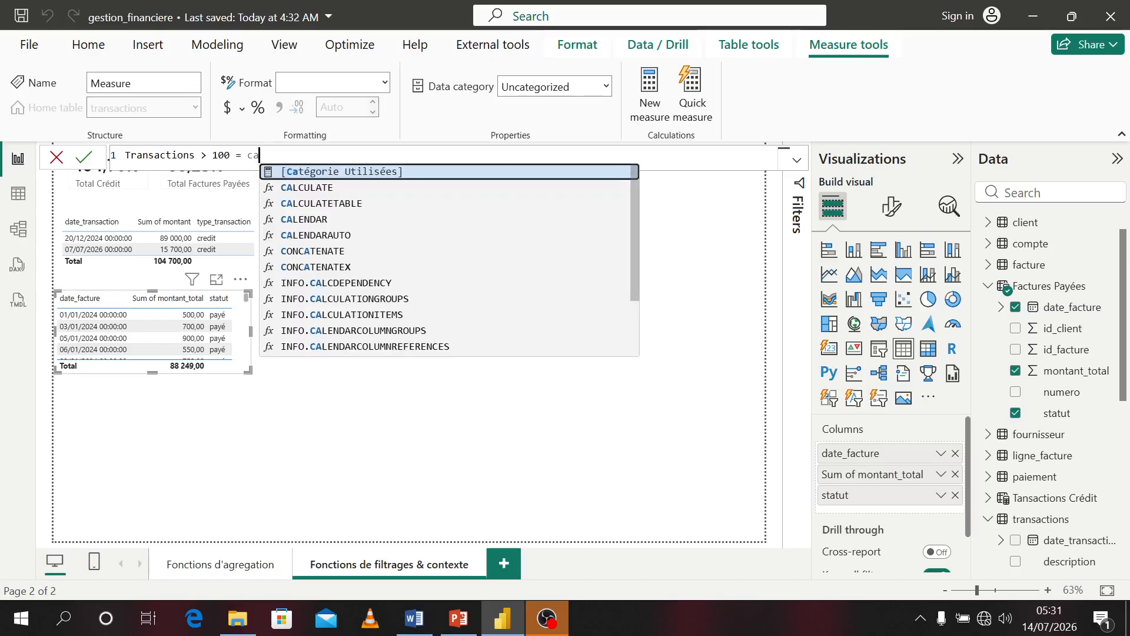
{"action": "key", "text": "Tab"}
{"action": "type", "text": "sum"}
{"action": "key", "text": "Tab"}
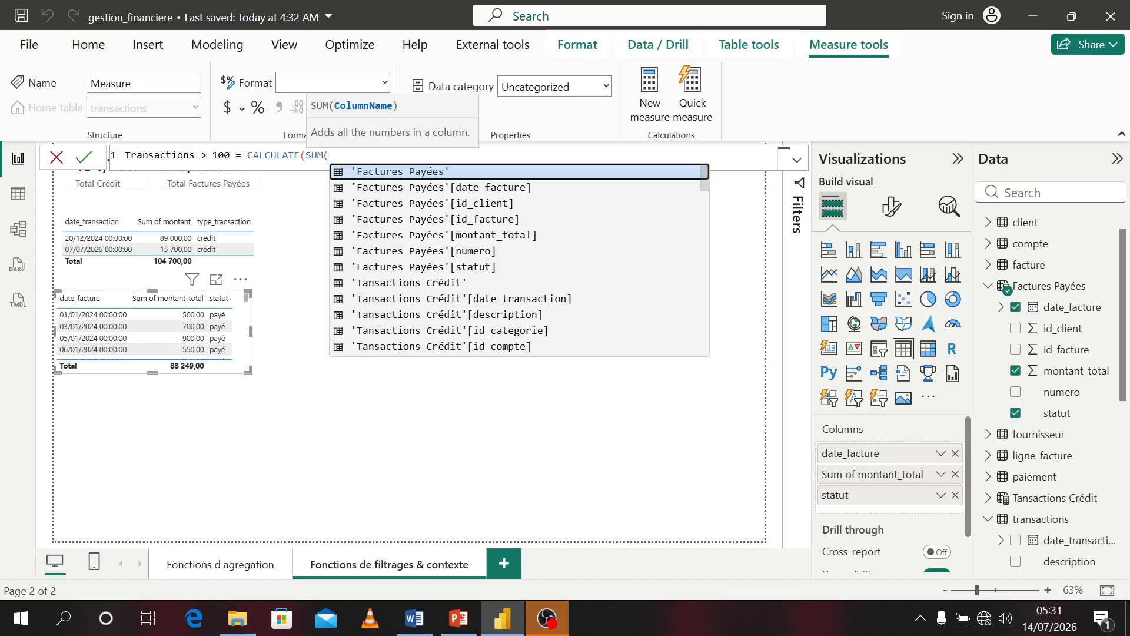
{"action": "type", "text": "mon"}
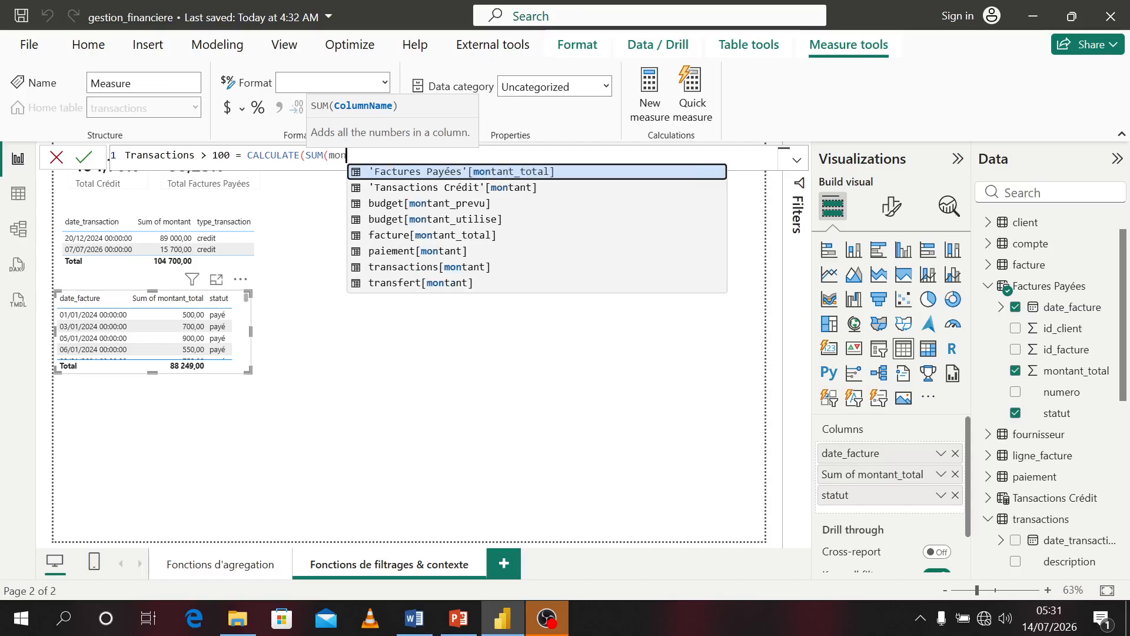
{"action": "key", "text": "Down"}
{"action": "key", "text": "Down"}
{"action": "key", "text": "Down"}
{"action": "key", "text": "Down"}
{"action": "key", "text": "Down"}
{"action": "key", "text": "Down"}
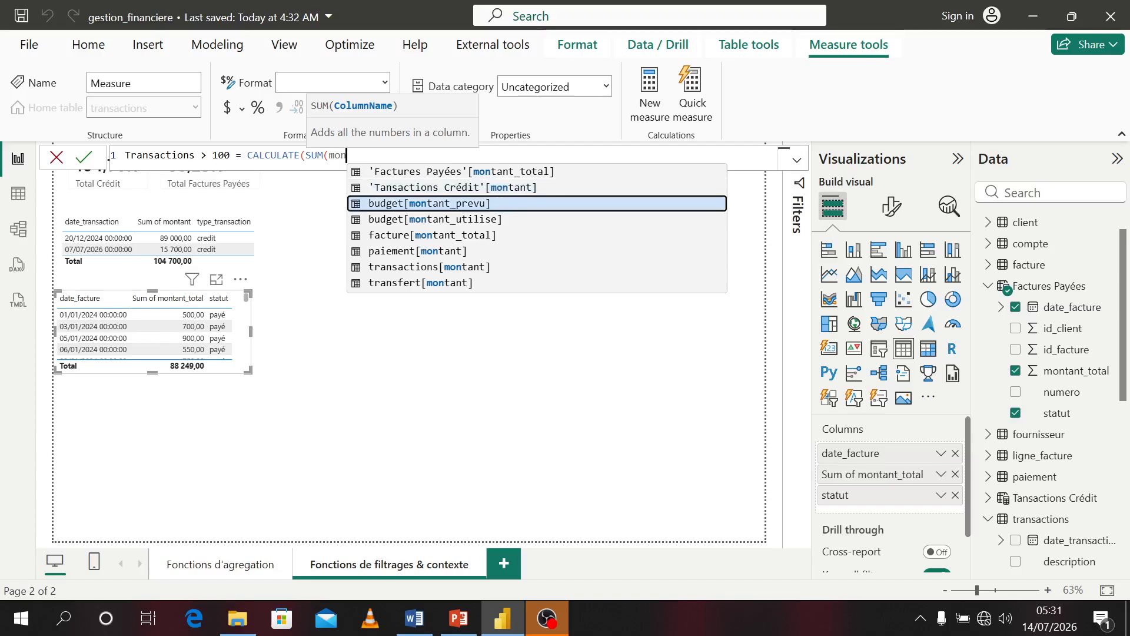
{"action": "key", "text": "Tab"}
{"action": "type", "text": "),"}
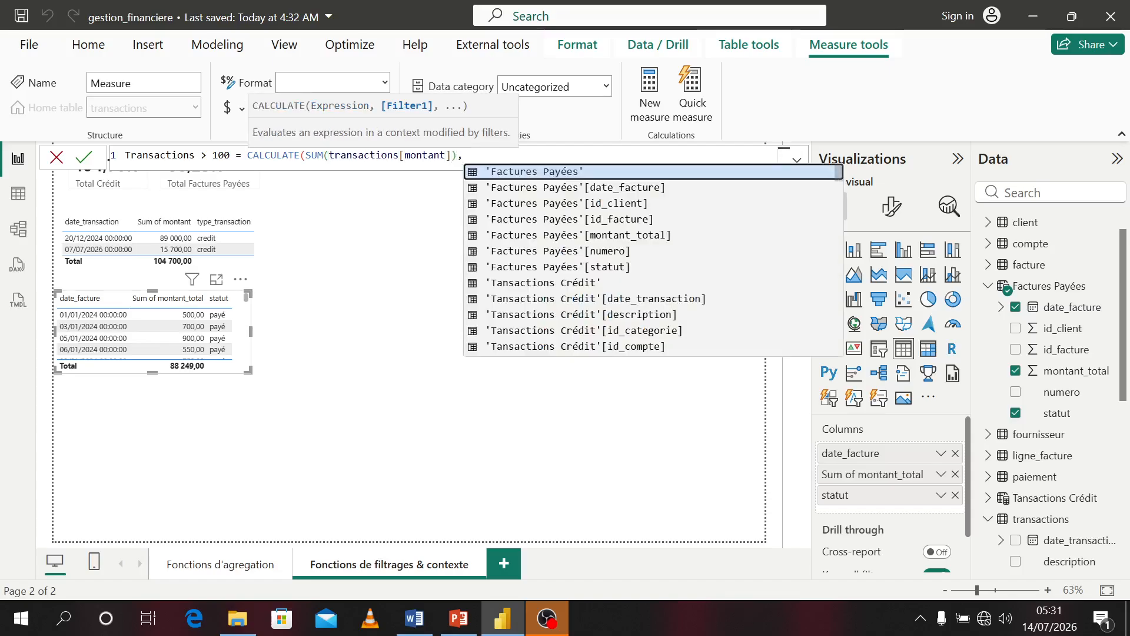
{"action": "type", "text": "fil"}
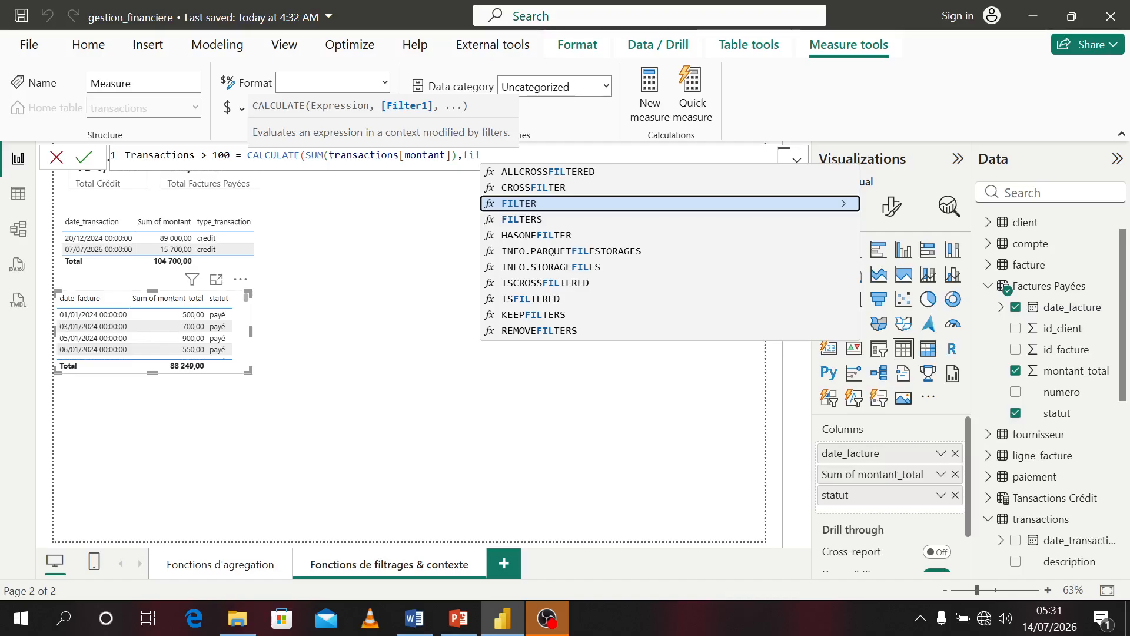
{"action": "key", "text": "BackSpace"}
{"action": "key", "text": "BackSpace"}
{"action": "key", "text": "BackSpace"}
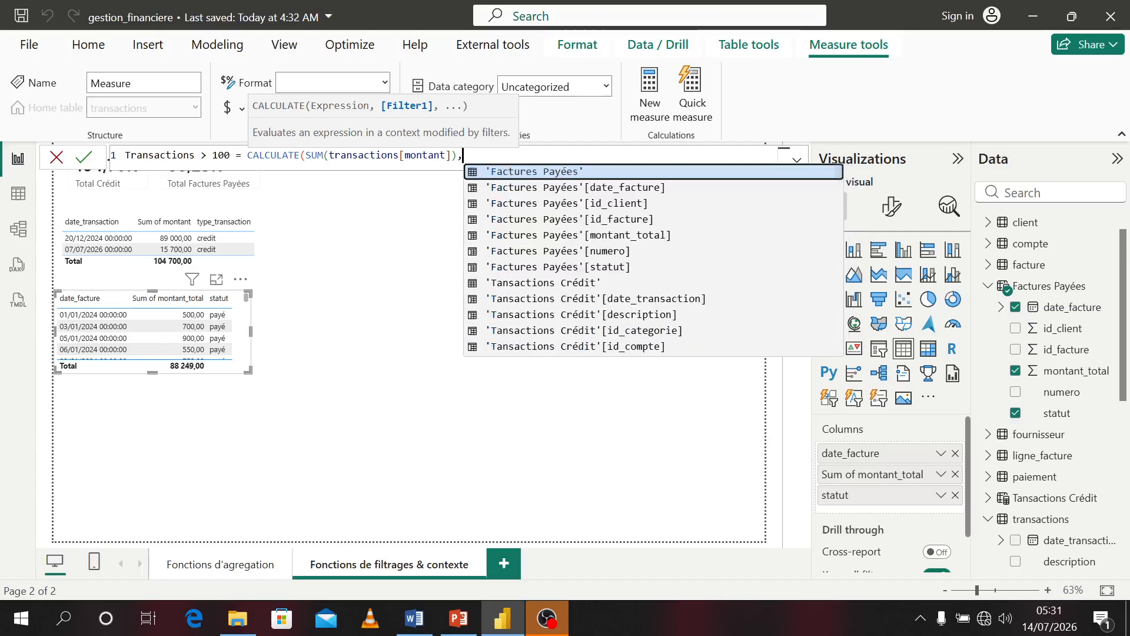
{"action": "type", "text": "fil"}
{"action": "key", "text": "Tab"}
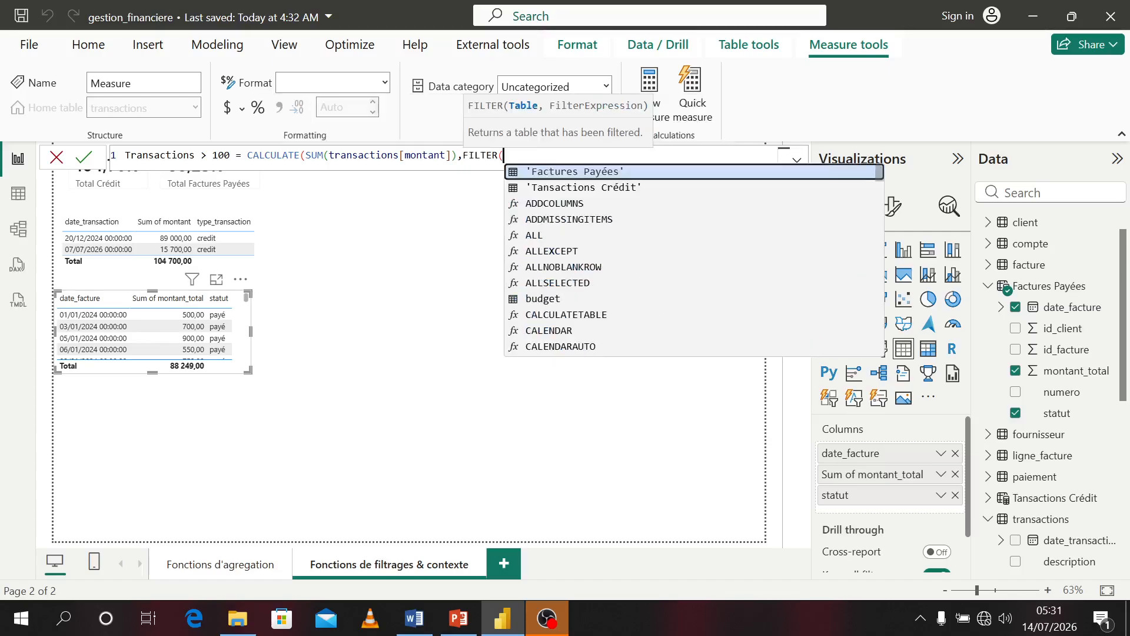
{"action": "type", "text": "tr"}
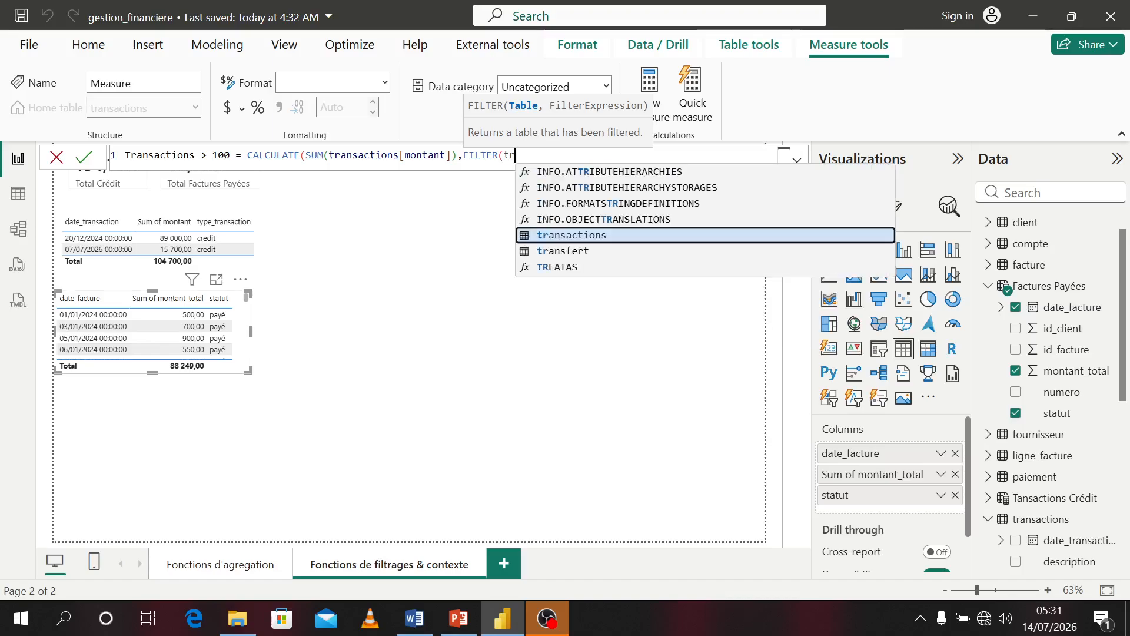
{"action": "key", "text": "Tab"}
{"action": "type", "text": ","}
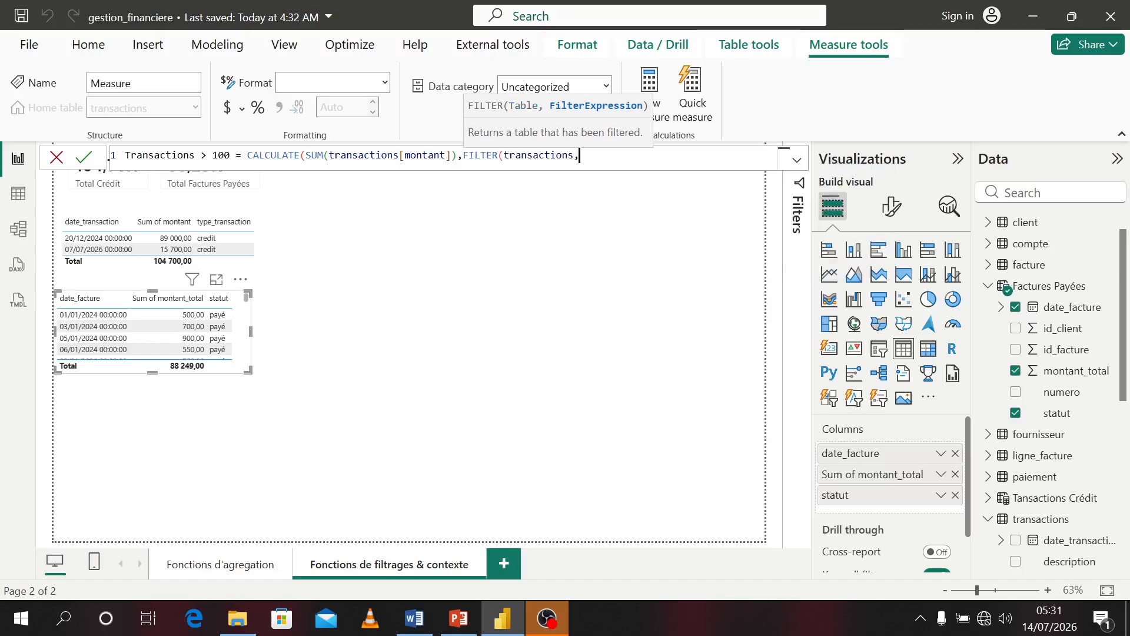
{"action": "type", "text": "mont"}
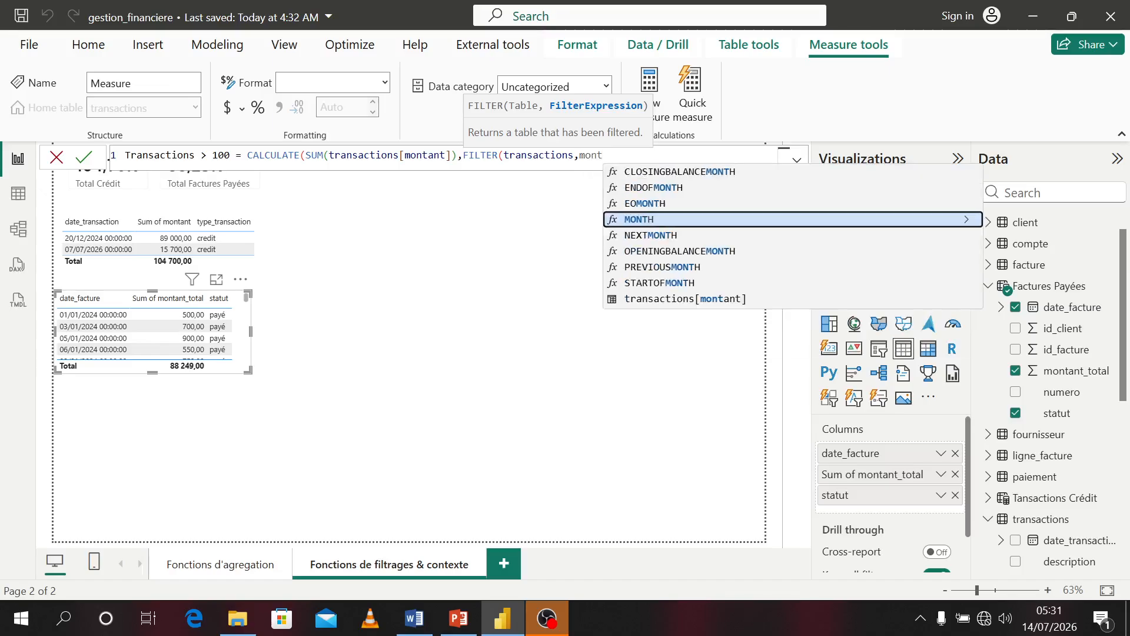
{"action": "key", "text": "Down"}
{"action": "key", "text": "Down"}
{"action": "key", "text": "Down"}
{"action": "key", "text": "Down"}
{"action": "key", "text": "Down"}
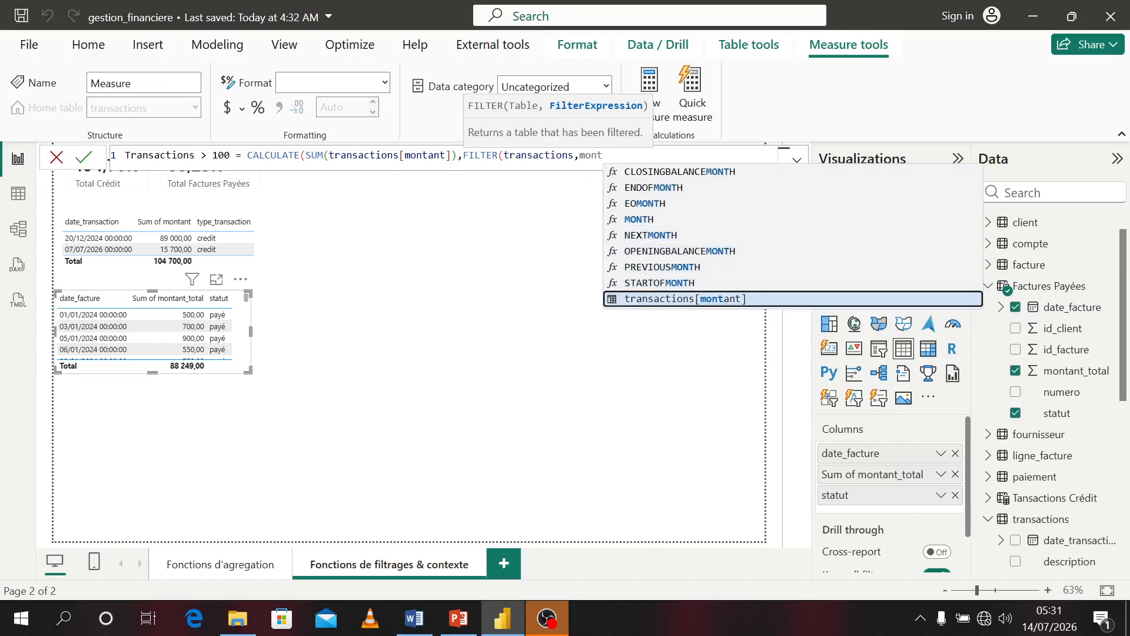
{"action": "key", "text": "Tab"}
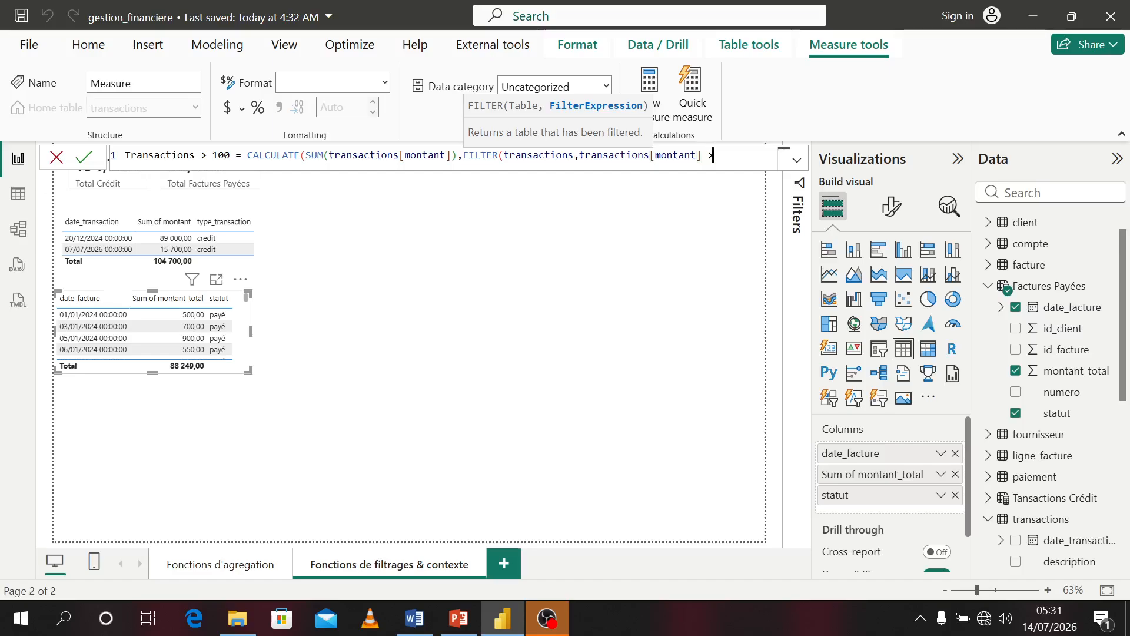
{"action": "type", "text": "> 100))"}
{"action": "key", "text": "Return"}
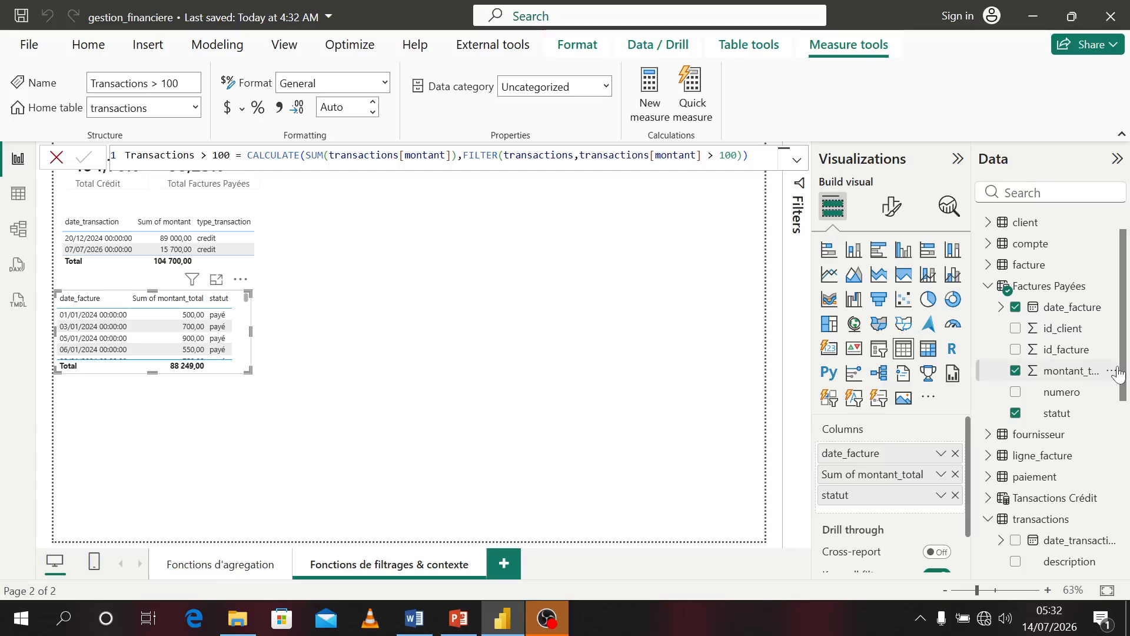
Add the Transactions > 100 measure to the table visual and widen the visual to show all columns
{"action": "left_click_drag", "start_coordinate": [1125, 271], "coordinate": [1127, 445]}
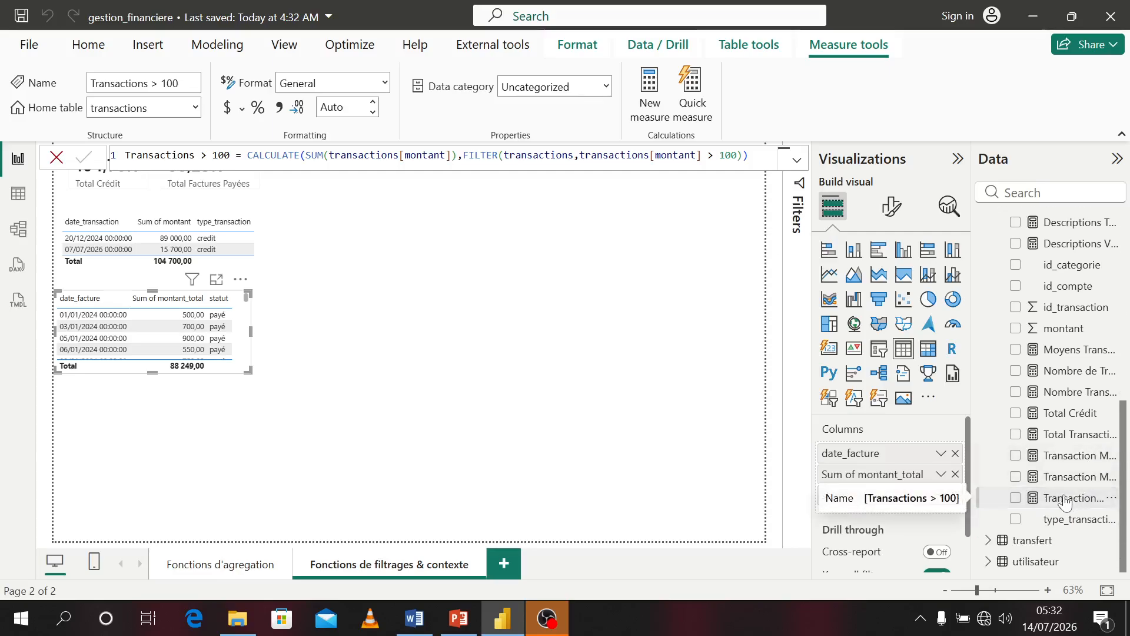
{"action": "left_click", "coordinate": [1015, 500]}
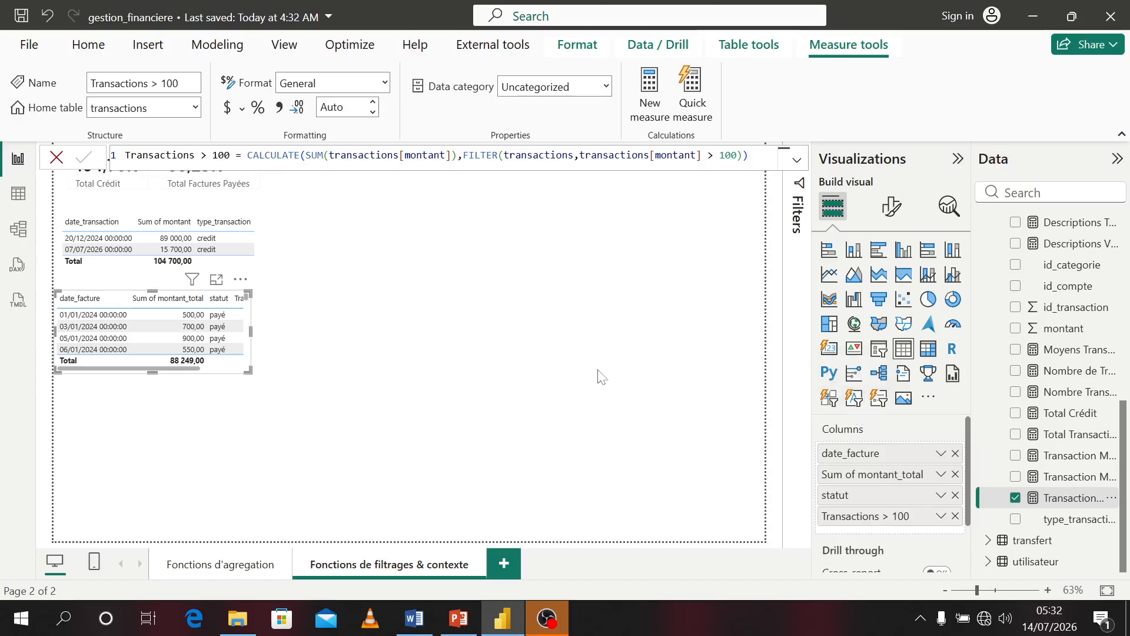
{"action": "left_click", "coordinate": [625, 399]}
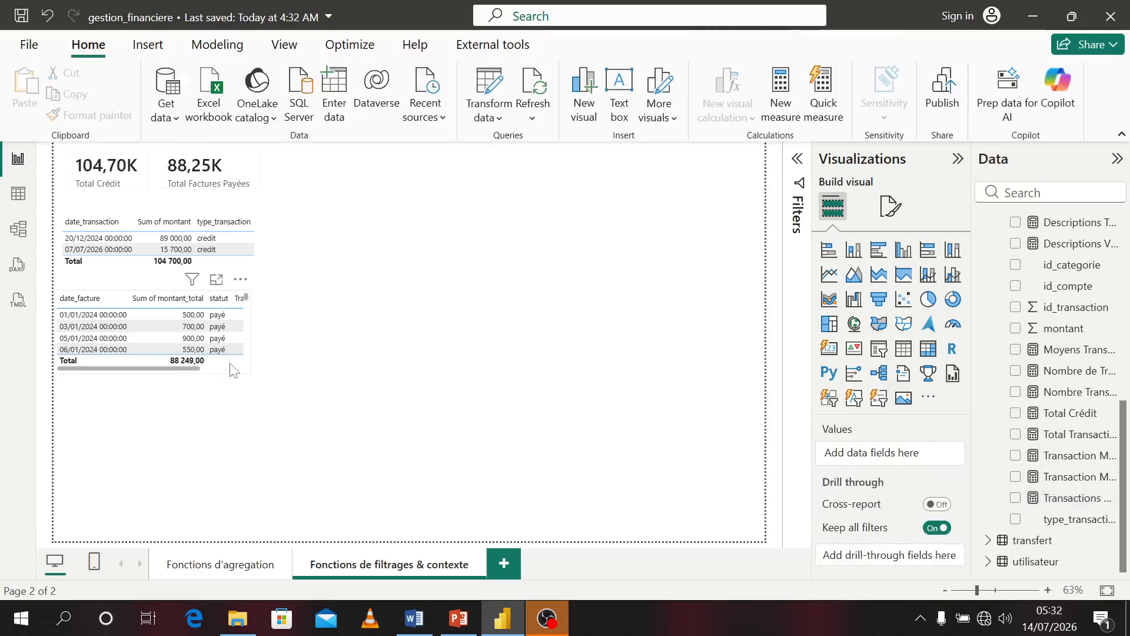
{"action": "left_click", "coordinate": [245, 371]}
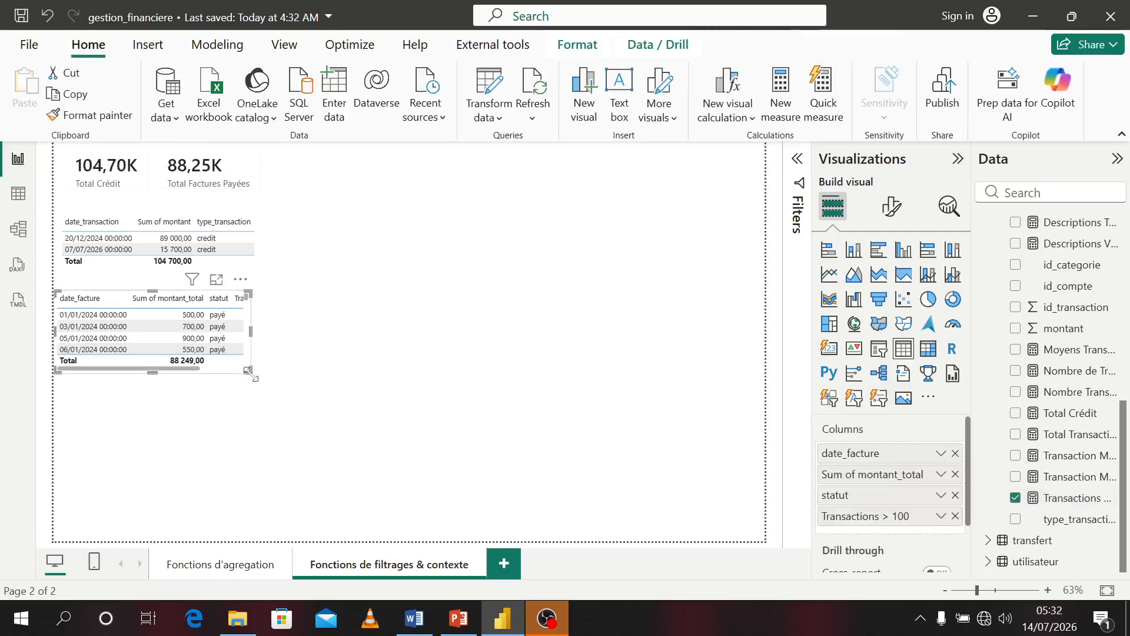
{"action": "left_click", "coordinate": [252, 380]}
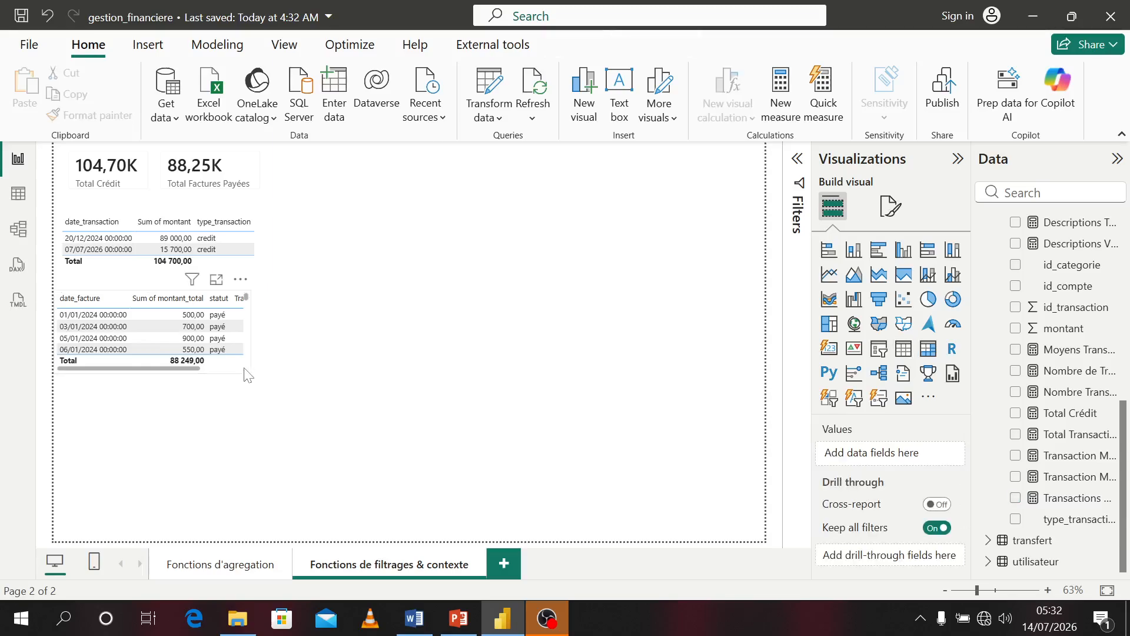
{"action": "left_click", "coordinate": [245, 374]}
{"action": "left_click_drag", "start_coordinate": [250, 371], "coordinate": [325, 383]}
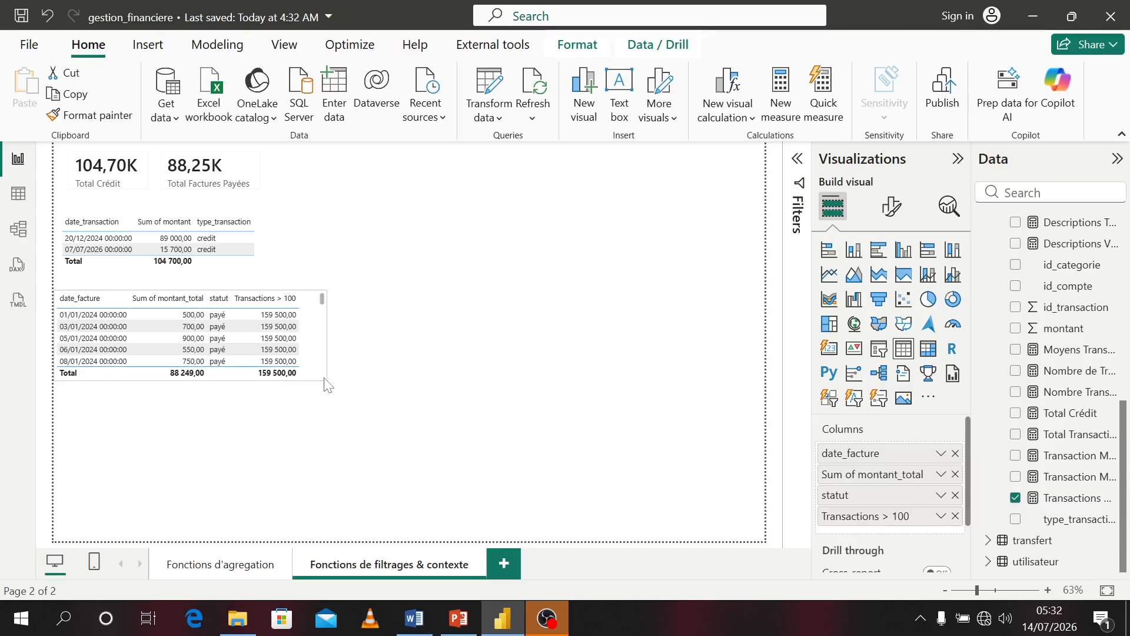
Remove the Transactions > 100 measure from the table visual
{"action": "left_click", "coordinate": [1015, 497]}
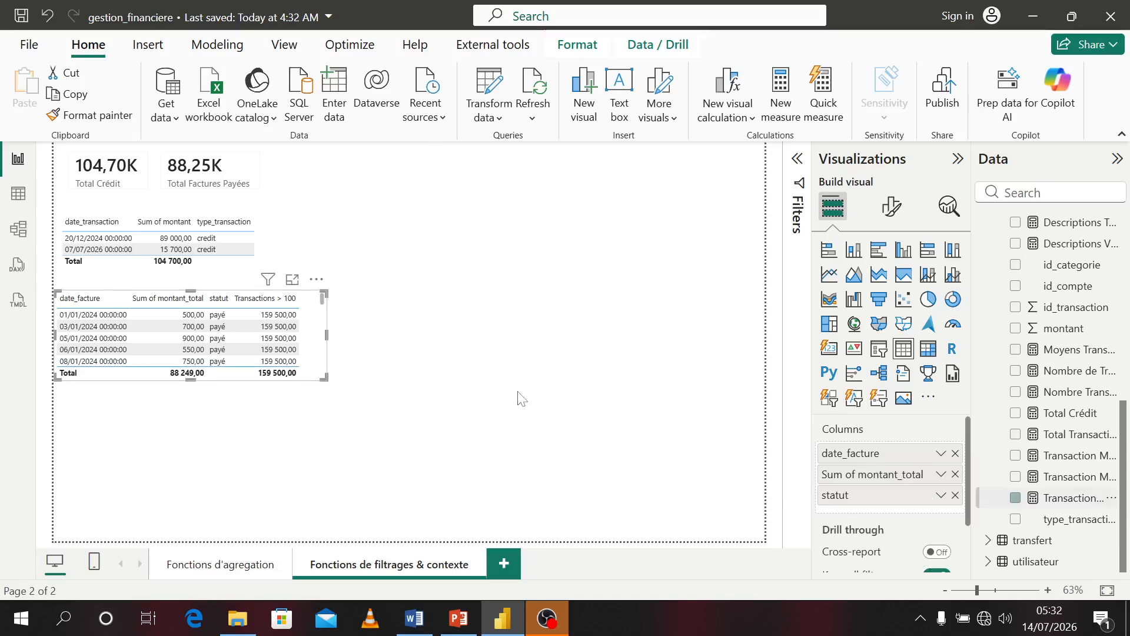
Narrow the Factures Payées table visual so it shows only its three columns
{"action": "left_click_drag", "start_coordinate": [325, 378], "coordinate": [260, 375]}
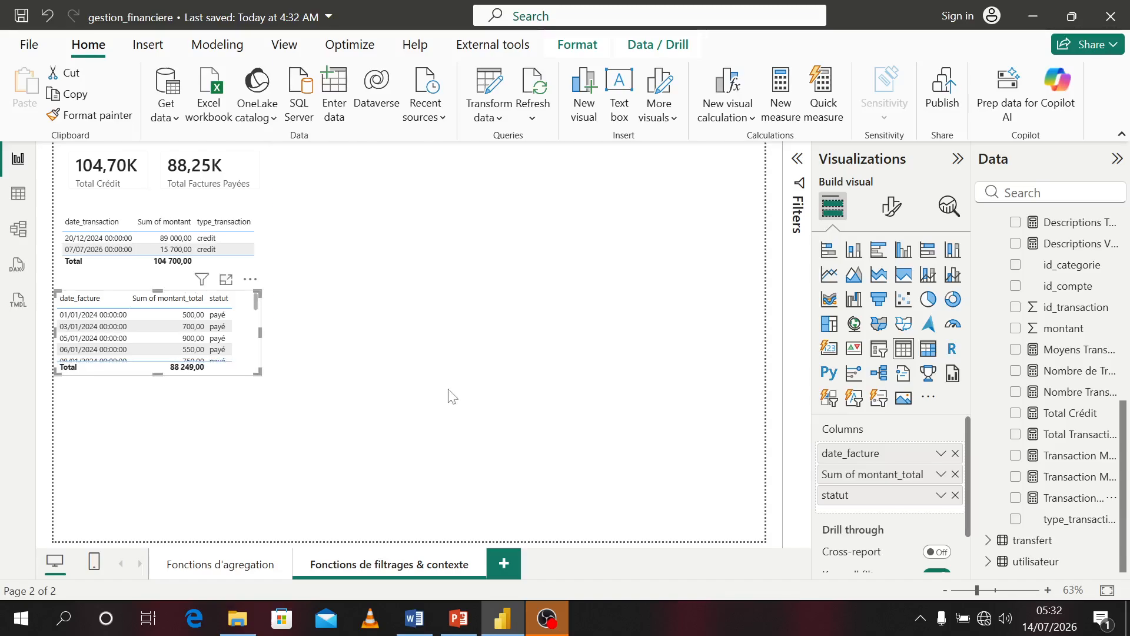
{"action": "left_click", "coordinate": [452, 395]}
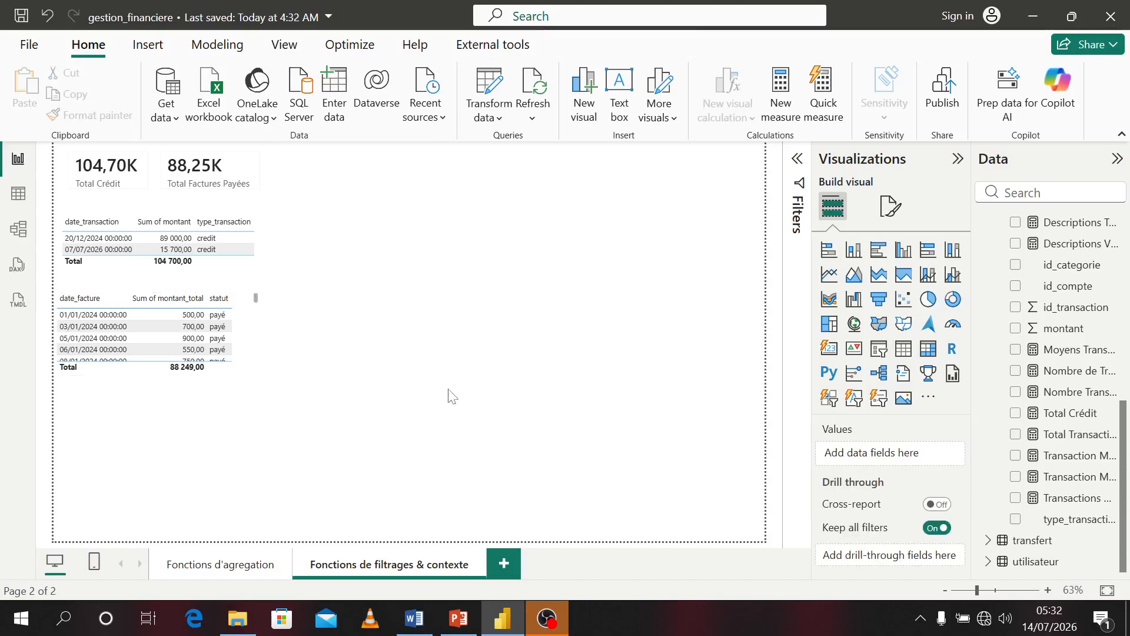
Add a card visual showing the Transactions > 100 measure and place it beside the other cards at the top
{"action": "left_click", "coordinate": [911, 360]}
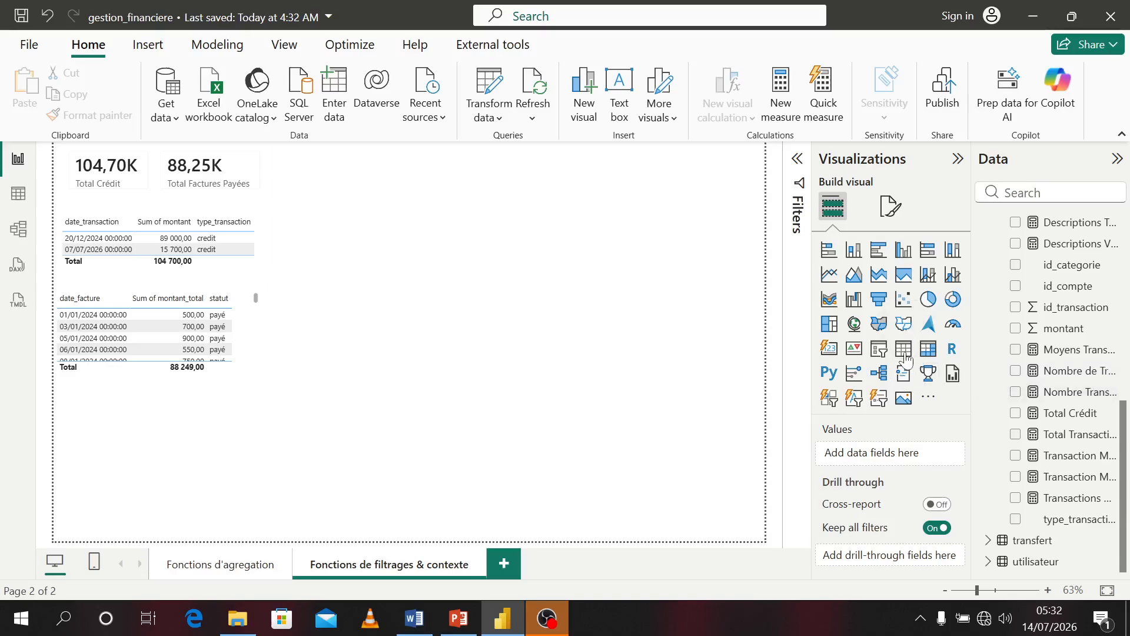
{"action": "left_click", "coordinate": [1016, 498]}
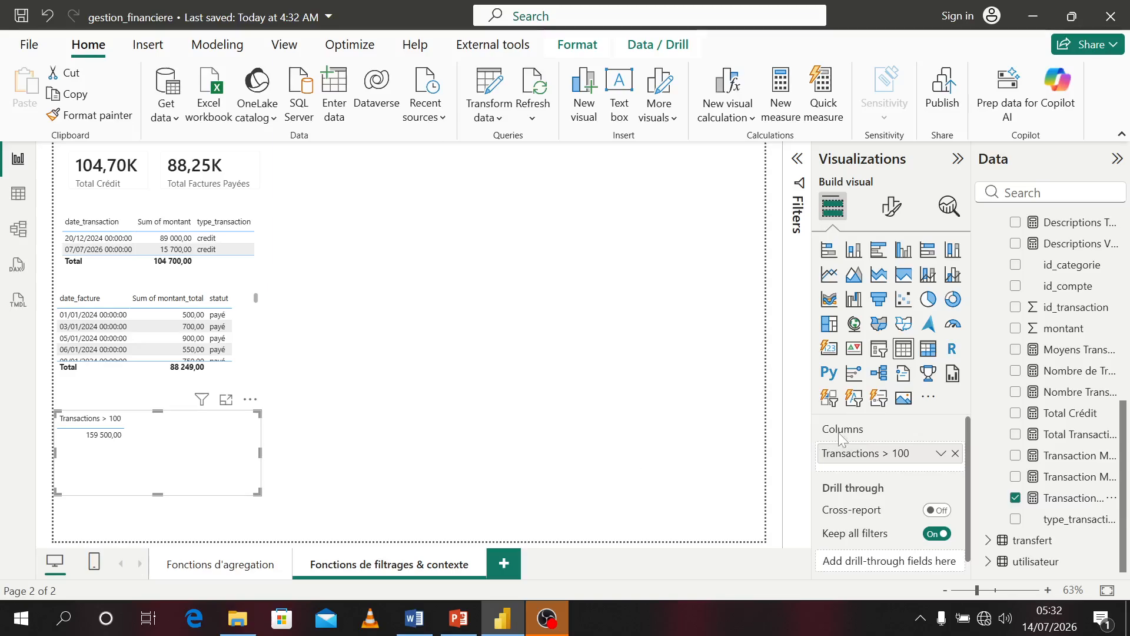
{"action": "left_click", "coordinate": [829, 348]}
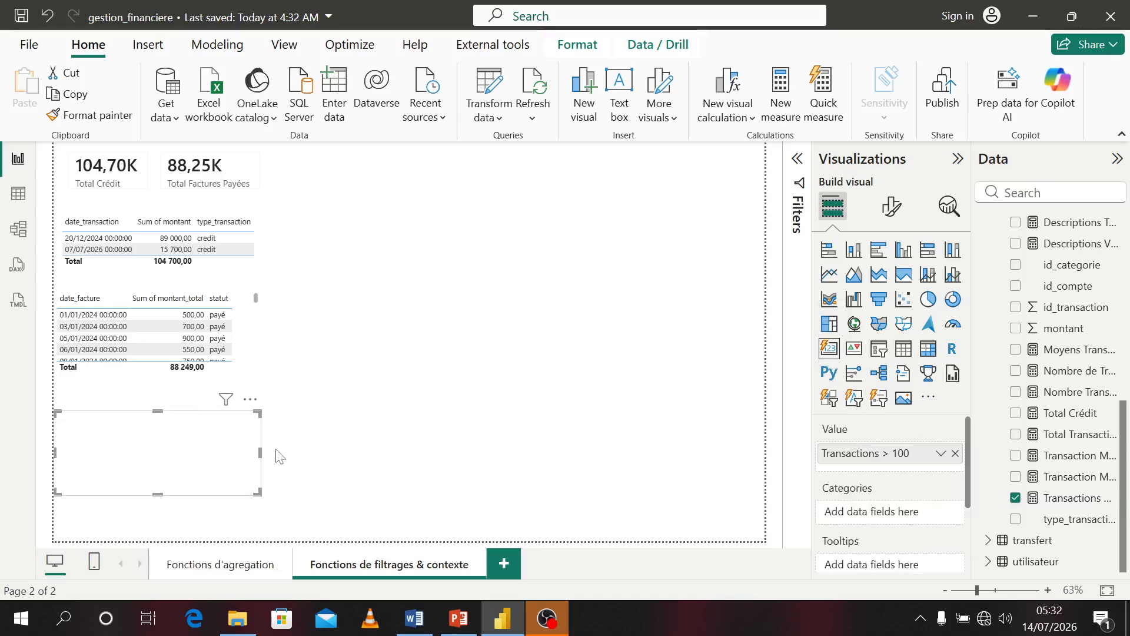
{"action": "left_click_drag", "start_coordinate": [254, 492], "coordinate": [364, 172]}
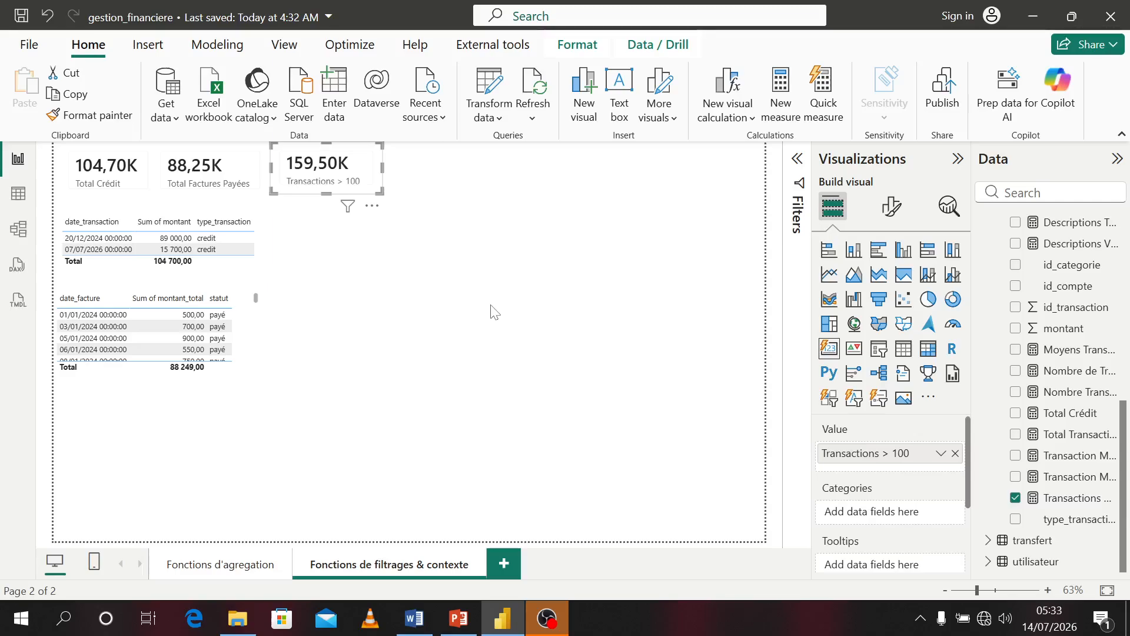
{"action": "left_click", "coordinate": [537, 347]}
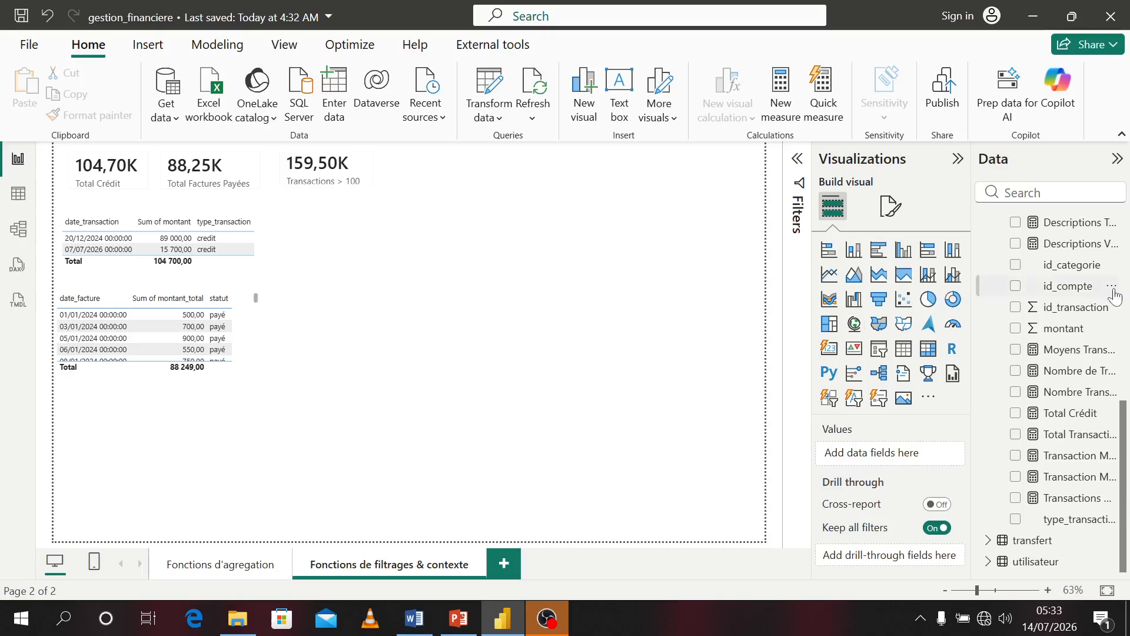
Create a measure in facture: Factures > 800 = CALCULATE(SUM(facture[montant_total]),FILTER(facture,facture[montant_total] > 800))
{"action": "scroll", "coordinate": [1098, 289], "scroll_direction": "up", "scroll_amount": 10}
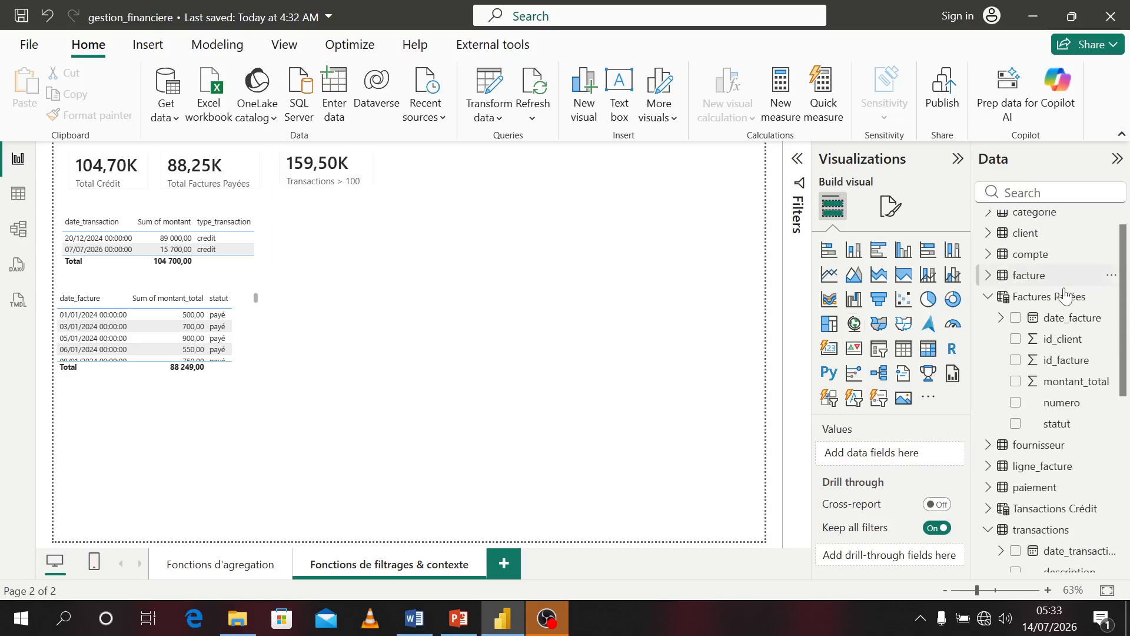
{"action": "left_click", "coordinate": [1031, 276]}
{"action": "right_click", "coordinate": [1033, 276]}
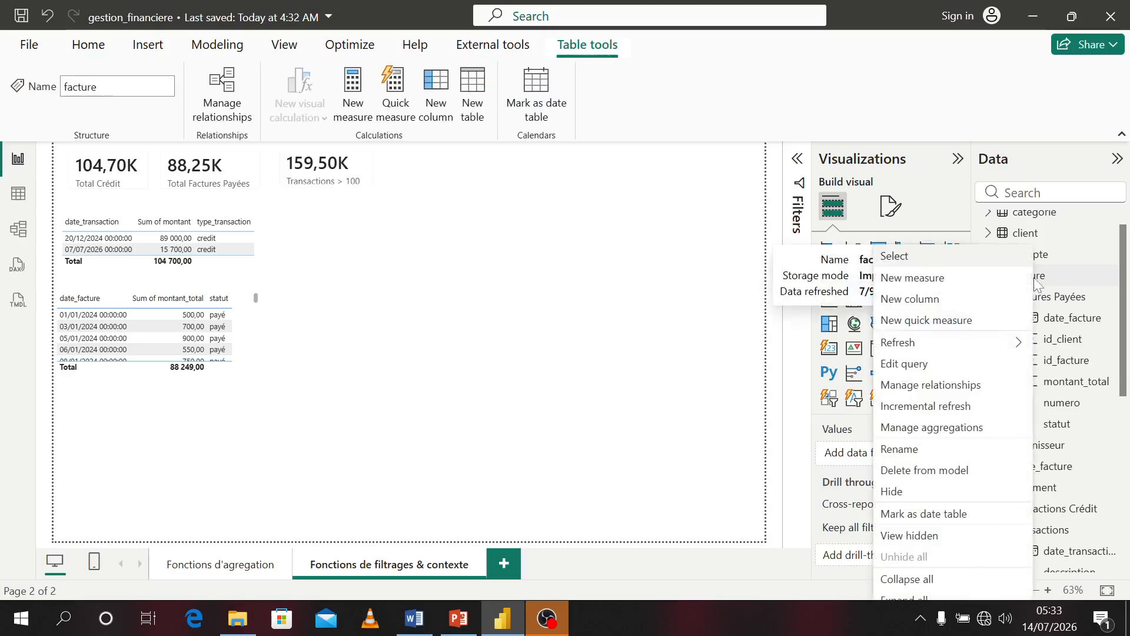
{"action": "left_click", "coordinate": [953, 278]}
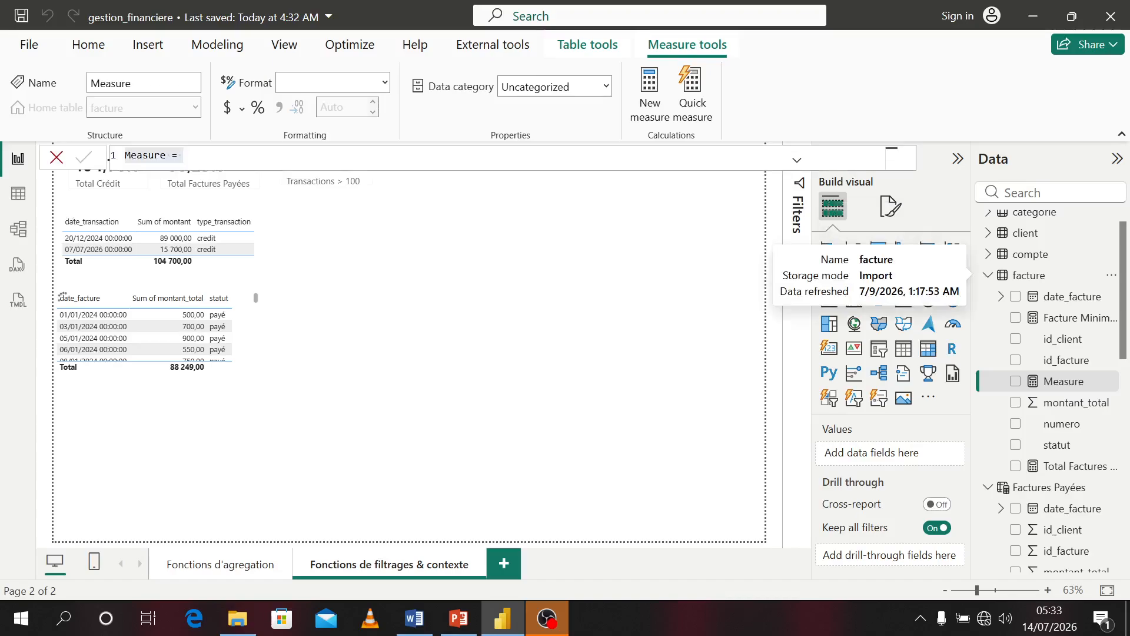
{"action": "type", "text": "F"}
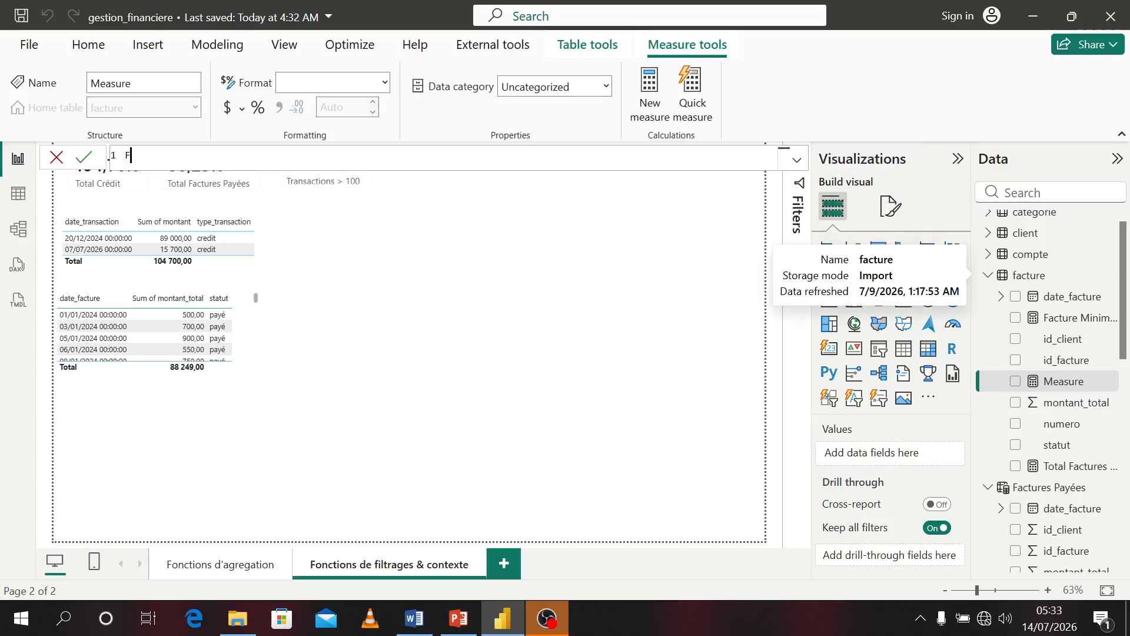
{"action": "type", "text": "actures"}
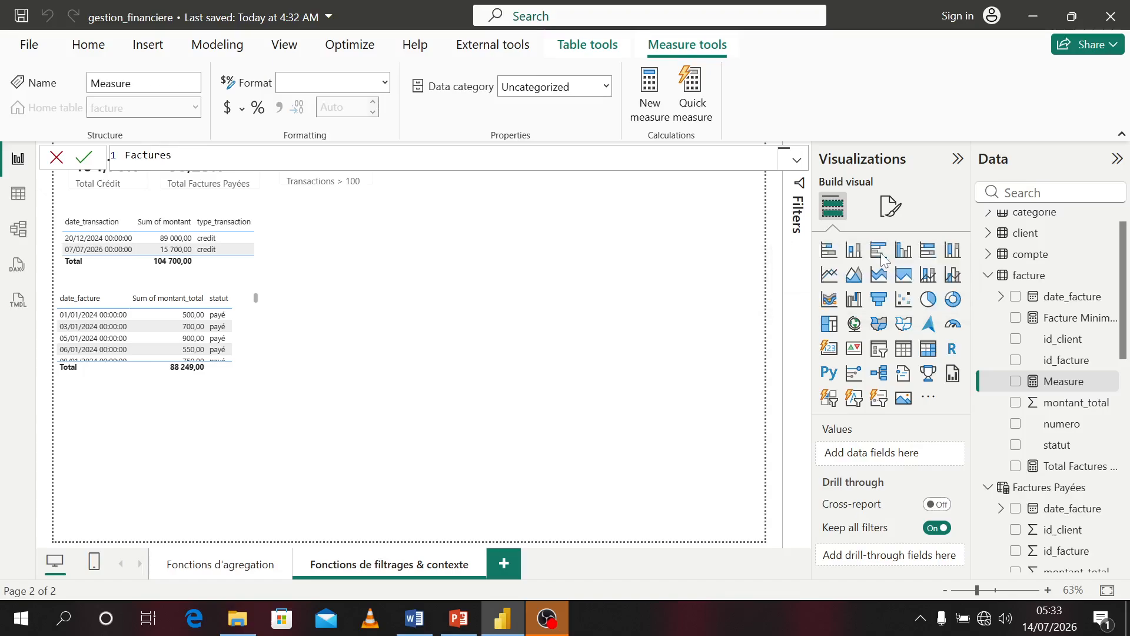
{"action": "type", "text": " > 800 = cal"}
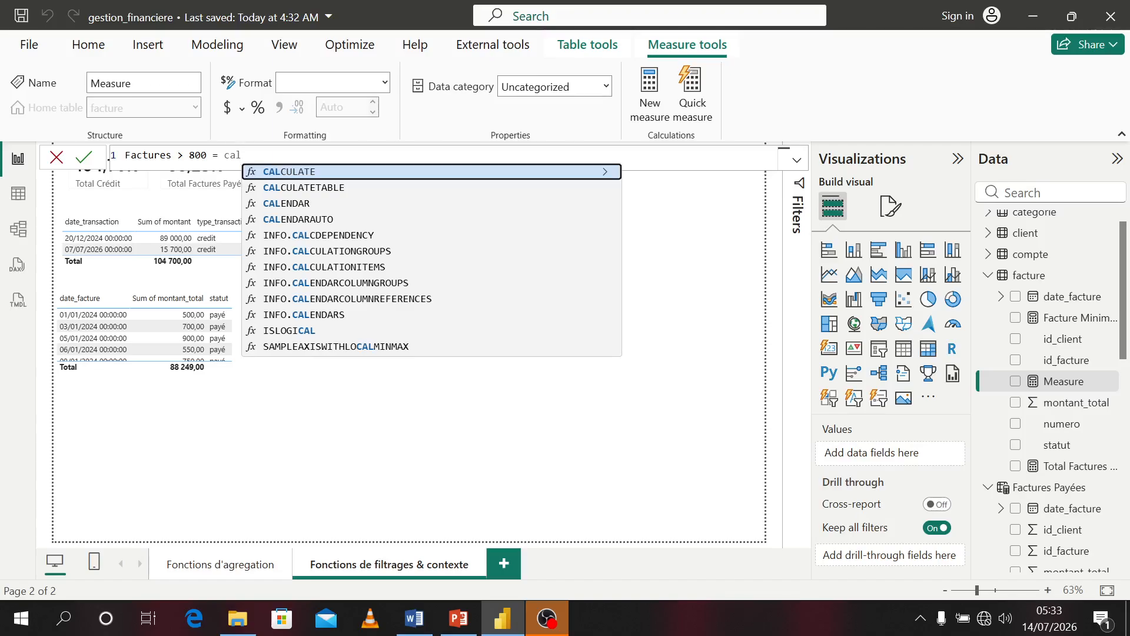
{"action": "key", "text": "Tab"}
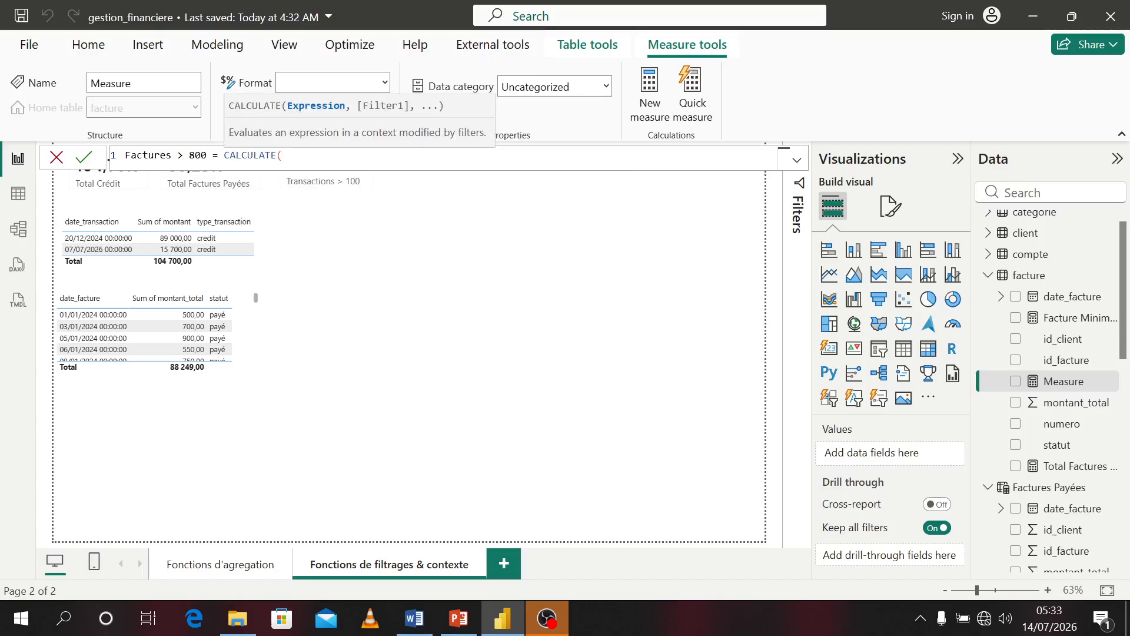
{"action": "type", "text": "sum"}
{"action": "key", "text": "Tab"}
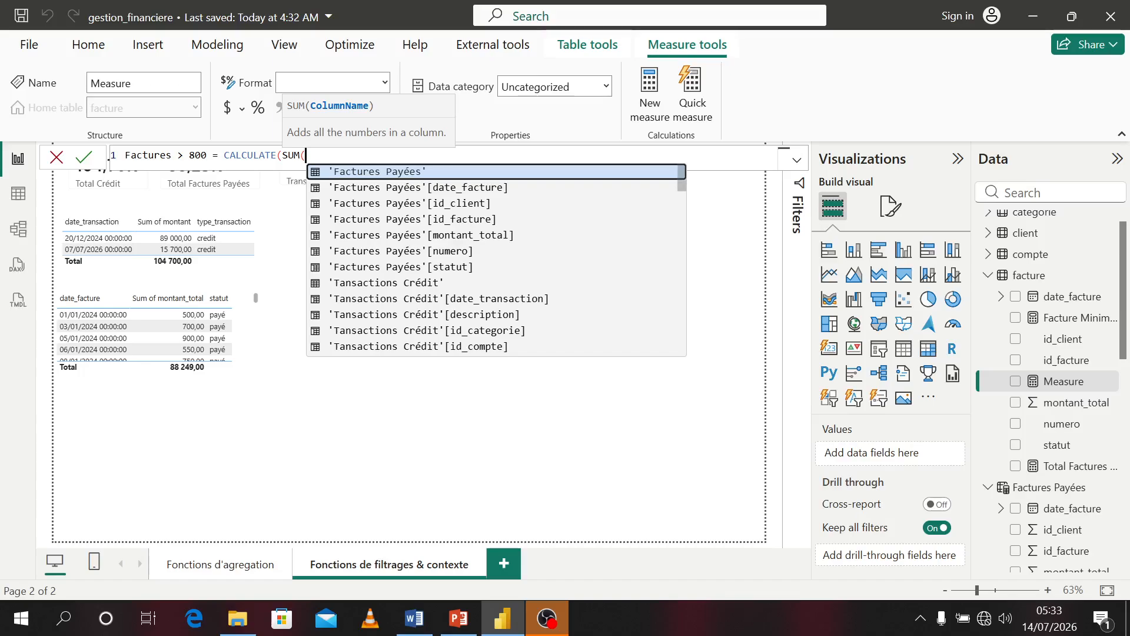
{"action": "type", "text": "mon"}
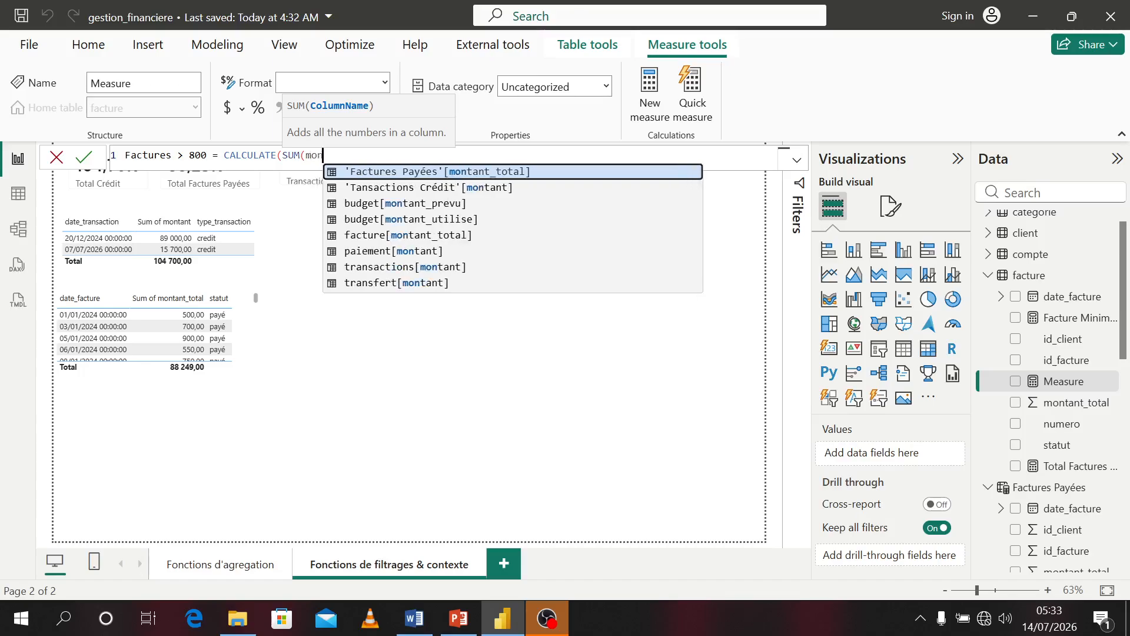
{"action": "key", "text": "Down"}
{"action": "key", "text": "Down"}
{"action": "key", "text": "Down"}
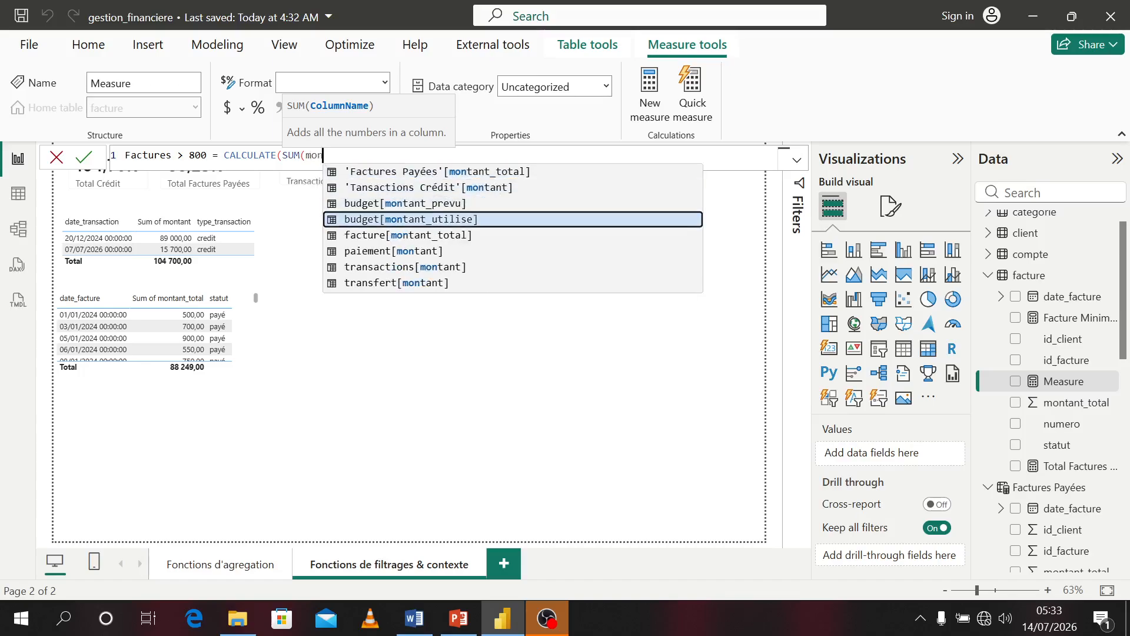
{"action": "key", "text": "Down"}
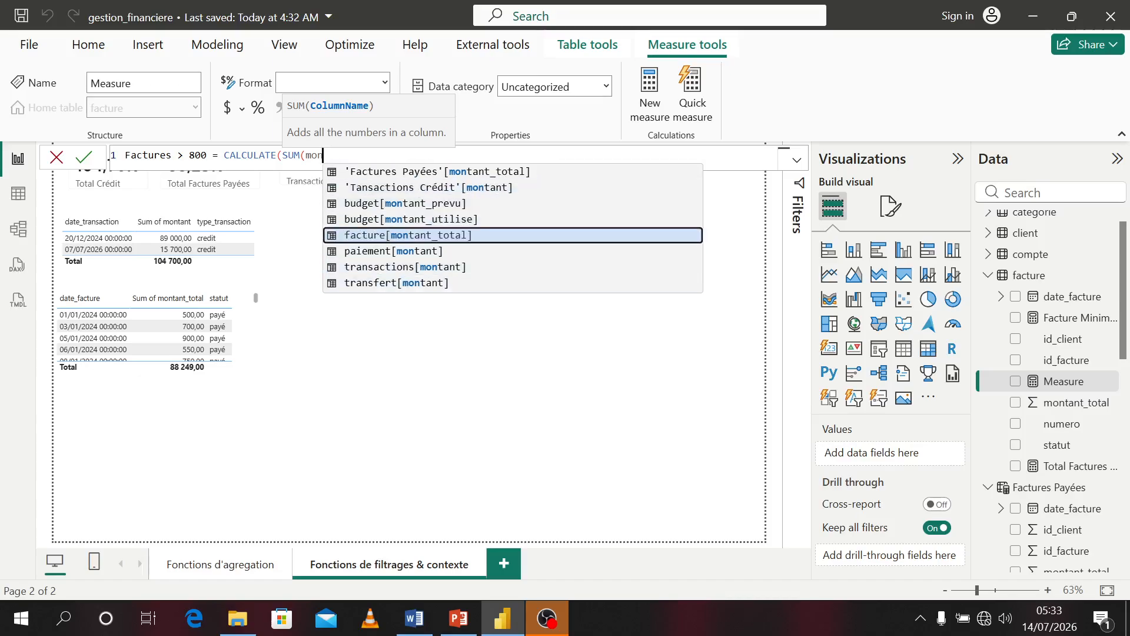
{"action": "key", "text": "Tab"}
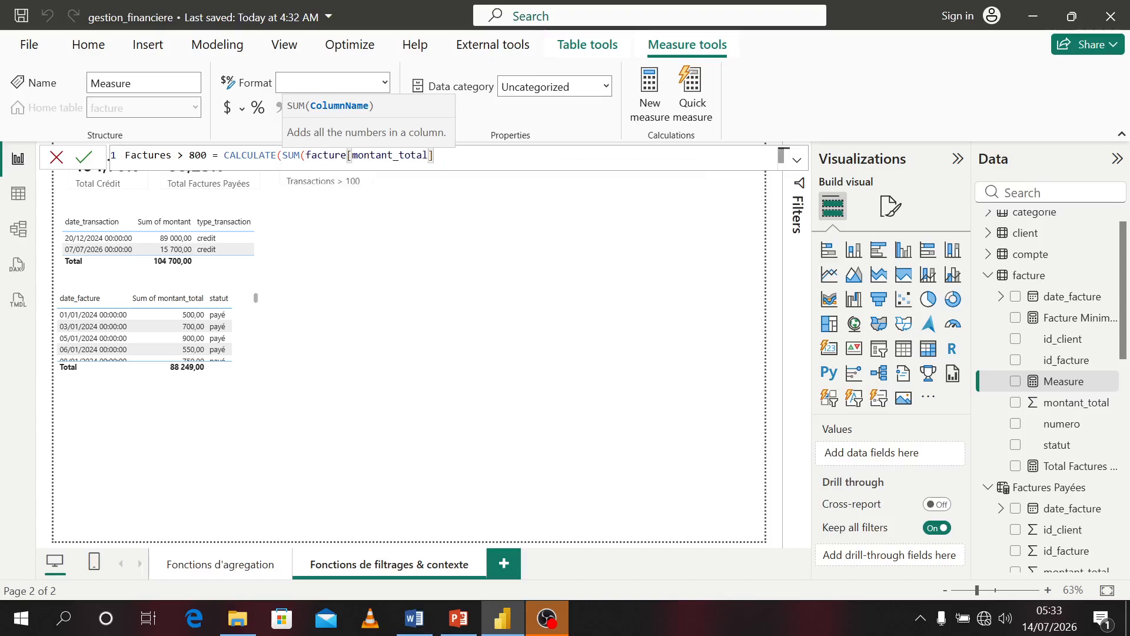
{"action": "type", "text": "),filt"}
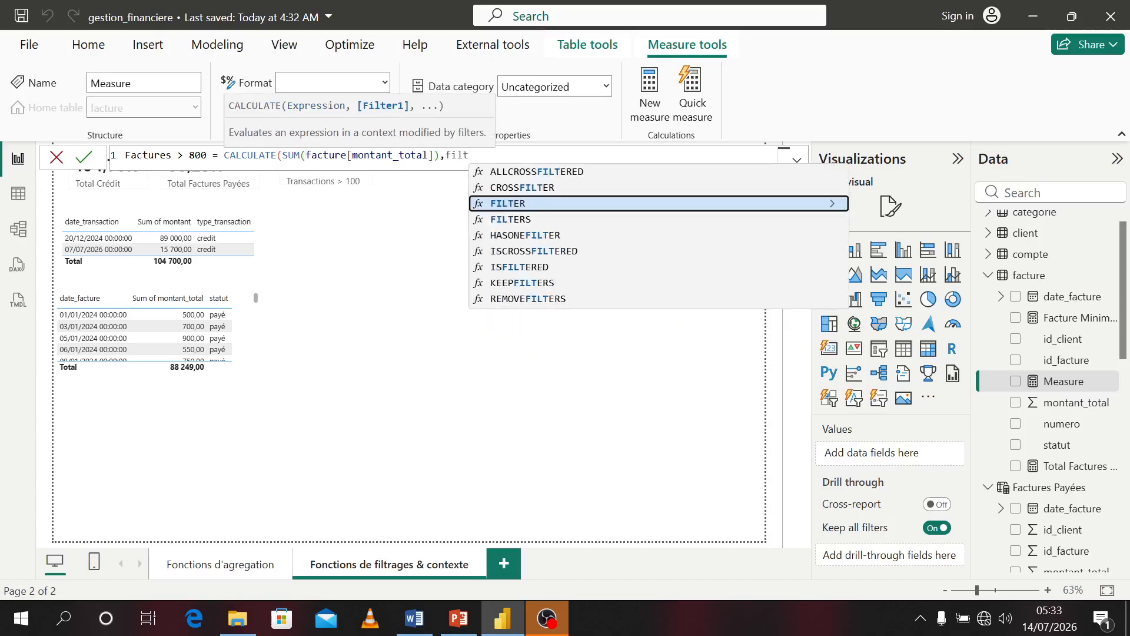
{"action": "key", "text": "Tab"}
{"action": "type", "text": "fa"}
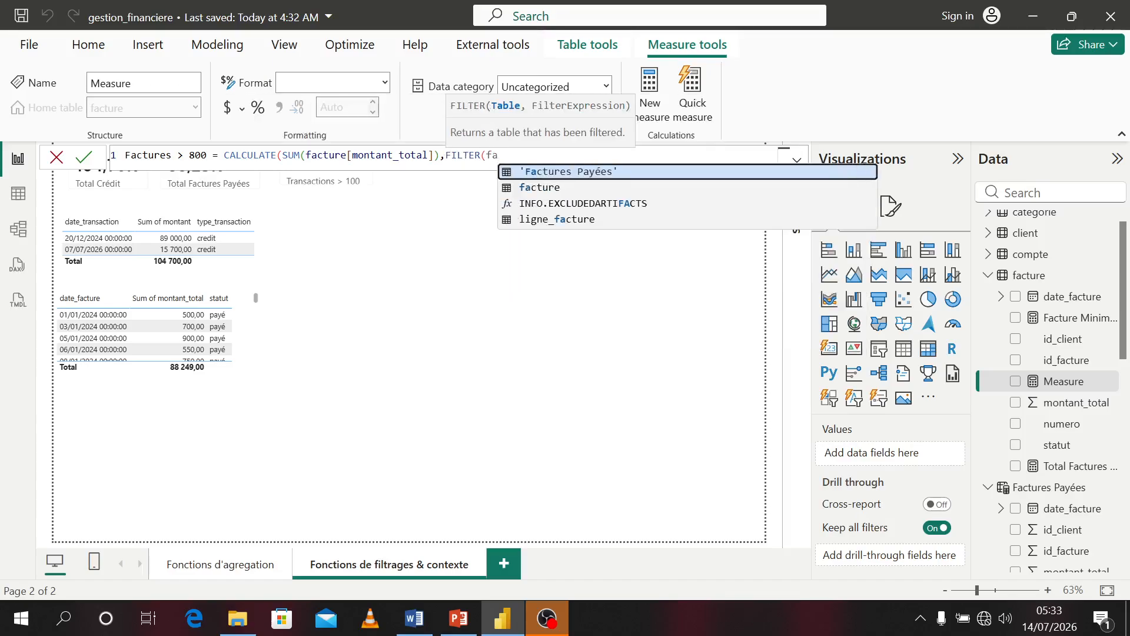
{"action": "key", "text": "Down"}
{"action": "key", "text": "Tab"}
{"action": "type", "text": ","}
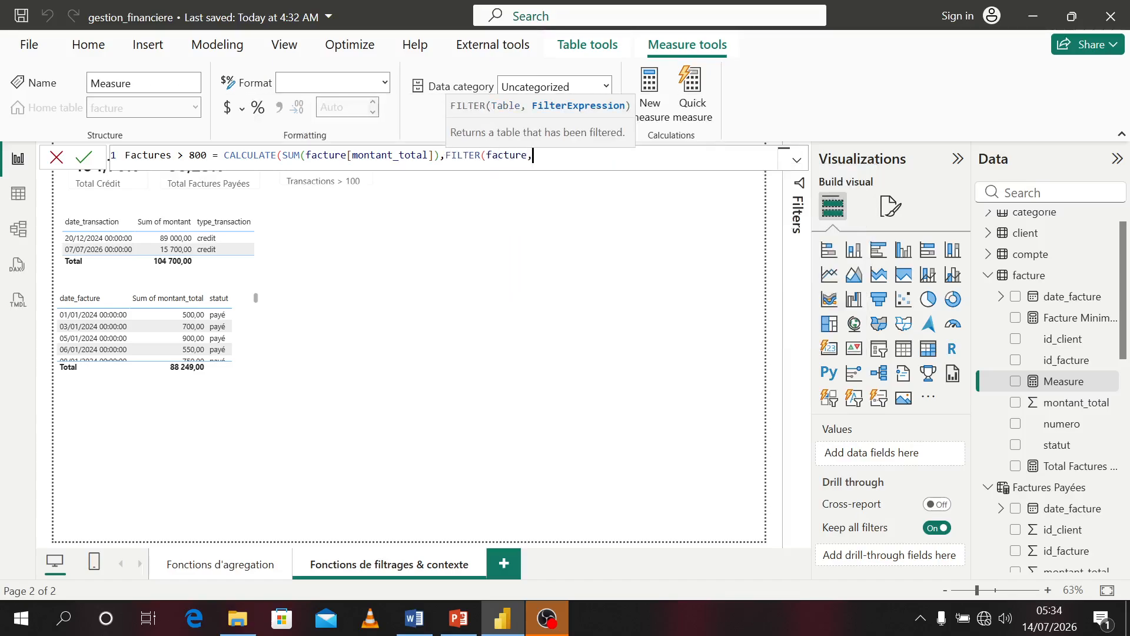
{"action": "type", "text": "mont"}
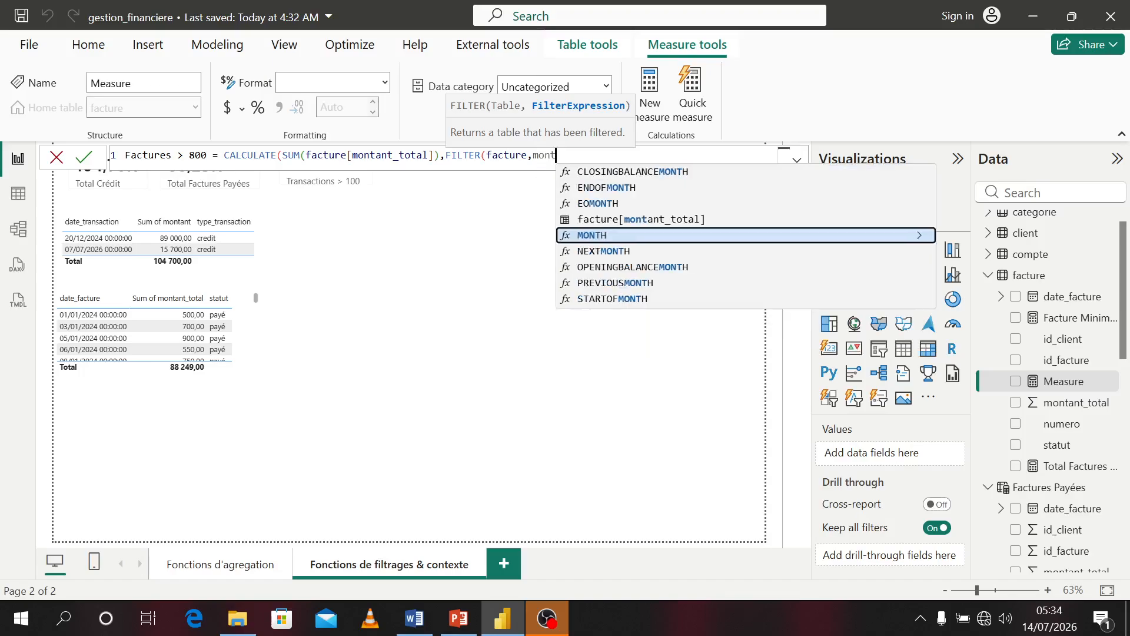
{"action": "key", "text": "Up"}
{"action": "key", "text": "Tab"}
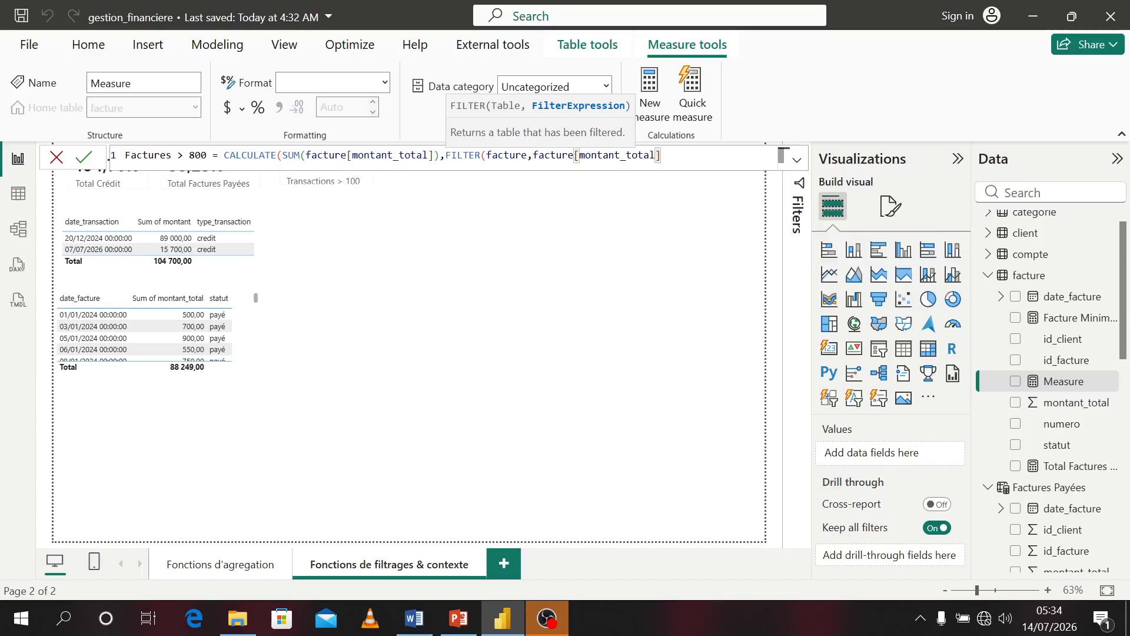
{"action": "type", "text": "> 800))"}
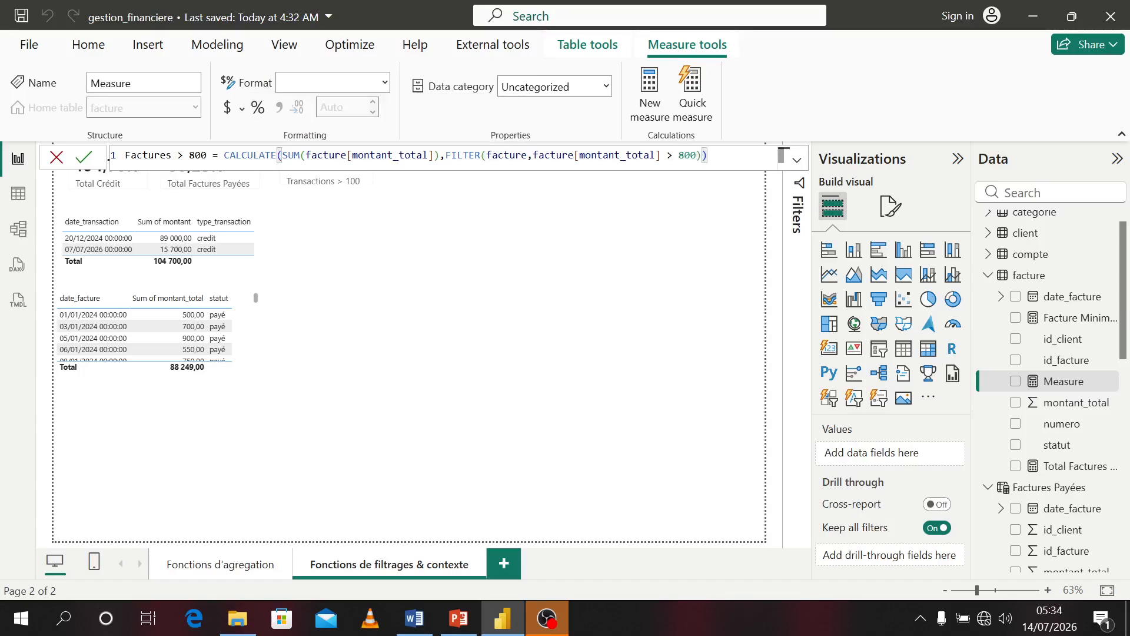
{"action": "key", "text": "Return"}
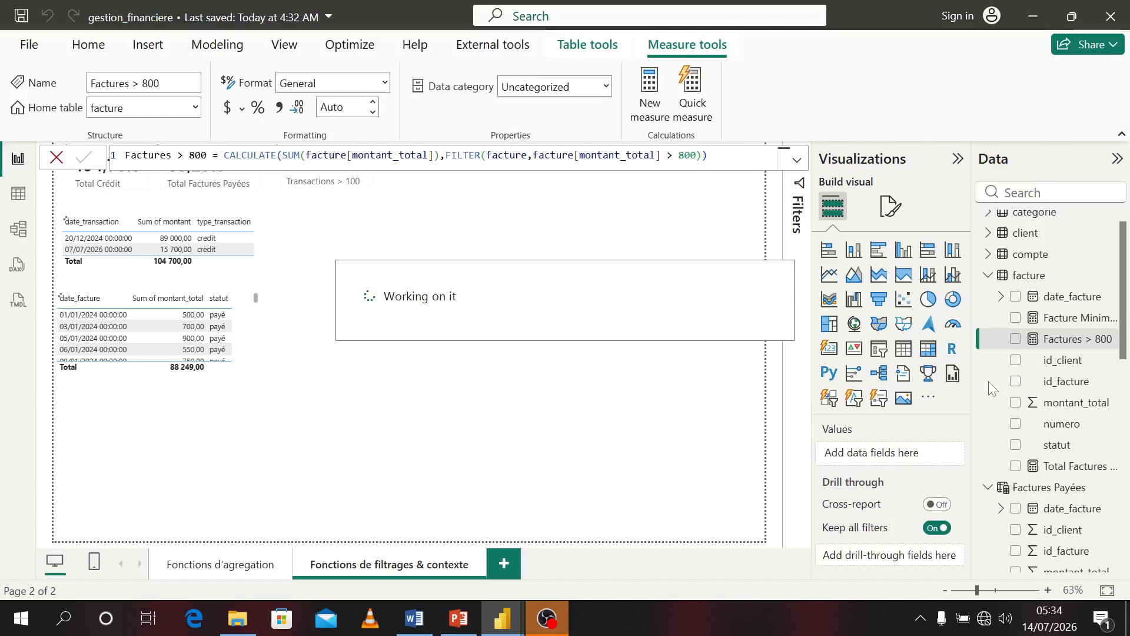
Chart Factures > 800 by statut as a clustered bar chart, then move and enlarge it on the page
{"action": "left_click", "coordinate": [909, 353]}
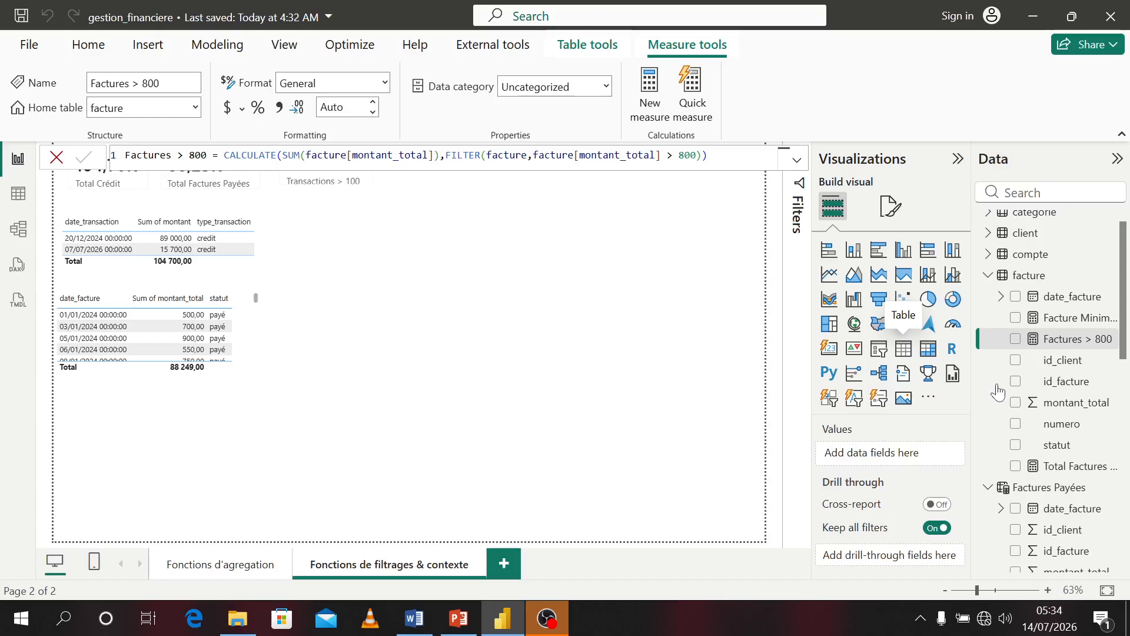
{"action": "left_click", "coordinate": [1017, 340]}
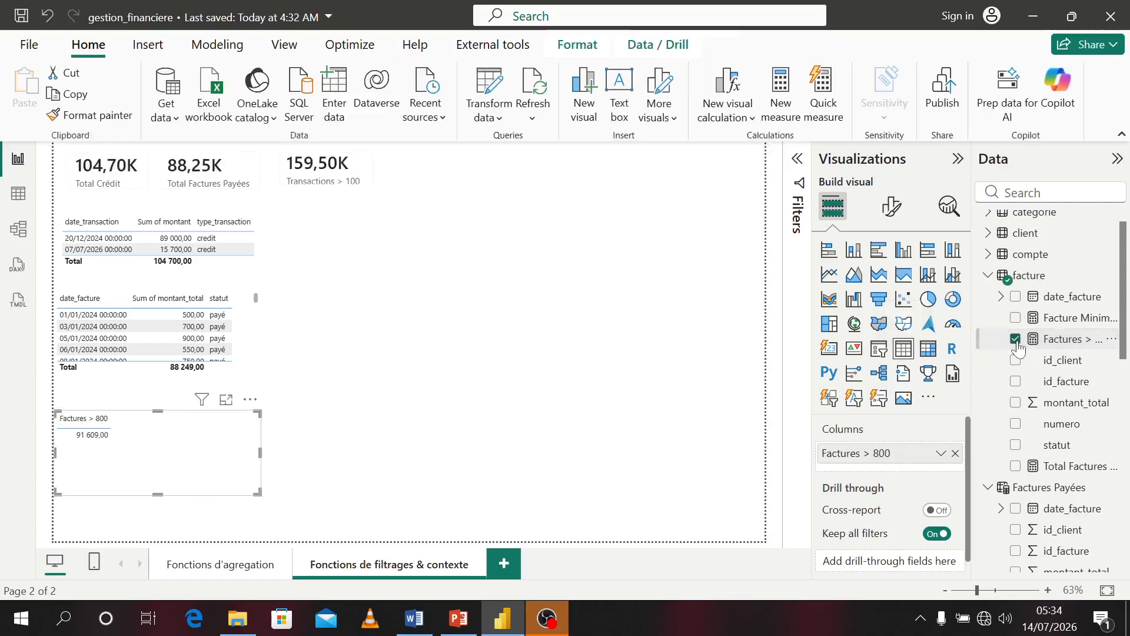
{"action": "left_click", "coordinate": [875, 257]}
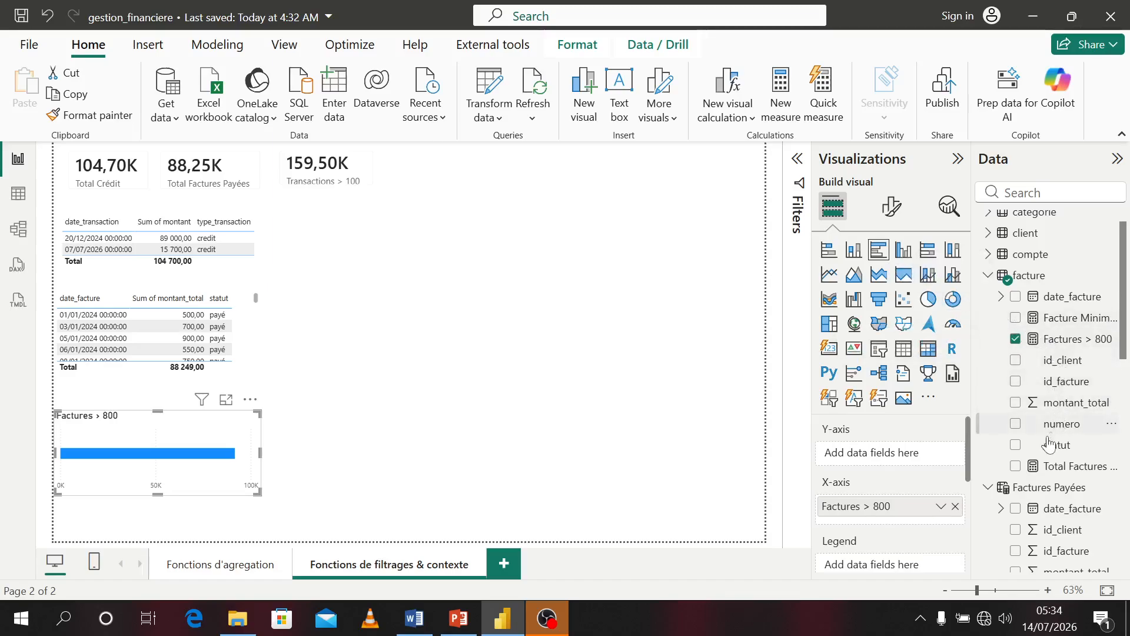
{"action": "left_click", "coordinate": [1016, 445]}
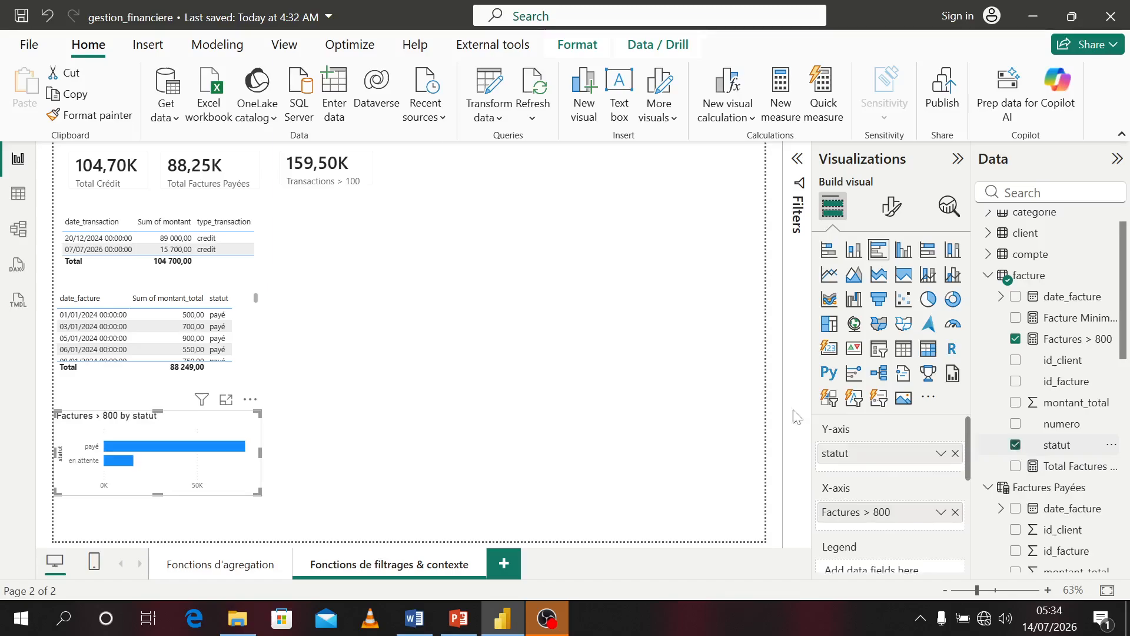
{"action": "left_click_drag", "start_coordinate": [212, 451], "coordinate": [449, 253]}
{"action": "left_click_drag", "start_coordinate": [491, 296], "coordinate": [588, 352]}
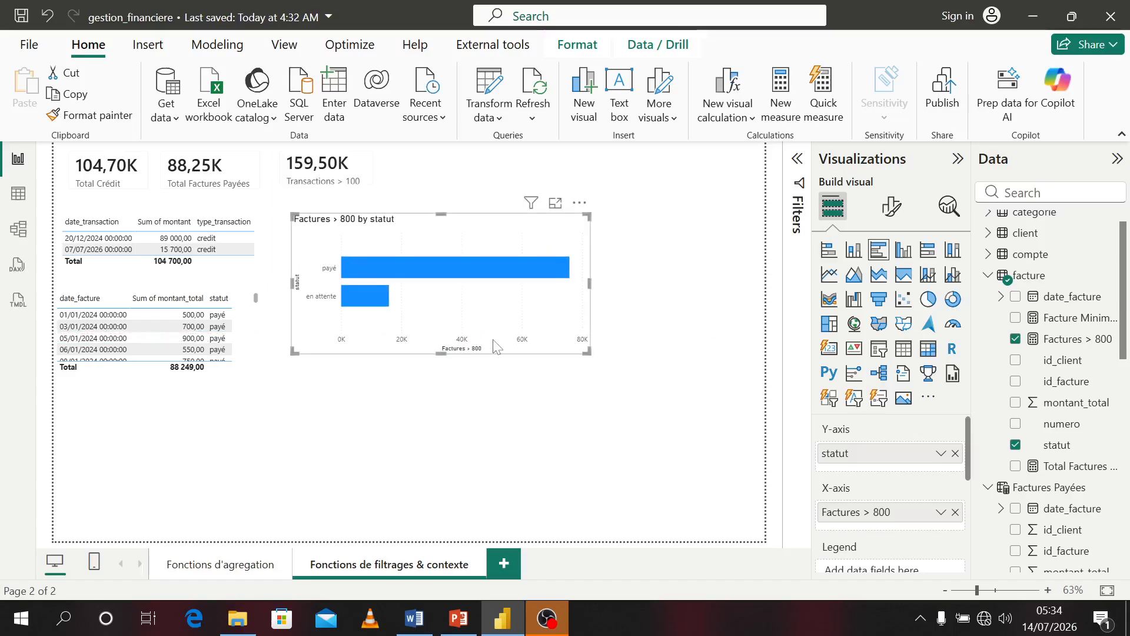
Turn the chart into a card showing only Factures > 800 and place it beside the other cards
{"action": "left_click", "coordinate": [1016, 339]}
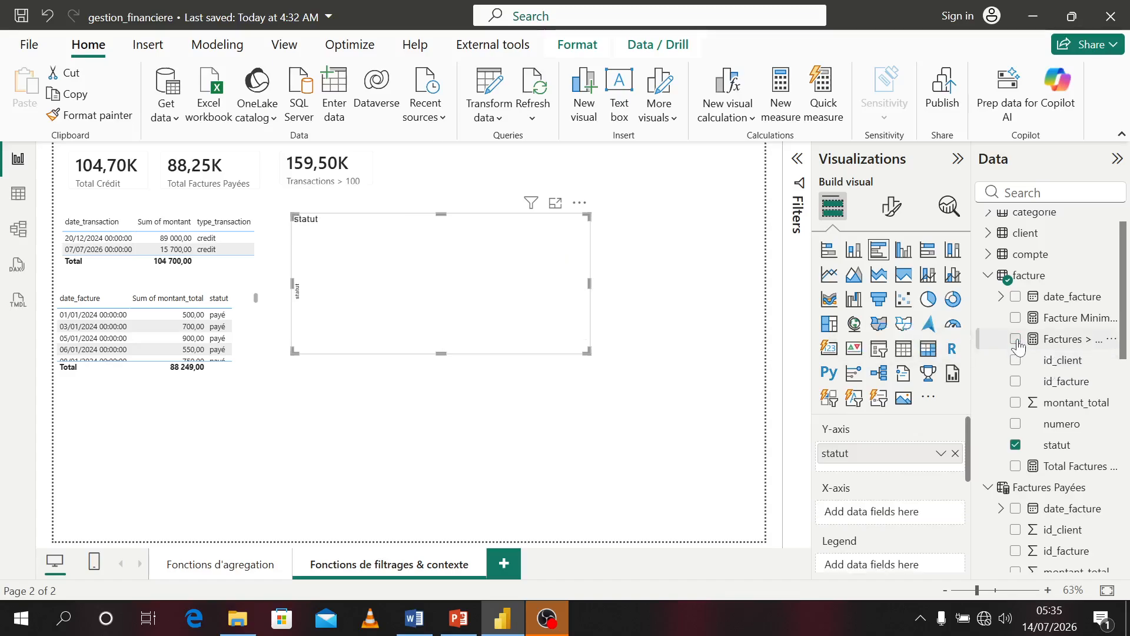
{"action": "left_click", "coordinate": [1015, 445]}
{"action": "left_click", "coordinate": [1016, 340]}
{"action": "left_click", "coordinate": [828, 348]}
{"action": "left_click_drag", "start_coordinate": [582, 348], "coordinate": [418, 194]}
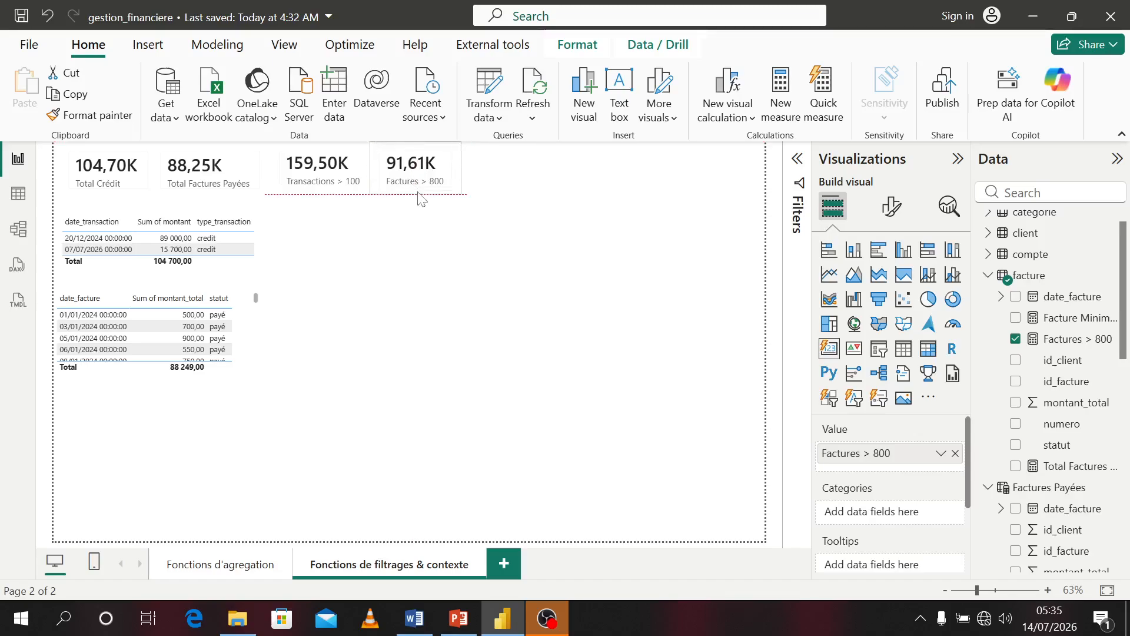
{"action": "left_click", "coordinate": [493, 251]}
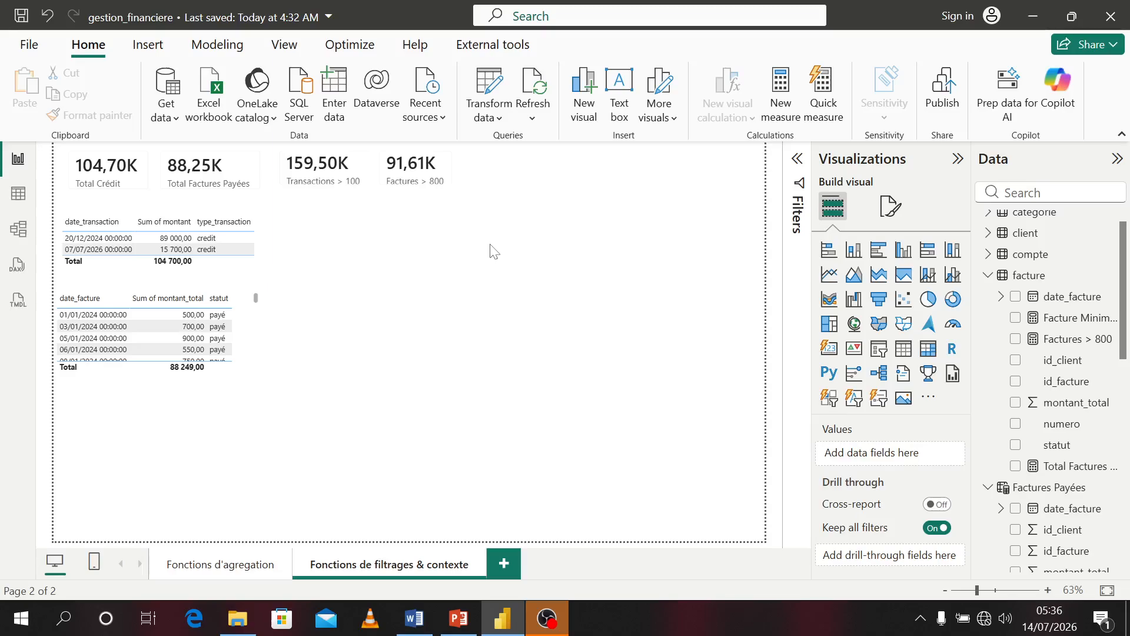
Add a slicer on the transactions date hierarchy's Year and Month and move it beside the transactions table
{"action": "left_click", "coordinate": [879, 353]}
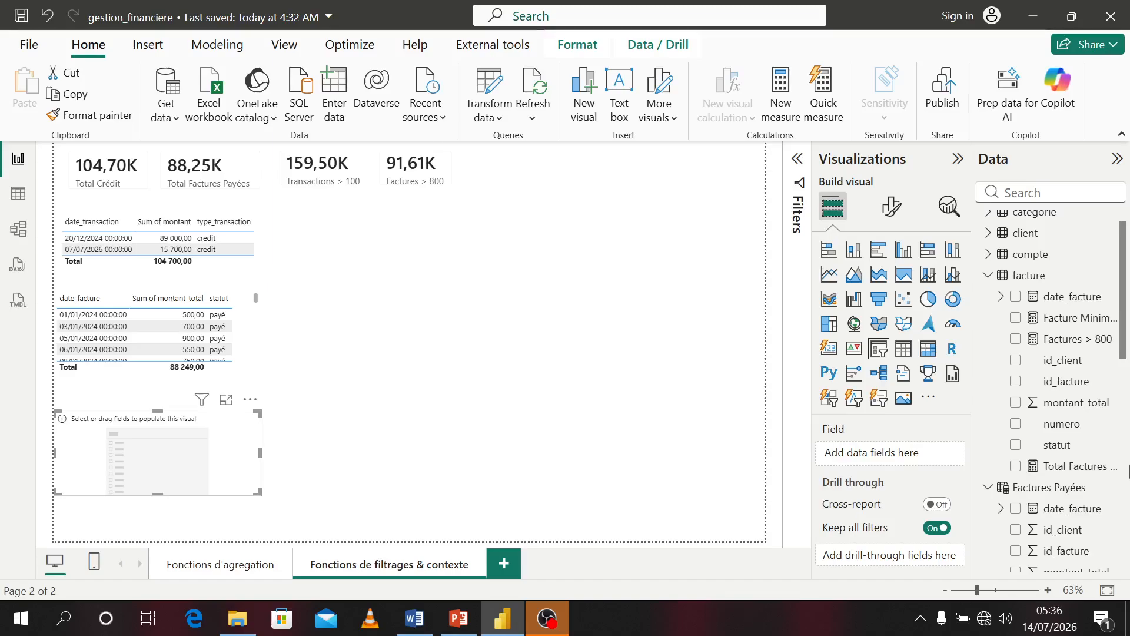
{"action": "scroll", "coordinate": [1053, 521], "scroll_direction": "down", "scroll_amount": 10}
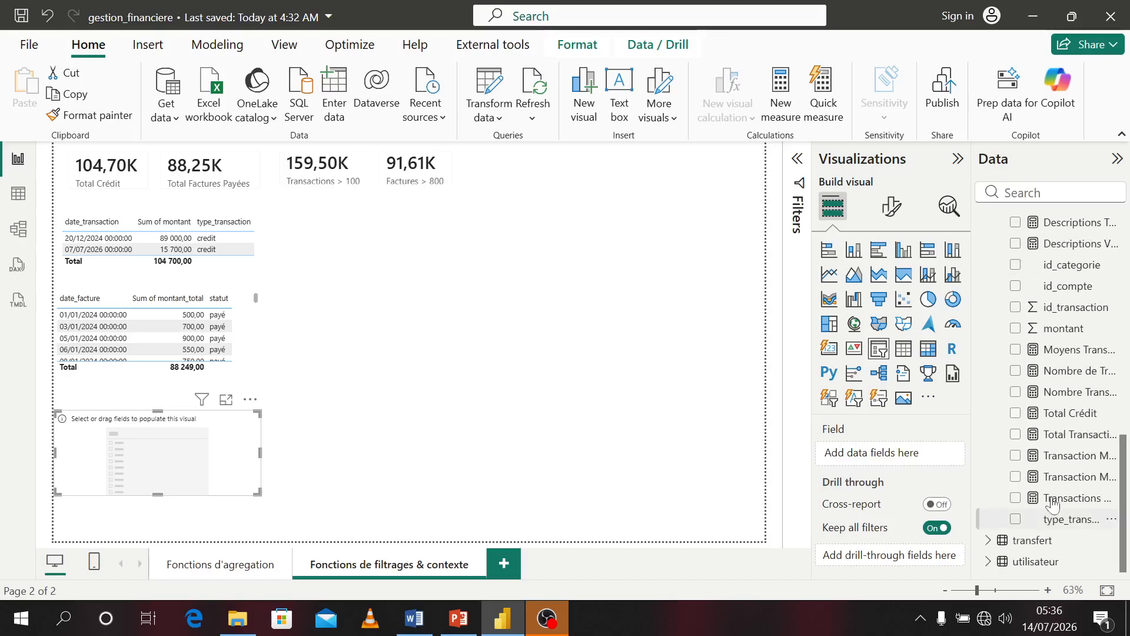
{"action": "scroll", "coordinate": [1054, 371], "scroll_direction": "up", "scroll_amount": 4}
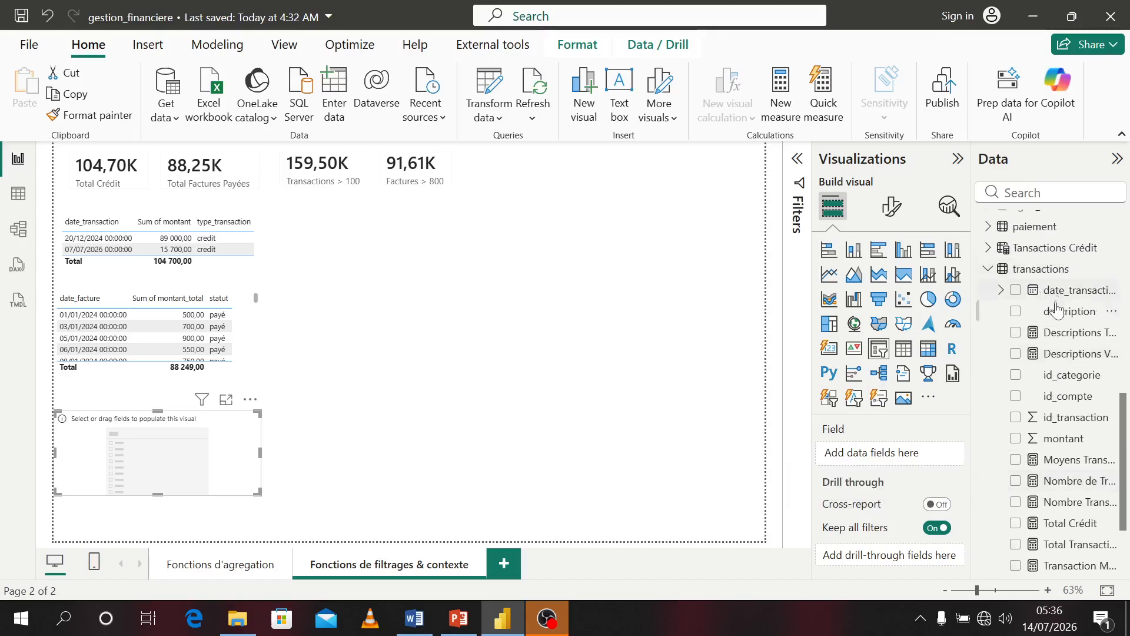
{"action": "left_click", "coordinate": [1002, 291]}
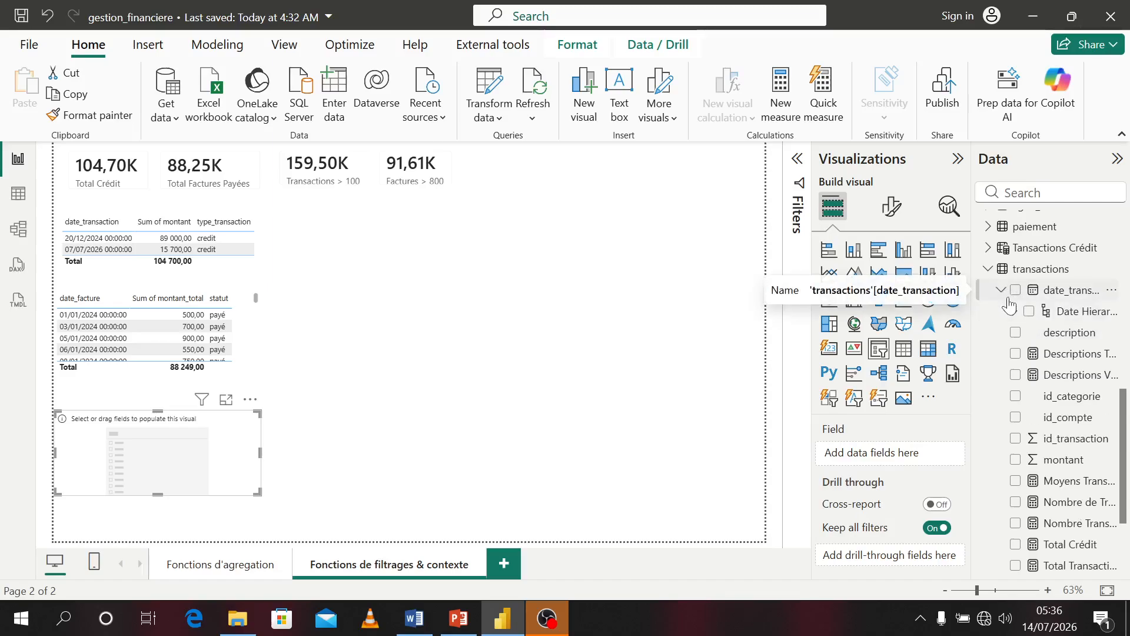
{"action": "left_click", "coordinate": [1014, 311]}
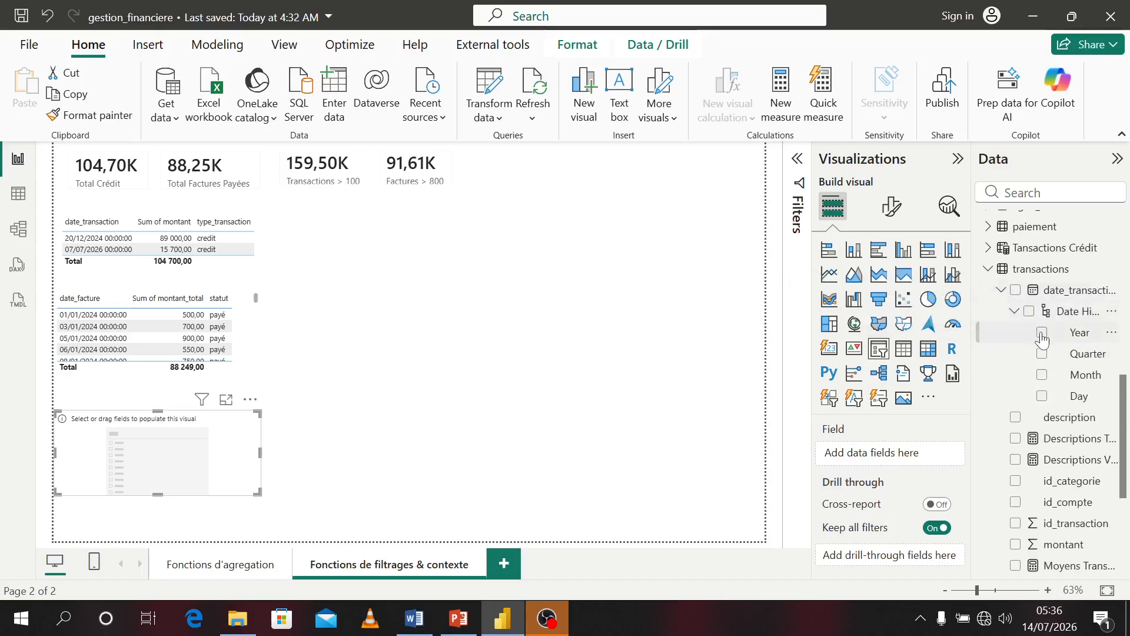
{"action": "left_click", "coordinate": [1043, 334]}
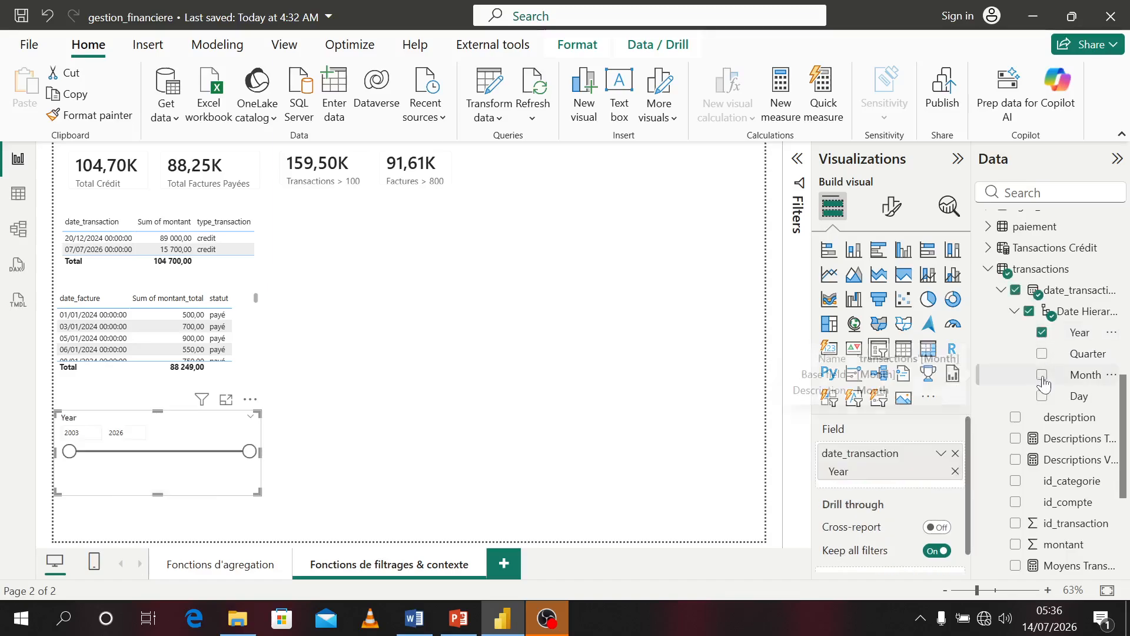
{"action": "left_click", "coordinate": [1042, 378]}
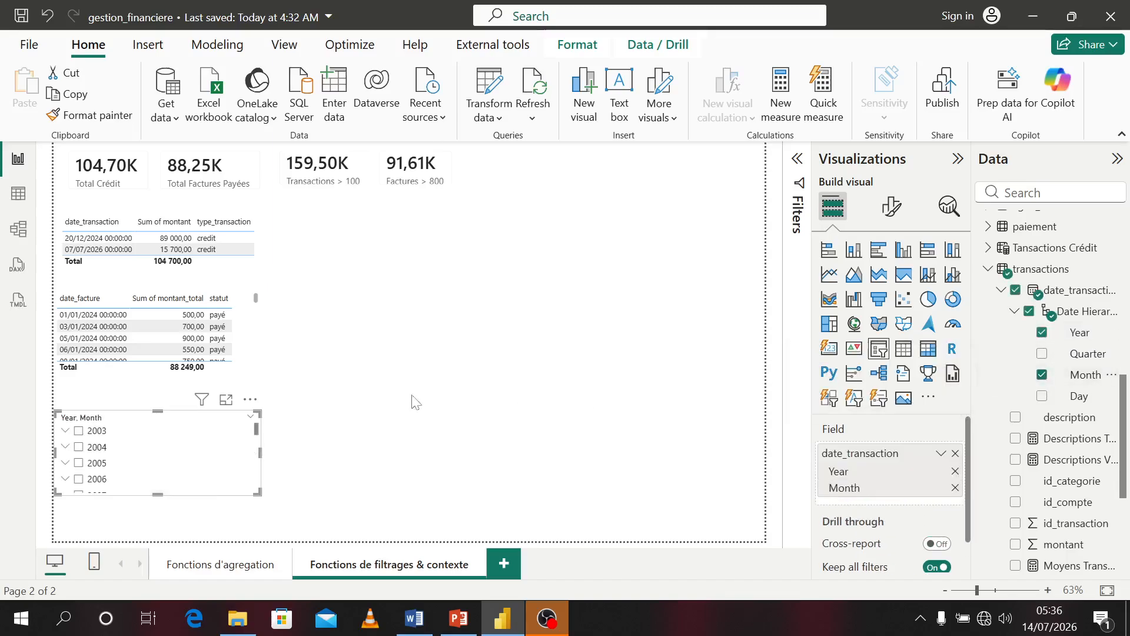
{"action": "left_click", "coordinate": [219, 499]}
{"action": "left_click_drag", "start_coordinate": [253, 496], "coordinate": [340, 290]}
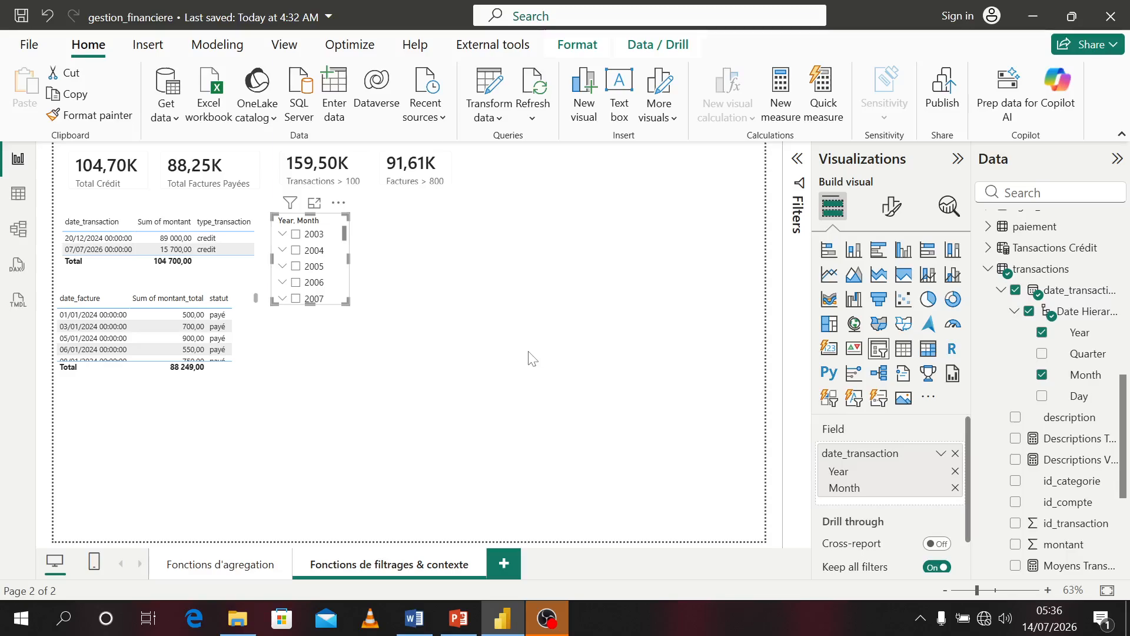
{"action": "left_click", "coordinate": [532, 358]}
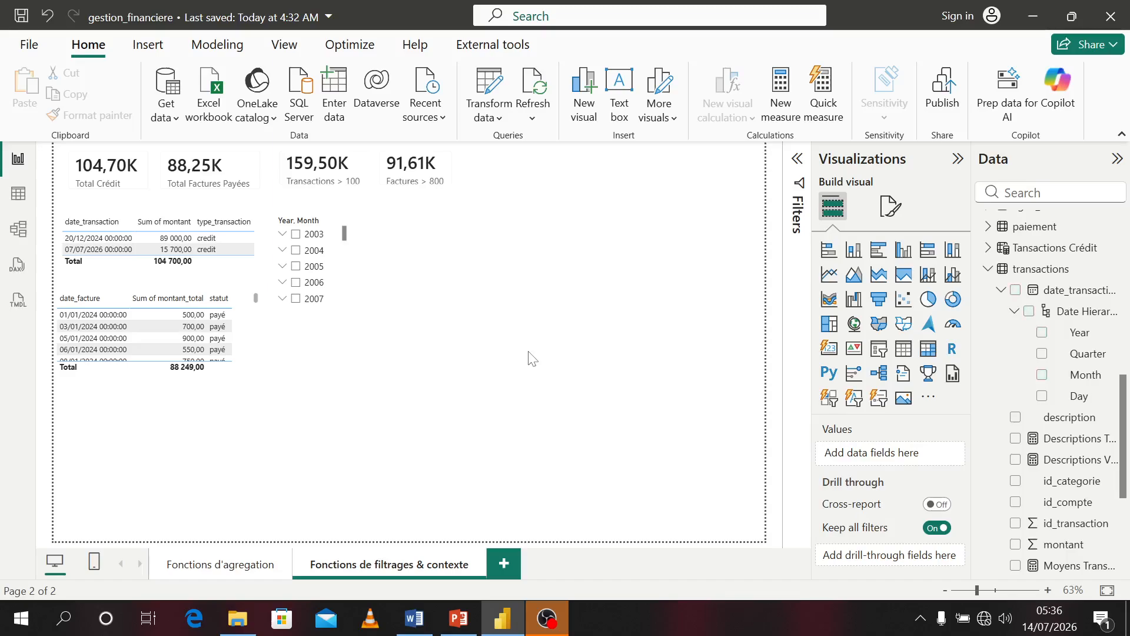
Create a measure in transactions: Crédit avec filtre conservé = CALCULATE(SUM(transactions[montant]),KEEPFILTERS(transactions[type_transaction] = "credit"))
{"action": "right_click", "coordinate": [1040, 275]}
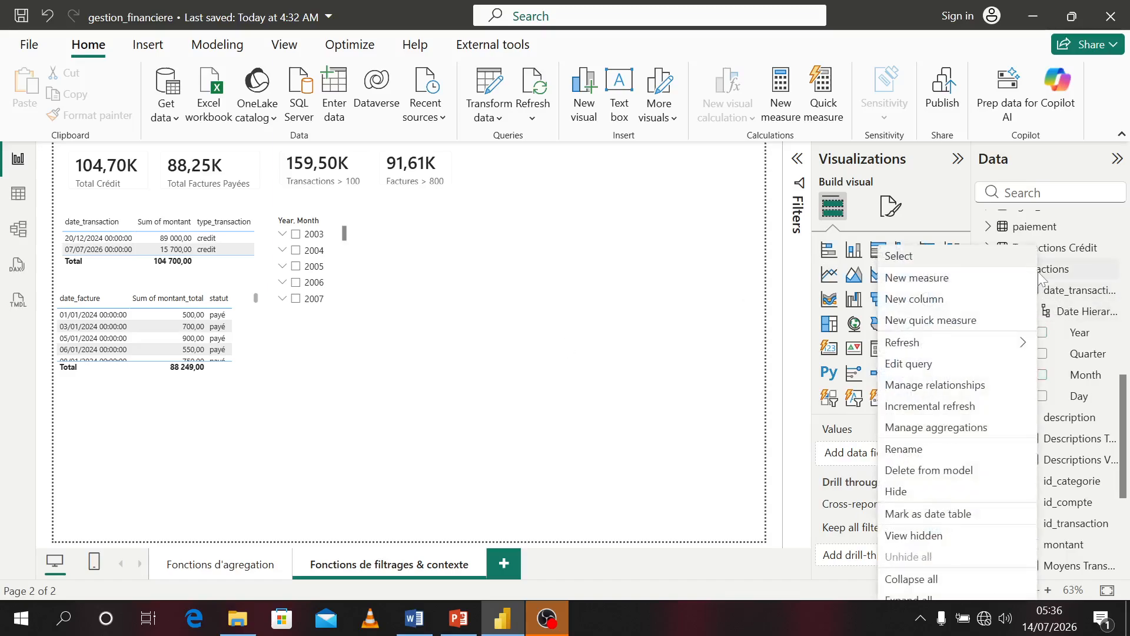
{"action": "left_click", "coordinate": [944, 285]}
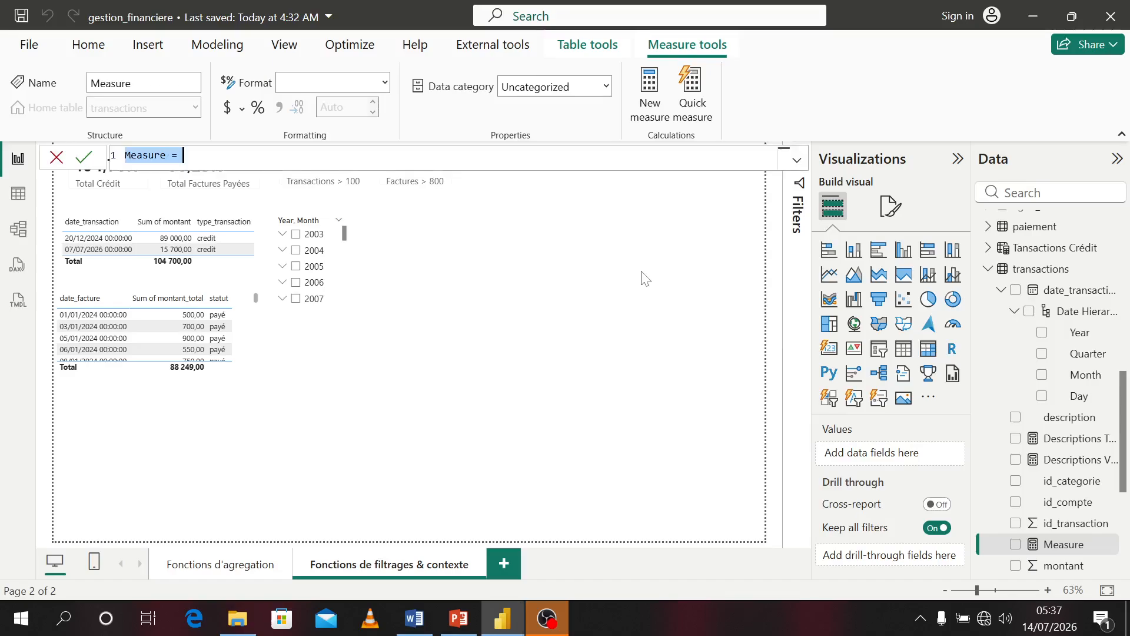
{"action": "type", "text": "Cr"}
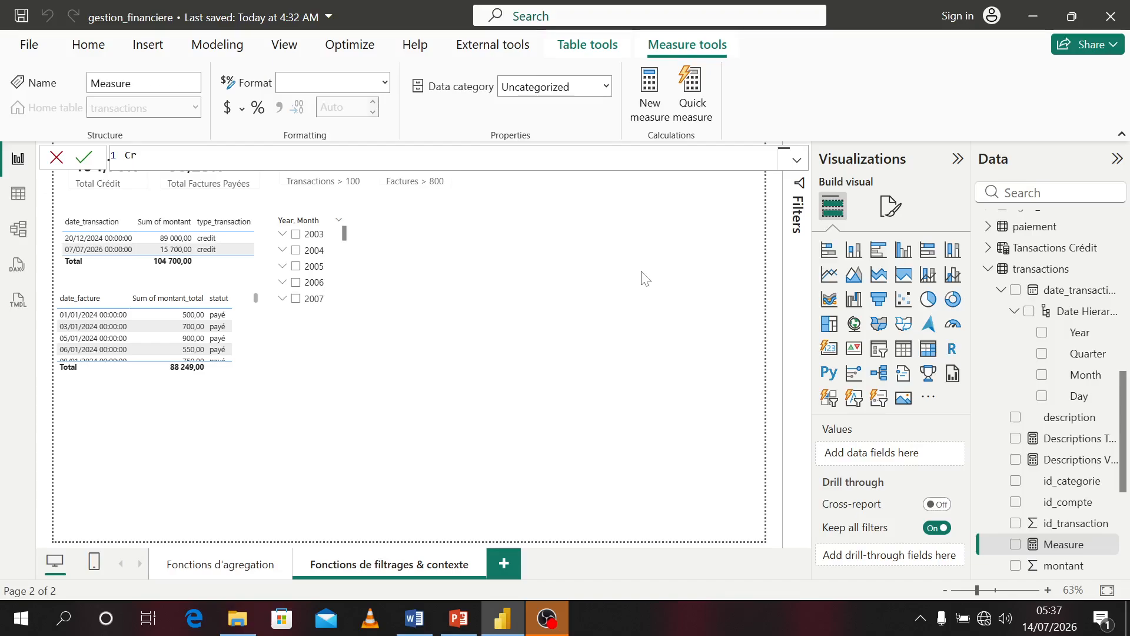
{"action": "type", "text": "édit "}
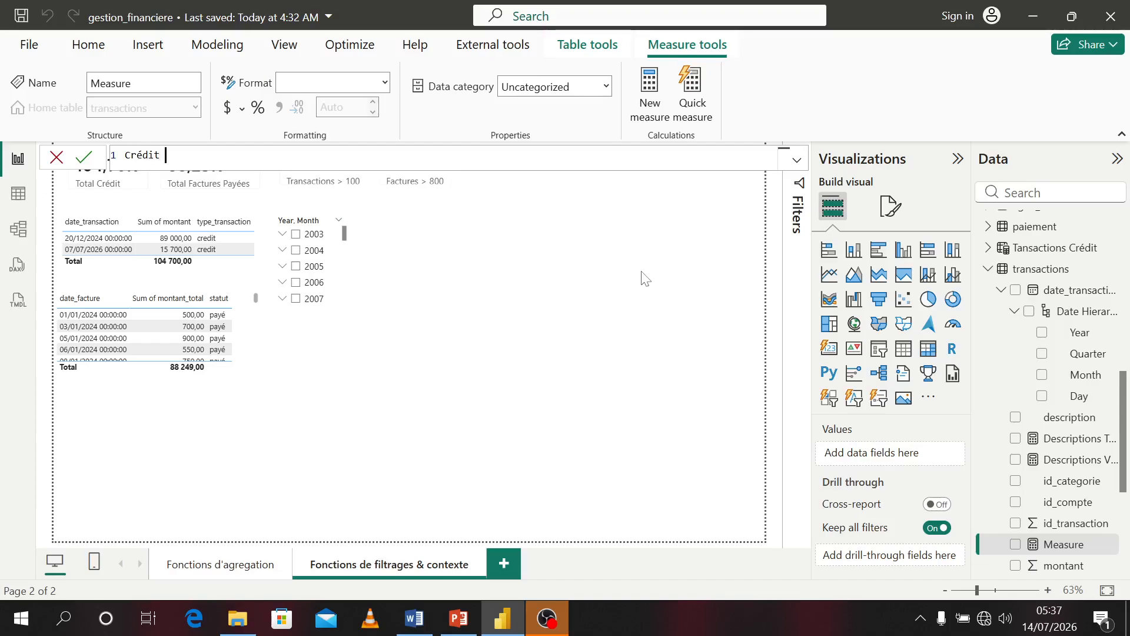
{"action": "type", "text": "avec filtre conservé"}
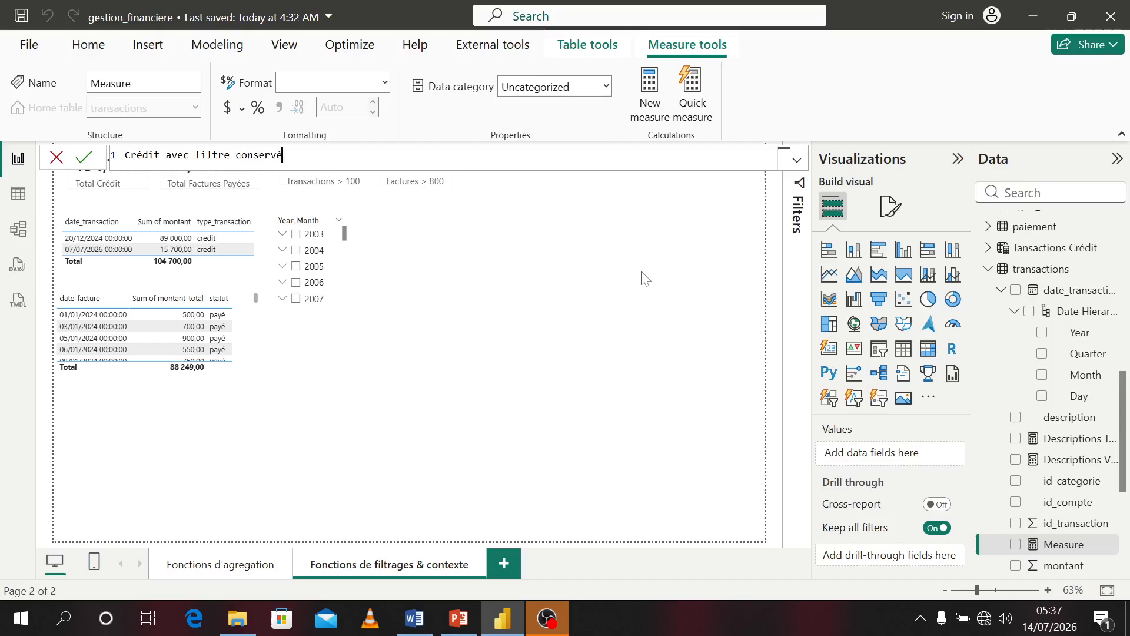
{"action": "type", "text": " = clc"}
{"action": "key", "text": "BackSpace"}
{"action": "key", "text": "BackSpace"}
{"action": "type", "text": "ALCULATE("}
{"action": "key", "text": "Tab"}
{"action": "type", "text": "sum"}
{"action": "key", "text": "Tab"}
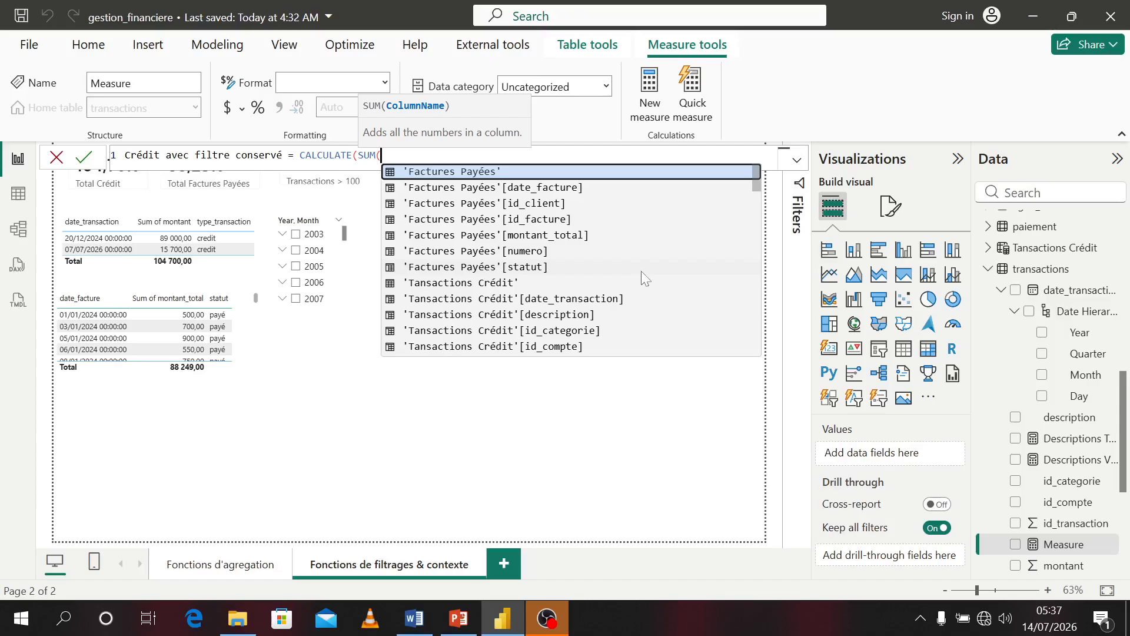
{"action": "type", "text": "mon"}
{"action": "key", "text": "Down"}
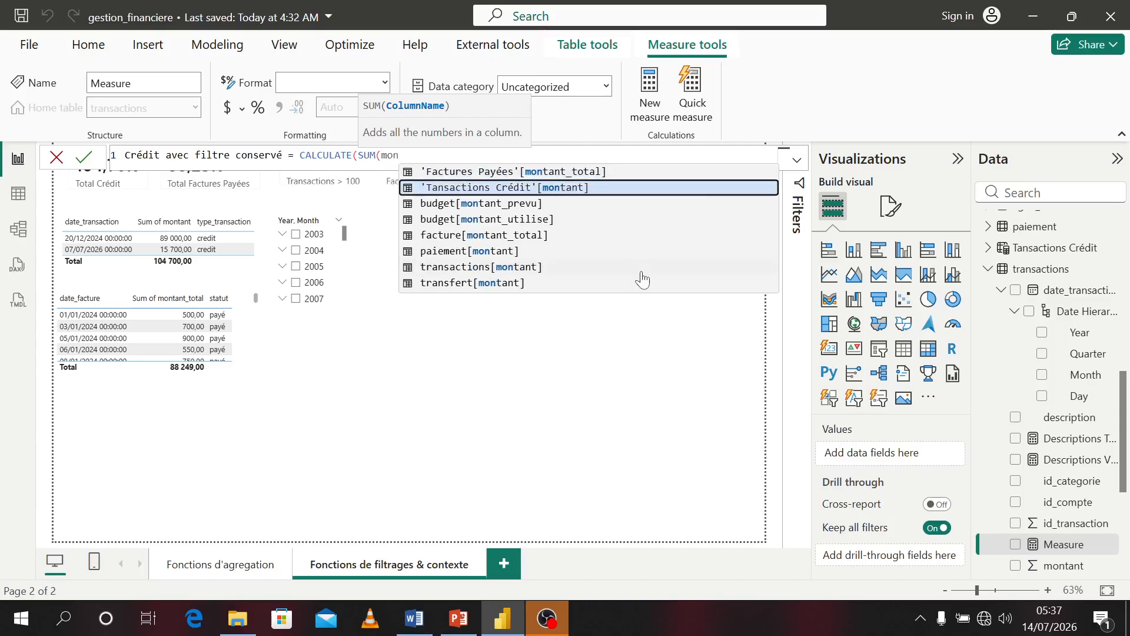
{"action": "key", "text": "Down"}
{"action": "key", "text": "Down"}
{"action": "key", "text": "Down"}
{"action": "key", "text": "Down"}
{"action": "key", "text": "Down"}
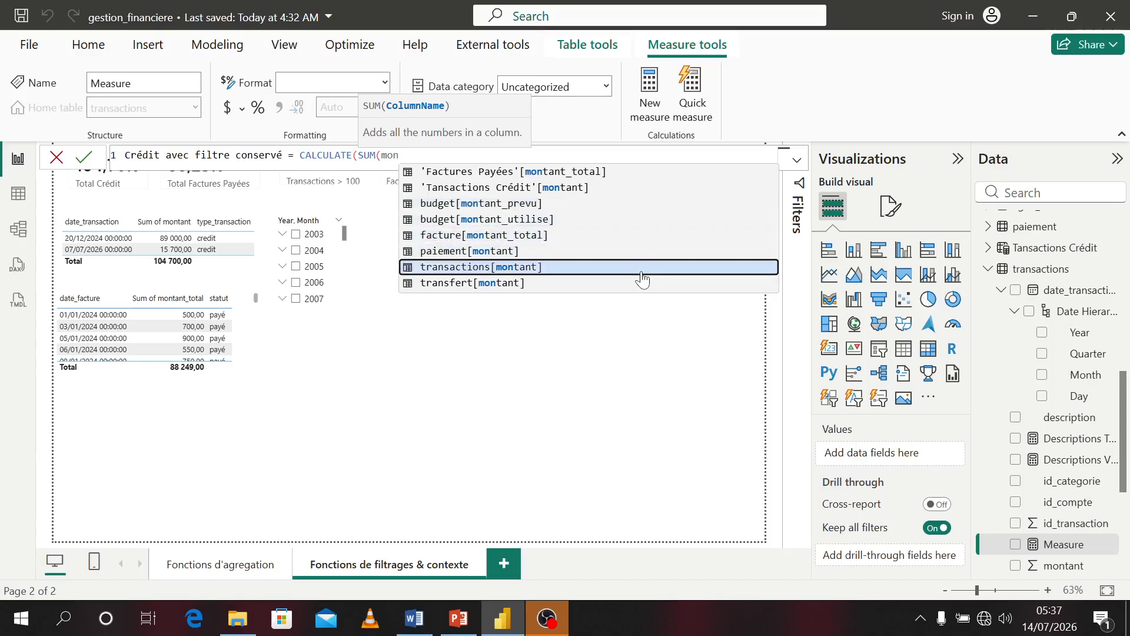
{"action": "key", "text": "Tab"}
{"action": "type", "text": ")"}
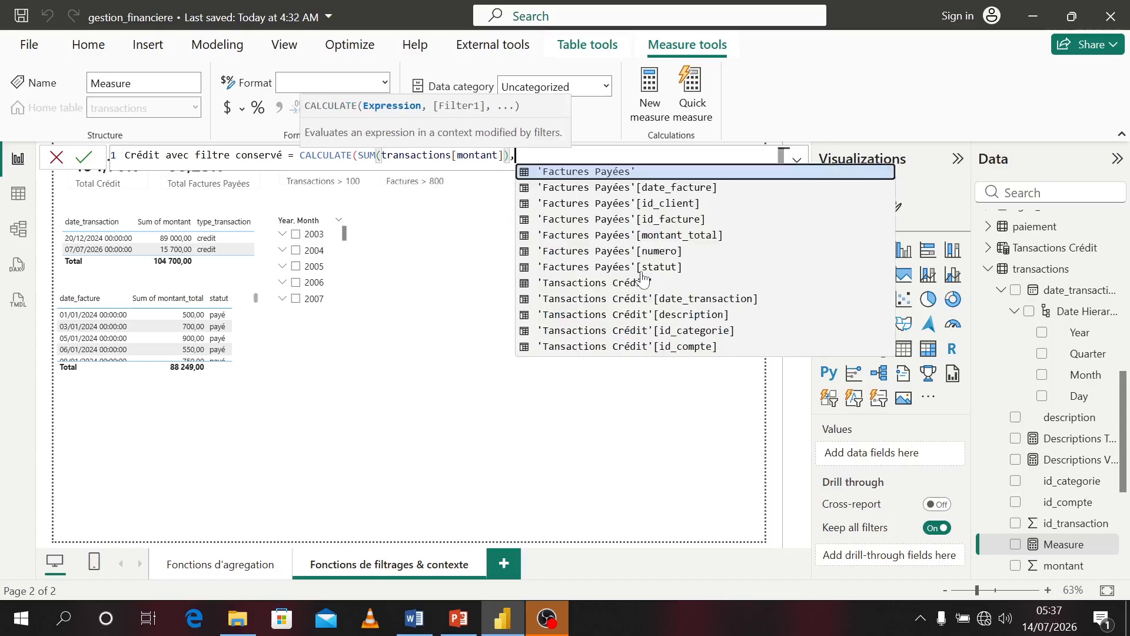
{"action": "type", "text": ","}
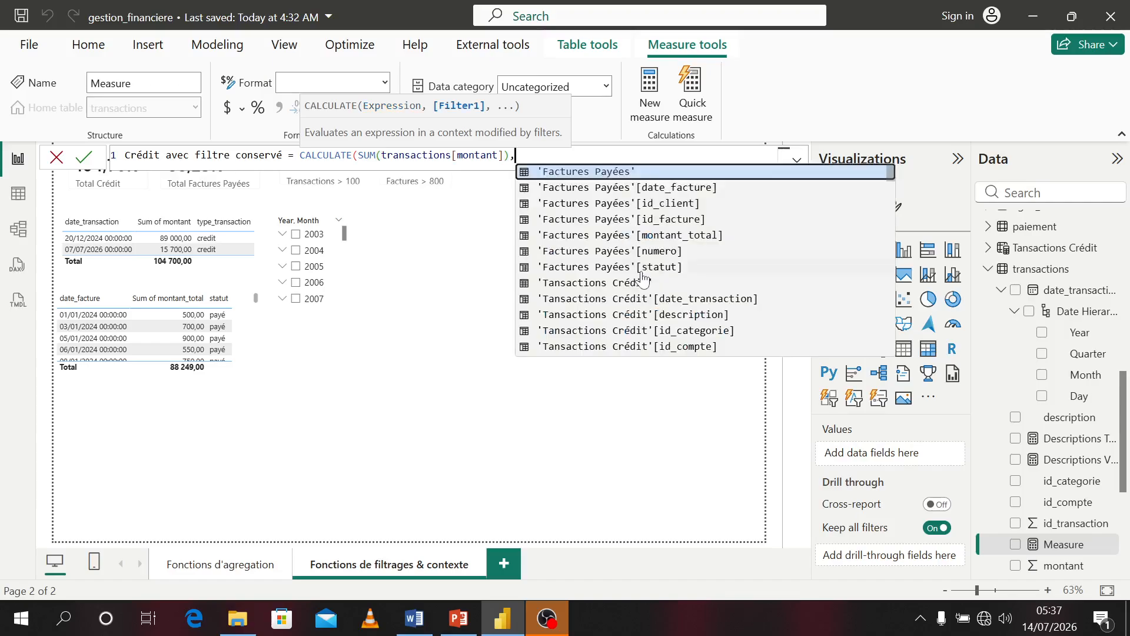
{"action": "type", "text": "ke"}
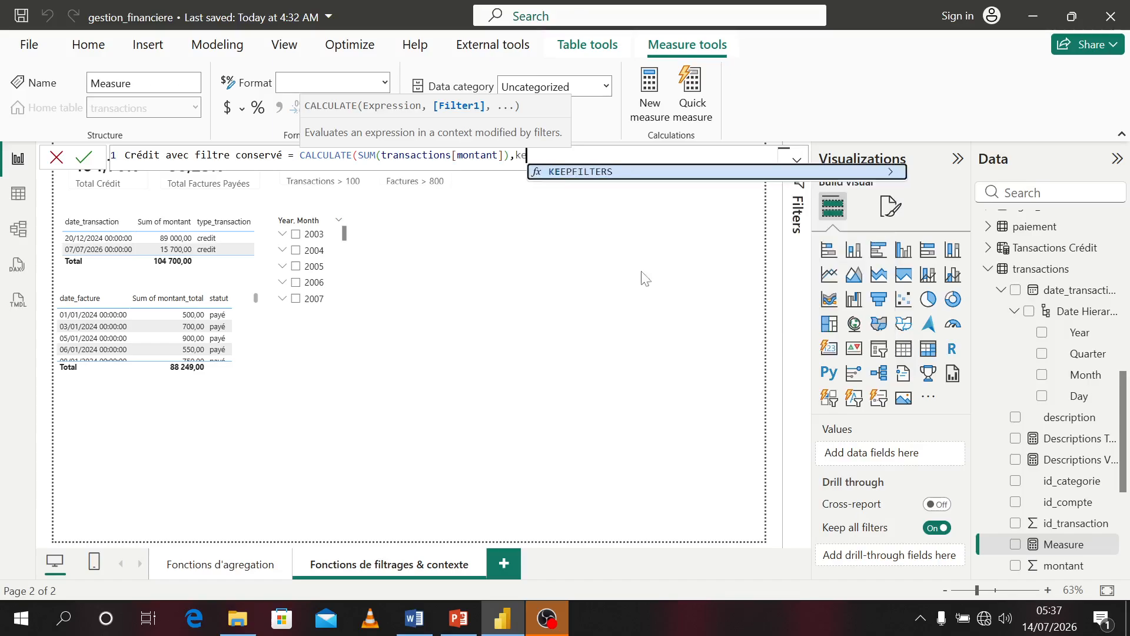
{"action": "key", "text": "Tab"}
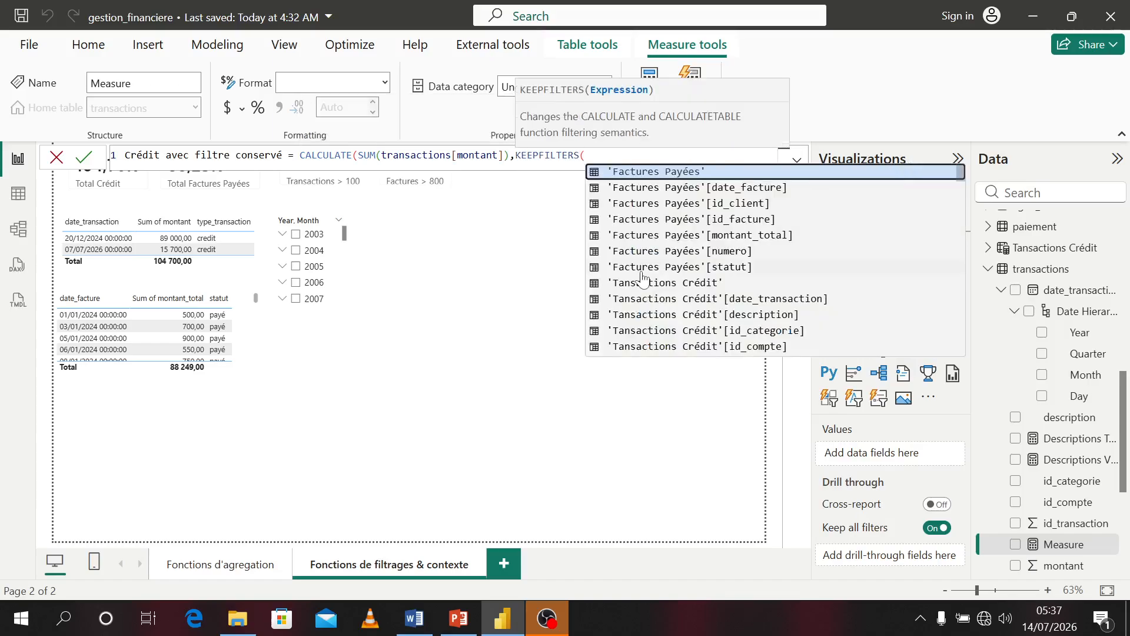
{"action": "type", "text": "type"}
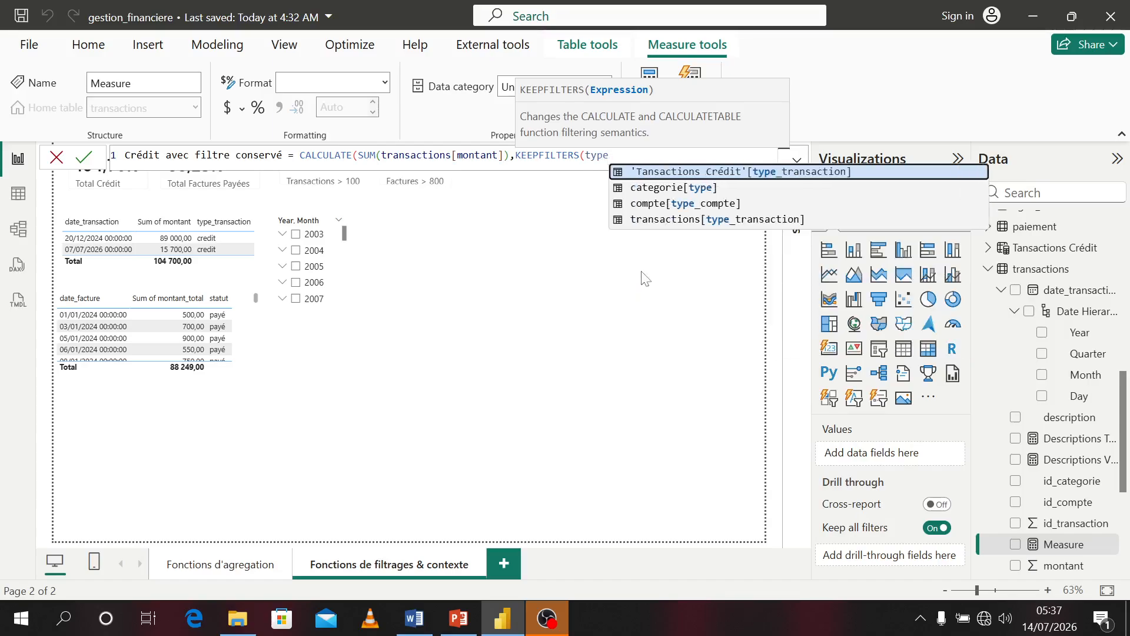
{"action": "key", "text": "Down"}
{"action": "key", "text": "Down"}
{"action": "key", "text": "Down"}
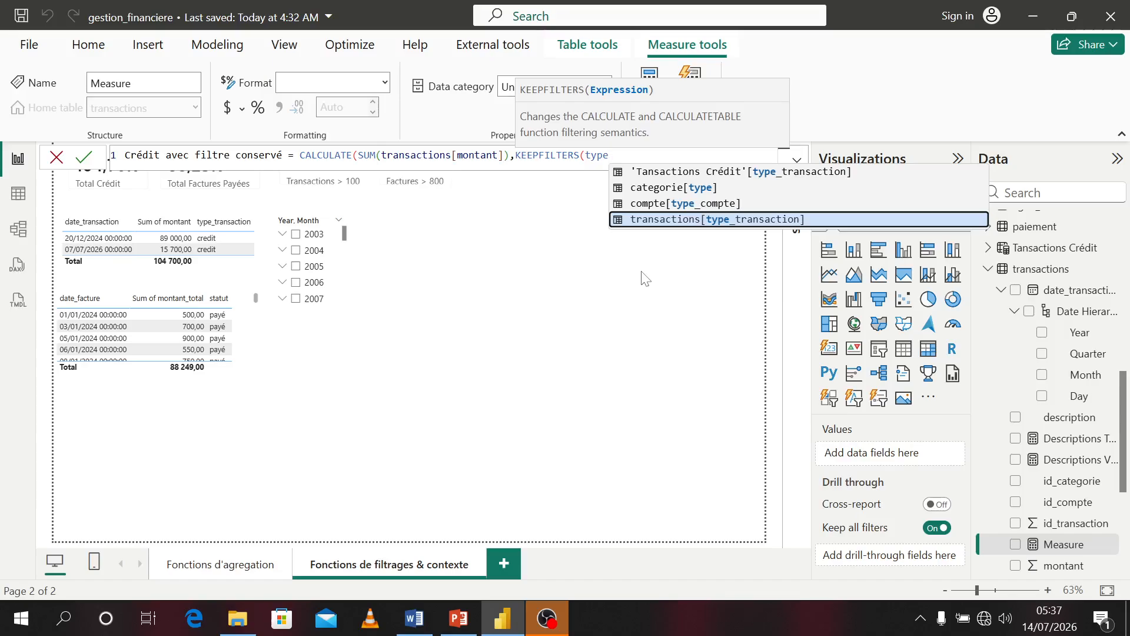
{"action": "key", "text": "Tab"}
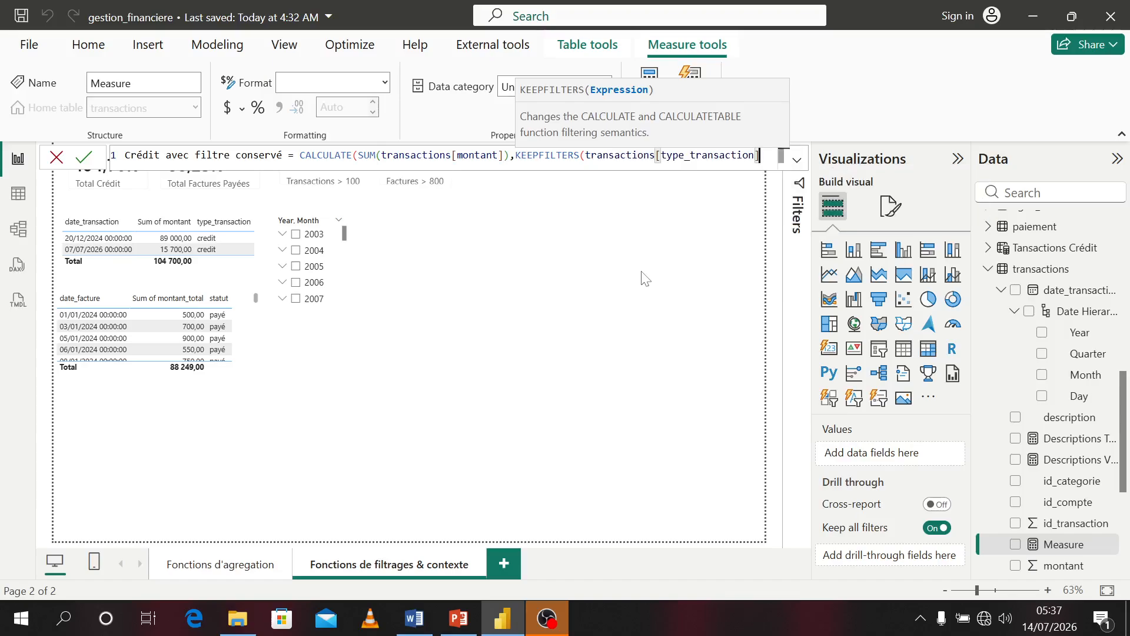
{"action": "type", "text": "= \"crre"}
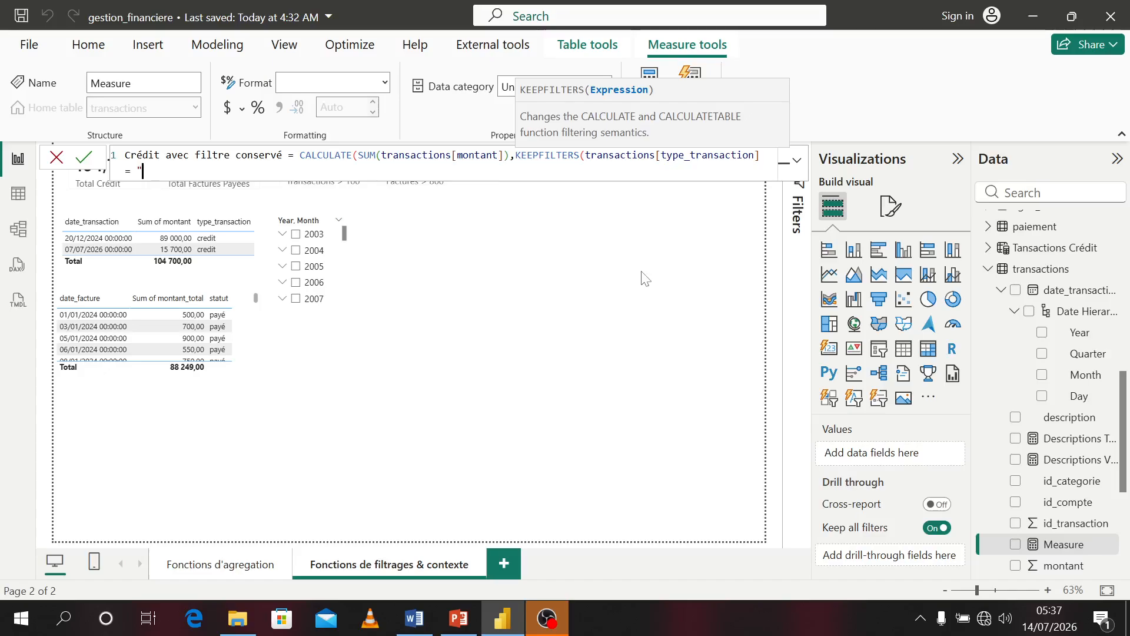
{"action": "key", "text": "BackSpace"}
{"action": "key", "text": "BackSpace"}
{"action": "type", "text": "edité"}
{"action": "key", "text": "BackSpace"}
{"action": "type", "text": "\"))"}
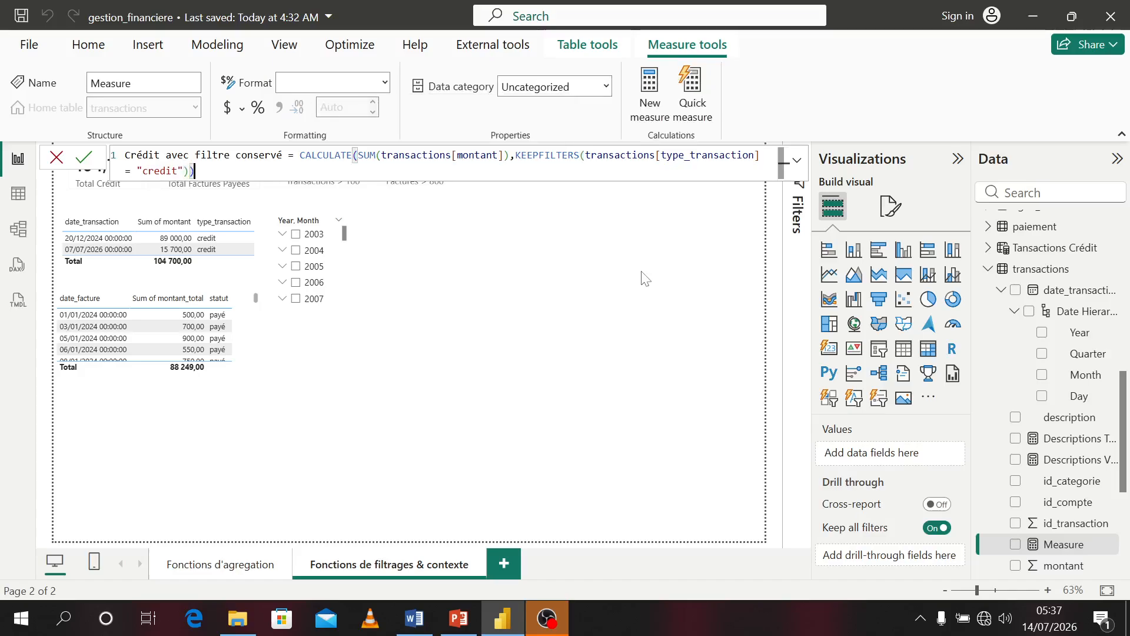
{"action": "key", "text": "Return"}
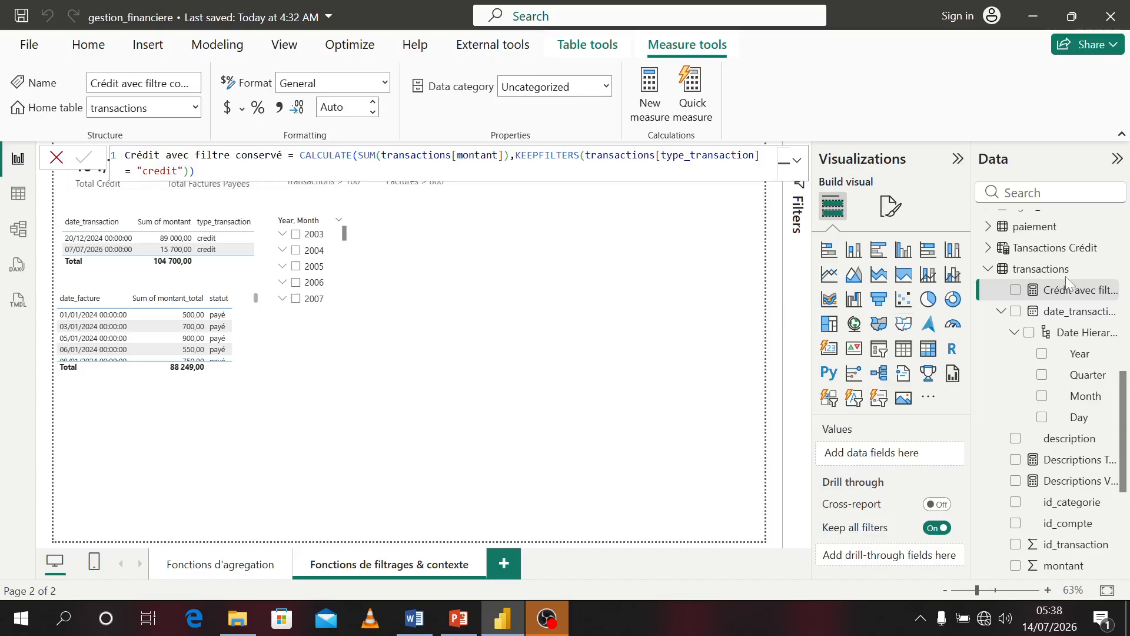
Display Crédit avec filtre conservé as a card and place it beside the other cards at the top
{"action": "left_click", "coordinate": [1017, 294]}
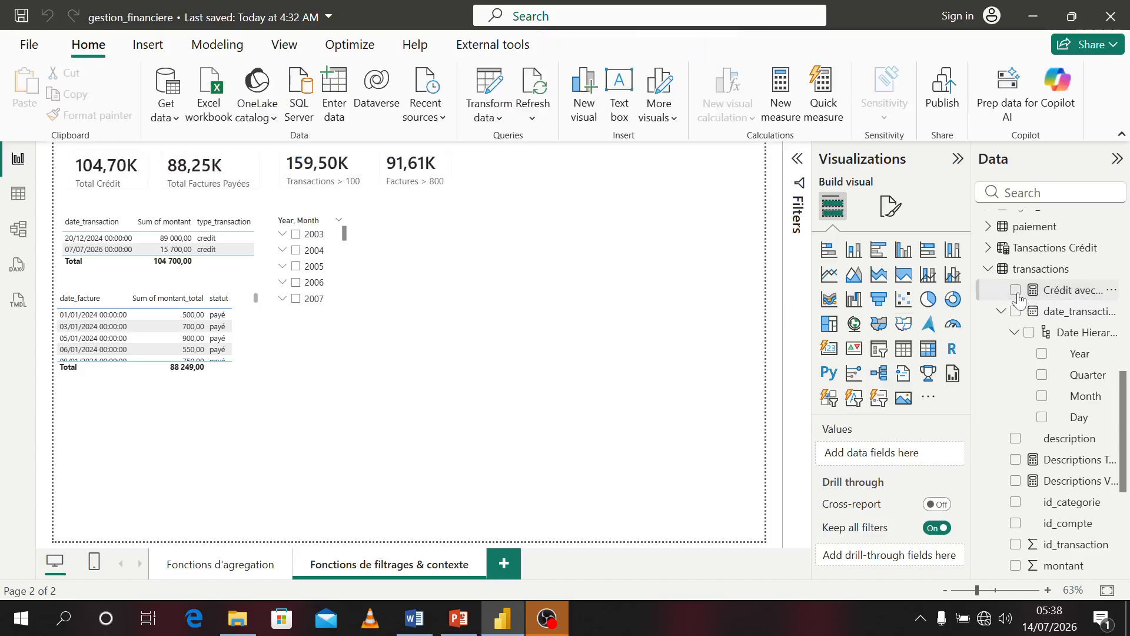
{"action": "left_click", "coordinate": [1016, 290]}
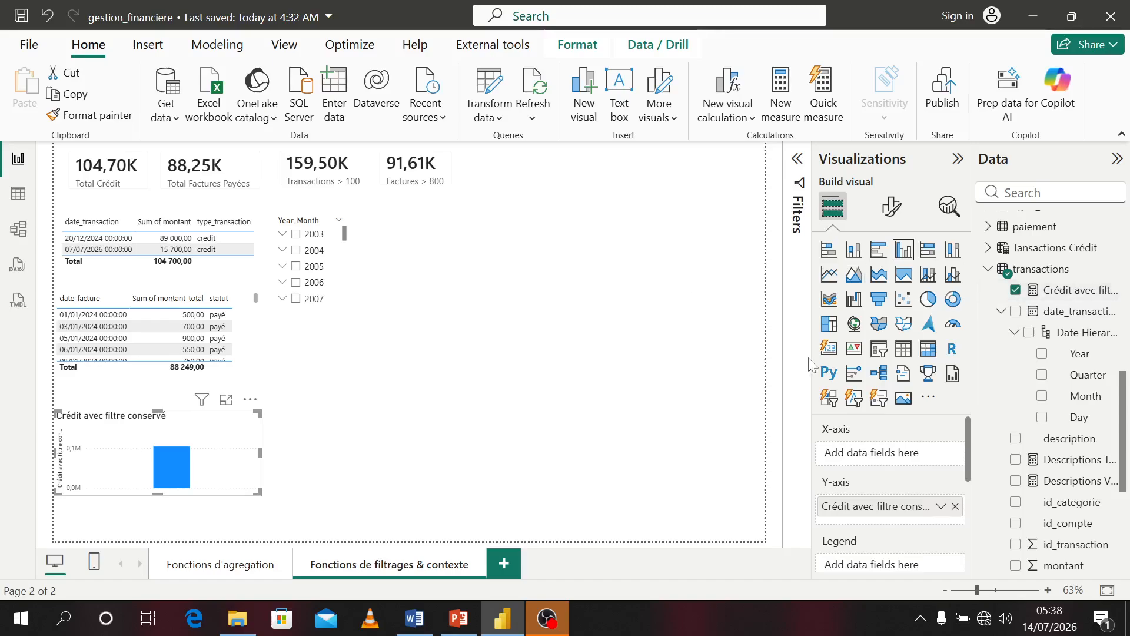
{"action": "left_click", "coordinate": [904, 349]}
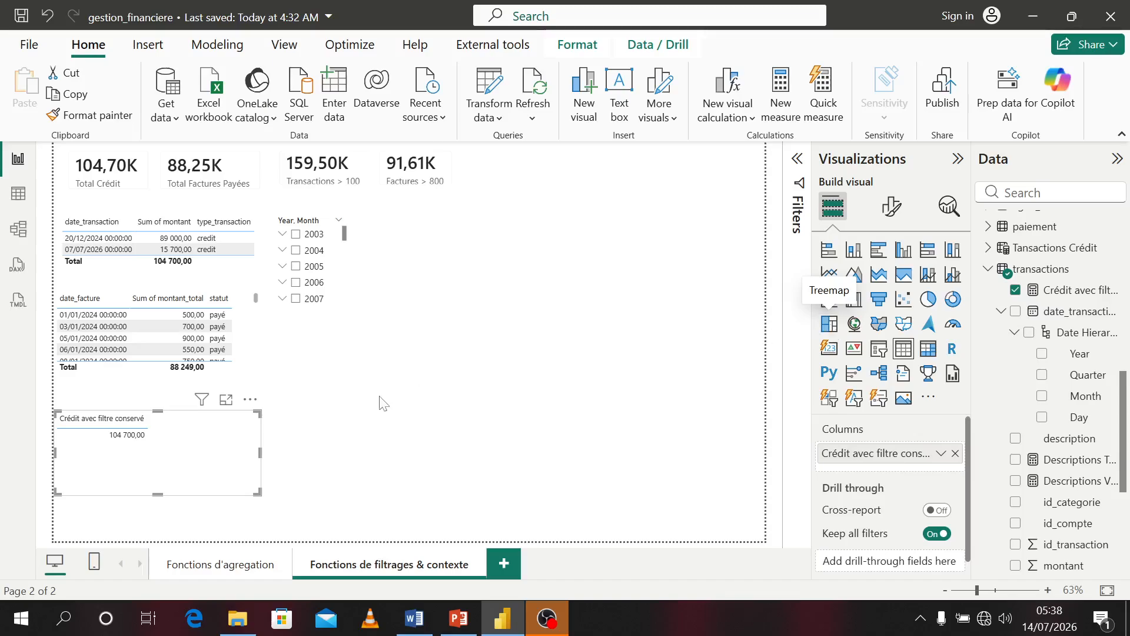
{"action": "left_click", "coordinate": [830, 348]}
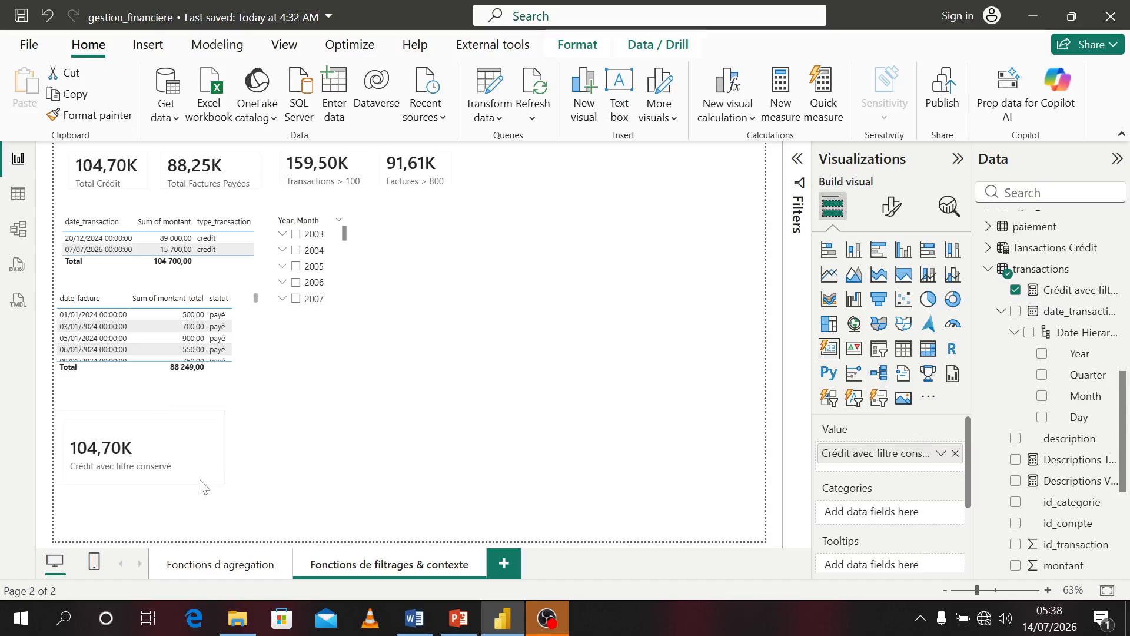
{"action": "left_click_drag", "start_coordinate": [223, 438], "coordinate": [589, 175]}
{"action": "left_click_drag", "start_coordinate": [526, 202], "coordinate": [527, 193]}
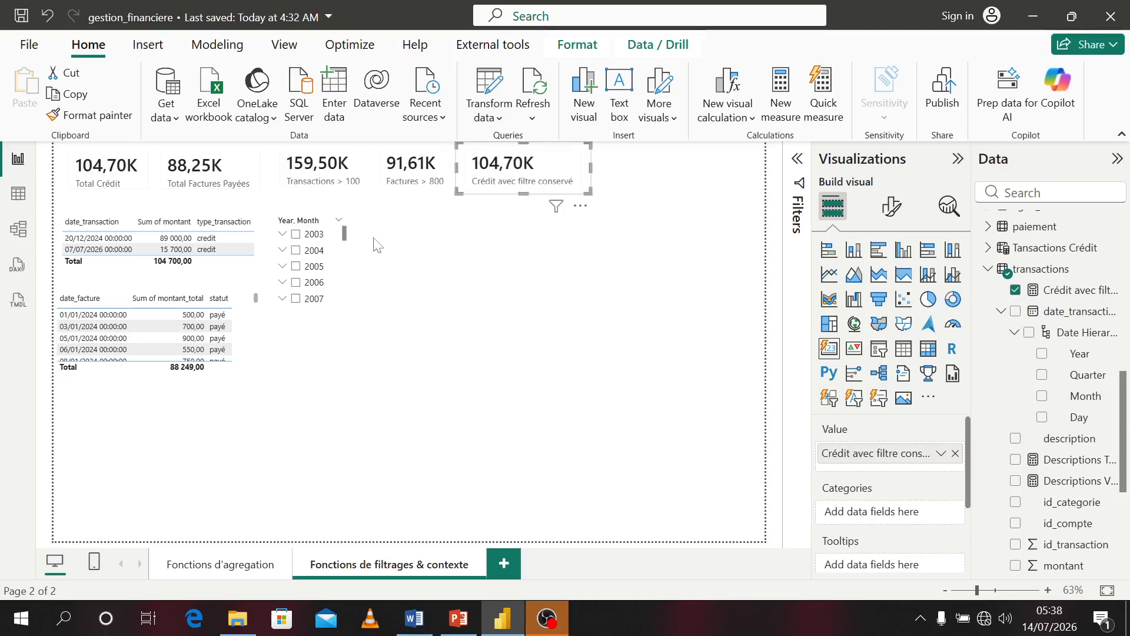
Move the date slicer under the new card and filter it by selecting 2025, 2024, then 2026 in turn
{"action": "left_click_drag", "start_coordinate": [353, 272], "coordinate": [559, 303]}
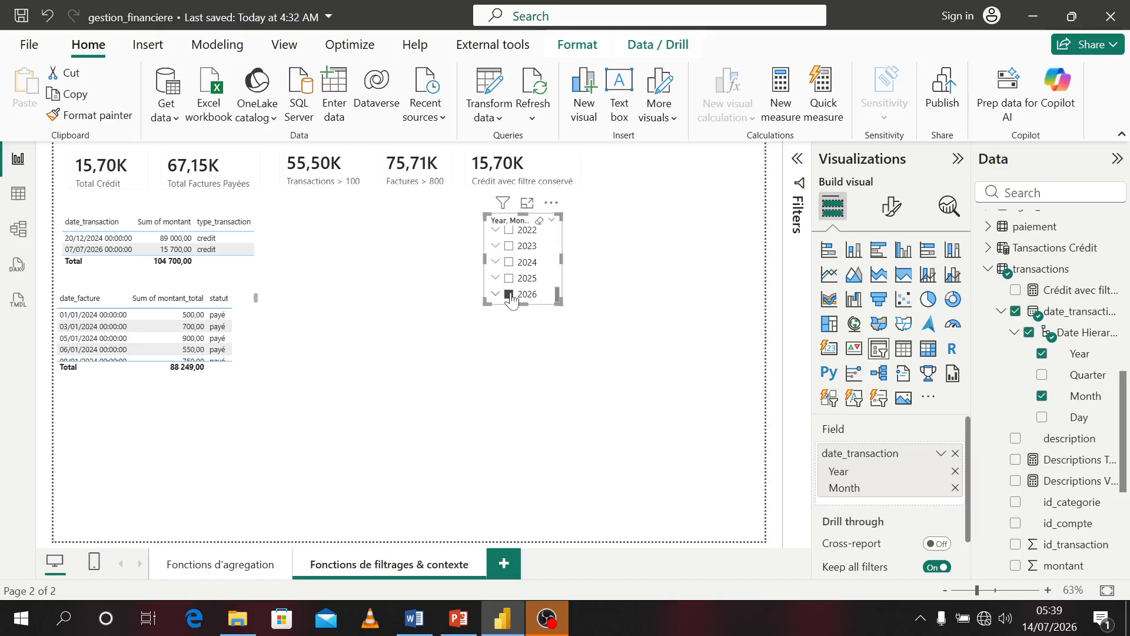
{"action": "left_click", "coordinate": [510, 279]}
{"action": "left_click", "coordinate": [510, 263]}
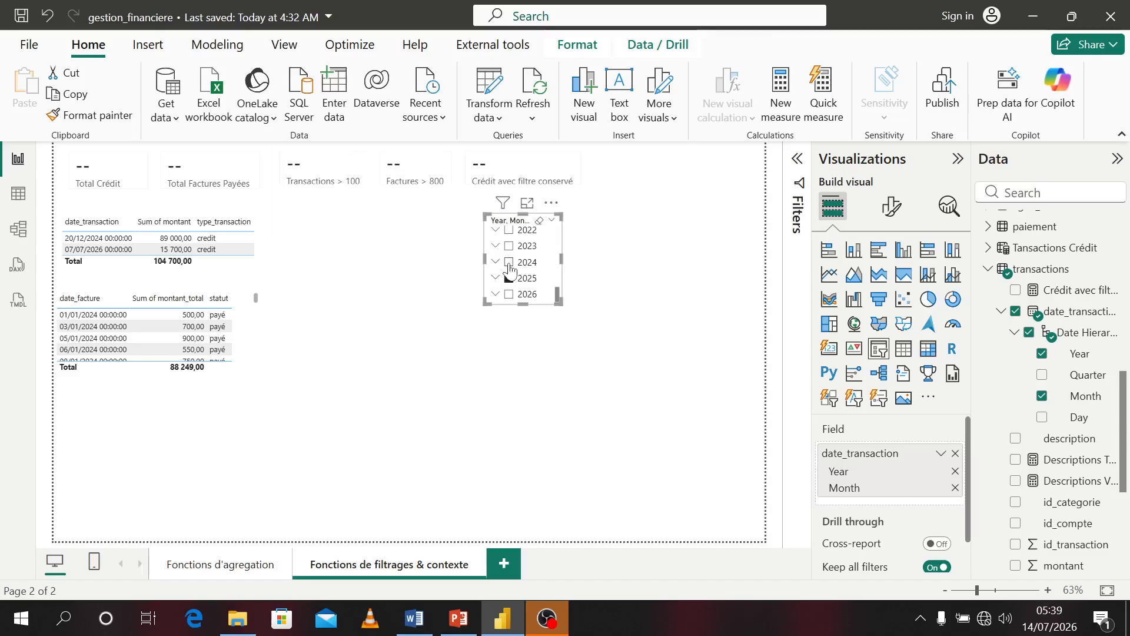
{"action": "left_click", "coordinate": [516, 296]}
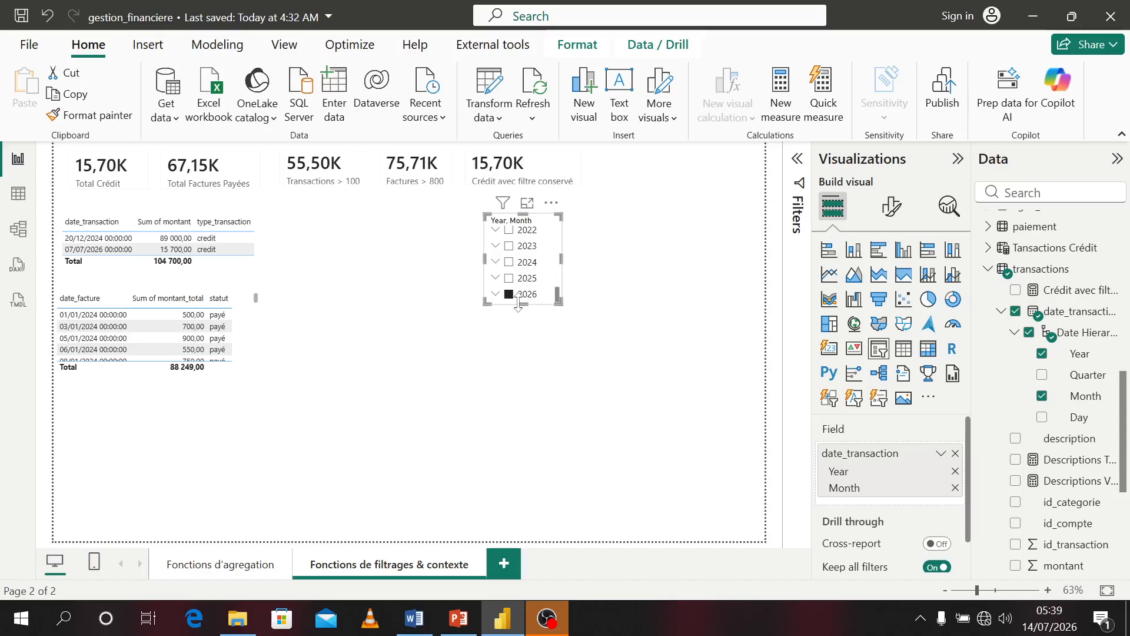
Move the date slicer left, next to the transactions table, and deselect it
{"action": "left_click_drag", "start_coordinate": [551, 261], "coordinate": [336, 257]}
{"action": "left_click", "coordinate": [611, 263]}
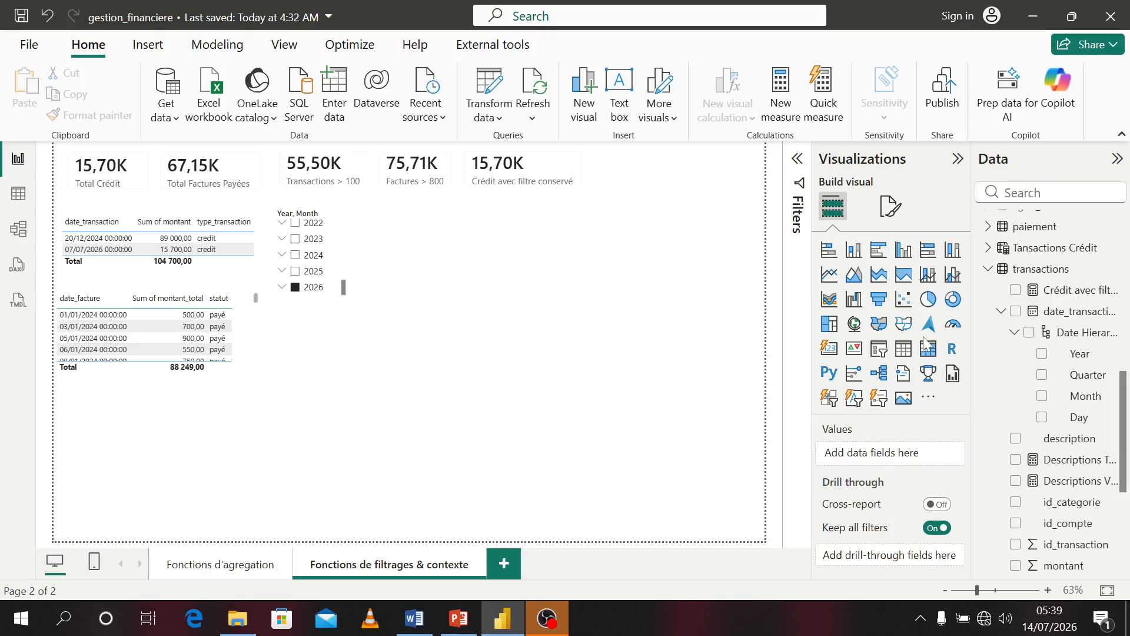
Create a new measure in the facture table and name it Factures Payées Filtrées
{"action": "scroll", "coordinate": [1049, 305], "scroll_direction": "up", "scroll_amount": 2}
{"action": "scroll", "coordinate": [1050, 304], "scroll_direction": "up", "scroll_amount": 6}
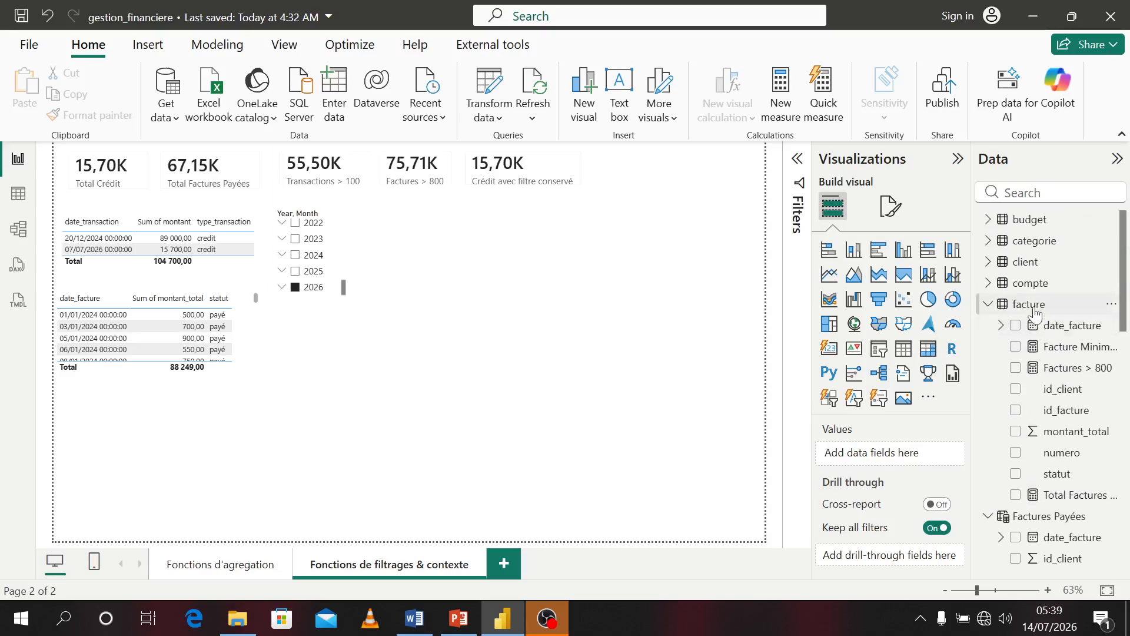
{"action": "right_click", "coordinate": [1036, 315]}
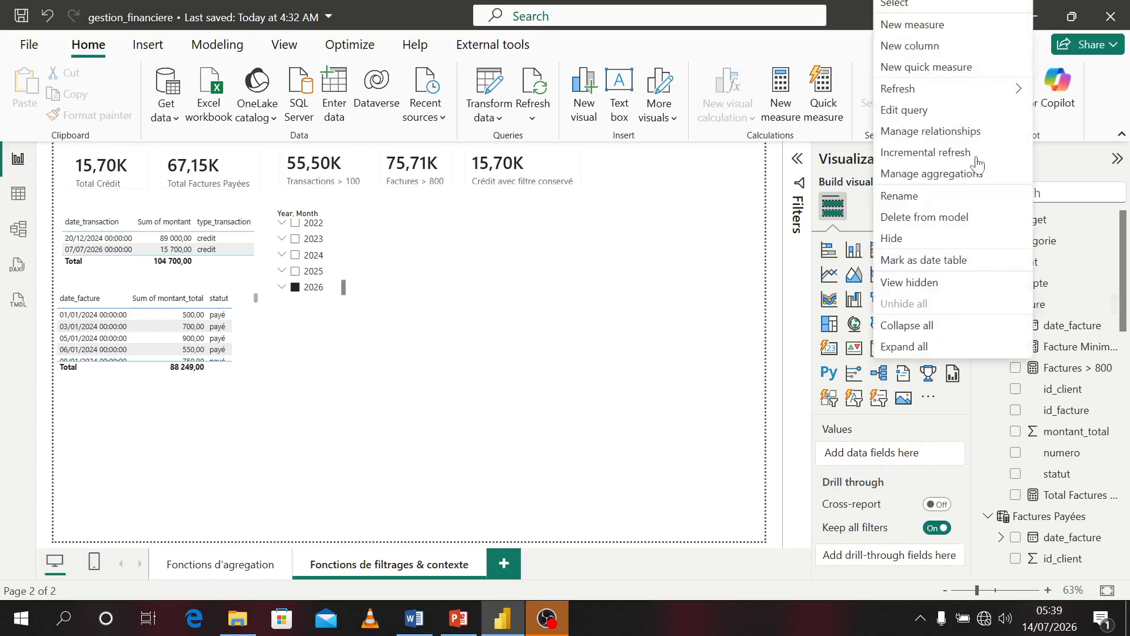
{"action": "left_click", "coordinate": [896, 24]}
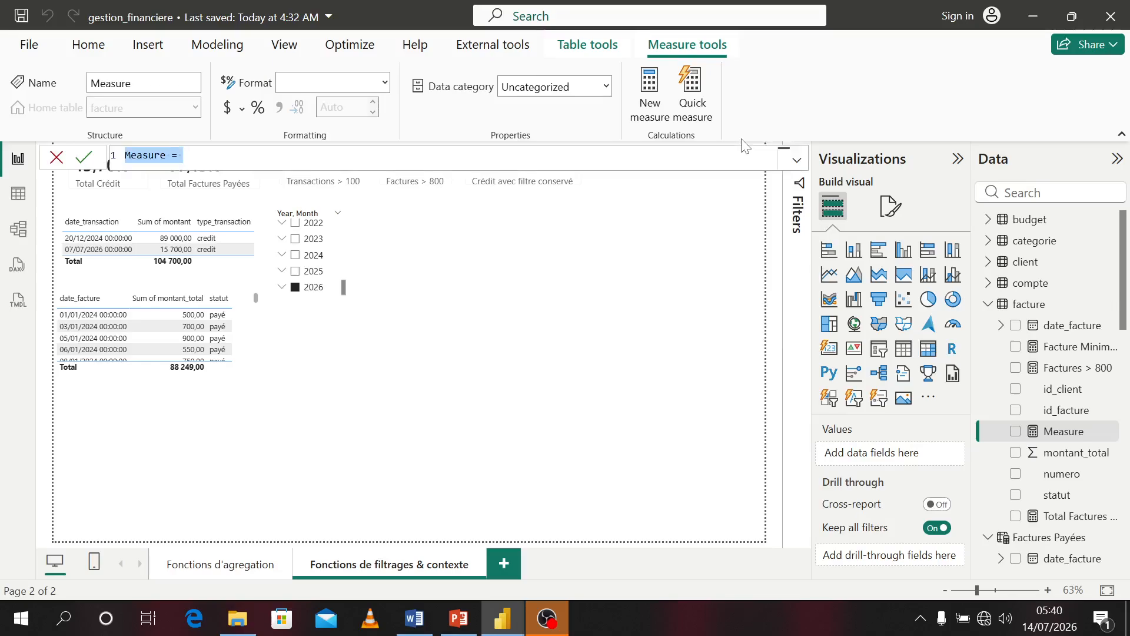
{"action": "type", "text": "Factures"}
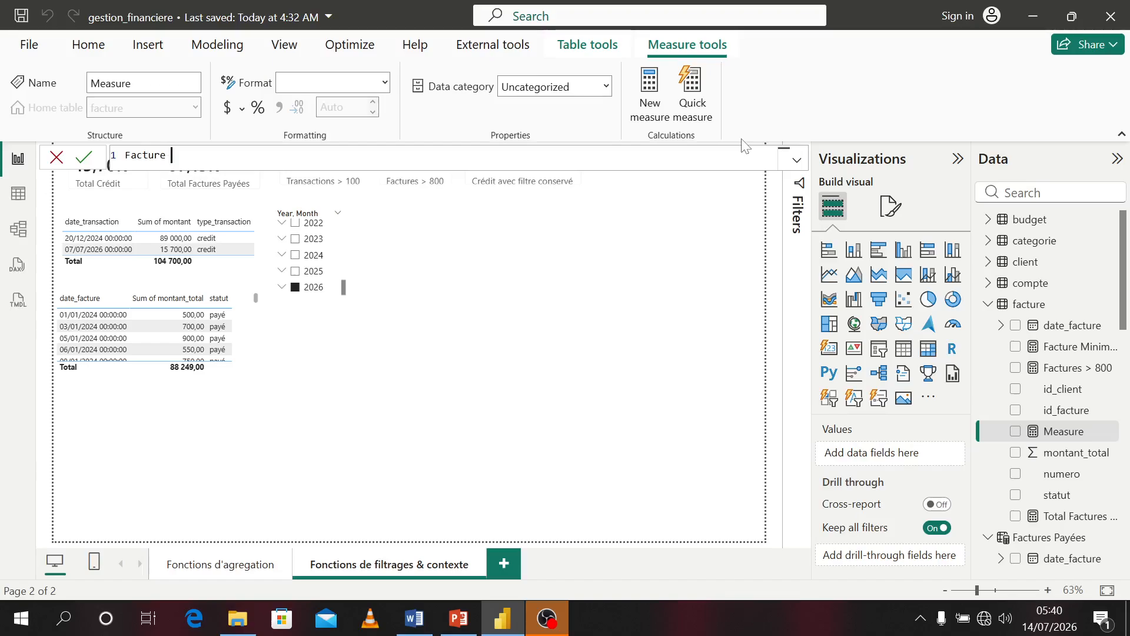
{"action": "key", "text": "BackSpace"}
{"action": "type", "text": "s pa"}
{"action": "key", "text": "BackSpace"}
{"action": "key", "text": "BackSpace"}
{"action": "type", "text": "Payées Filtrées"}
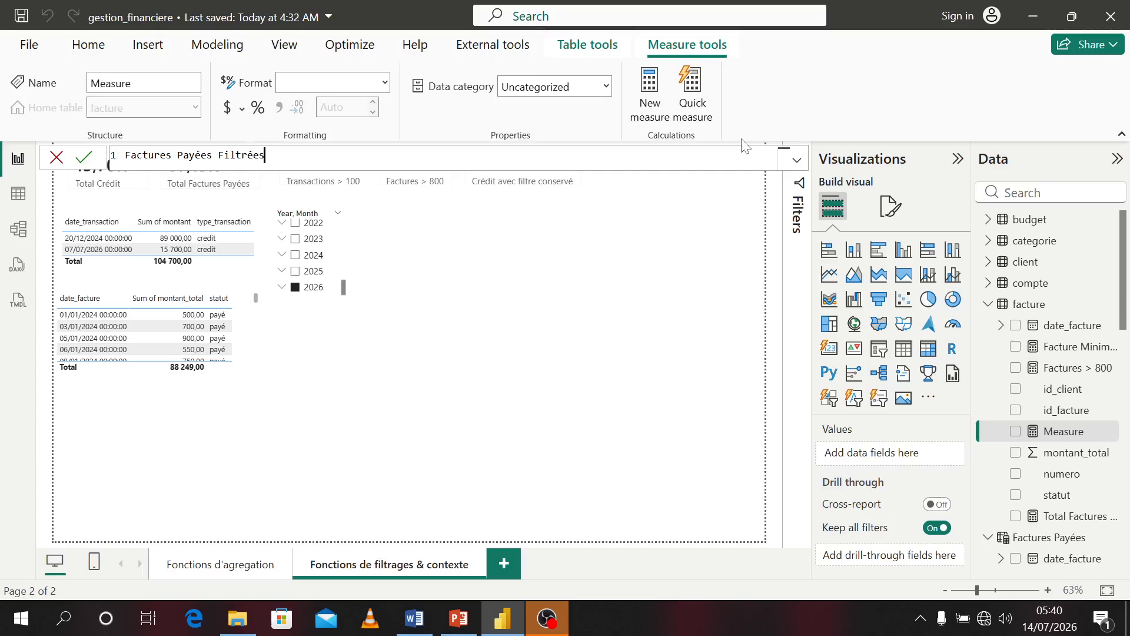
{"action": "type", "text": " = CALCULATE("}
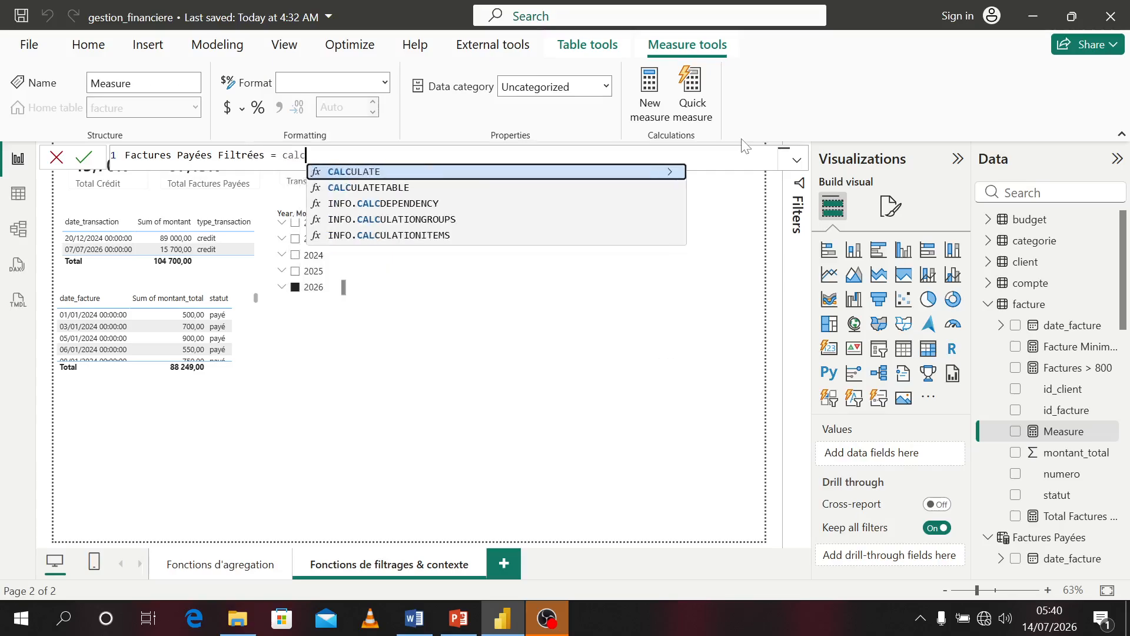
{"action": "type", "text": "sul"}
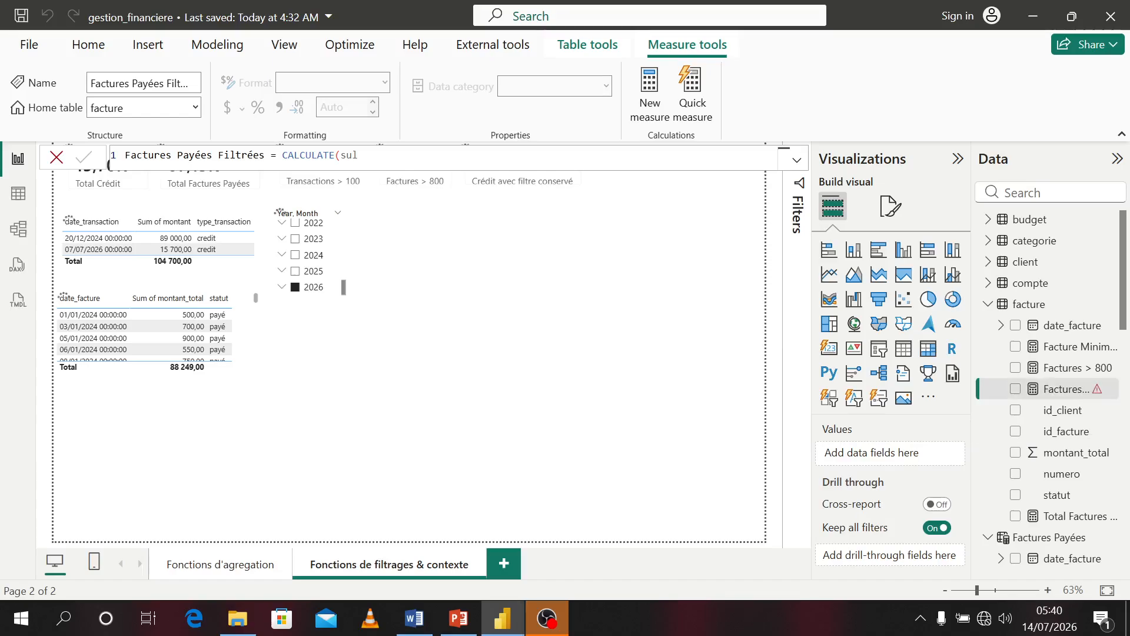
Define the measure as CALCULATE(SUM(facture[montant_total]),KEEPFILTERS(facture[statut] = "payé")) and commit it
{"action": "left_click_drag", "start_coordinate": [341, 155], "coordinate": [372, 162]}
{"action": "key", "text": "Return"}
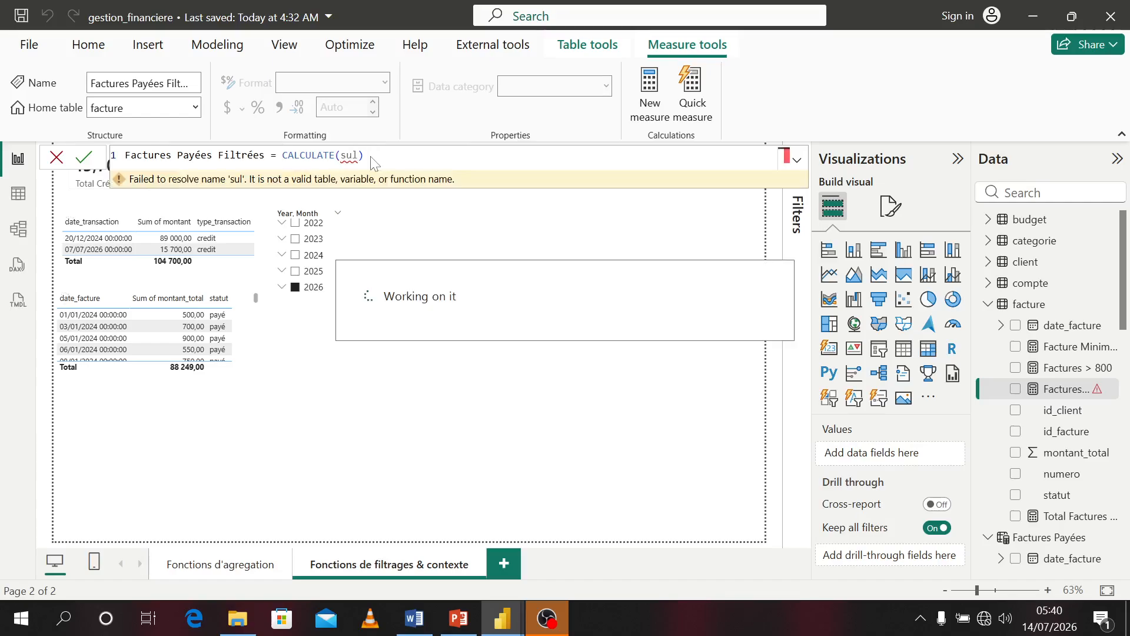
{"action": "left_click", "coordinate": [360, 161]}
{"action": "key", "text": "BackSpace"}
{"action": "key", "text": "BackSpace"}
{"action": "type", "text": "m"}
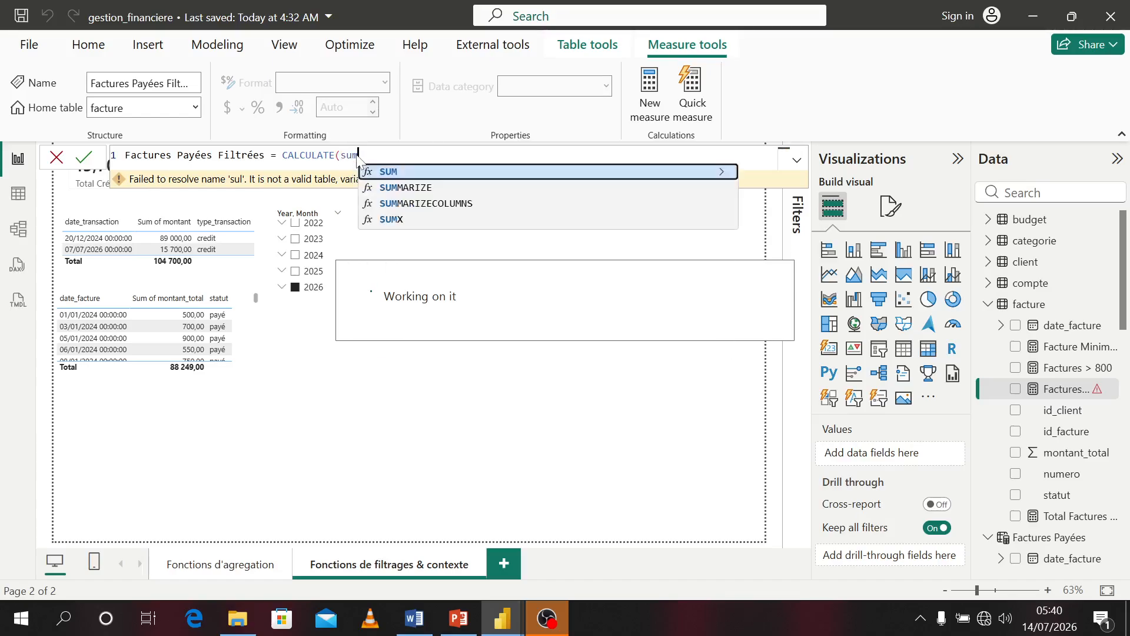
{"action": "key", "text": "Tab"}
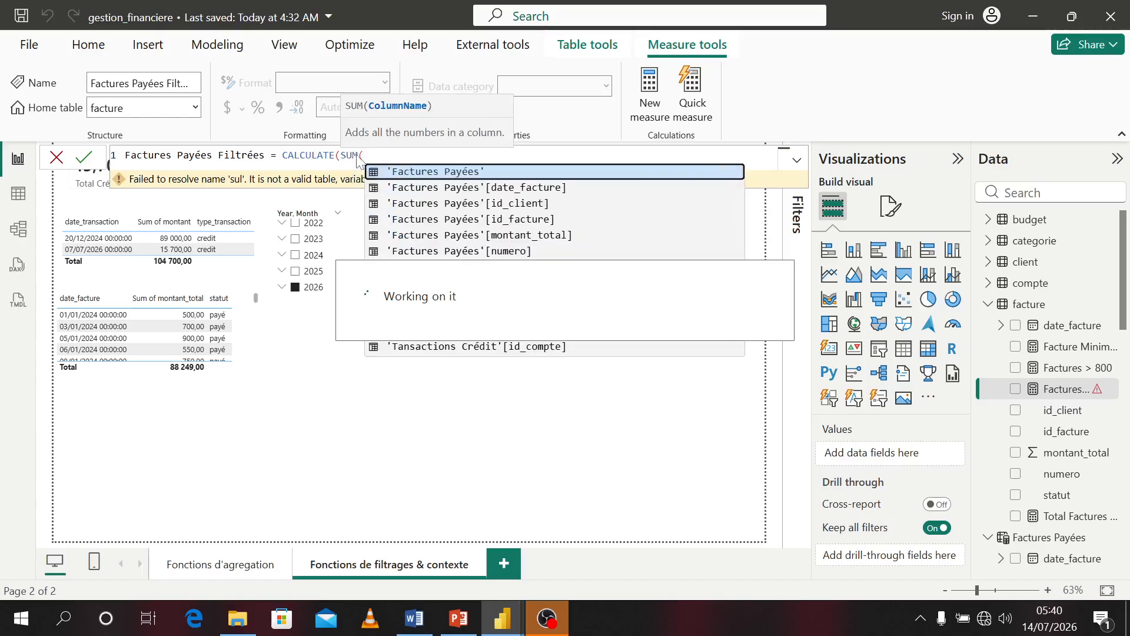
{"action": "type", "text": "mo"}
{"action": "key", "text": "Down"}
{"action": "key", "text": "Down"}
{"action": "key", "text": "Down"}
{"action": "key", "text": "Down"}
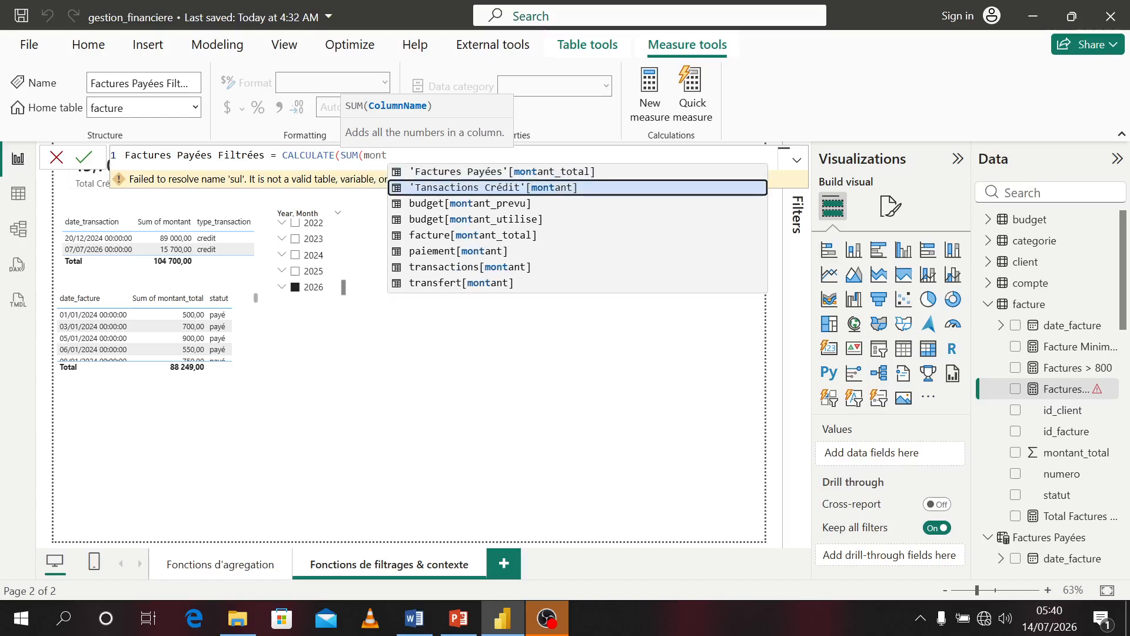
{"action": "key", "text": "Tab"}
{"action": "type", "text": "),"}
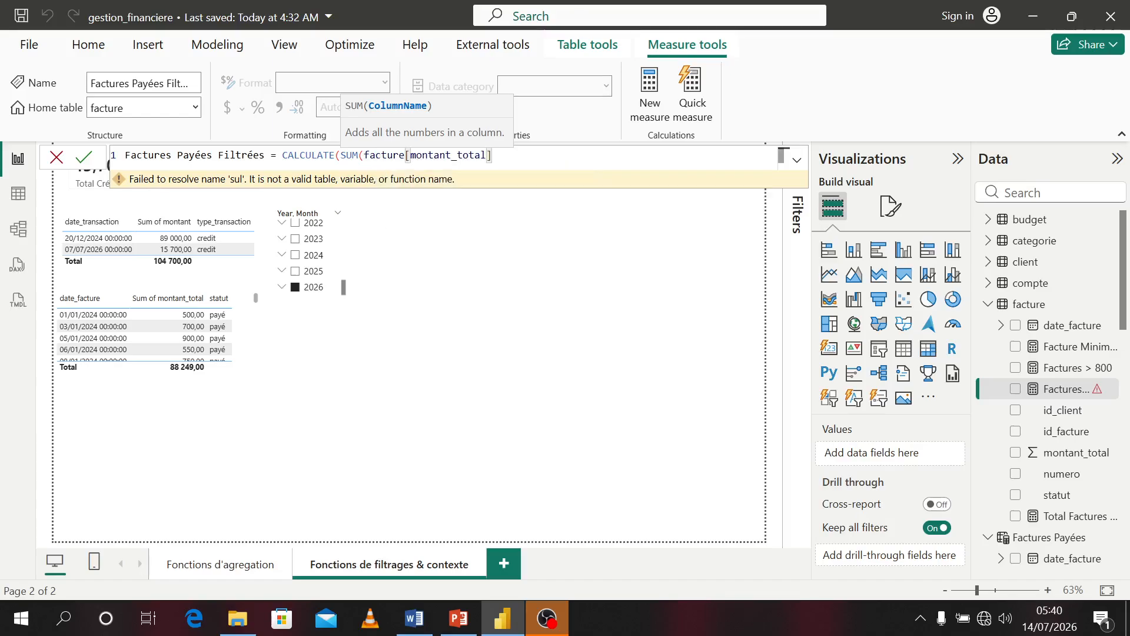
{"action": "type", "text": "k"}
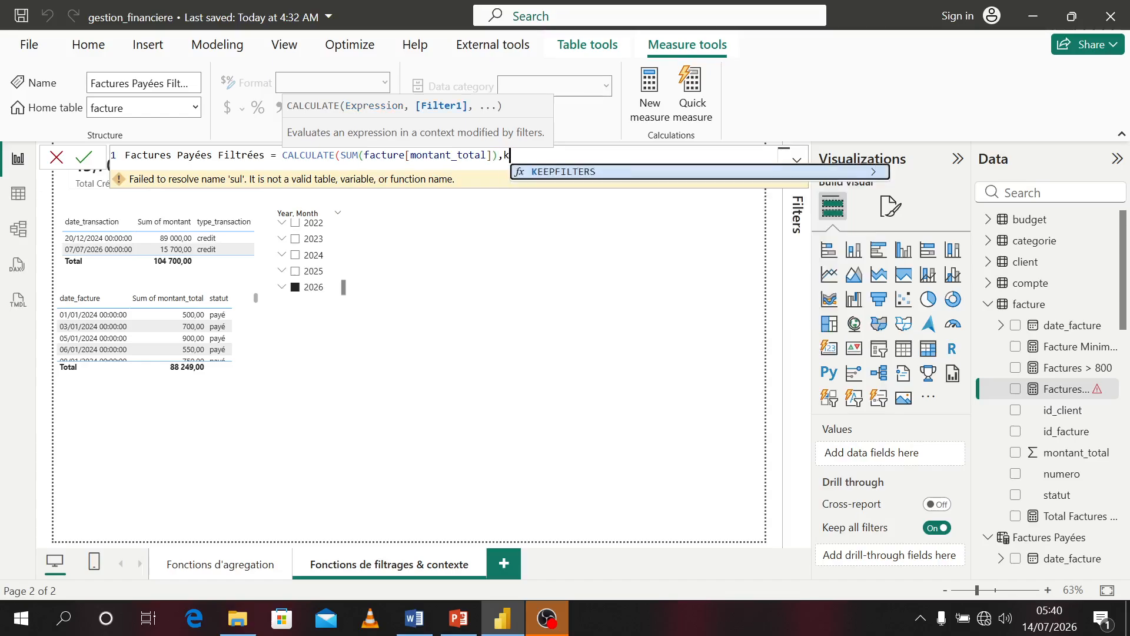
{"action": "key", "text": "Tab"}
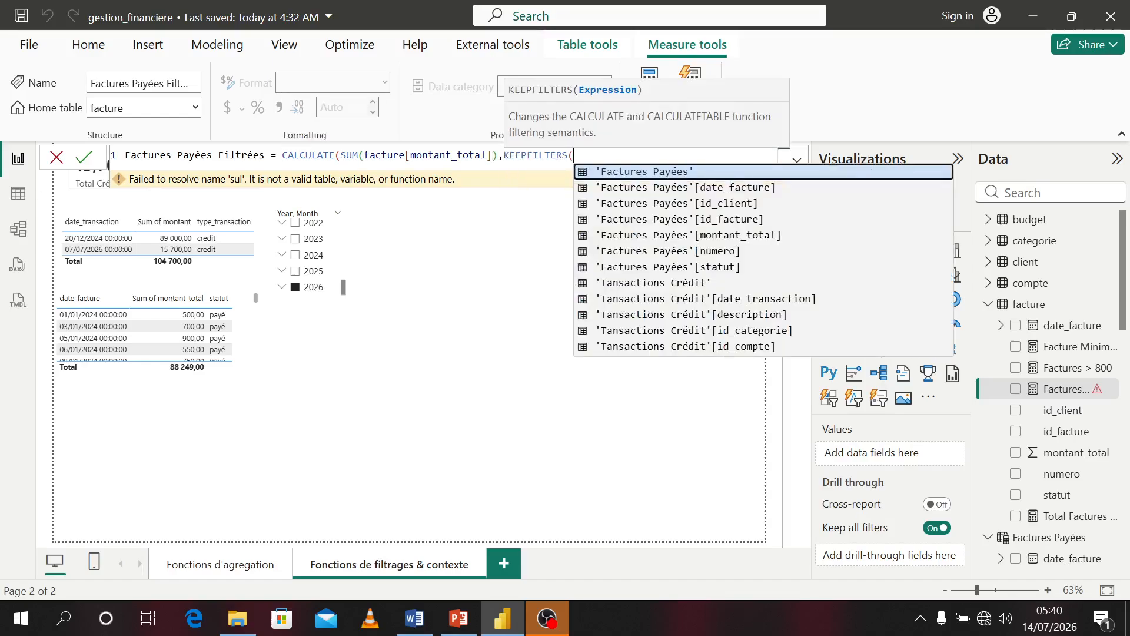
{"action": "type", "text": "stat"}
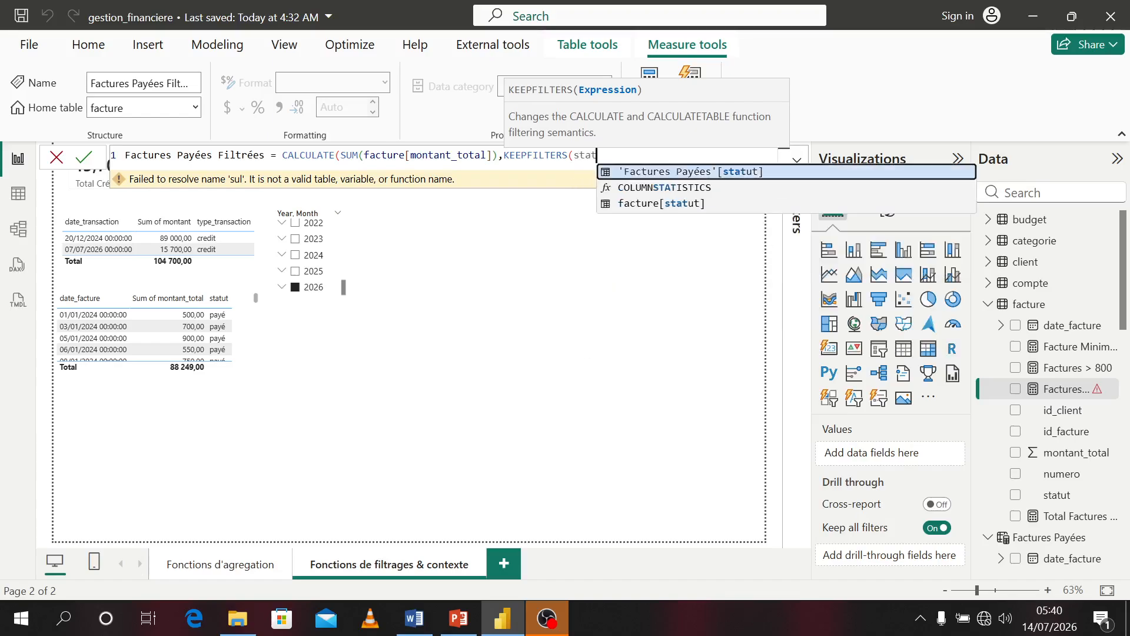
{"action": "key", "text": "Down"}
{"action": "key", "text": "Down"}
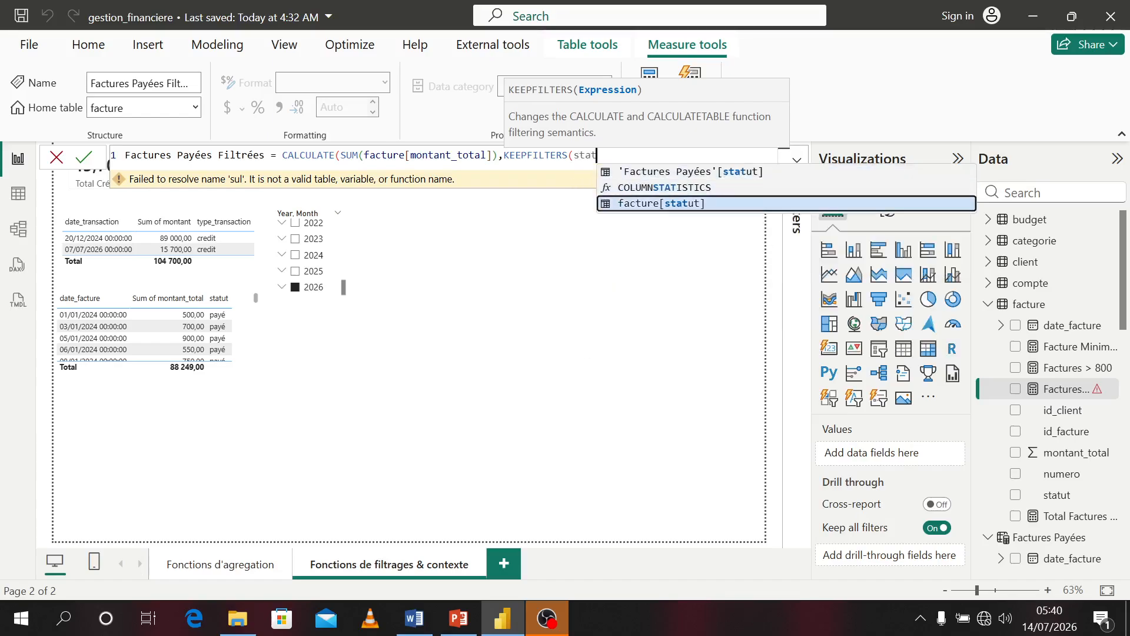
{"action": "key", "text": "Tab"}
{"action": "type", "text": "= \""}
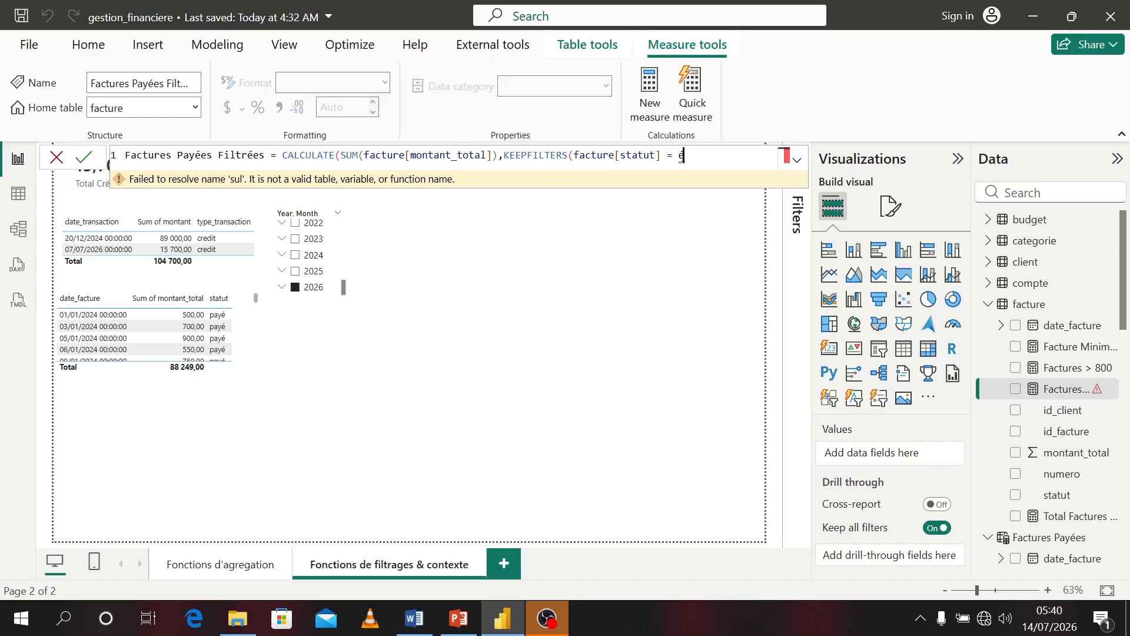
{"action": "type", "text": "payé\"))"}
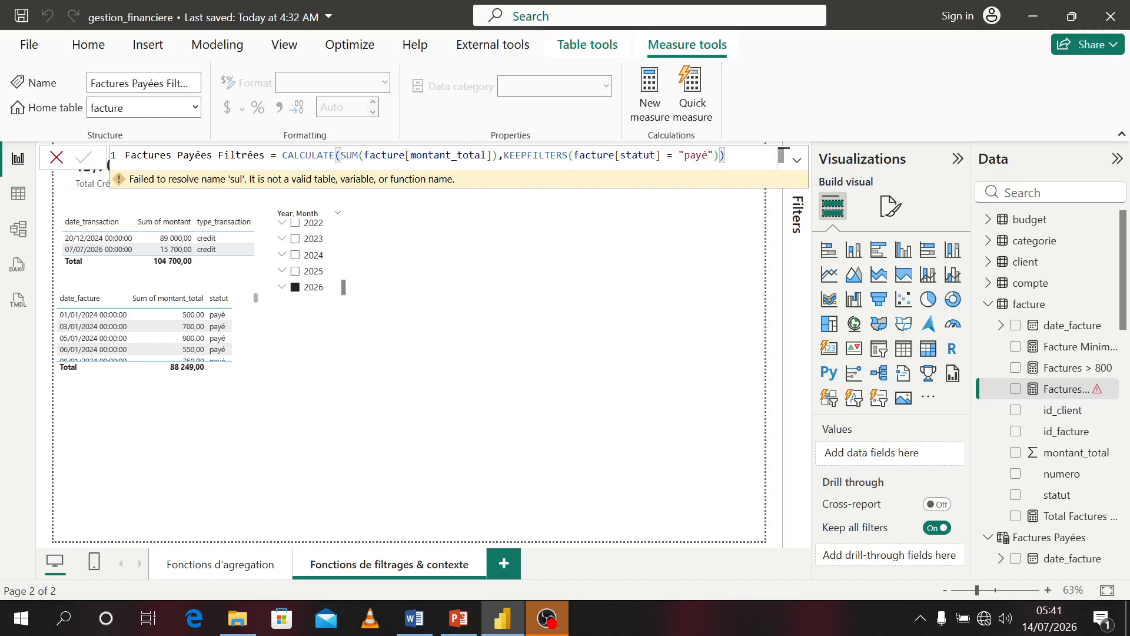
{"action": "key", "text": "Return"}
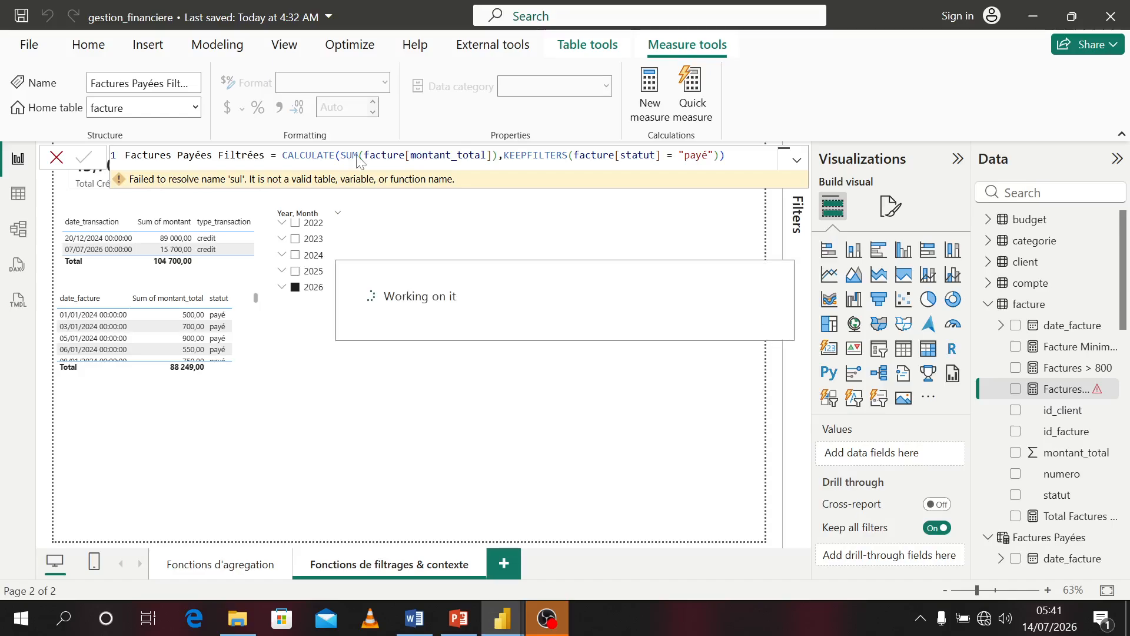
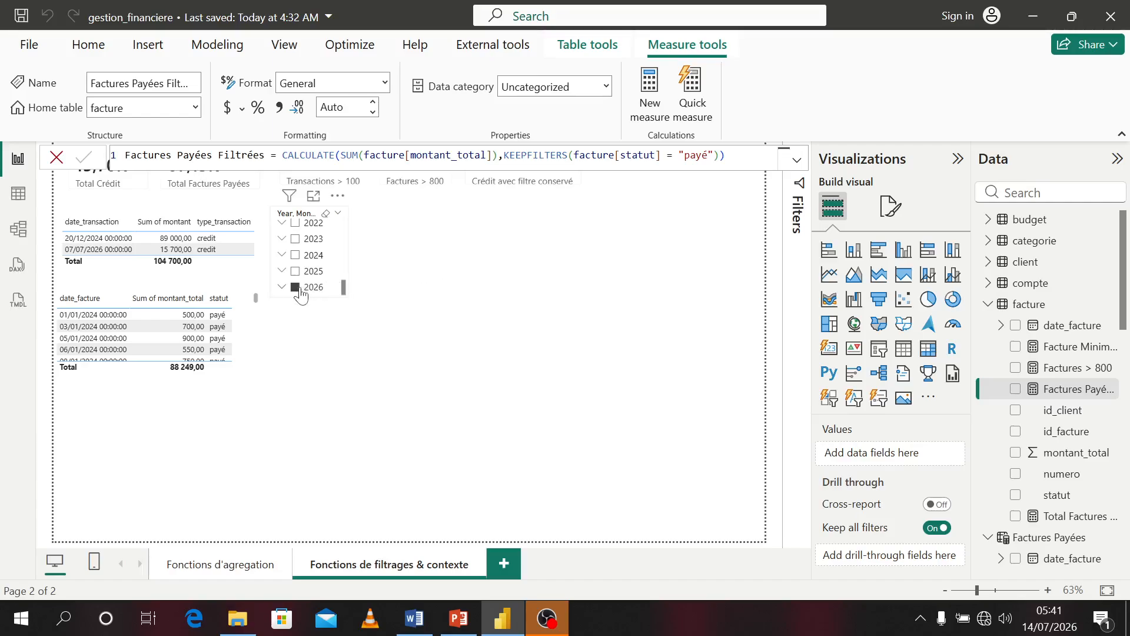
Clear the 2026 selection in the date slicer and deselect the slicer
{"action": "left_click", "coordinate": [357, 290]}
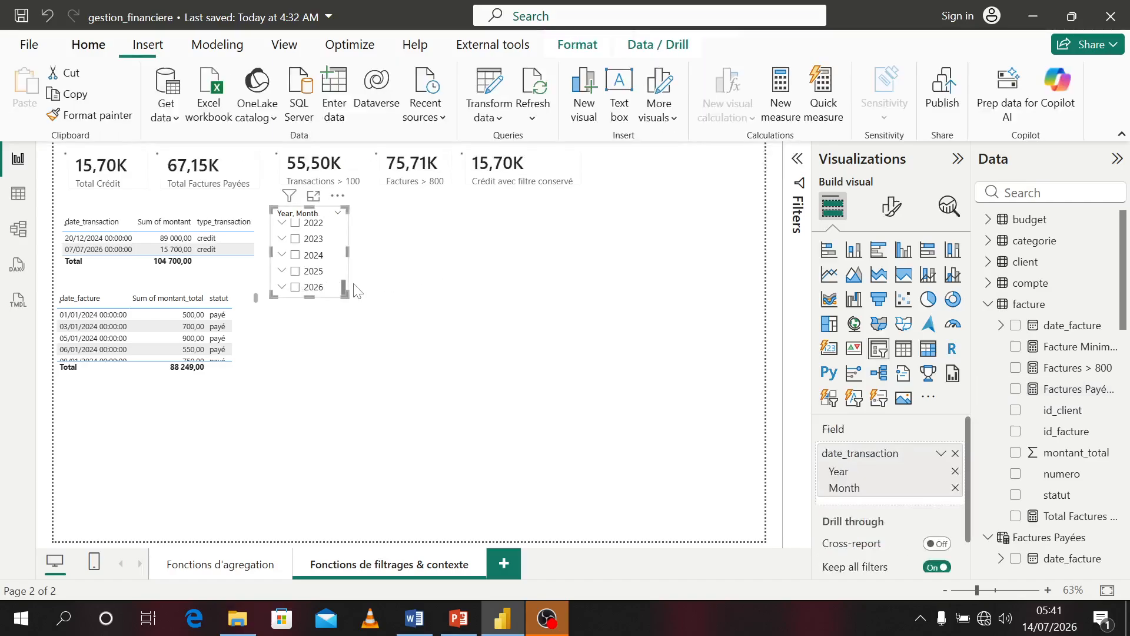
{"action": "left_click", "coordinate": [508, 286]}
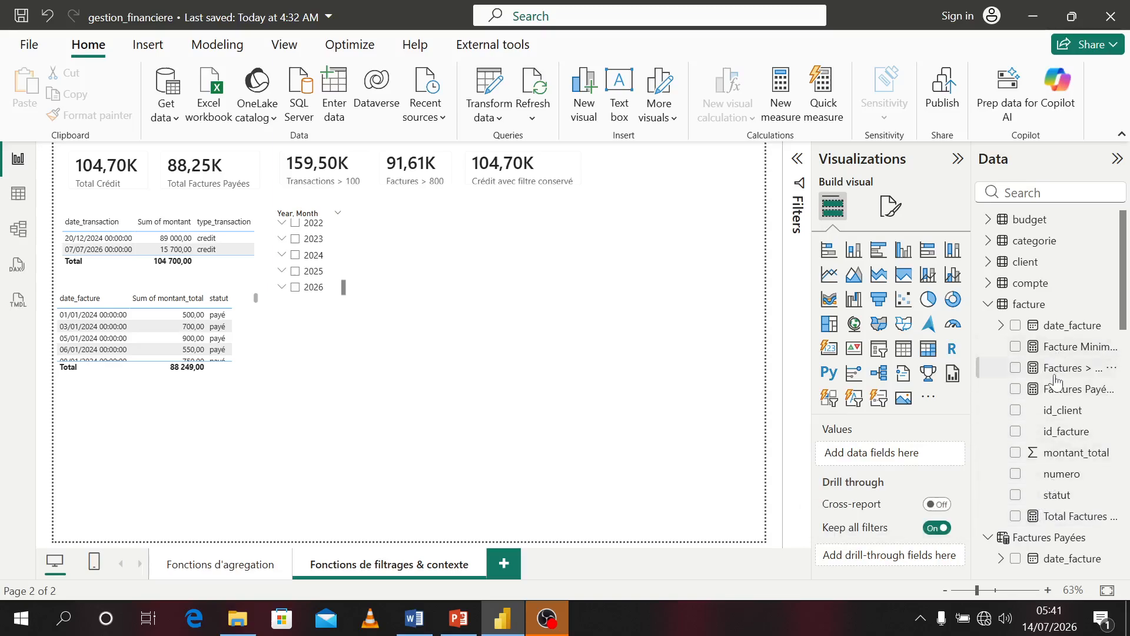
Add the Factures Payées Filtrées measure as a card and place it beside the existing cards in the top row
{"action": "left_click", "coordinate": [1016, 391]}
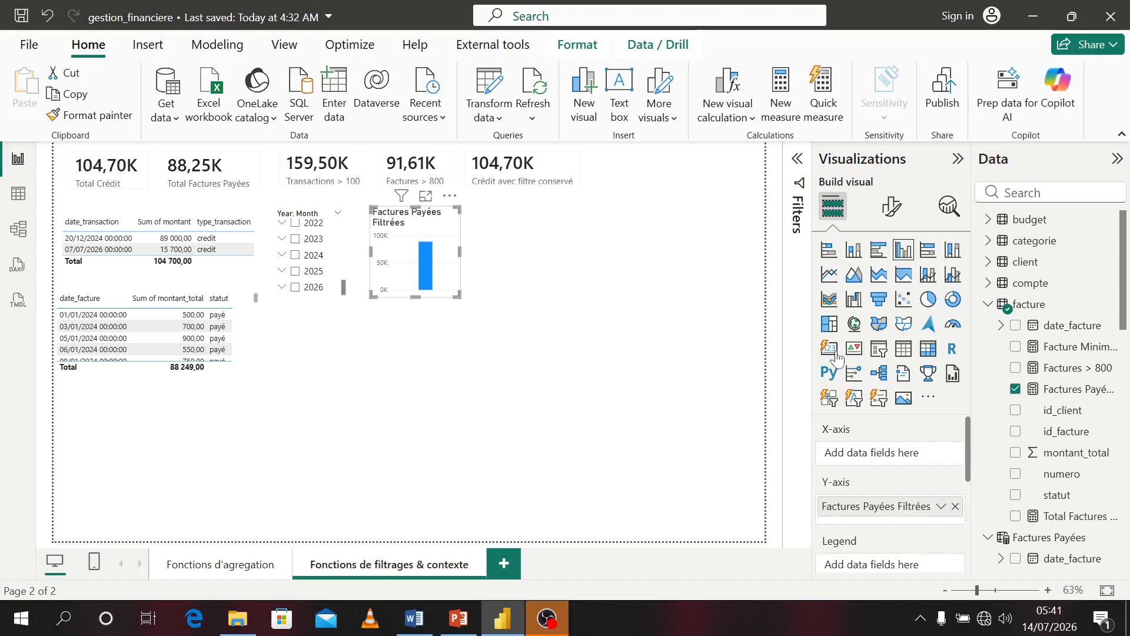
{"action": "left_click", "coordinate": [830, 348]}
{"action": "left_click_drag", "start_coordinate": [457, 295], "coordinate": [675, 170]}
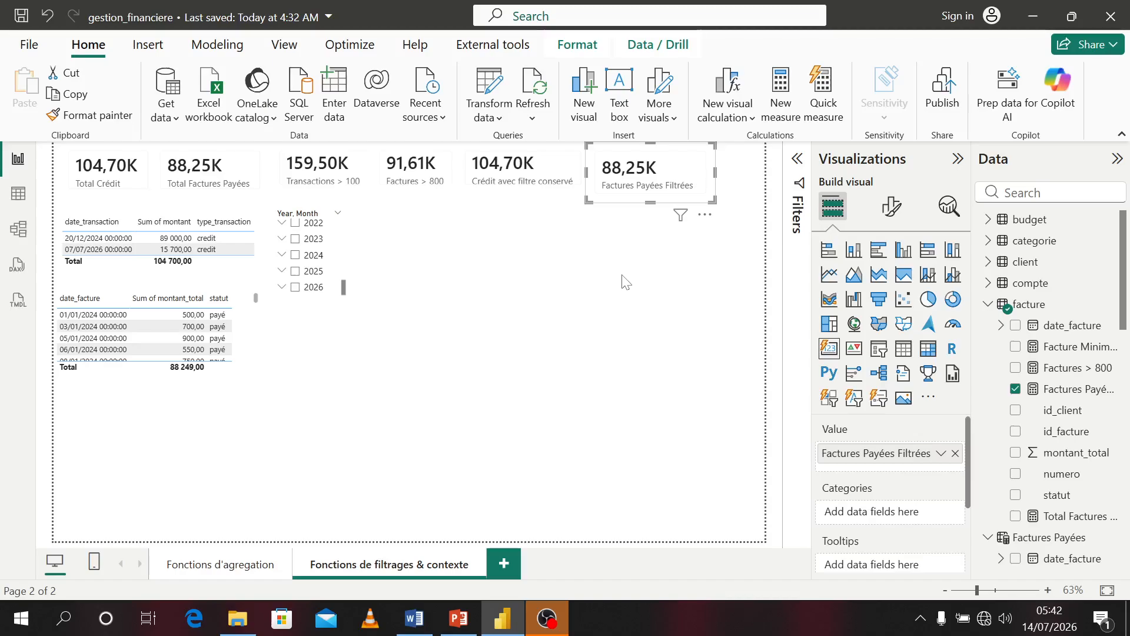
{"action": "key", "text": "Escape"}
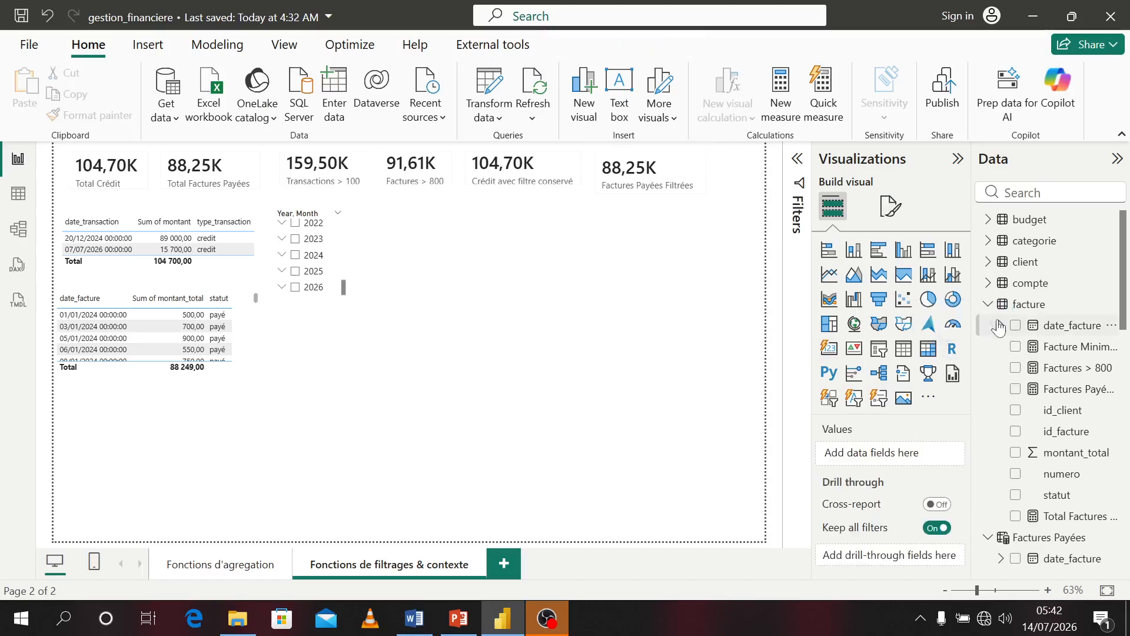
Add a slicer for the client table's nom field to the page
{"action": "left_click", "coordinate": [999, 262]}
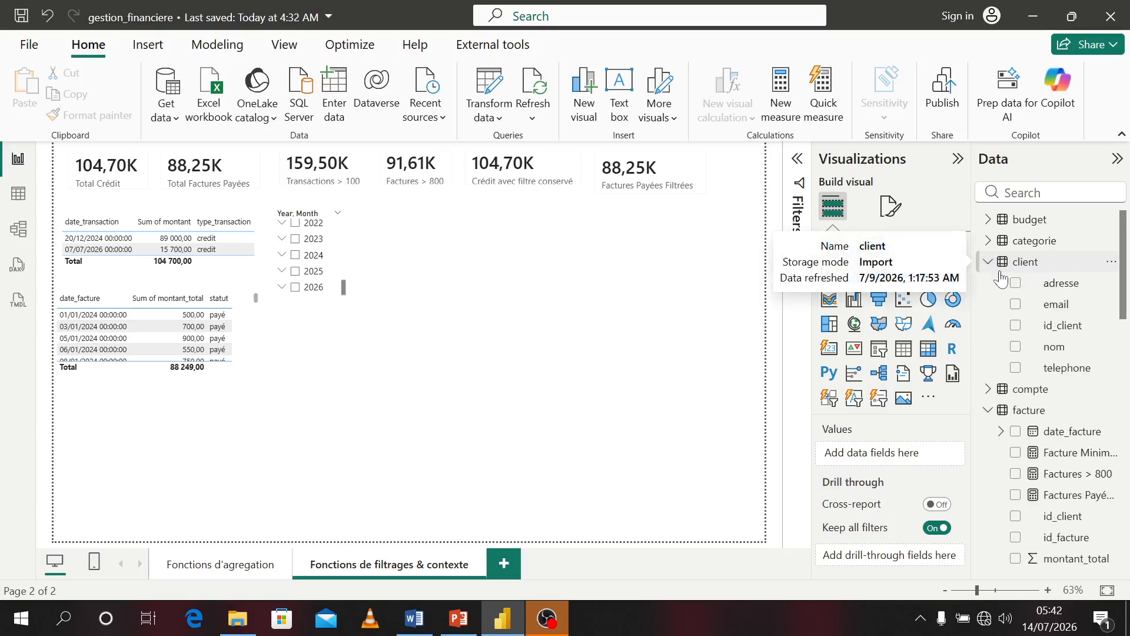
{"action": "left_click", "coordinate": [1016, 349]}
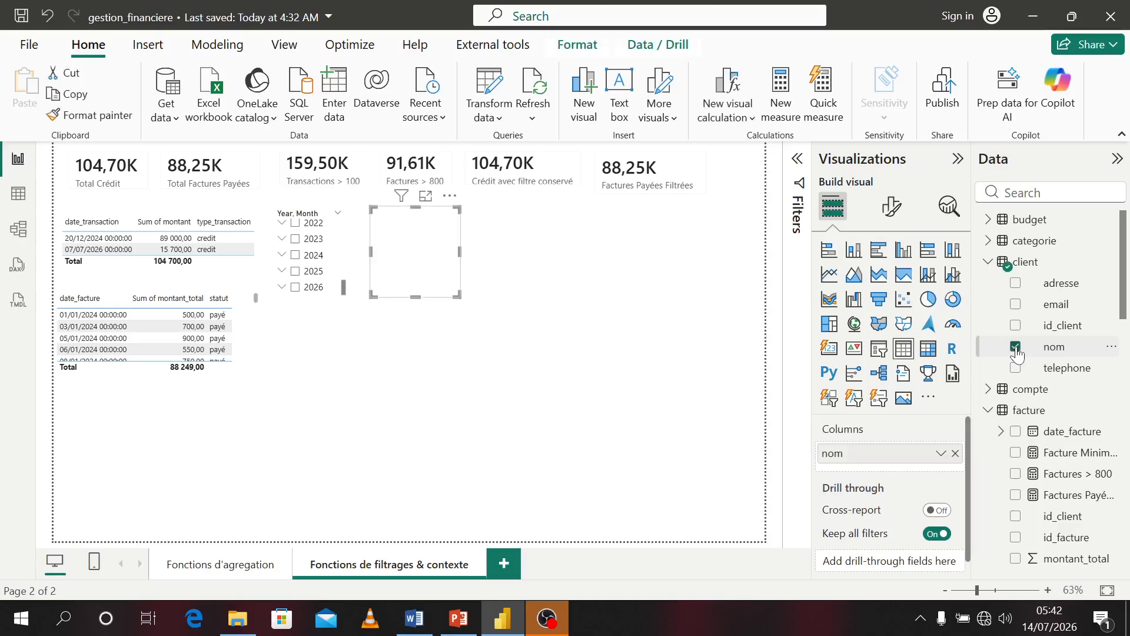
{"action": "left_click", "coordinate": [879, 353]}
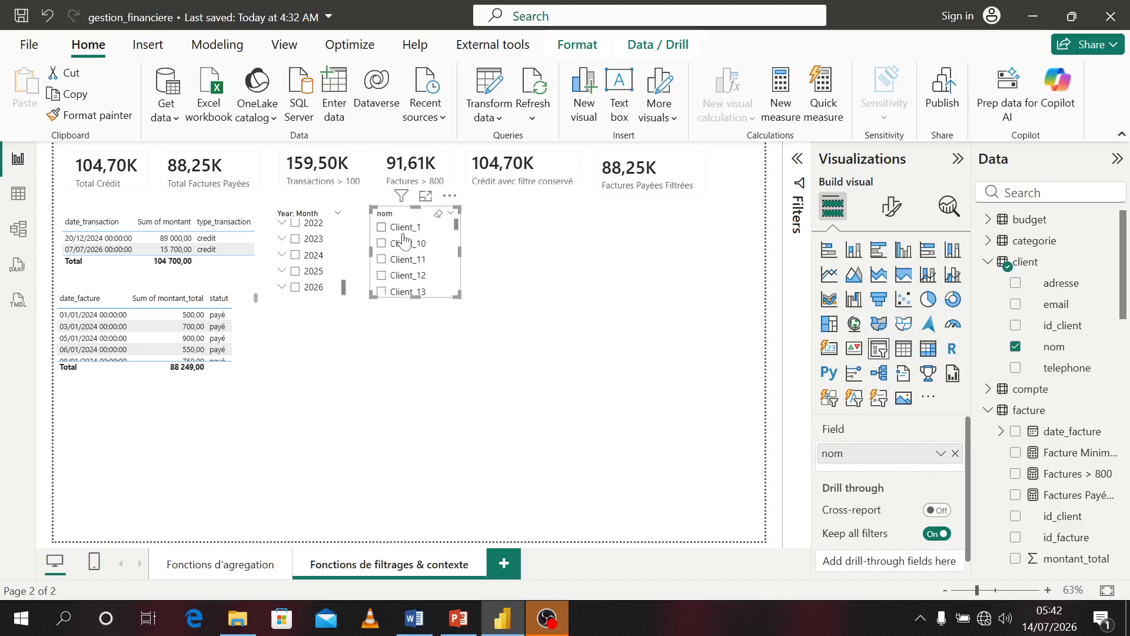
Test the cards by selecting Client_1, Client_10, Client_11 and Client_12 in the client slicer, then clear the selection
{"action": "left_click", "coordinate": [383, 229]}
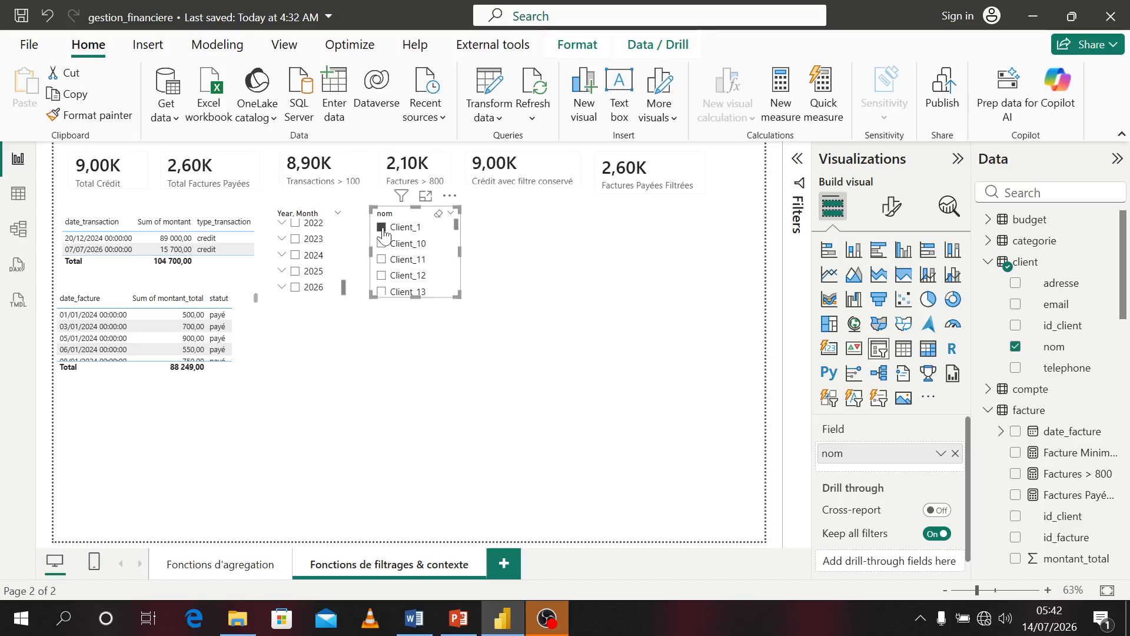
{"action": "left_click", "coordinate": [383, 245]}
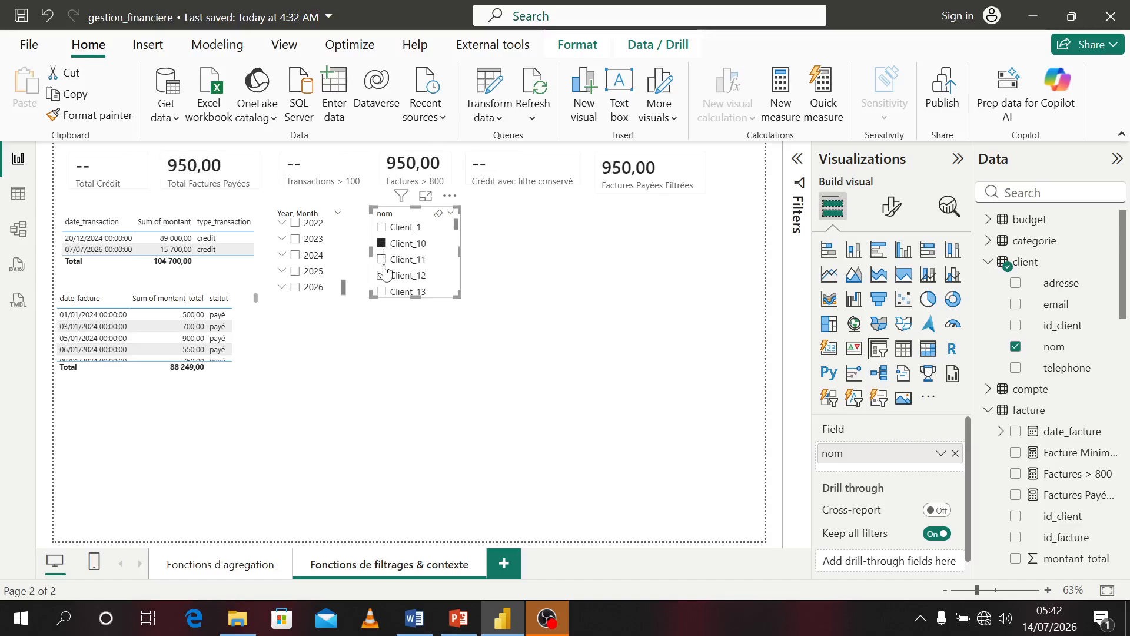
{"action": "left_click", "coordinate": [382, 262]}
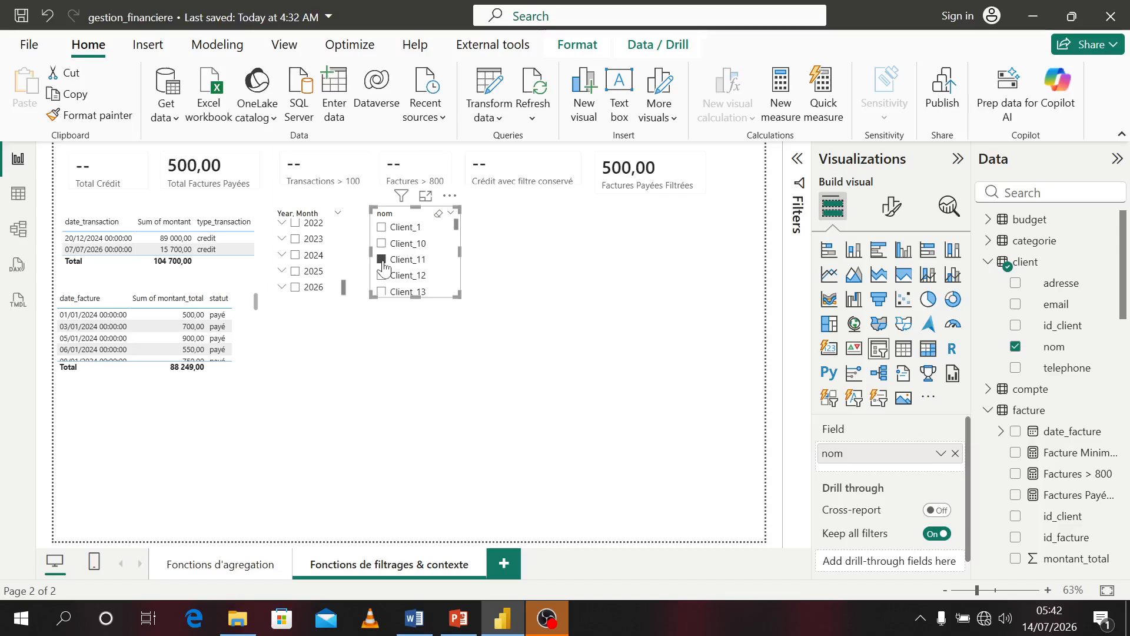
{"action": "left_click", "coordinate": [383, 277]}
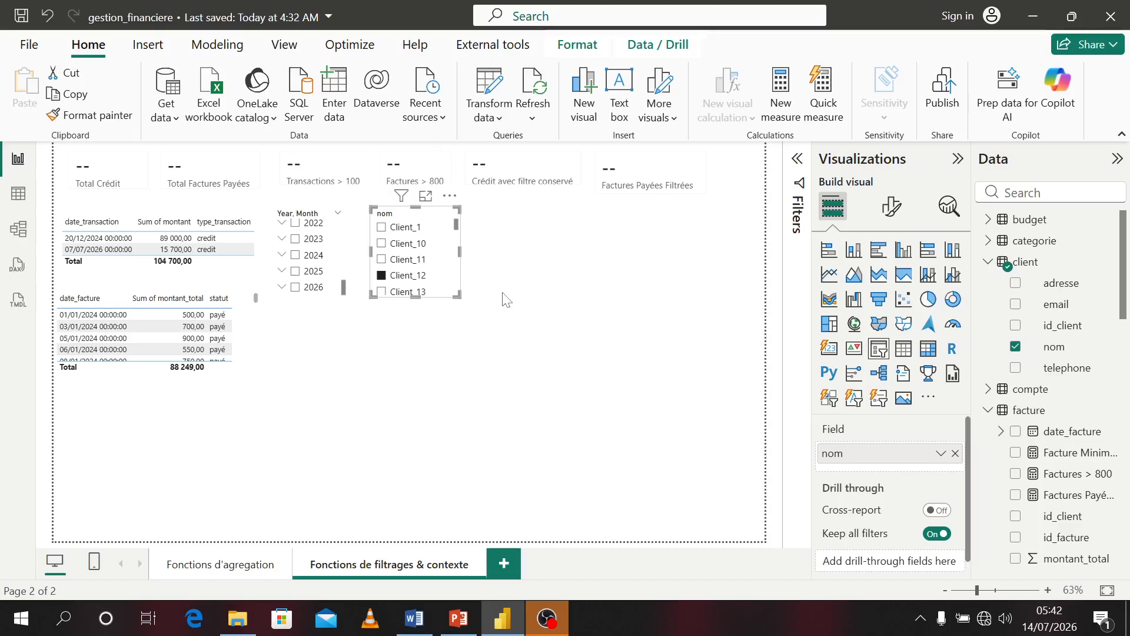
{"action": "left_click", "coordinate": [384, 260]}
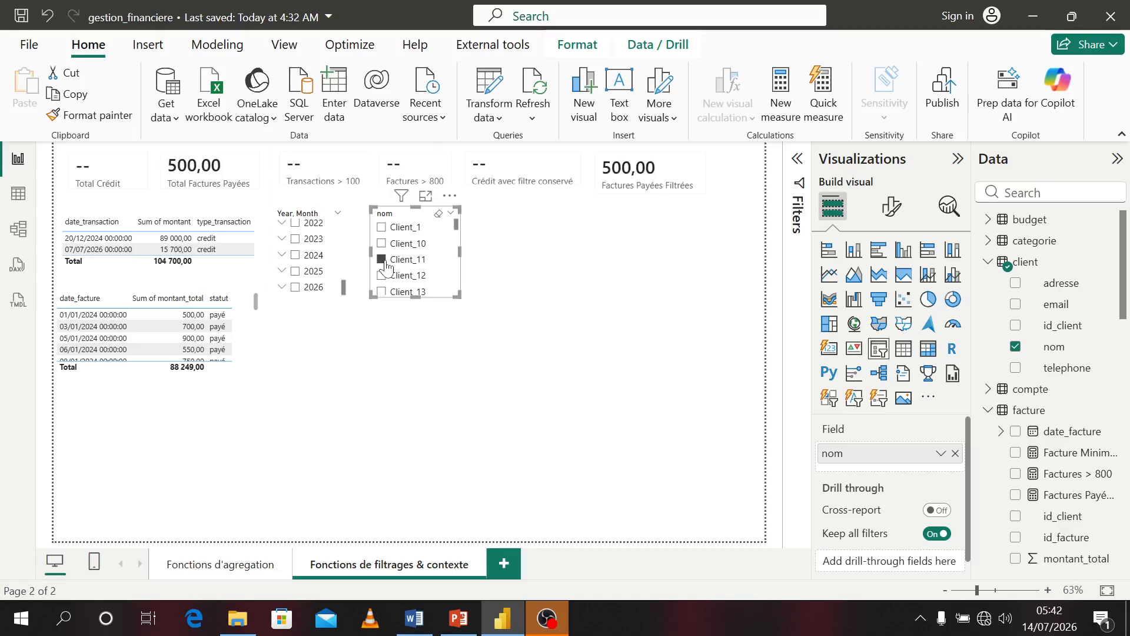
{"action": "left_click", "coordinate": [382, 263]}
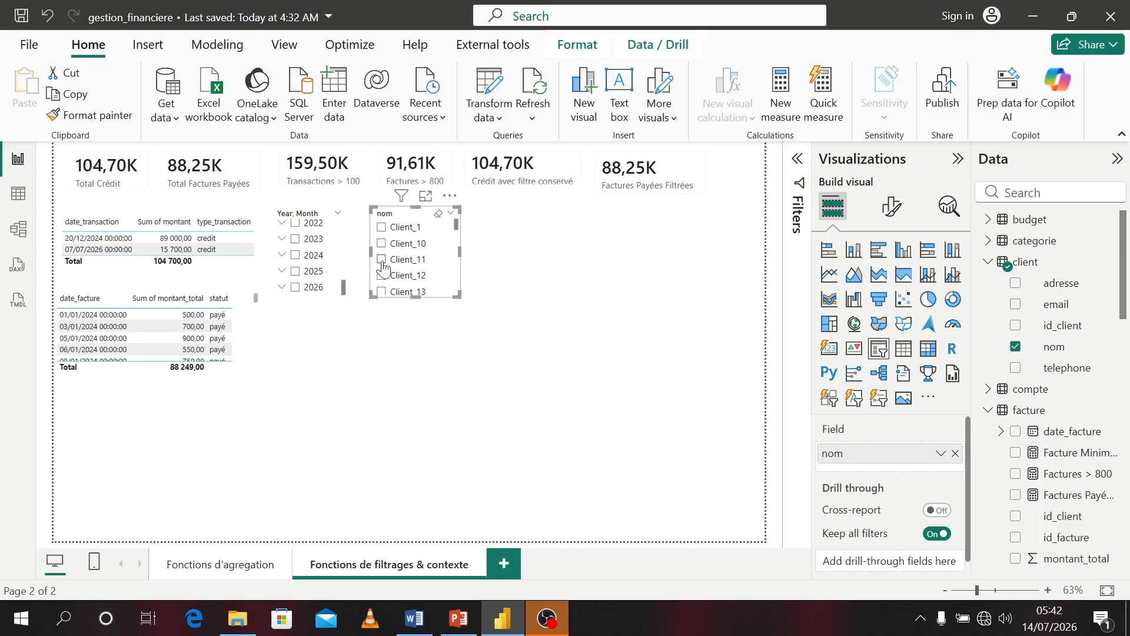
{"action": "left_click", "coordinate": [565, 375]}
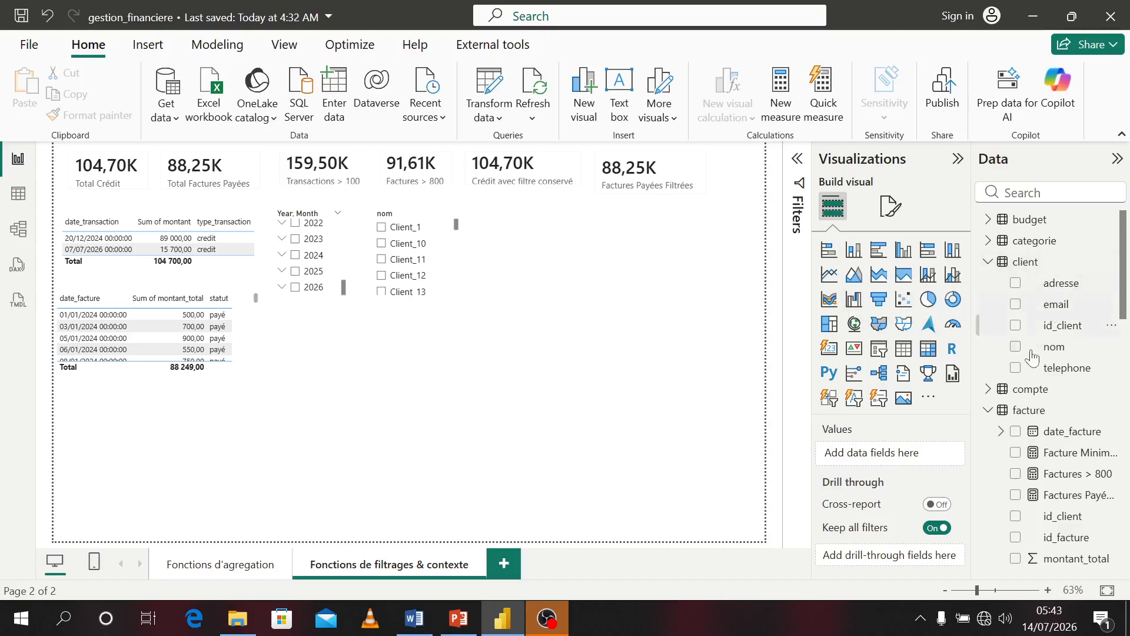
Create a new measure in the facture table and name it Total Général Factures
{"action": "right_click", "coordinate": [1027, 410]}
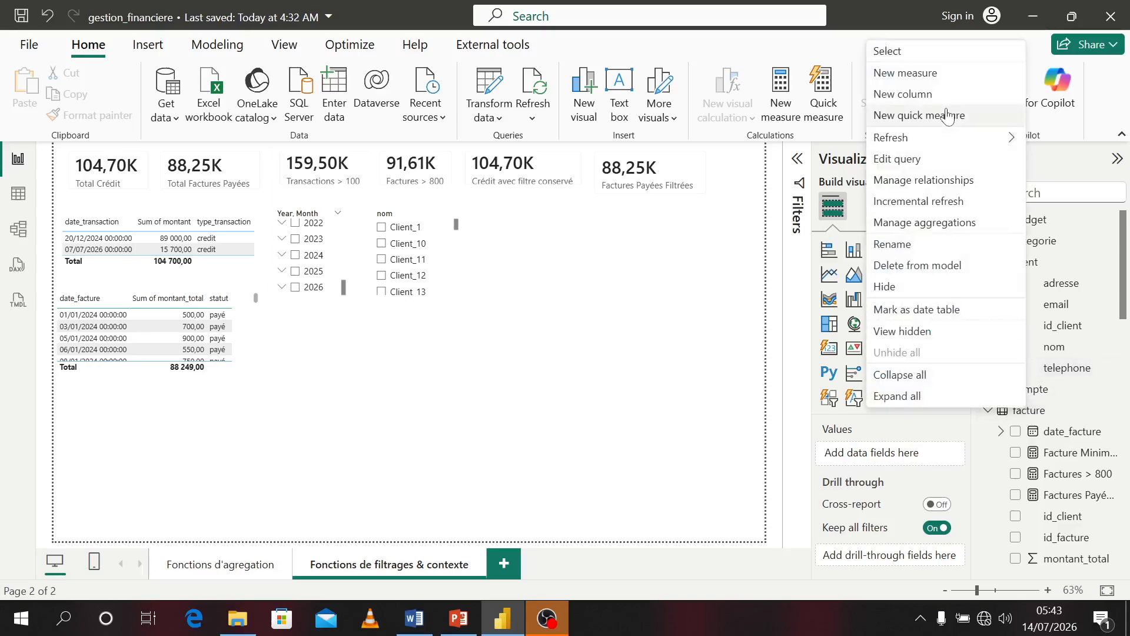
{"action": "left_click", "coordinate": [896, 76]}
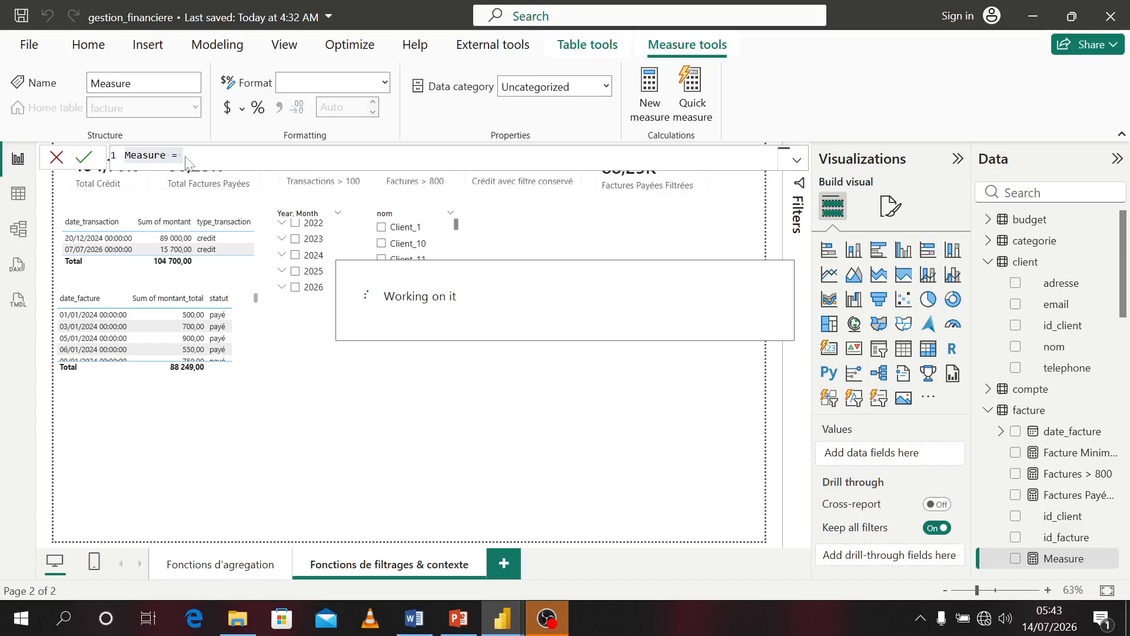
{"action": "type", "text": "Total Général Factures = c"}
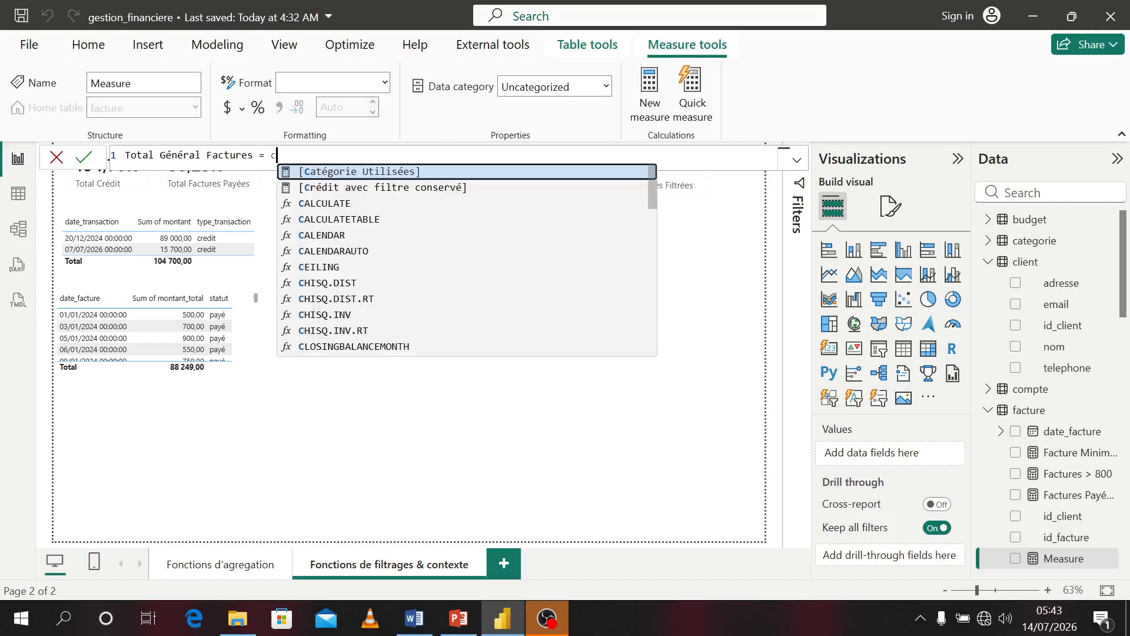
{"action": "type", "text": "alc"}
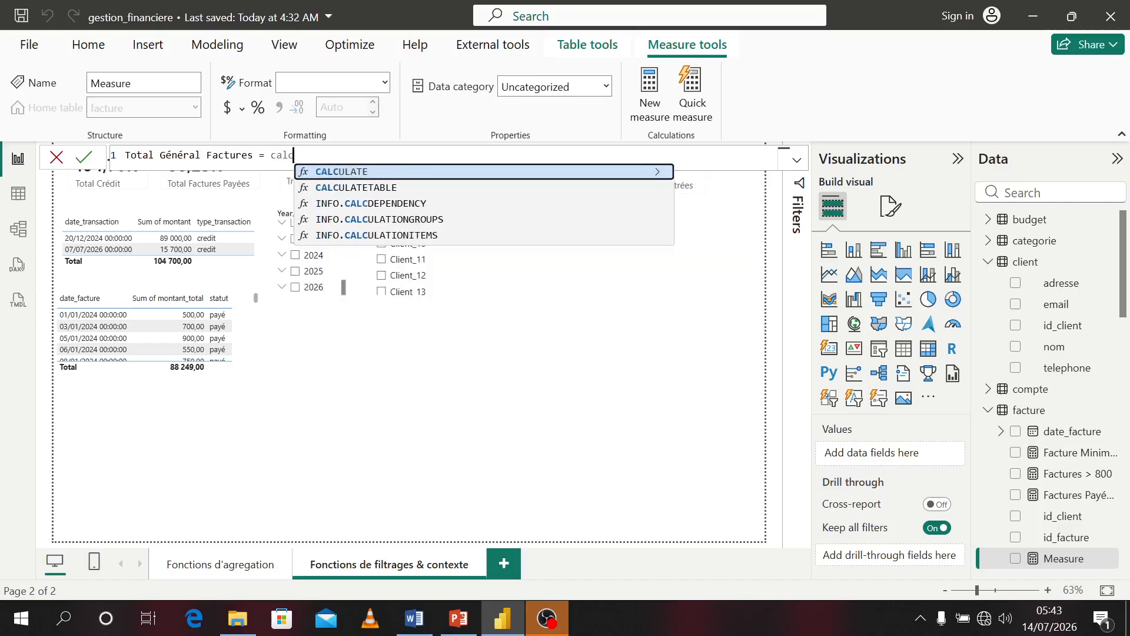
Define the measure as CALCULATE(SUM(facture[montant_total]),REMOVEFILTERS(facture[id_client])) and commit it
{"action": "key", "text": "Tab"}
{"action": "type", "text": "sum"}
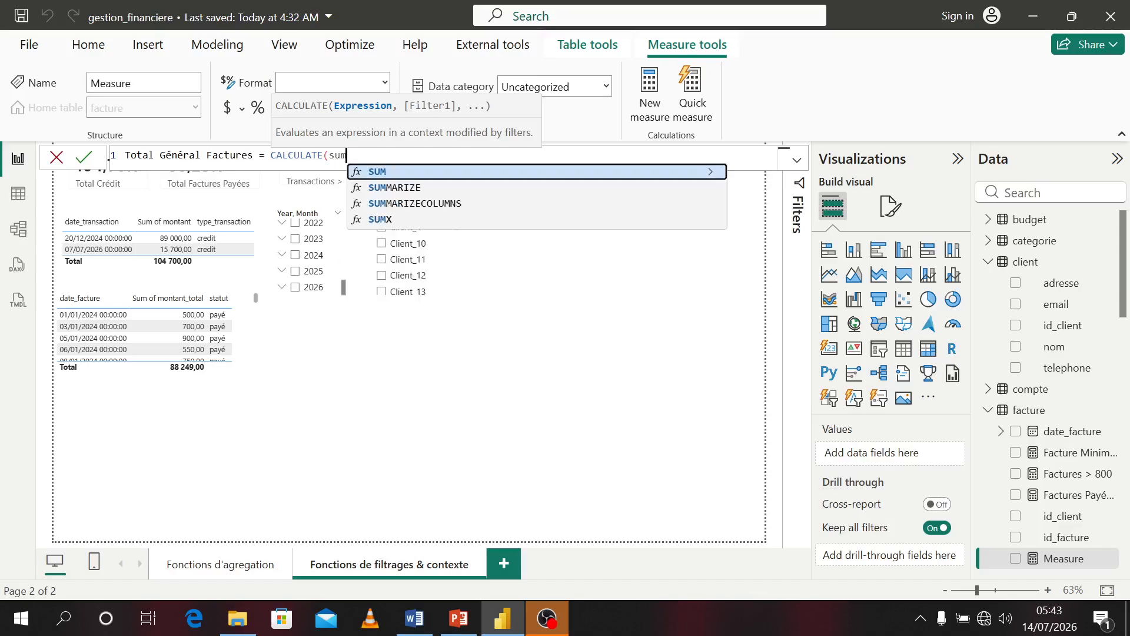
{"action": "key", "text": "Tab"}
{"action": "type", "text": "fa"}
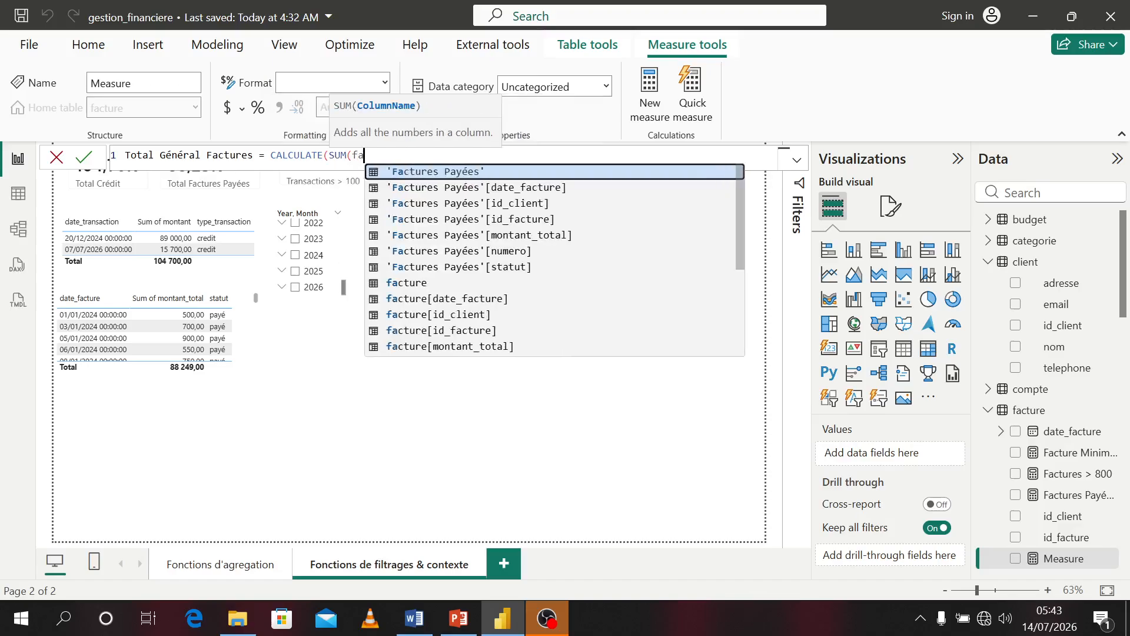
{"action": "key", "text": "BackSpace"}
{"action": "key", "text": "BackSpace"}
{"action": "type", "text": "mo"}
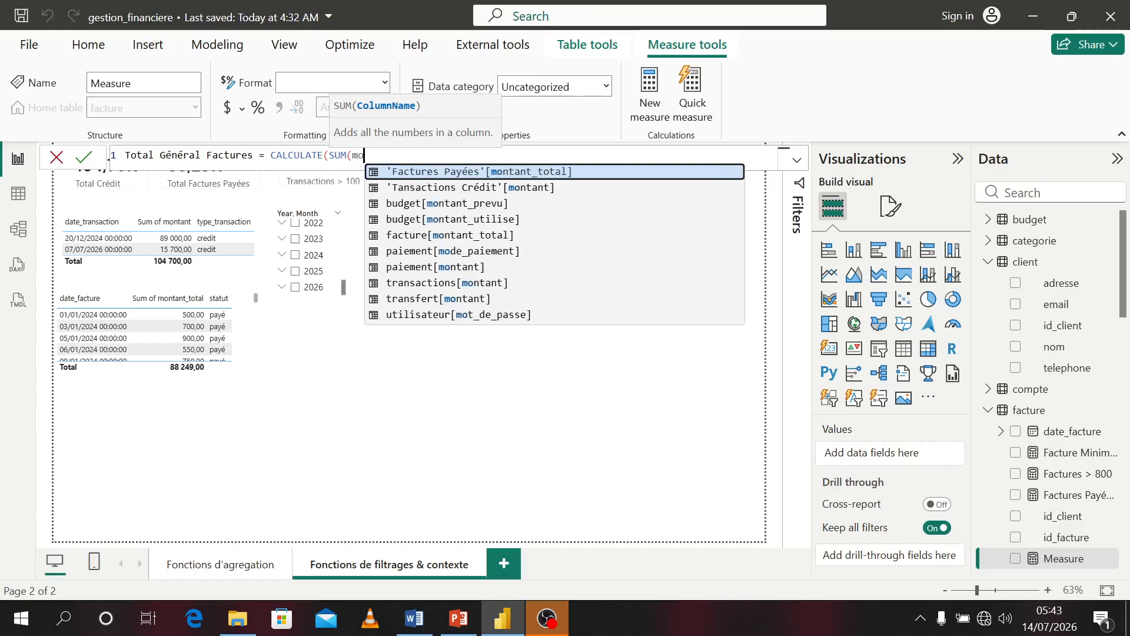
{"action": "type", "text": "nt"}
{"action": "key", "text": "Down"}
{"action": "key", "text": "Down"}
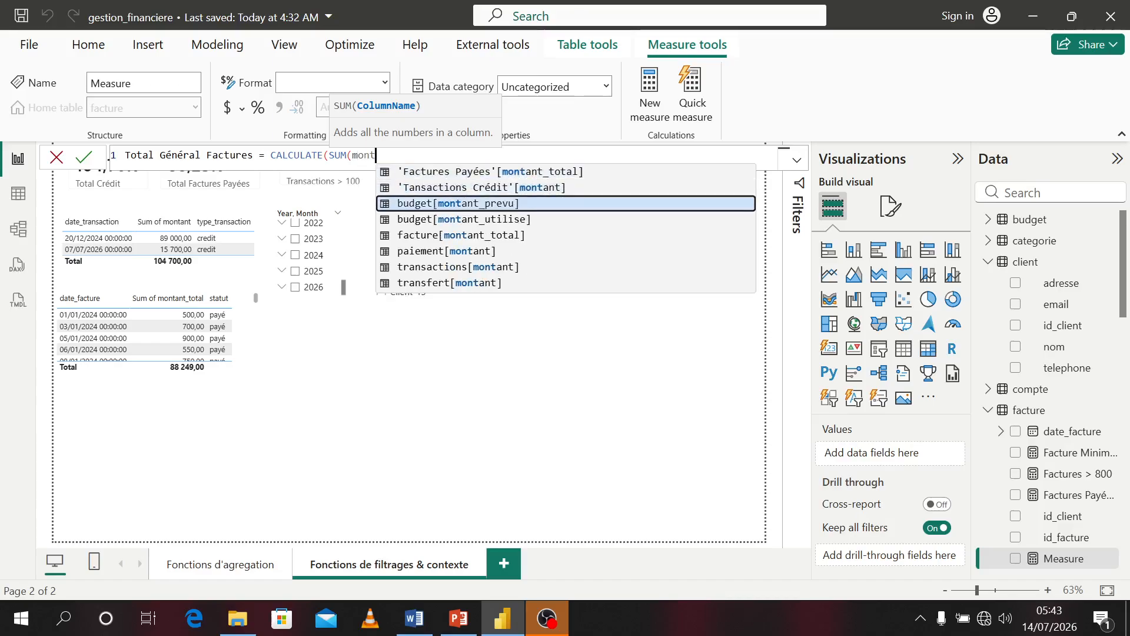
{"action": "key", "text": "Down"}
{"action": "key", "text": "Down"}
{"action": "key", "text": "Tab"}
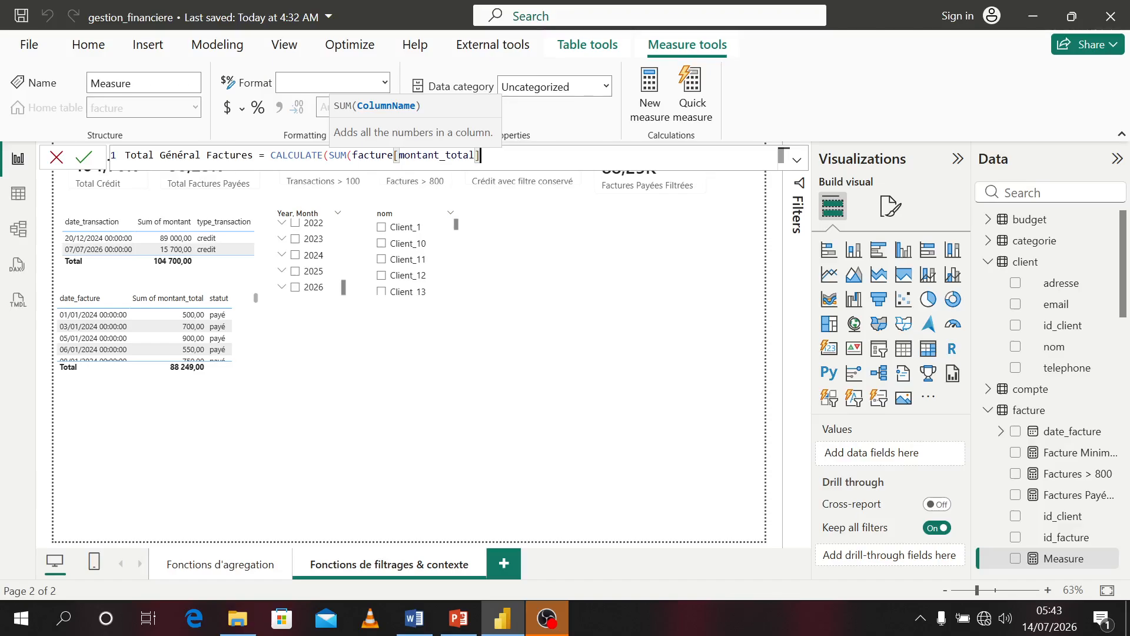
{"action": "type", "text": "à"}
{"action": "key", "text": "BackSpace"}
{"action": "type", "text": "),"}
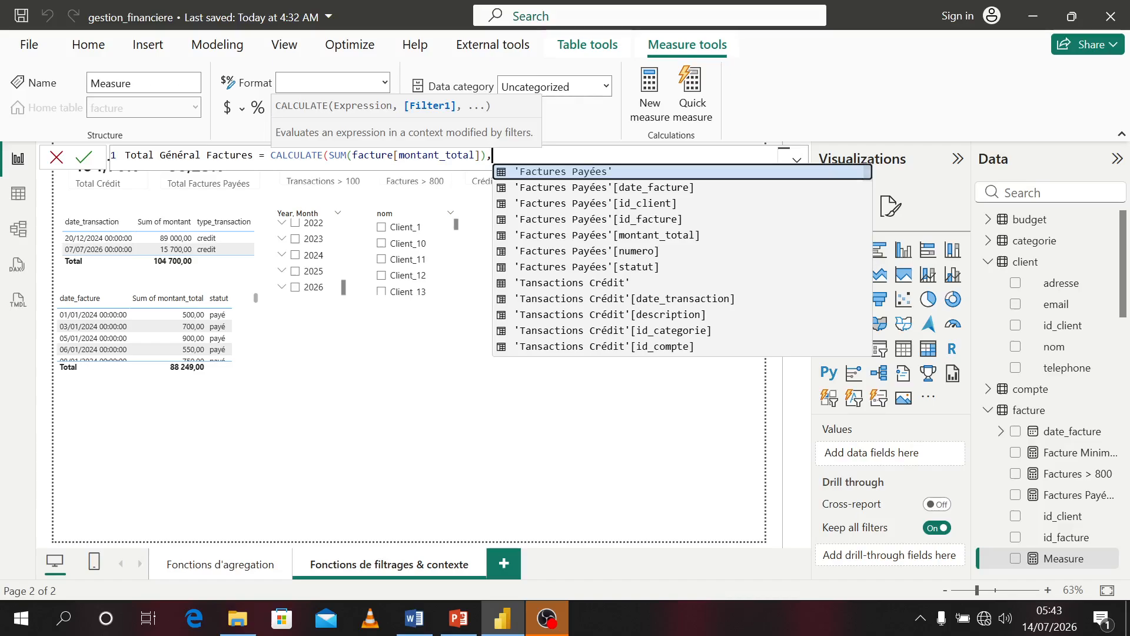
{"action": "type", "text": "rem"}
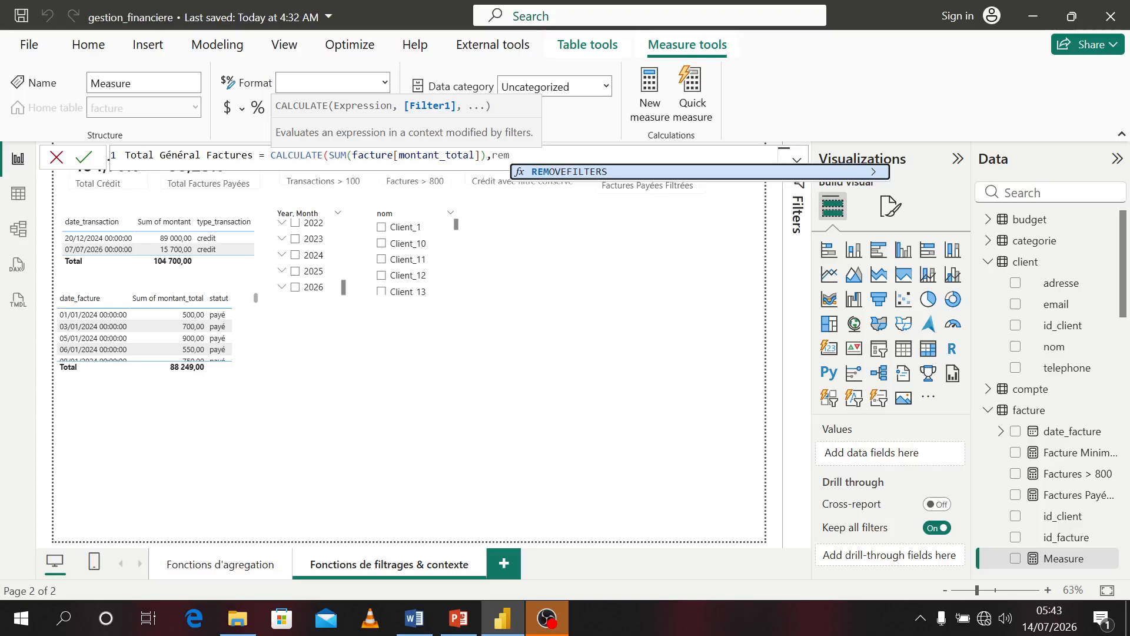
{"action": "key", "text": "Tab"}
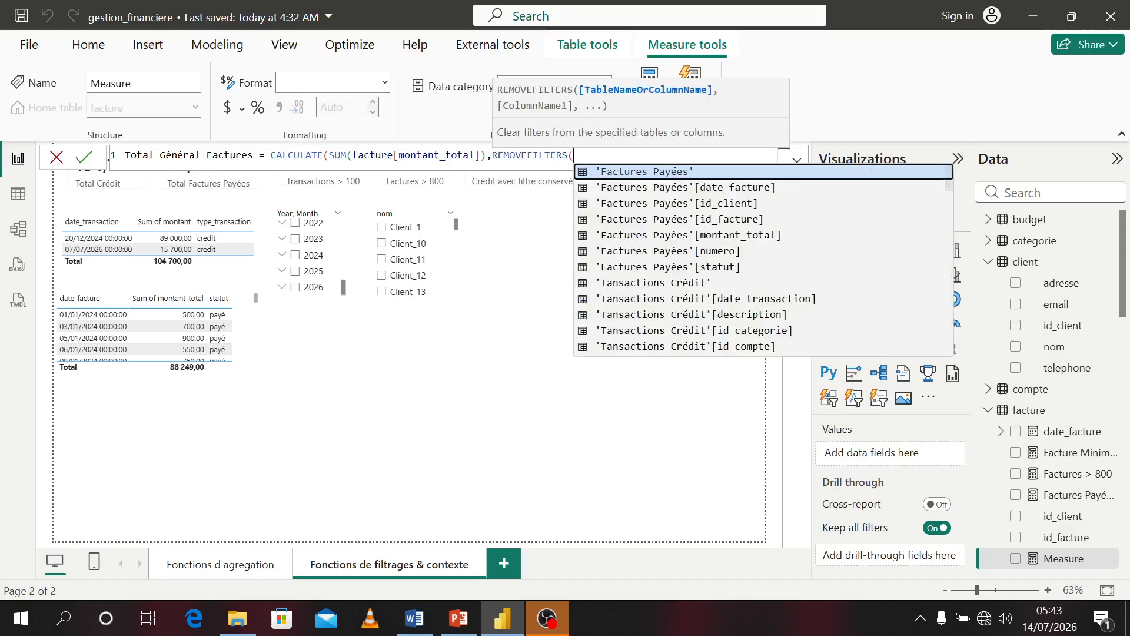
{"action": "type", "text": "id"}
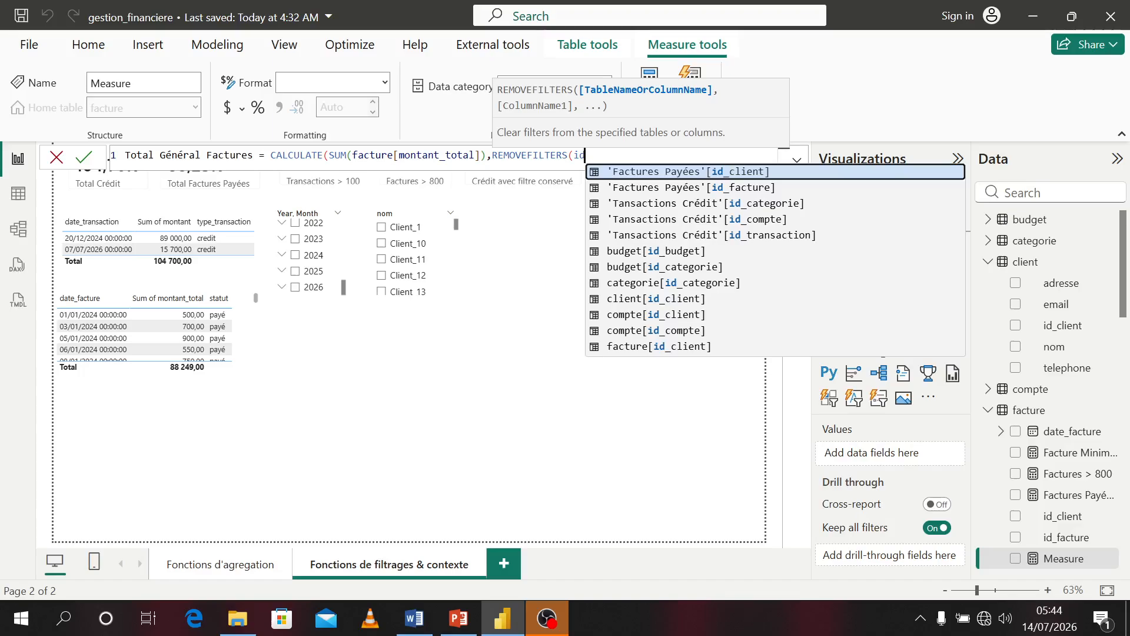
{"action": "key", "text": "Down"}
{"action": "key", "text": "Down"}
{"action": "key", "text": "Down"}
{"action": "key", "text": "Down"}
{"action": "key", "text": "Down"}
{"action": "key", "text": "Down"}
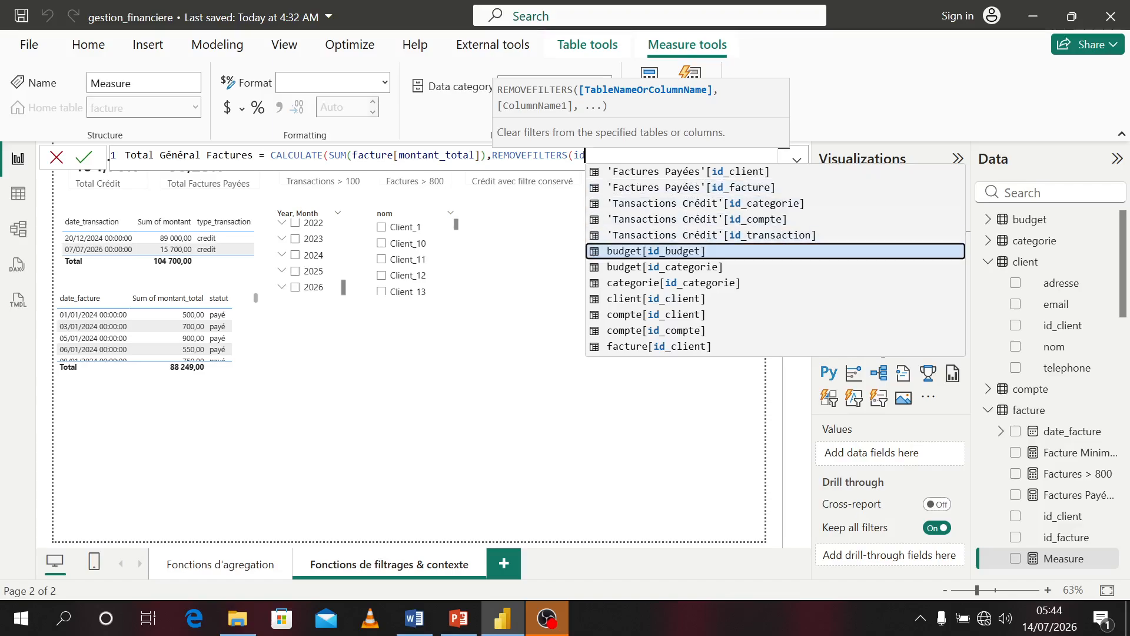
{"action": "key", "text": "Down"}
{"action": "key", "text": "Down"}
{"action": "key", "text": "Down"}
{"action": "key", "text": "Down"}
{"action": "key", "text": "Down"}
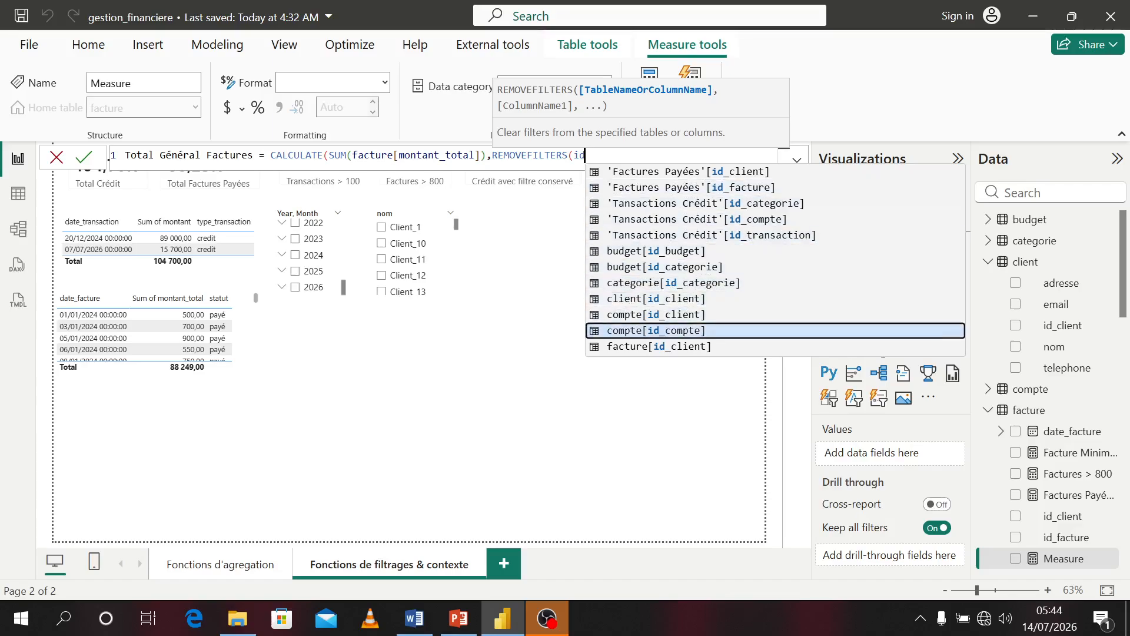
{"action": "key", "text": "Tab"}
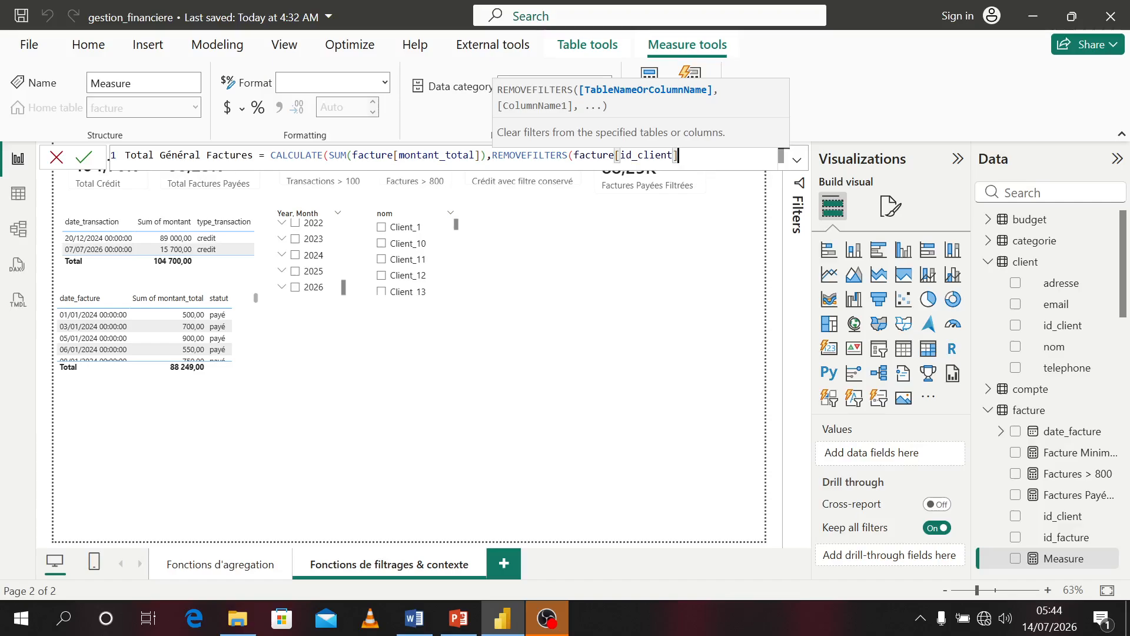
{"action": "type", "text": ")"}
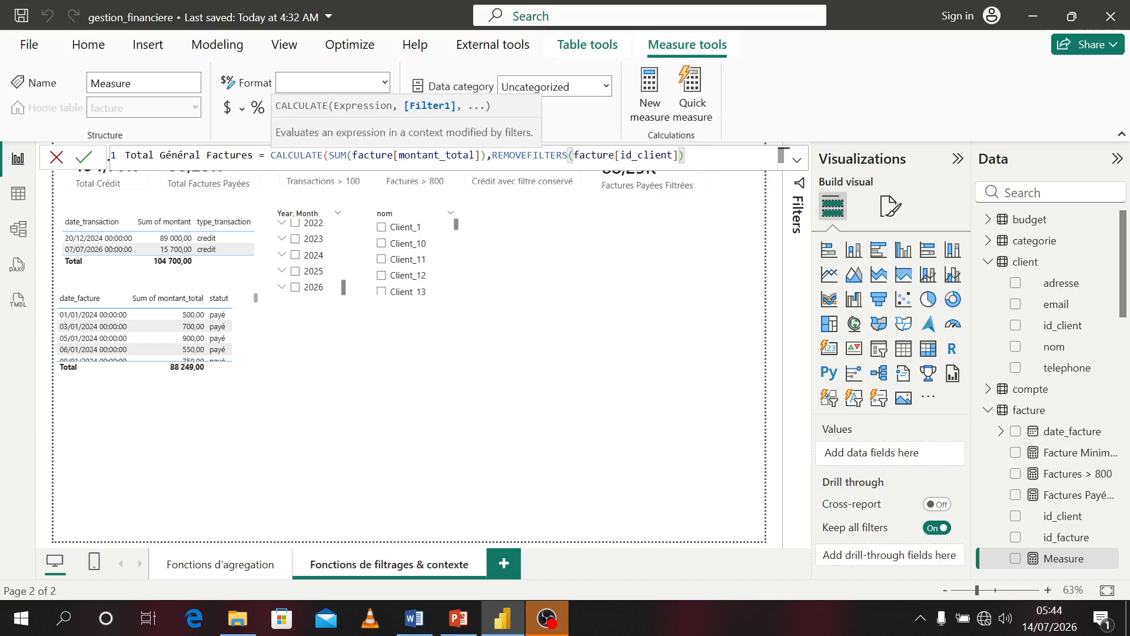
{"action": "type", "text": ")"}
{"action": "key", "text": "Return"}
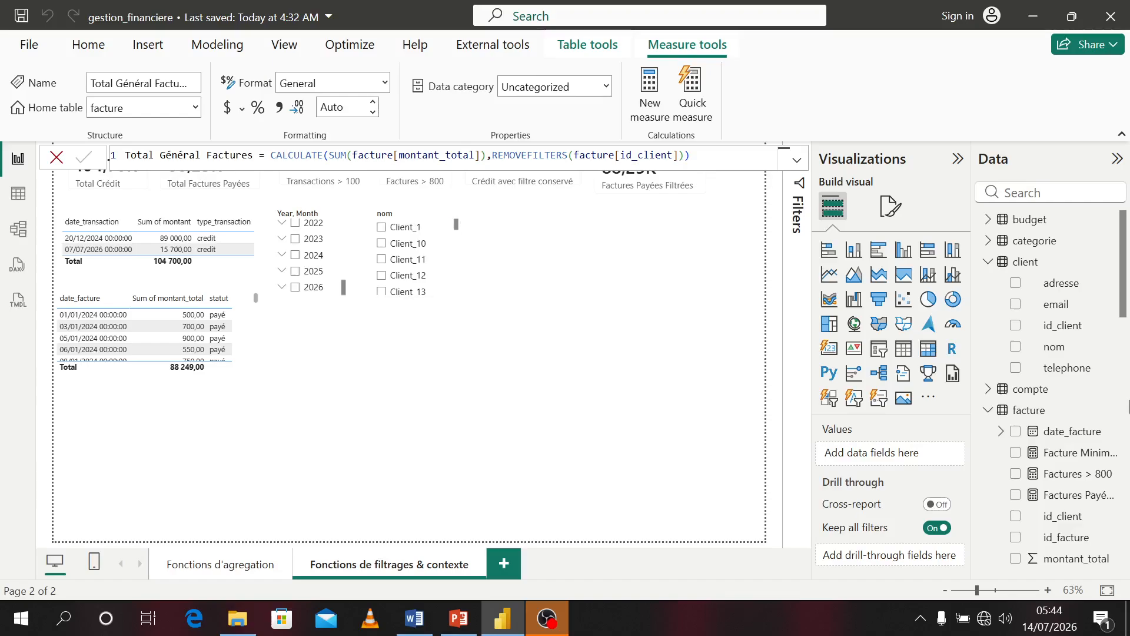
Locate the new Total Général Factures measure in the facture table's field list
{"action": "left_click", "coordinate": [668, 377]}
{"action": "scroll", "coordinate": [1068, 456], "scroll_direction": "down", "scroll_amount": 2}
{"action": "scroll", "coordinate": [1068, 456], "scroll_direction": "up", "scroll_amount": 2}
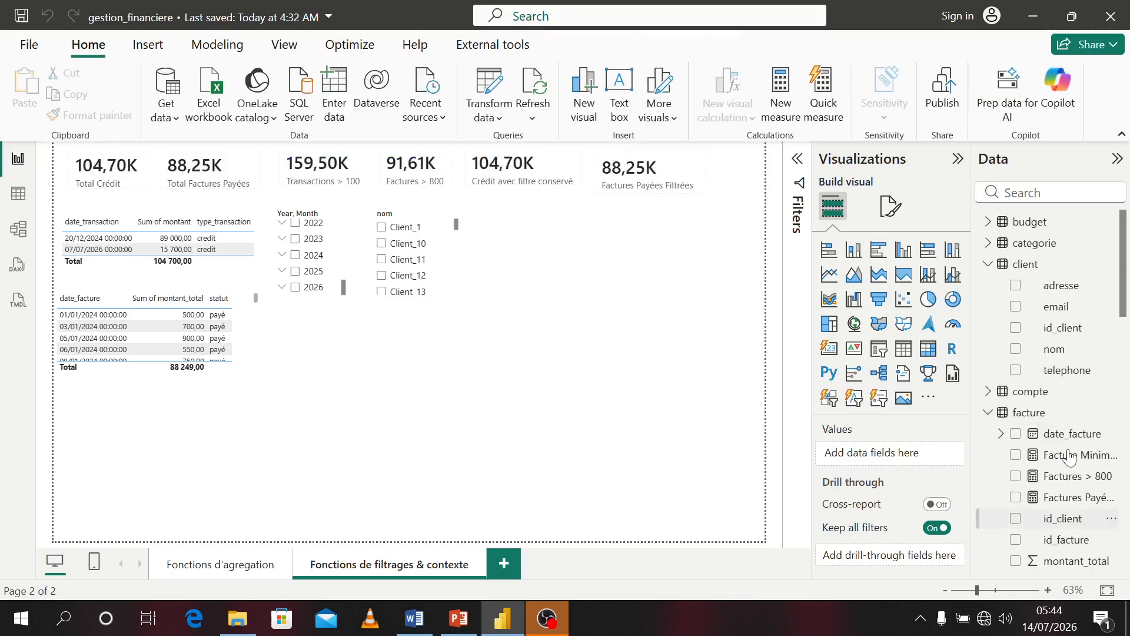
{"action": "scroll", "coordinate": [1069, 456], "scroll_direction": "down", "scroll_amount": 1}
{"action": "scroll", "coordinate": [1070, 456], "scroll_direction": "down", "scroll_amount": 3}
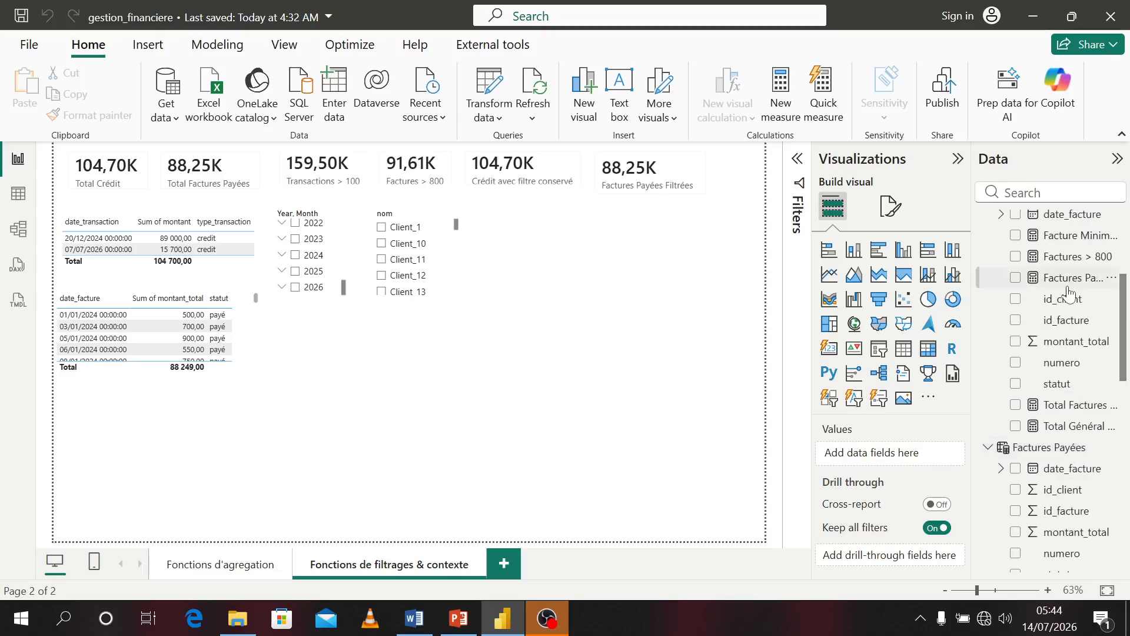
Add the Total Général Factures measure to the page as a card and position it beside the other cards
{"action": "scroll", "coordinate": [1071, 400], "scroll_direction": "up", "scroll_amount": 2}
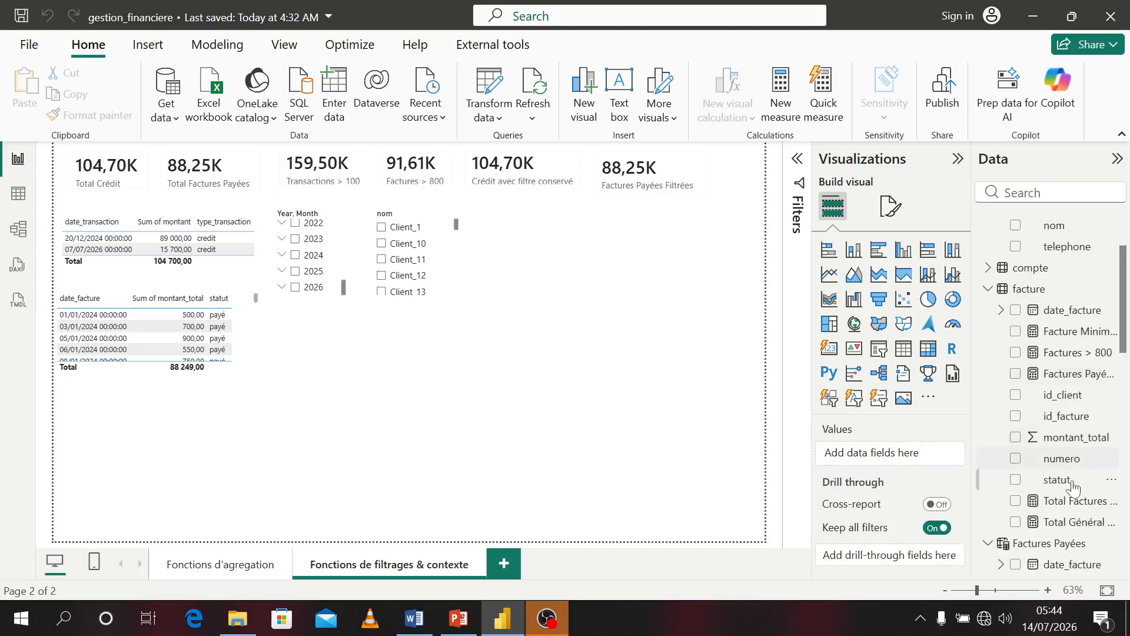
{"action": "left_click", "coordinate": [1017, 523]}
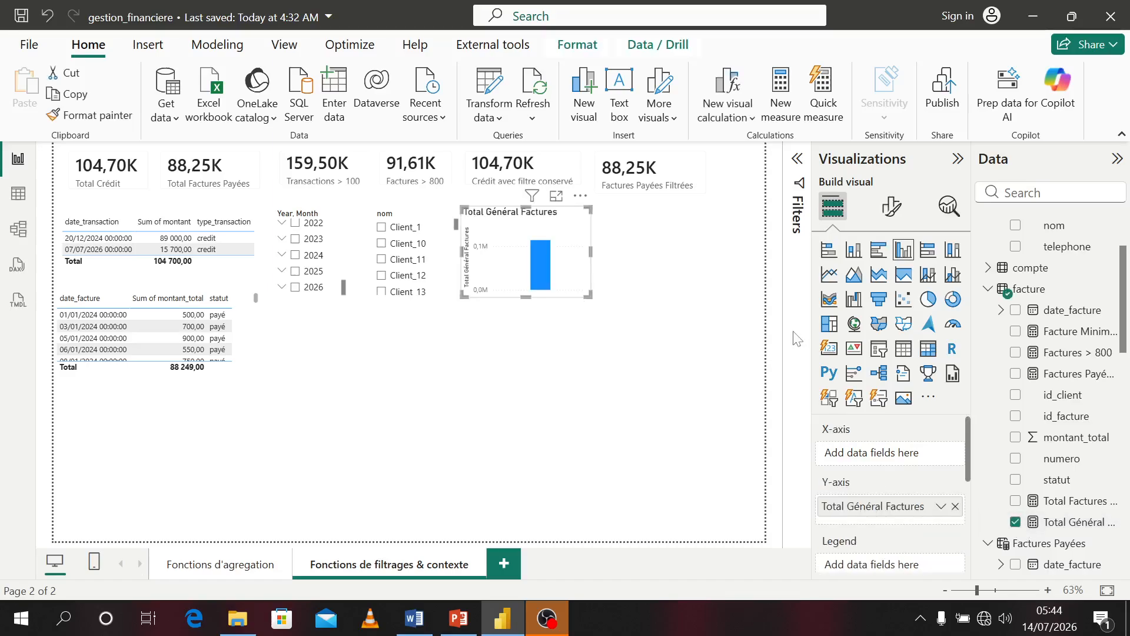
{"action": "left_click", "coordinate": [827, 350]}
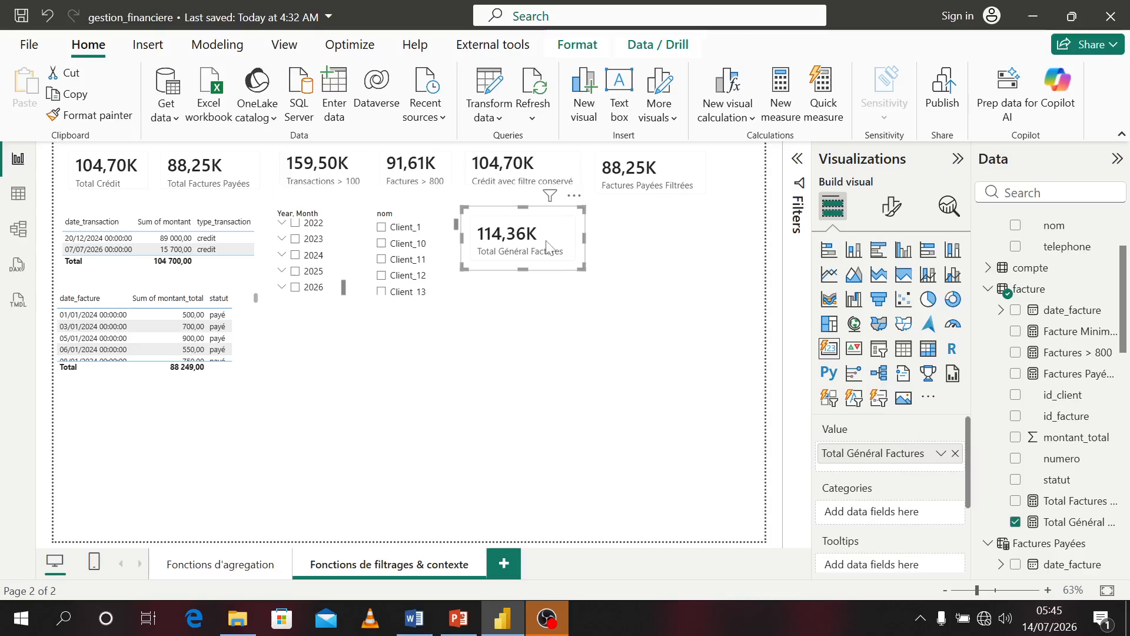
{"action": "mouse_move", "coordinate": [547, 246]}
{"action": "left_mouse_down"}
{"action": "mouse_move", "coordinate": [683, 257]}
{"action": "mouse_move", "coordinate": [652, 240]}
{"action": "mouse_move", "coordinate": [528, 236]}
{"action": "left_mouse_up"}
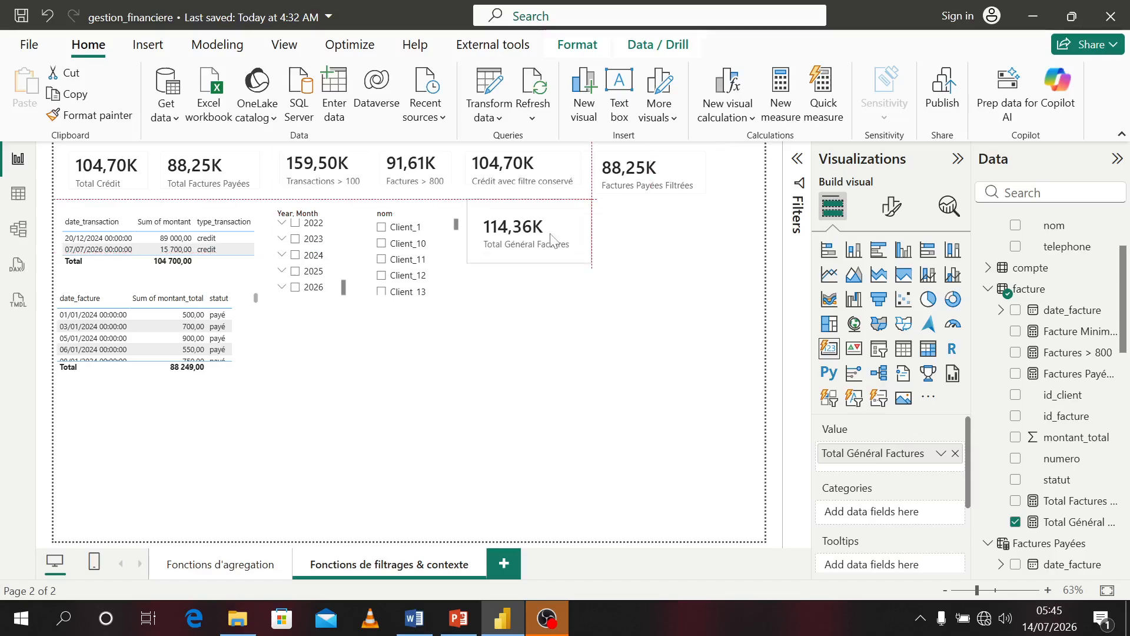
Test the Total Général Factures card by selecting Client_11, Client_12 and Client_10 in the client slicer, then clear the selection
{"action": "left_click", "coordinate": [382, 260]}
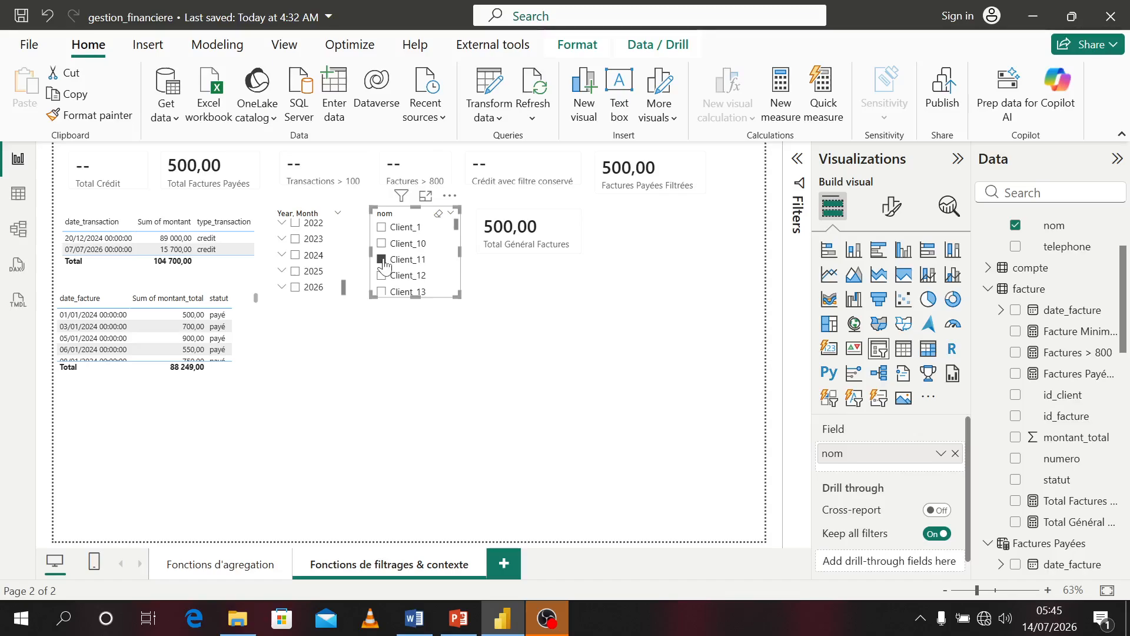
{"action": "left_click", "coordinate": [382, 276]}
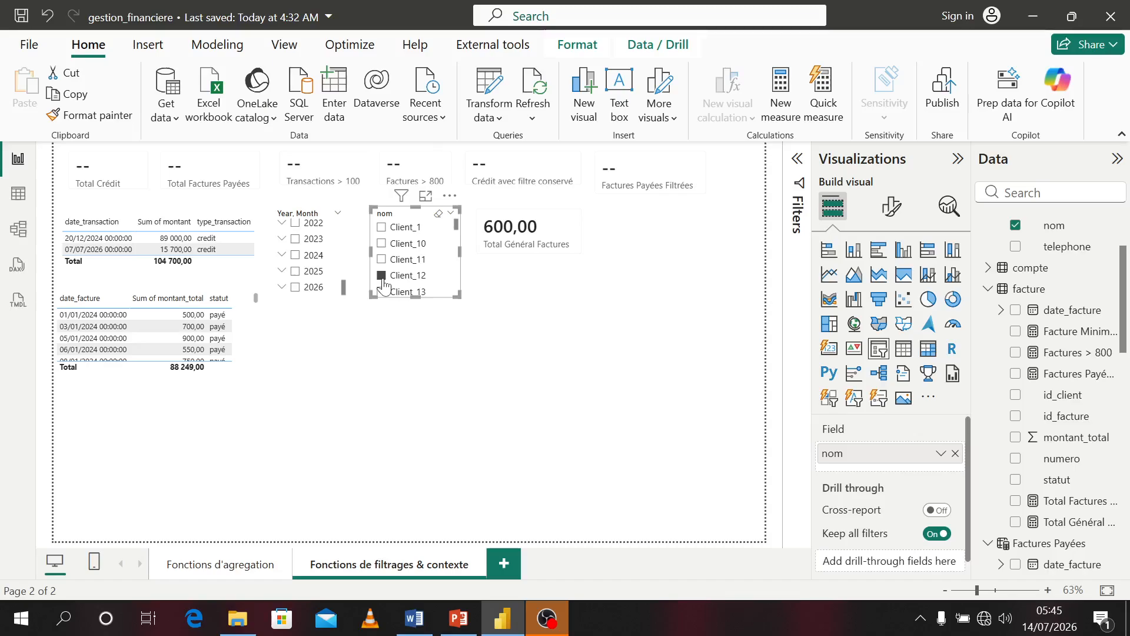
{"action": "left_click", "coordinate": [381, 243]}
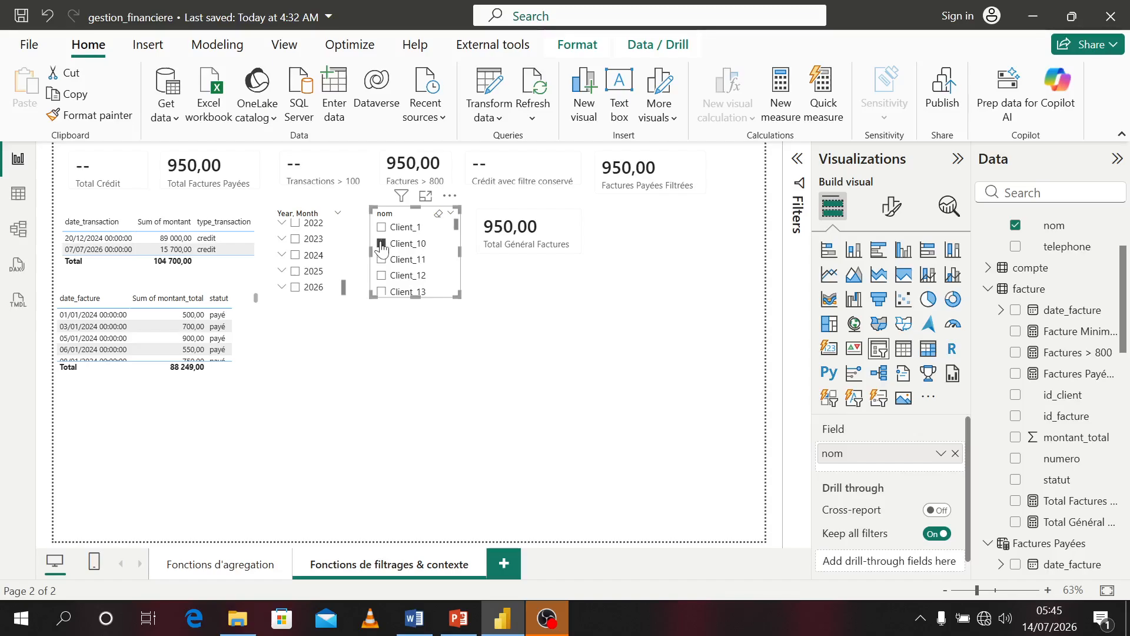
{"action": "left_click", "coordinate": [381, 243]}
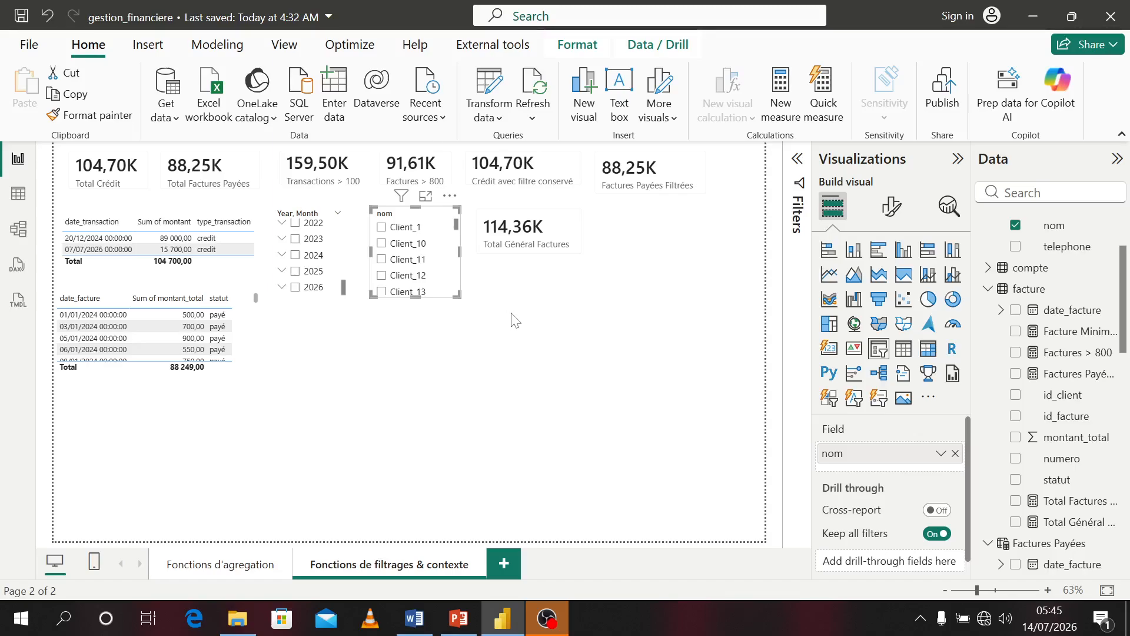
{"action": "left_click", "coordinate": [515, 320]}
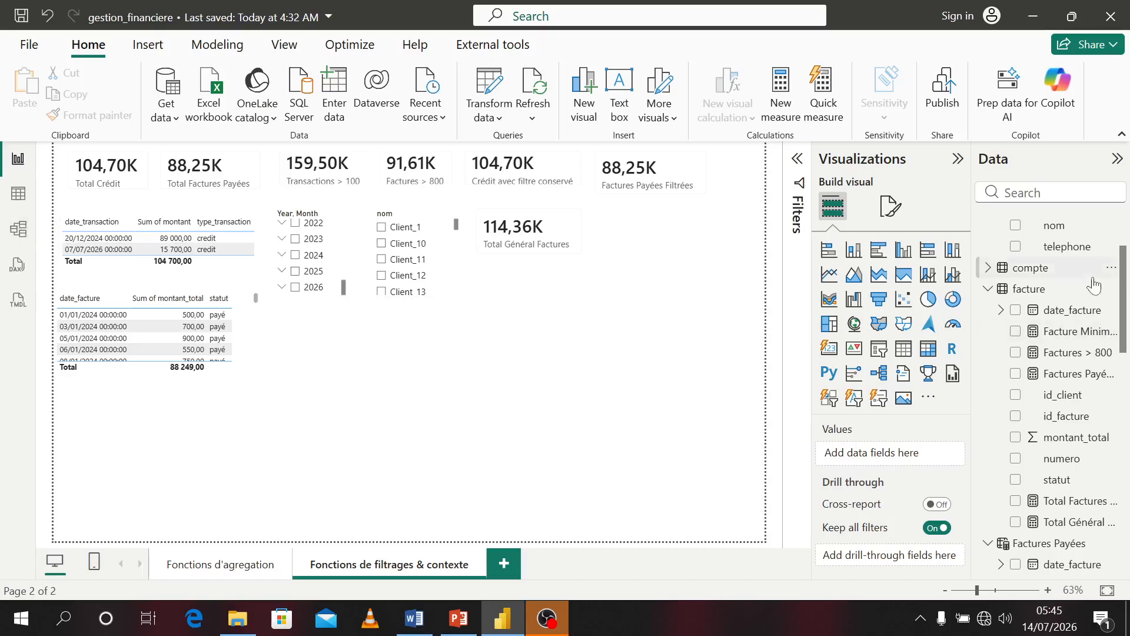
Create a new measure in the budget table and name it Budget Total
{"action": "scroll", "coordinate": [1074, 289], "scroll_direction": "up", "scroll_amount": 3}
{"action": "left_click", "coordinate": [989, 264]}
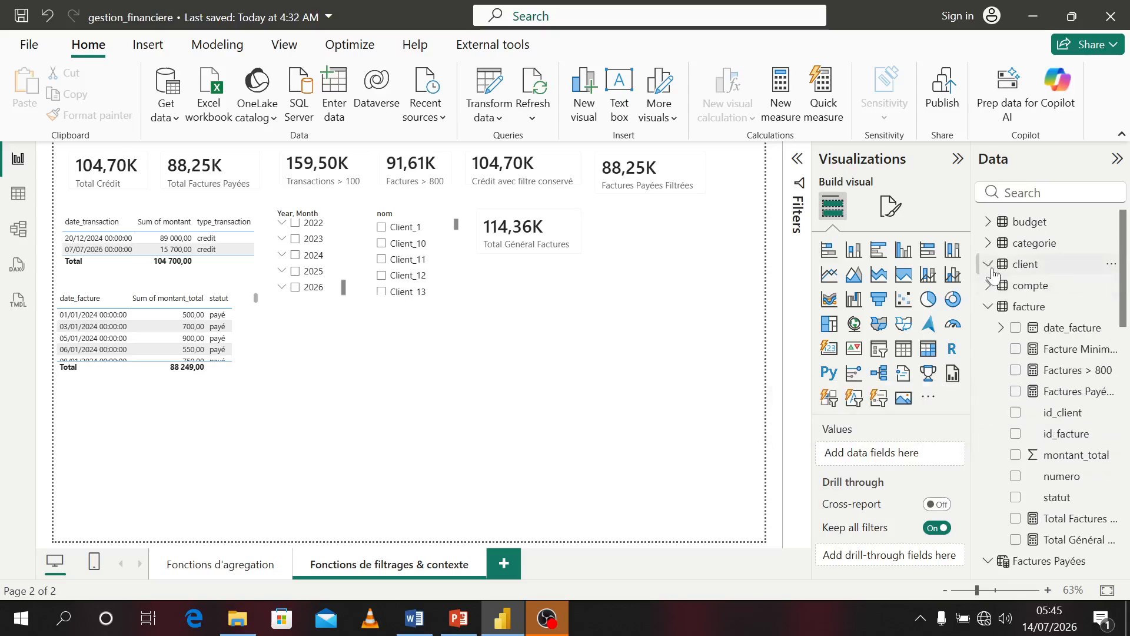
{"action": "left_click", "coordinate": [988, 306]}
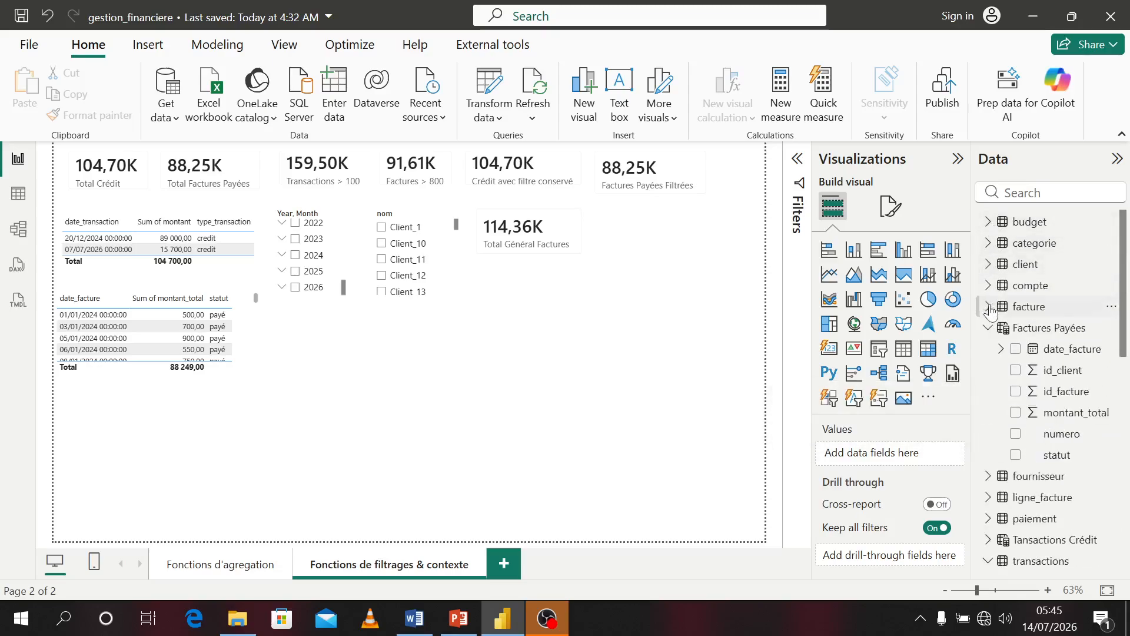
{"action": "left_click", "coordinate": [989, 328]}
{"action": "left_click", "coordinate": [999, 226]}
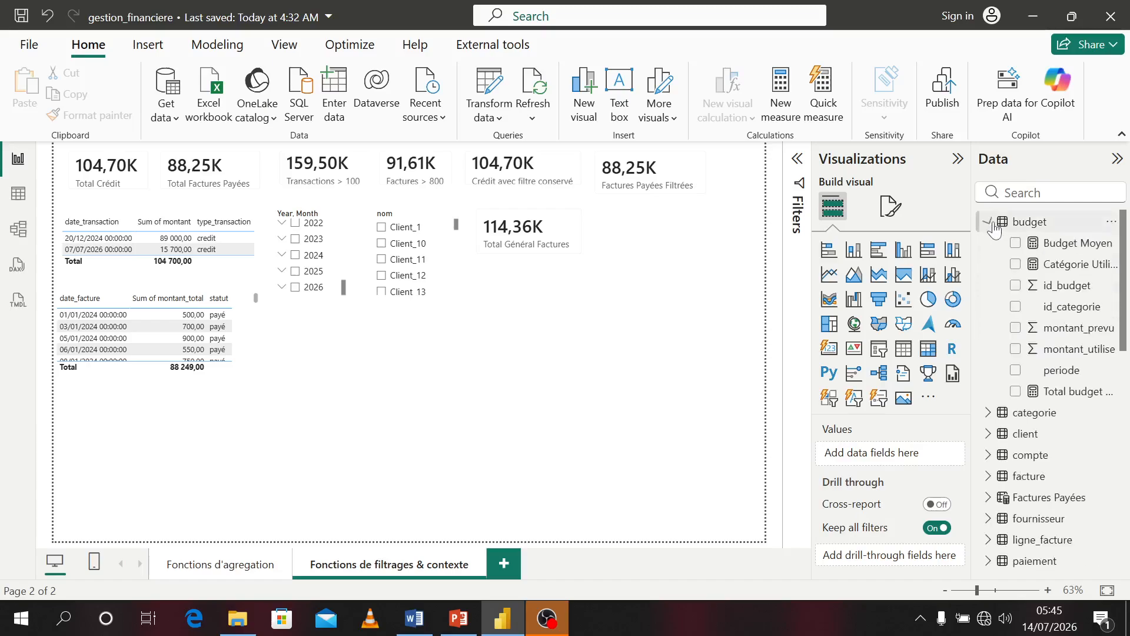
{"action": "right_click", "coordinate": [1022, 226]}
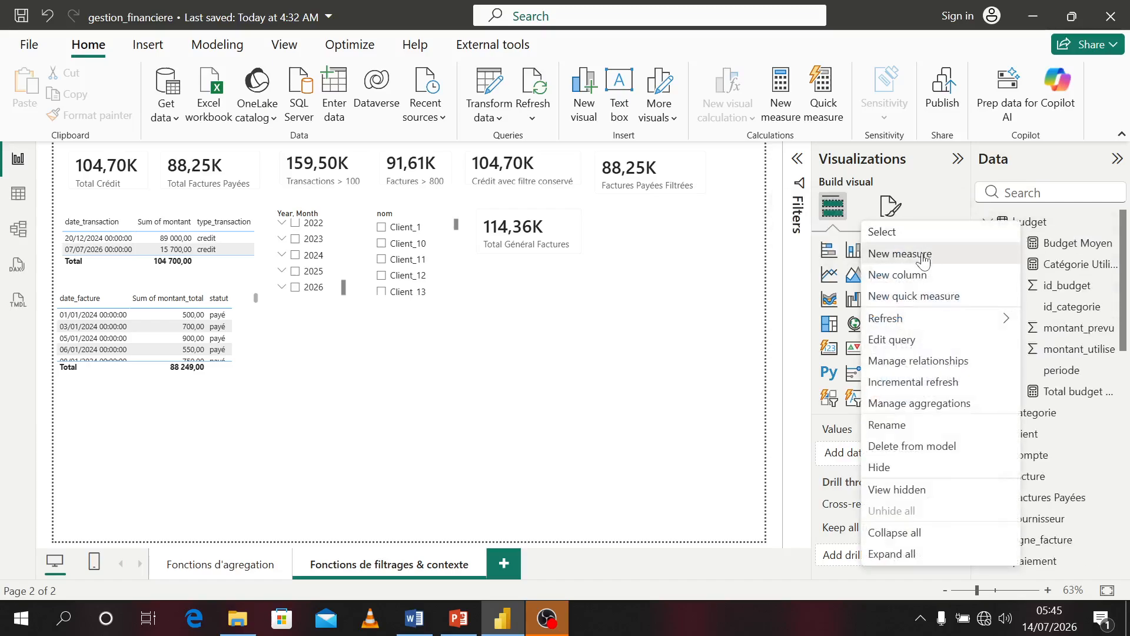
{"action": "left_click", "coordinate": [927, 256]}
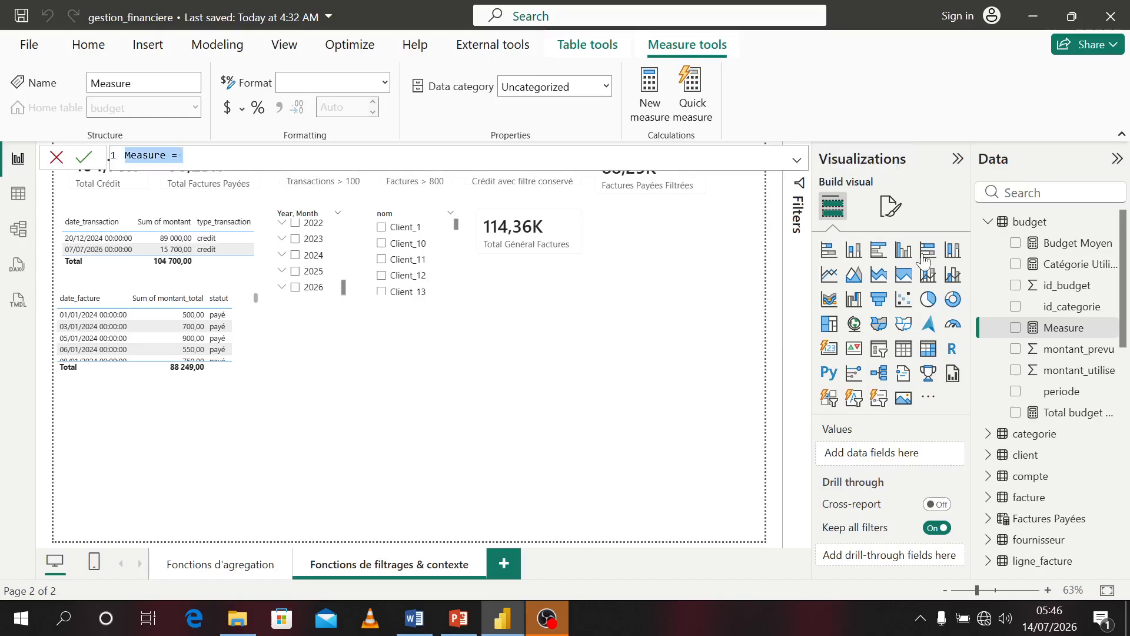
{"action": "type", "text": "Bu"}
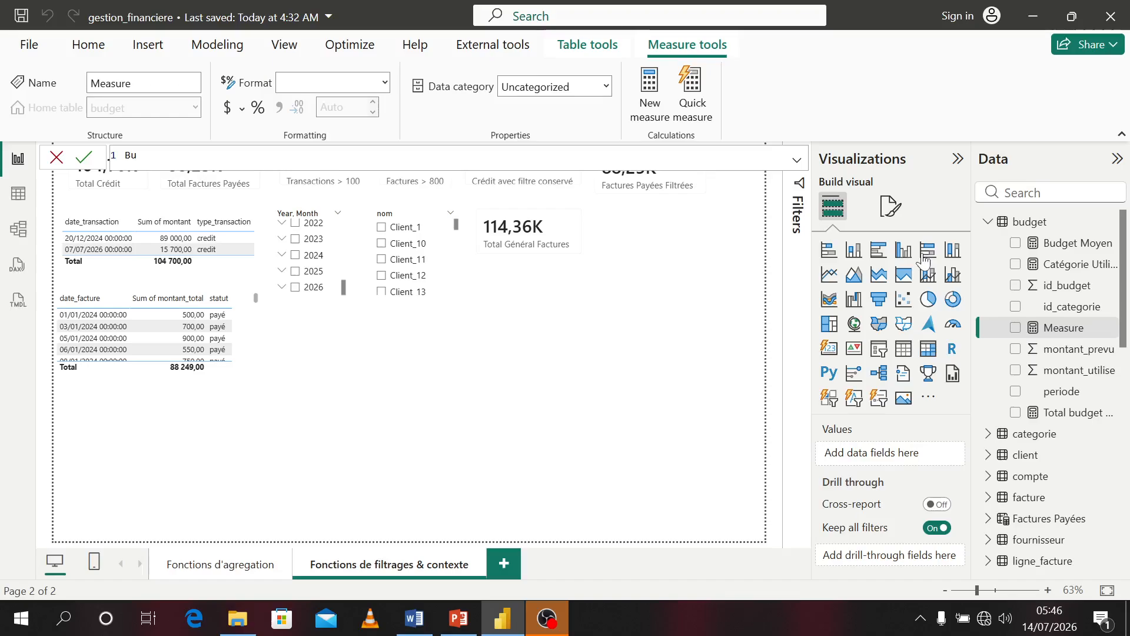
{"action": "type", "text": "dge"}
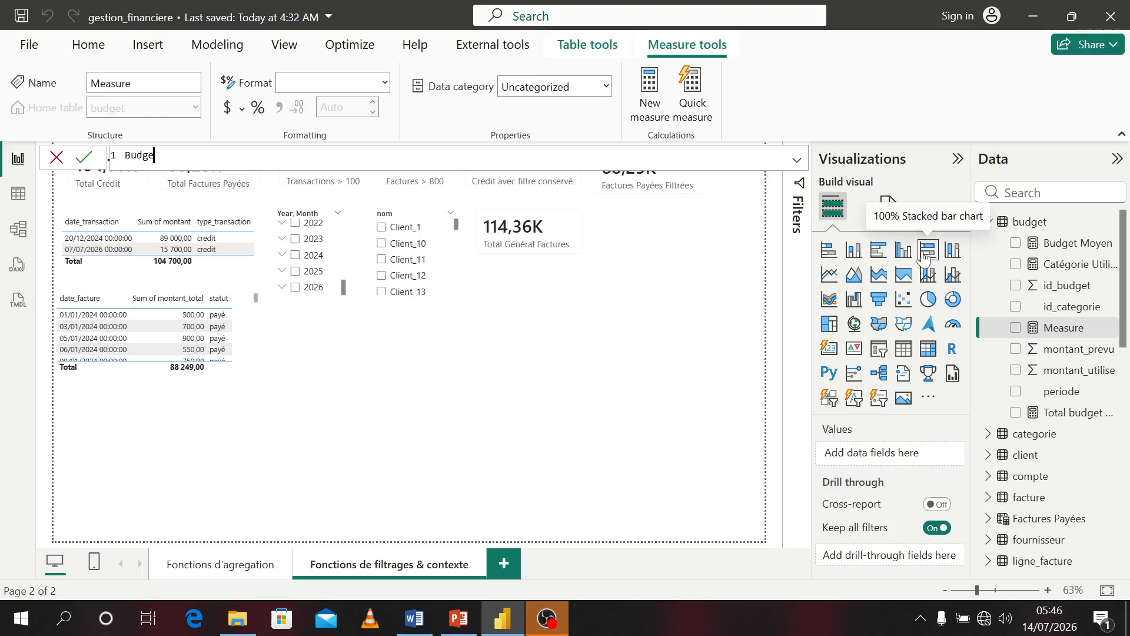
{"action": "type", "text": "t Total = CALCULATE(sum"}
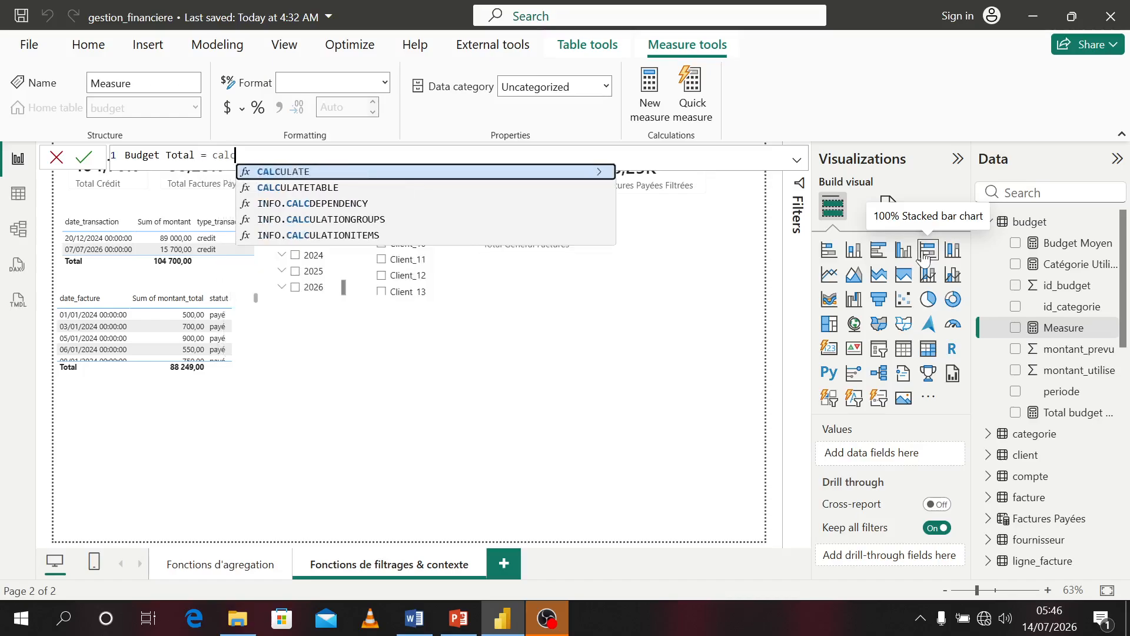
Define the measure as CALCULATE(SUM(budget[montant_prevu]),REMOVEFILTERS(budget[id_categorie])) and commit it
{"action": "key", "text": "Tab"}
{"action": "type", "text": "SUM"}
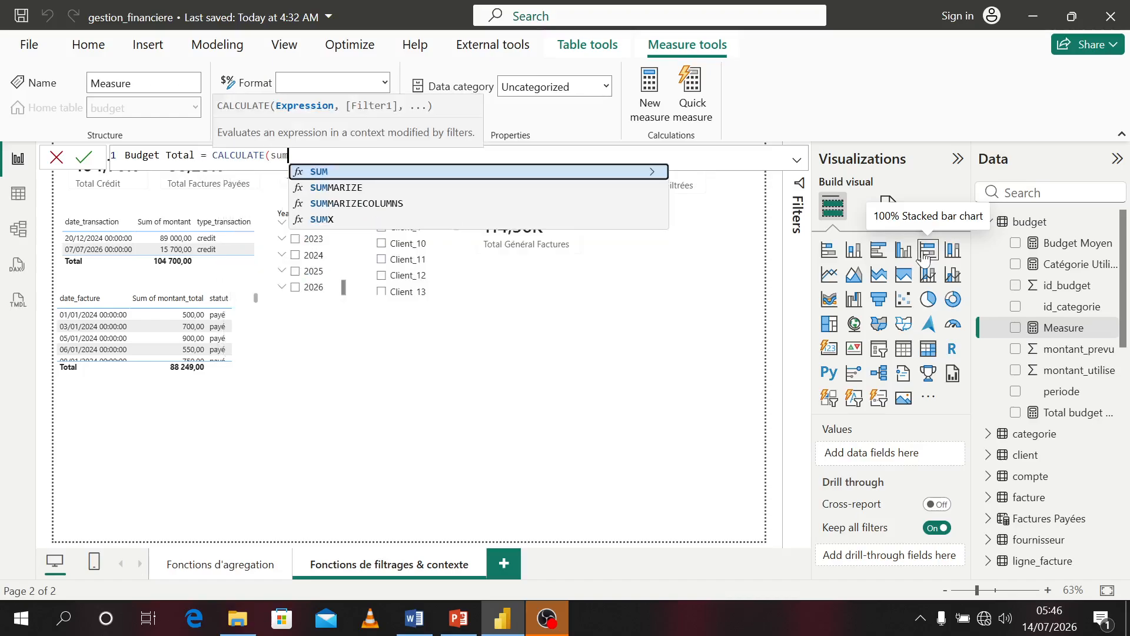
{"action": "key", "text": "Tab"}
{"action": "type", "text": "mon"}
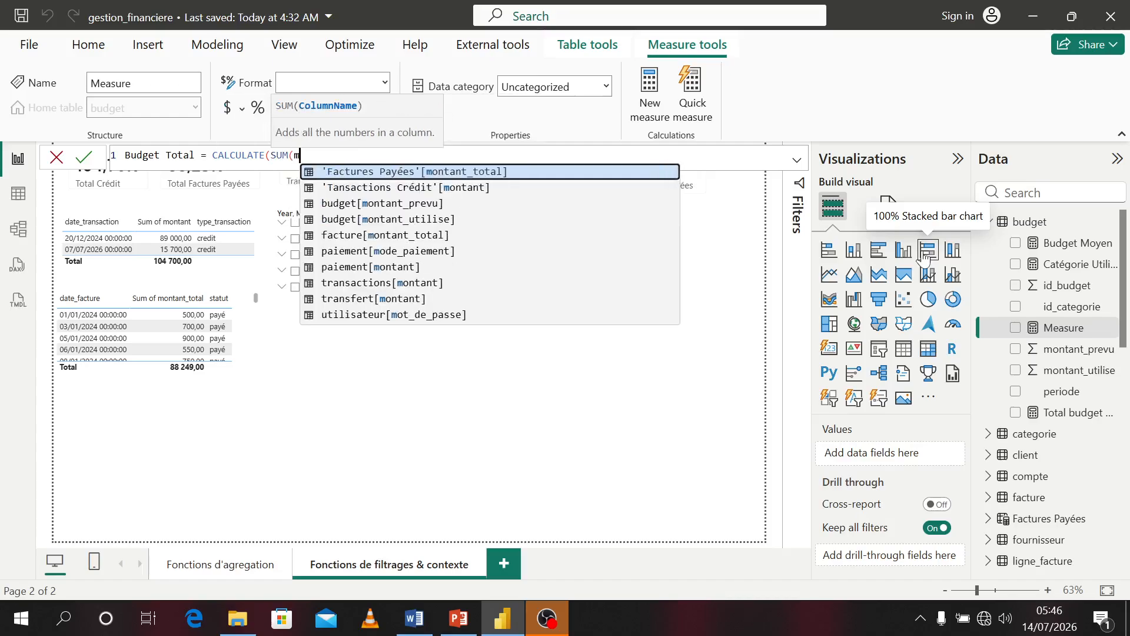
{"action": "type", "text": "t"}
{"action": "key", "text": "Down"}
{"action": "key", "text": "Down"}
{"action": "key", "text": "Down"}
{"action": "key", "text": "Down"}
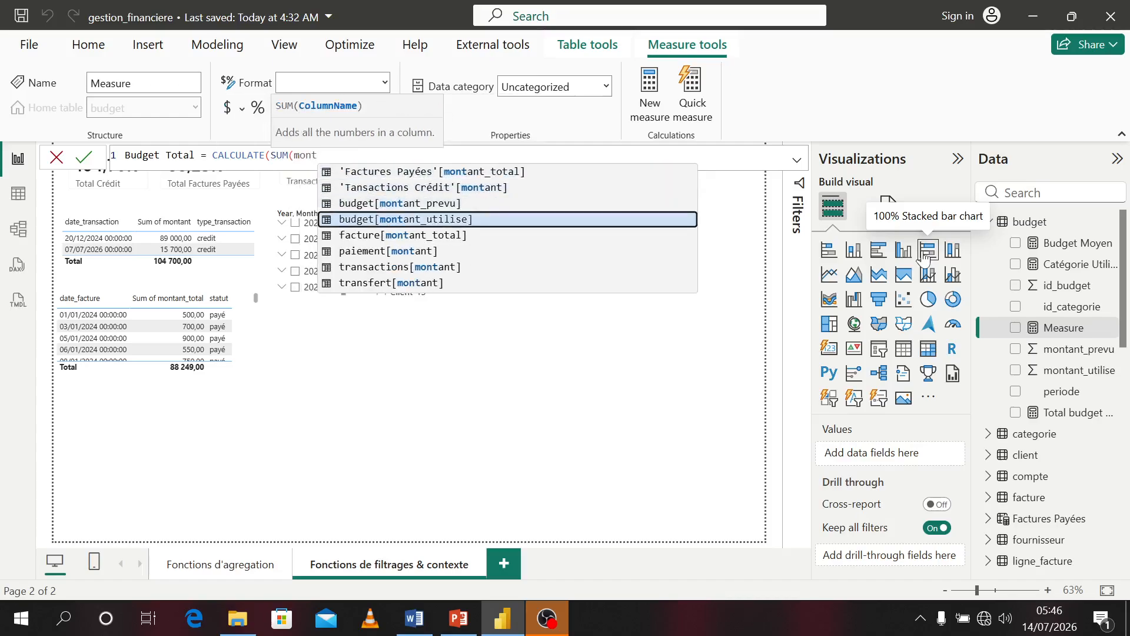
{"action": "key", "text": "Up"}
{"action": "key", "text": "Up"}
{"action": "key", "text": "Tab"}
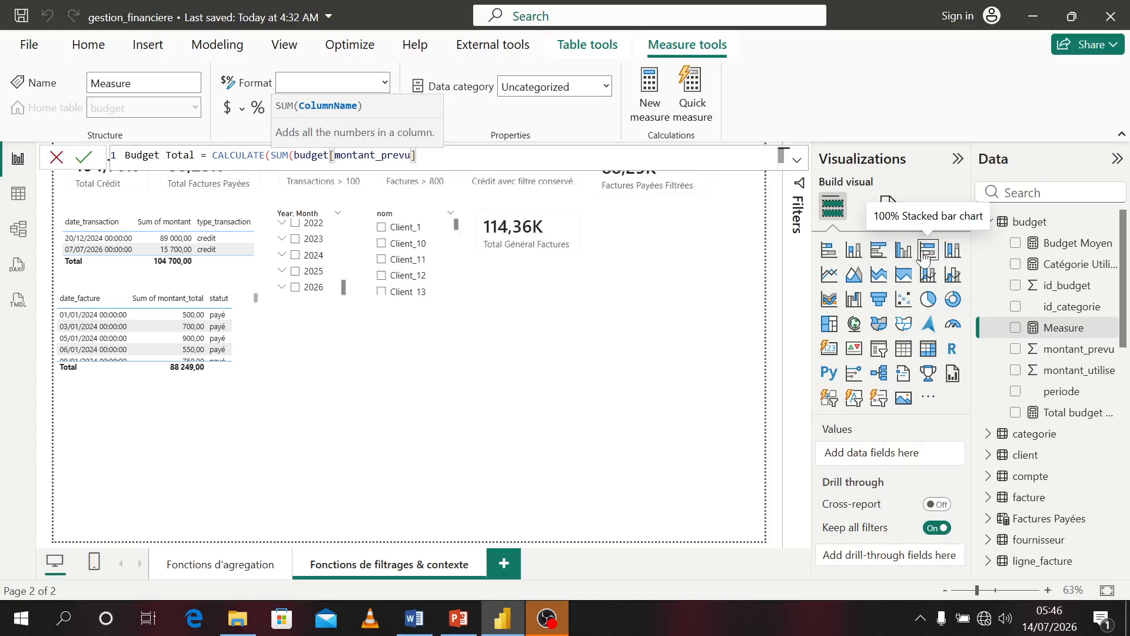
{"action": "type", "text": "),"}
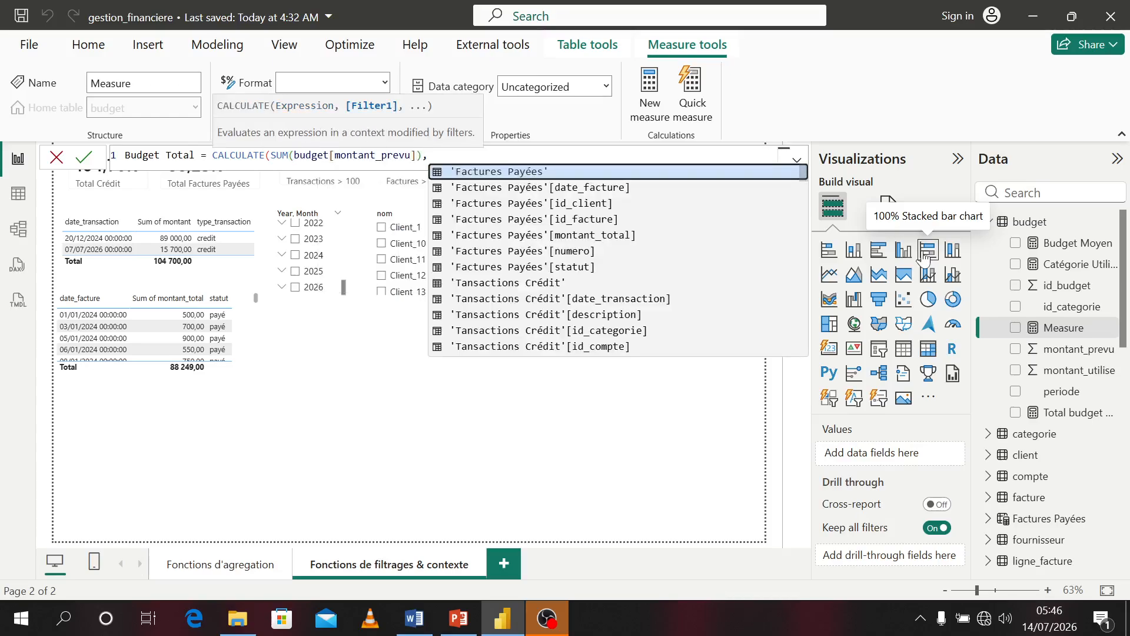
{"action": "type", "text": "remo"}
{"action": "key", "text": "Tab"}
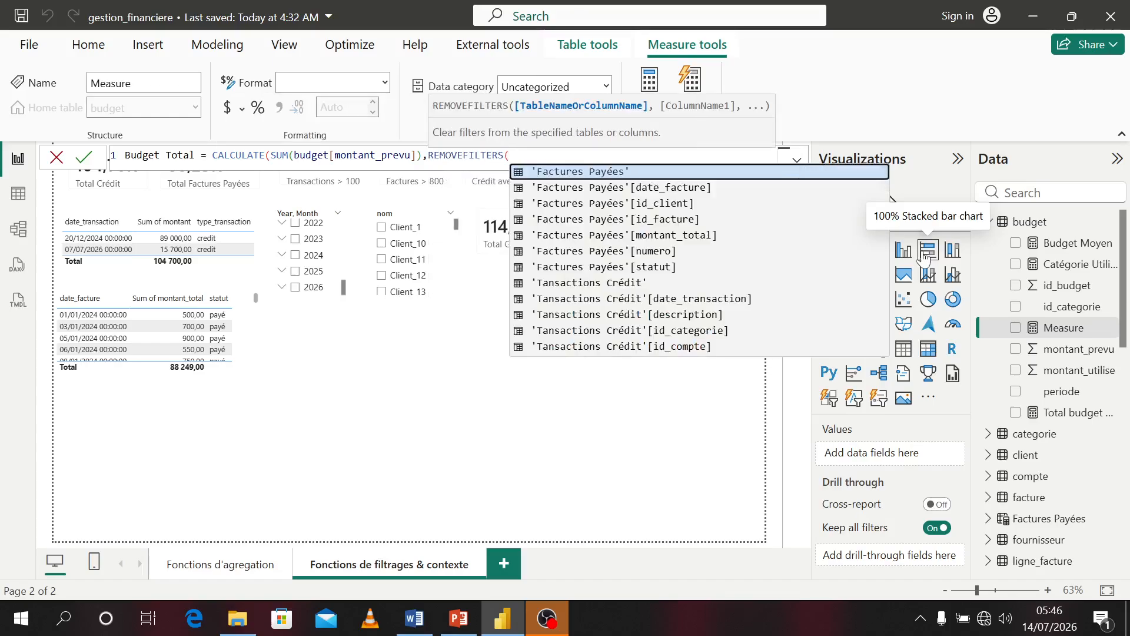
{"action": "type", "text": "id"}
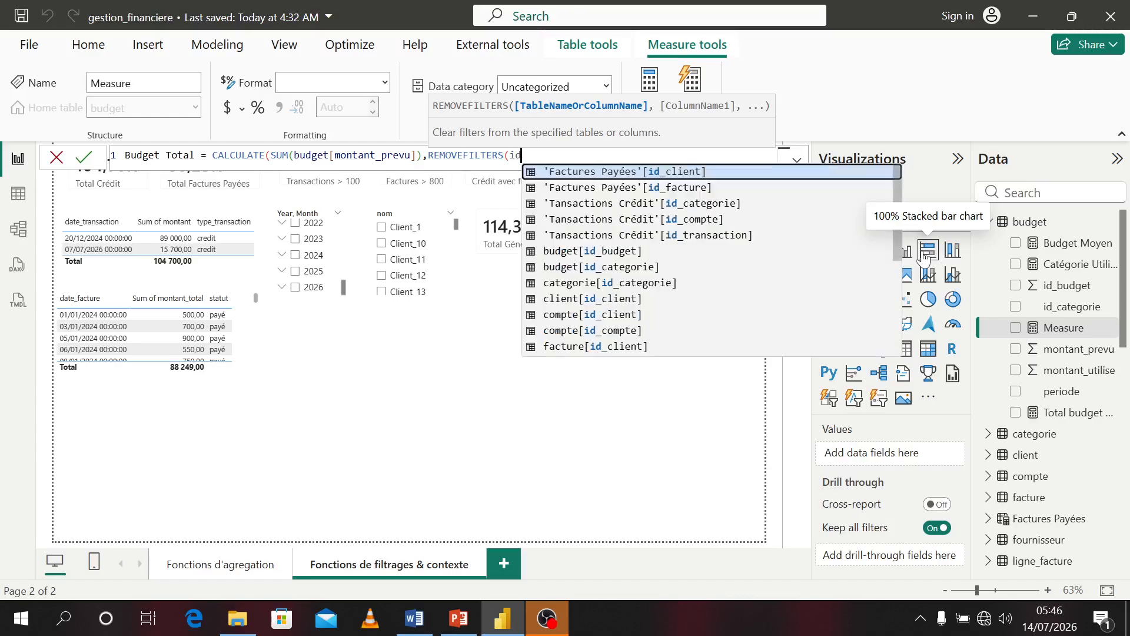
{"action": "key", "text": "Down"}
{"action": "key", "text": "Down"}
{"action": "key", "text": "Down"}
{"action": "key", "text": "Down"}
{"action": "key", "text": "Down"}
{"action": "key", "text": "Down"}
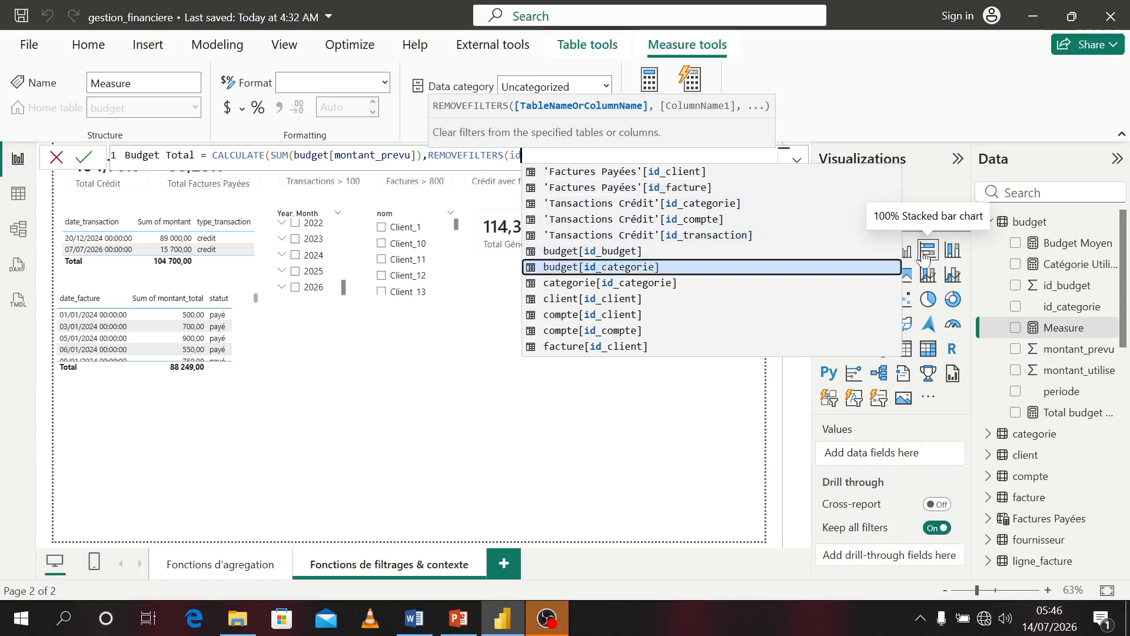
{"action": "key", "text": "Tab"}
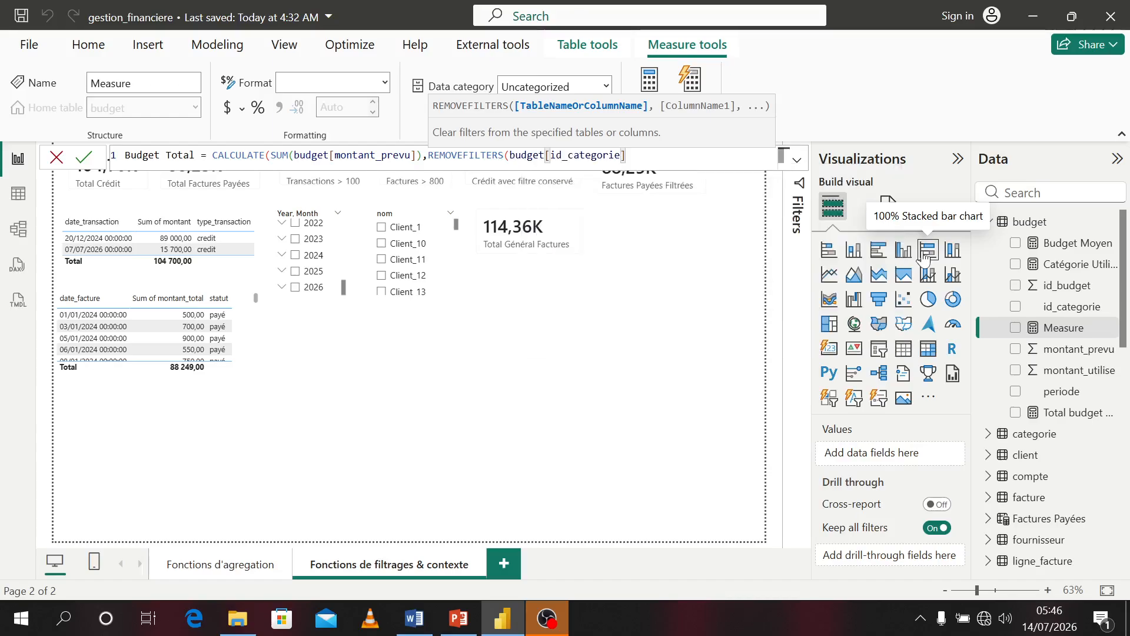
{"action": "type", "text": "))"}
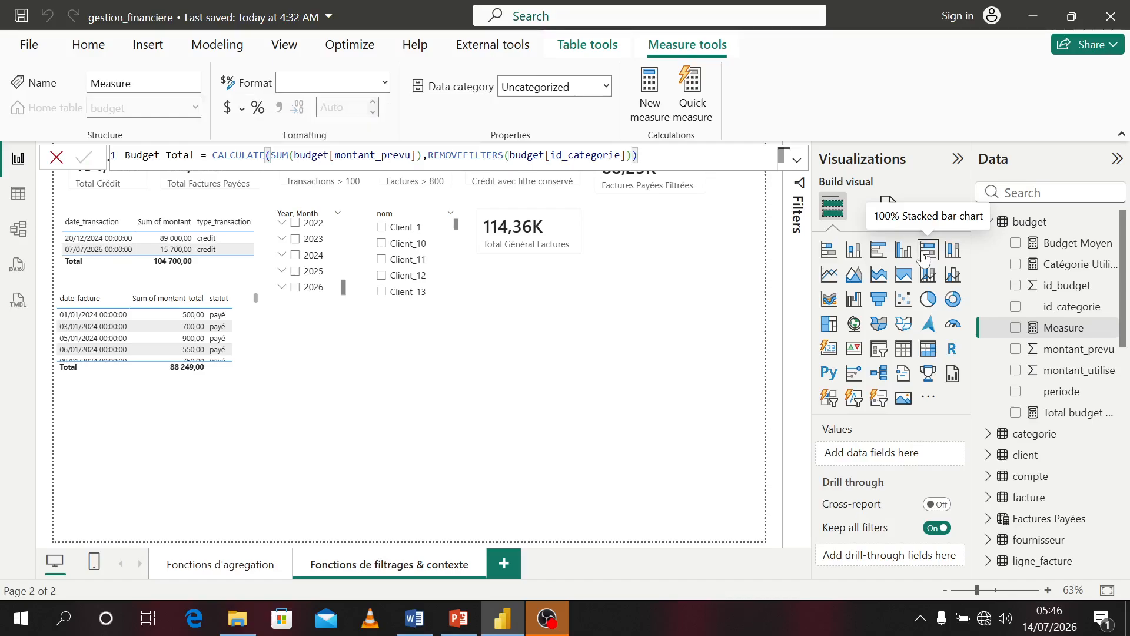
{"action": "left_click", "coordinate": [924, 256]}
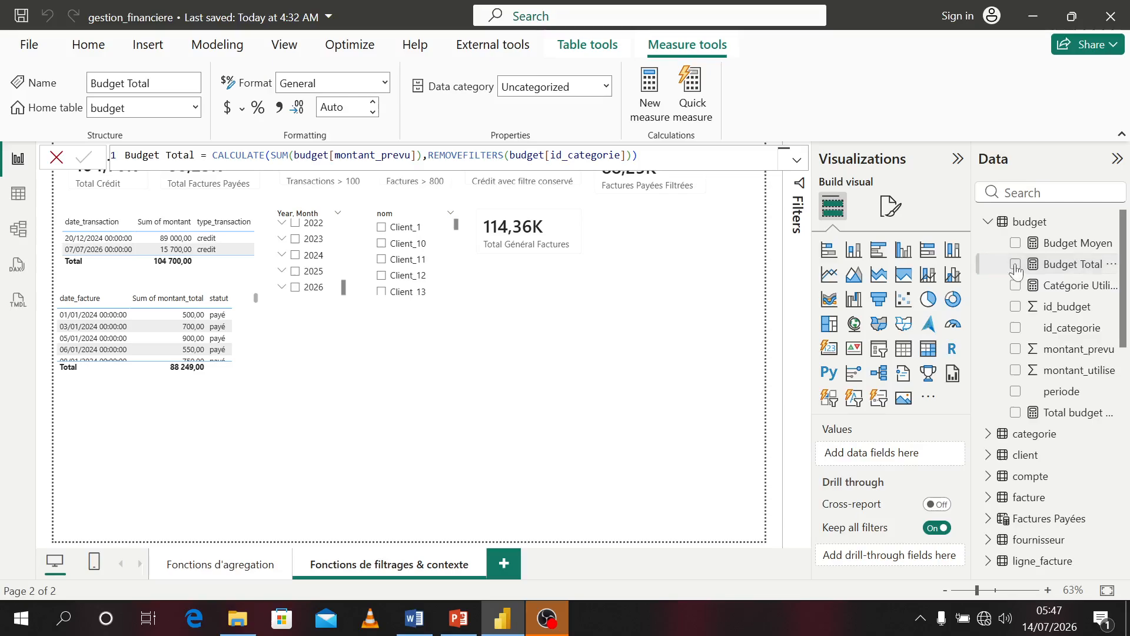
Add the Budget Total measure to the page as a card and place it next to Total Général Factures
{"action": "left_click_drag", "start_coordinate": [593, 302], "coordinate": [626, 317]}
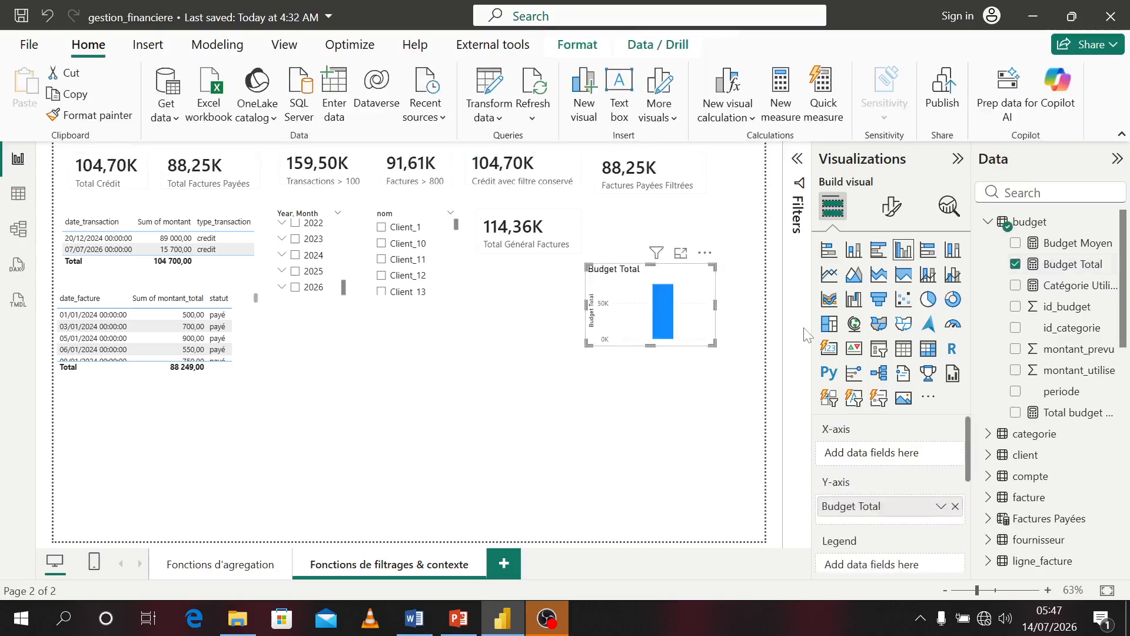
{"action": "left_click", "coordinate": [829, 348]}
{"action": "left_click_drag", "start_coordinate": [705, 323], "coordinate": [681, 253]}
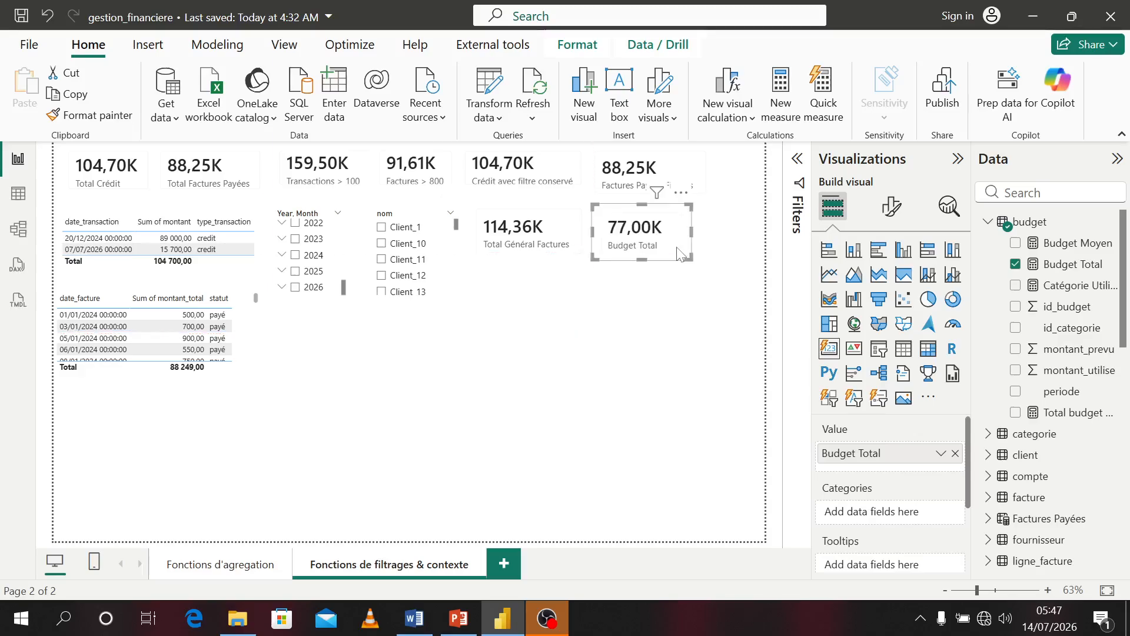
Add a table visual showing the categorie table's nom column below the invoice table
{"action": "left_click", "coordinate": [724, 272]}
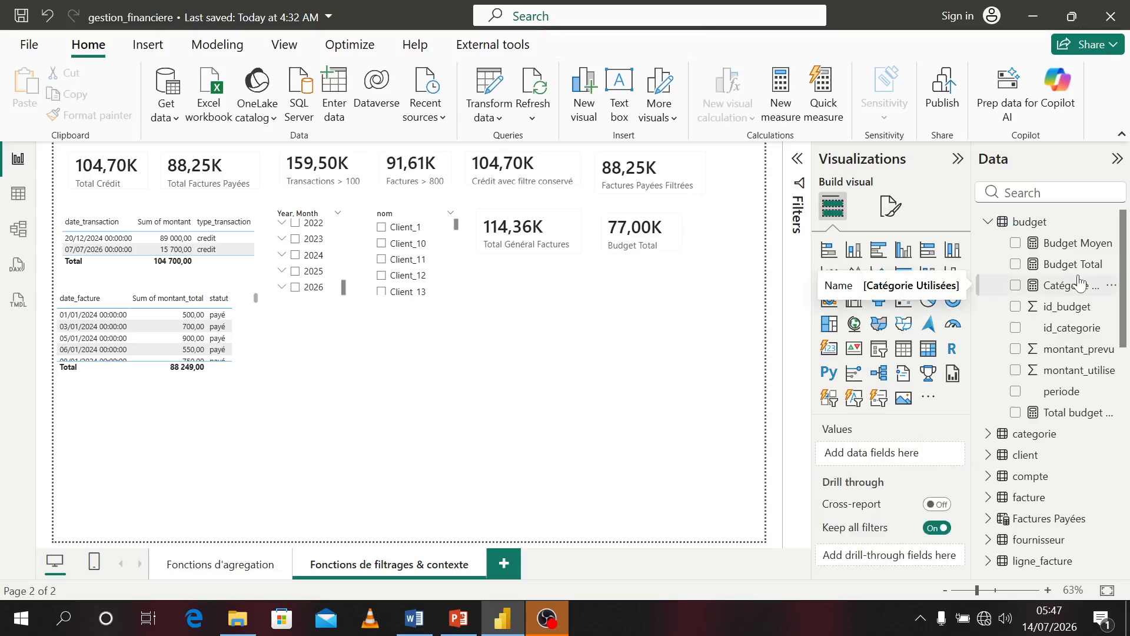
{"action": "left_click", "coordinate": [991, 435]}
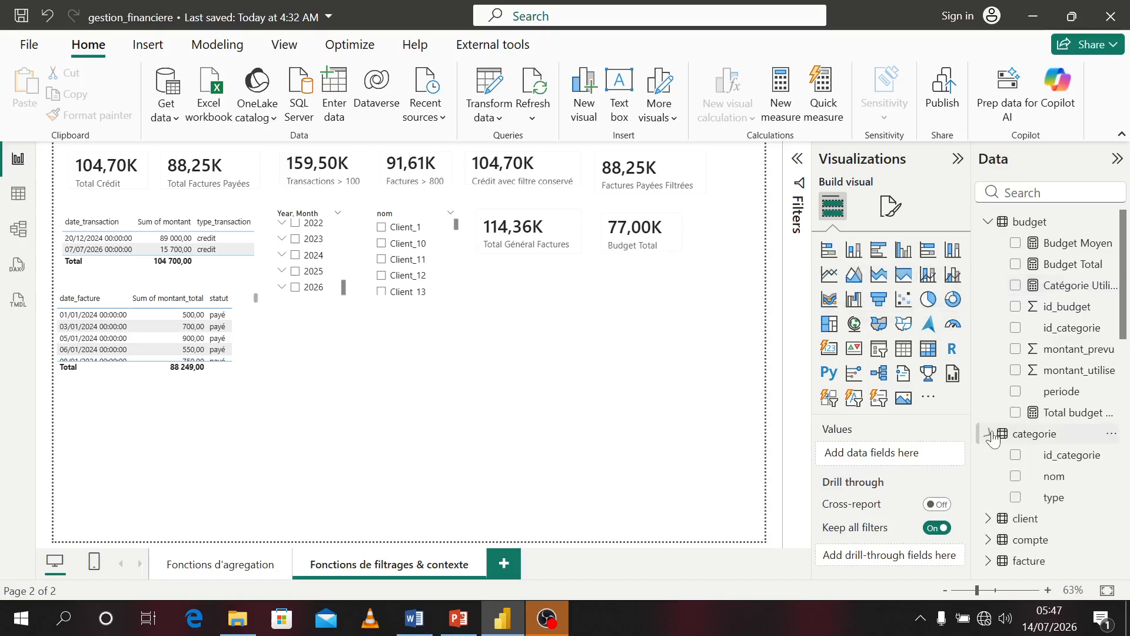
{"action": "left_click", "coordinate": [1017, 477]}
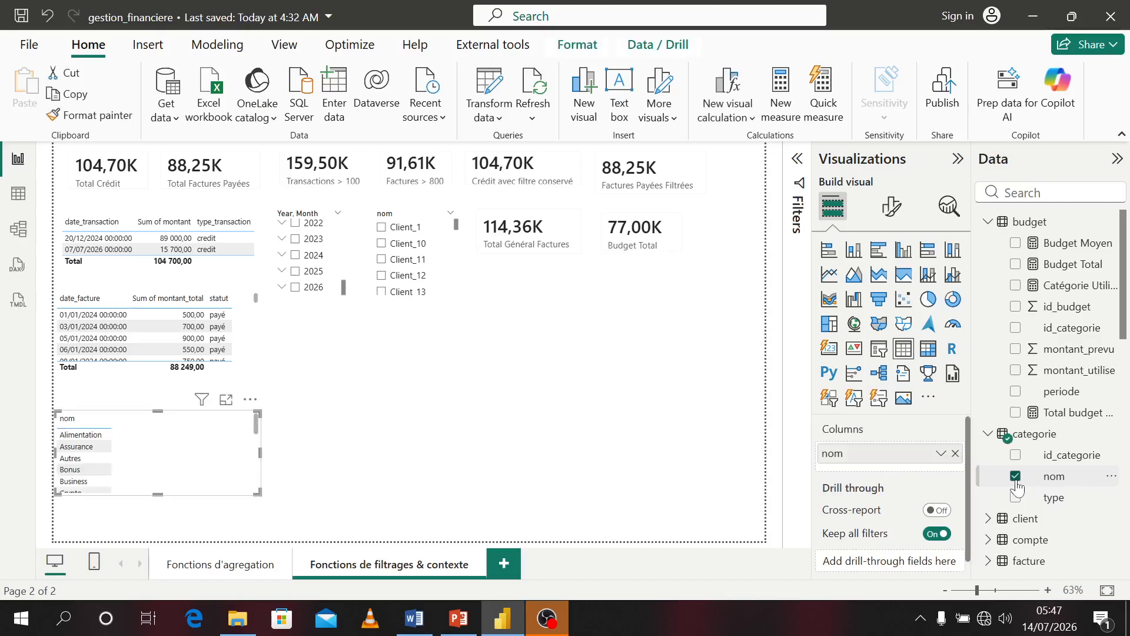
{"action": "left_click", "coordinate": [1016, 497]}
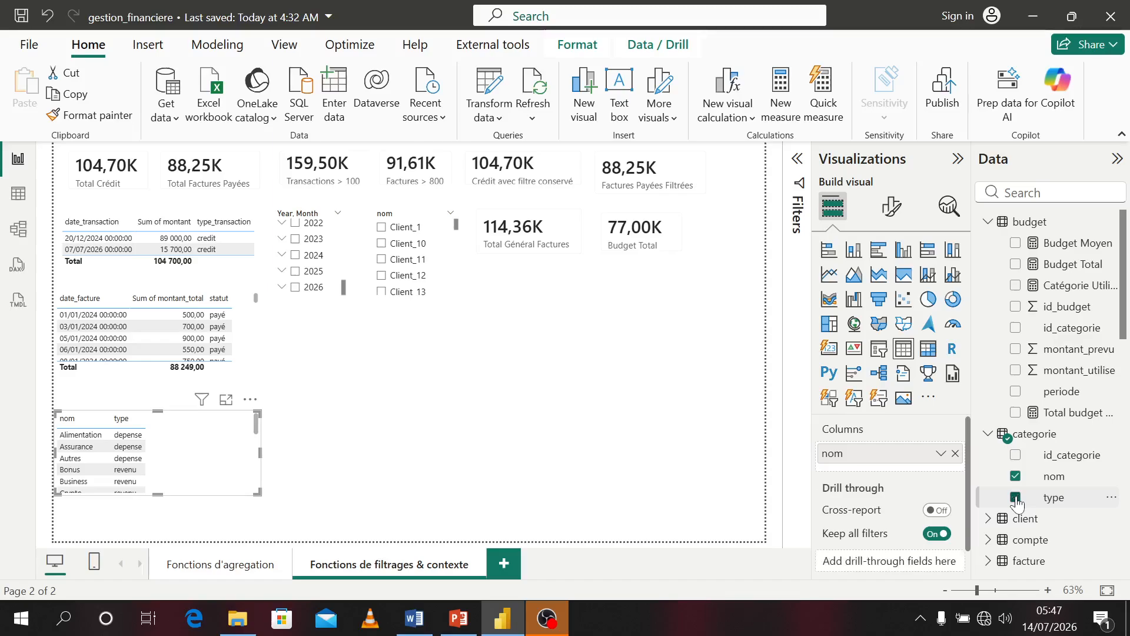
{"action": "left_click", "coordinate": [1016, 498]}
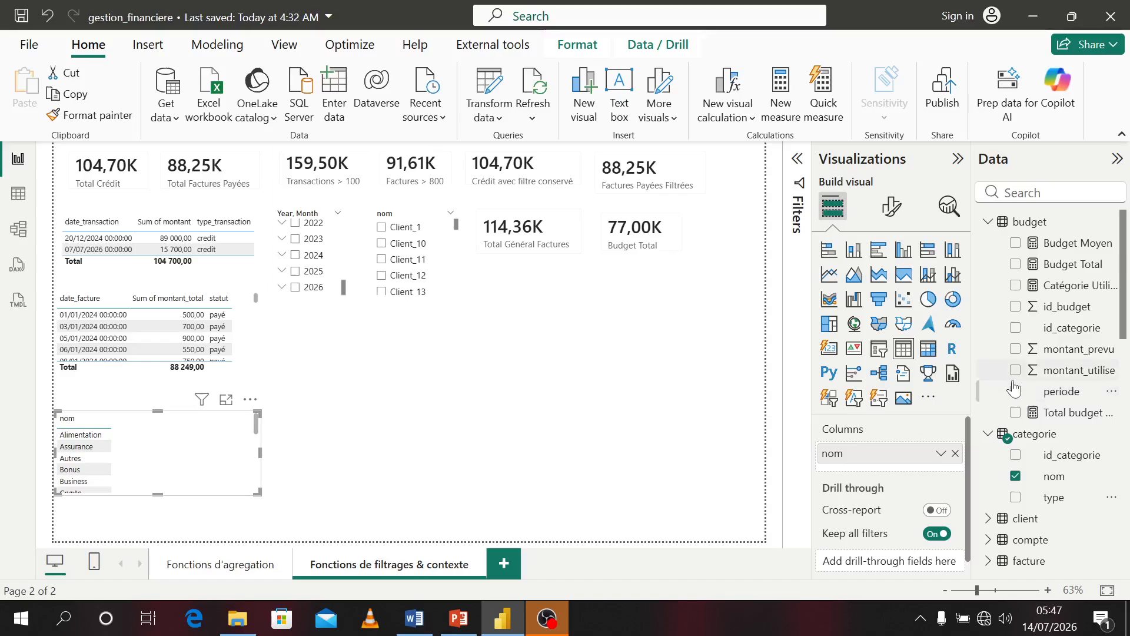
Turn the category nom table into a slicer and move it beside the cards, narrowing its width
{"action": "left_click", "coordinate": [875, 349]}
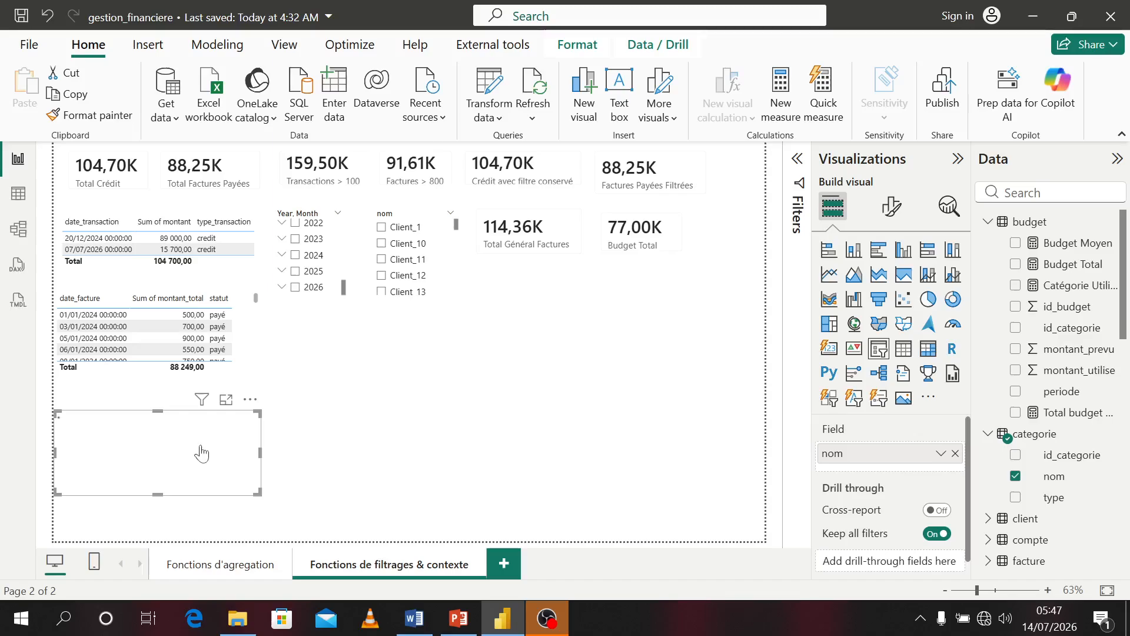
{"action": "left_click_drag", "start_coordinate": [159, 457], "coordinate": [600, 356]}
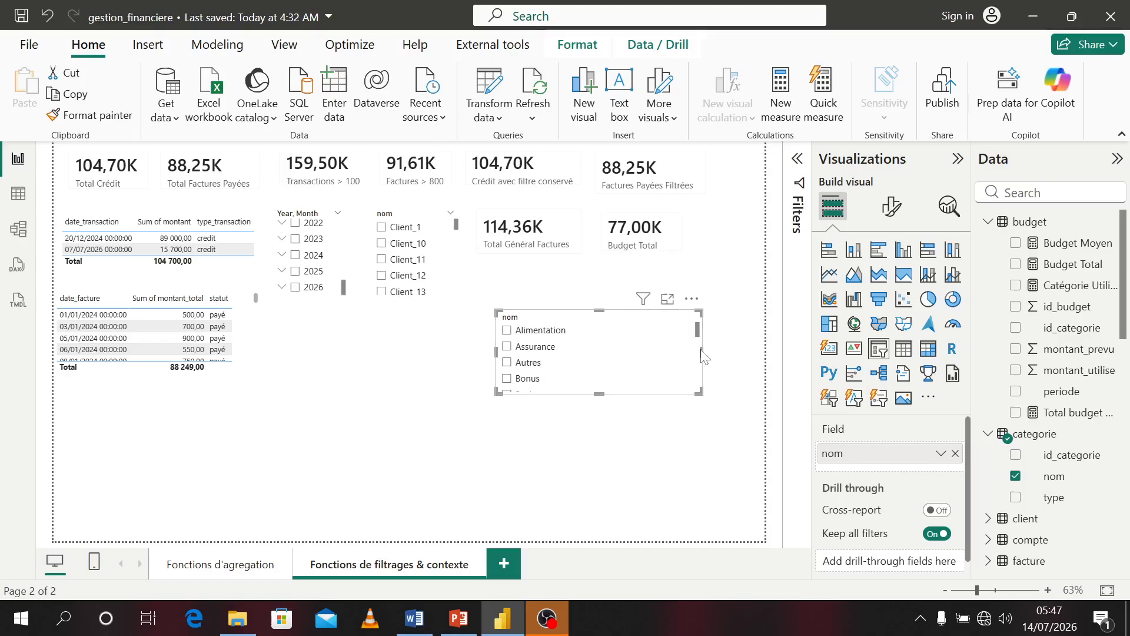
{"action": "left_click_drag", "start_coordinate": [703, 357], "coordinate": [607, 357]}
Test the category slicer by selecting Alimentation, Assurance, Autres, Bonus and Alimentation one after another
{"action": "left_click", "coordinate": [509, 332]}
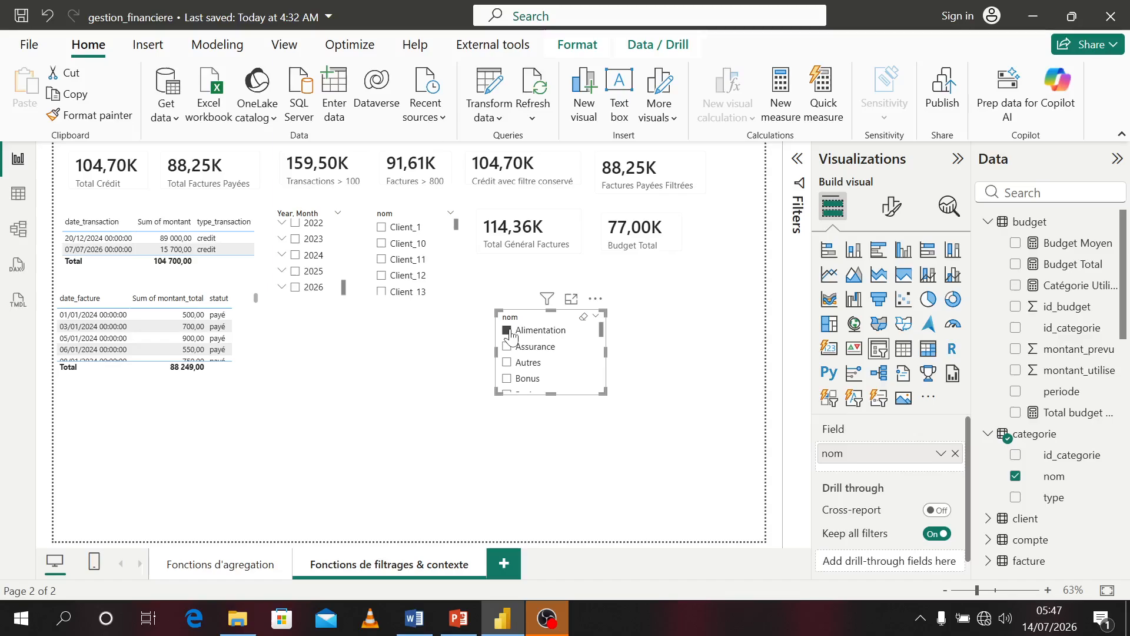
{"action": "left_click", "coordinate": [510, 349]}
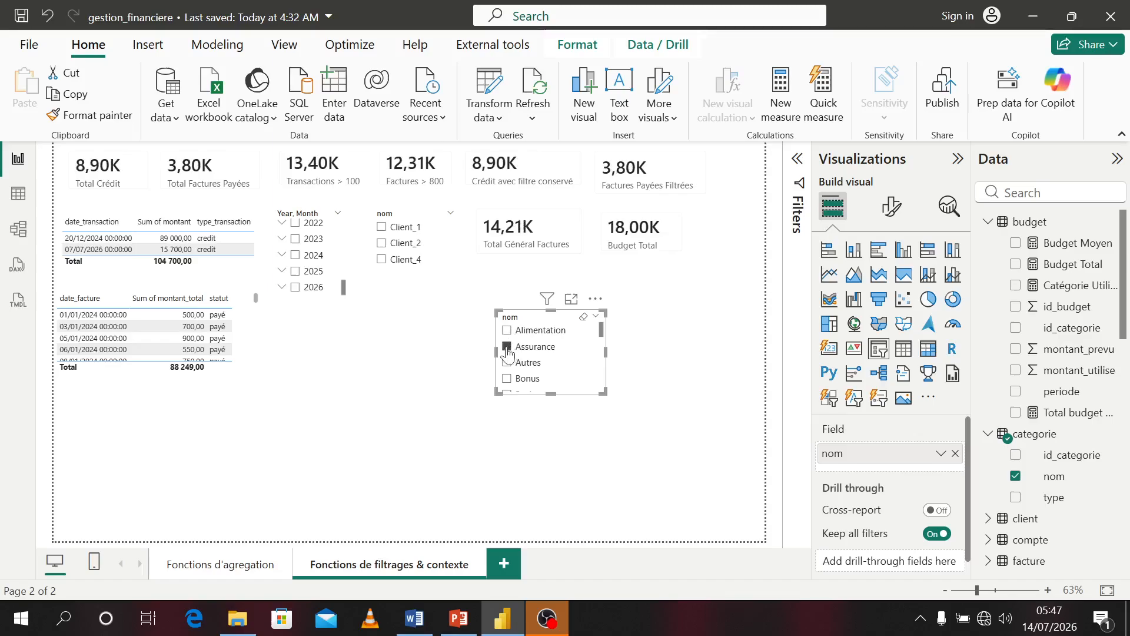
{"action": "left_click", "coordinate": [508, 365]}
{"action": "left_click", "coordinate": [506, 378]}
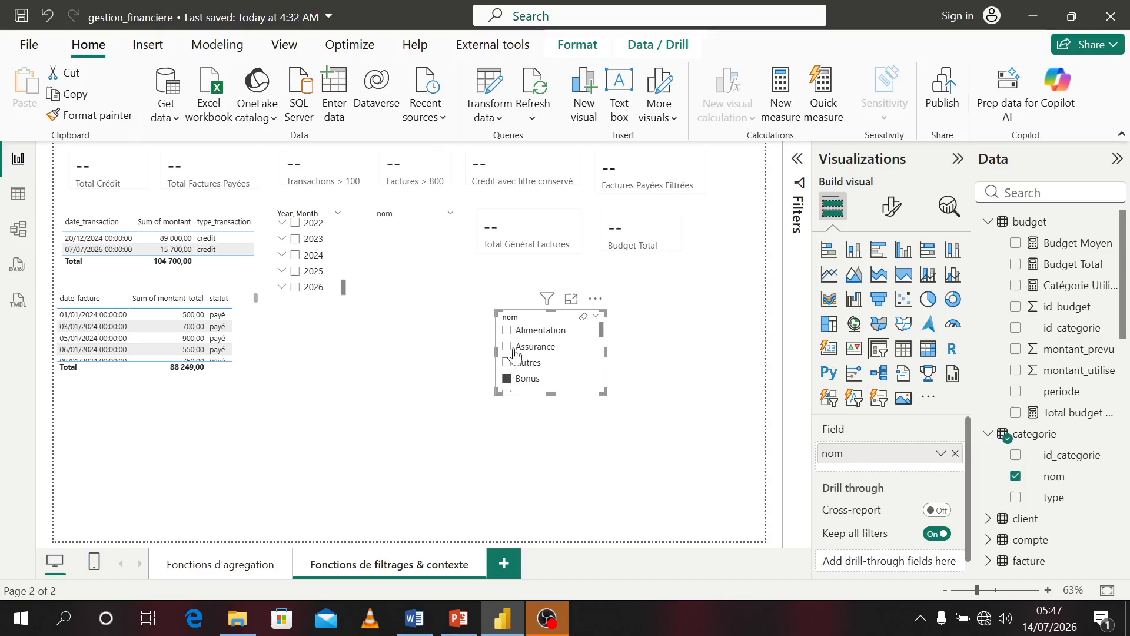
{"action": "left_click", "coordinate": [508, 332]}
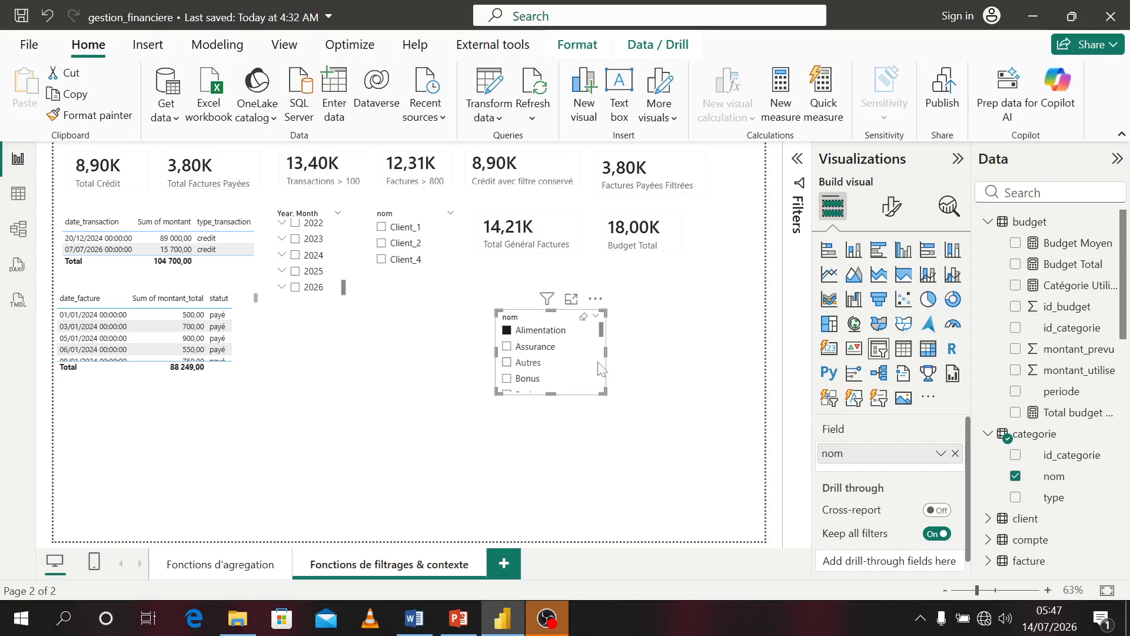
Convert the category slicer into a column chart and add the Budget Total measure as its values
{"action": "left_click_drag", "start_coordinate": [598, 370], "coordinate": [558, 393]}
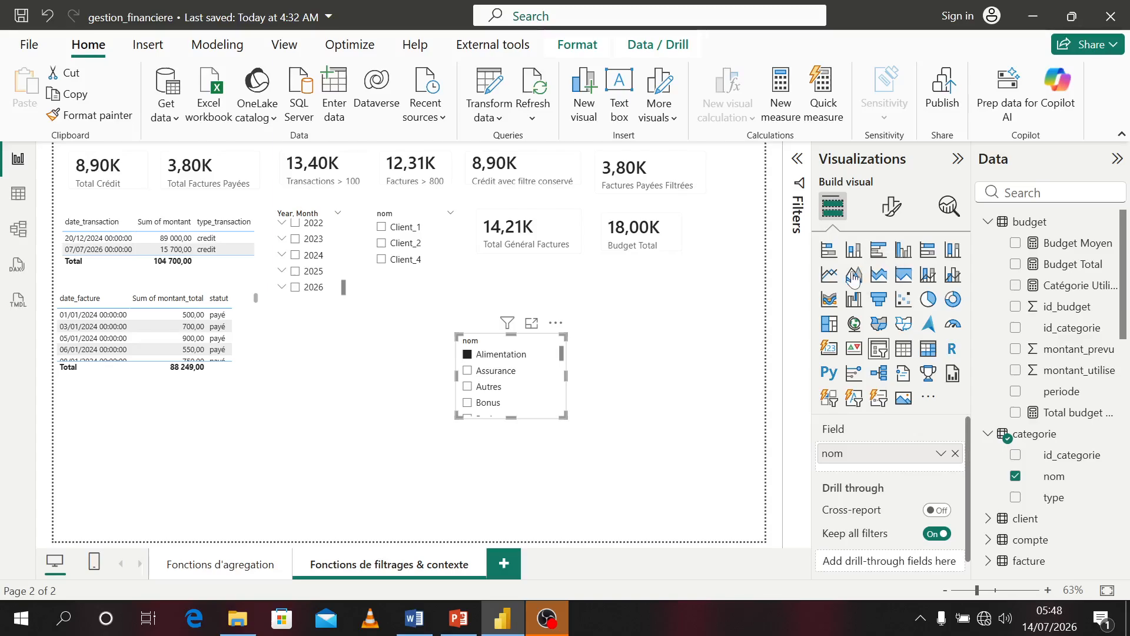
{"action": "left_click", "coordinate": [854, 250]}
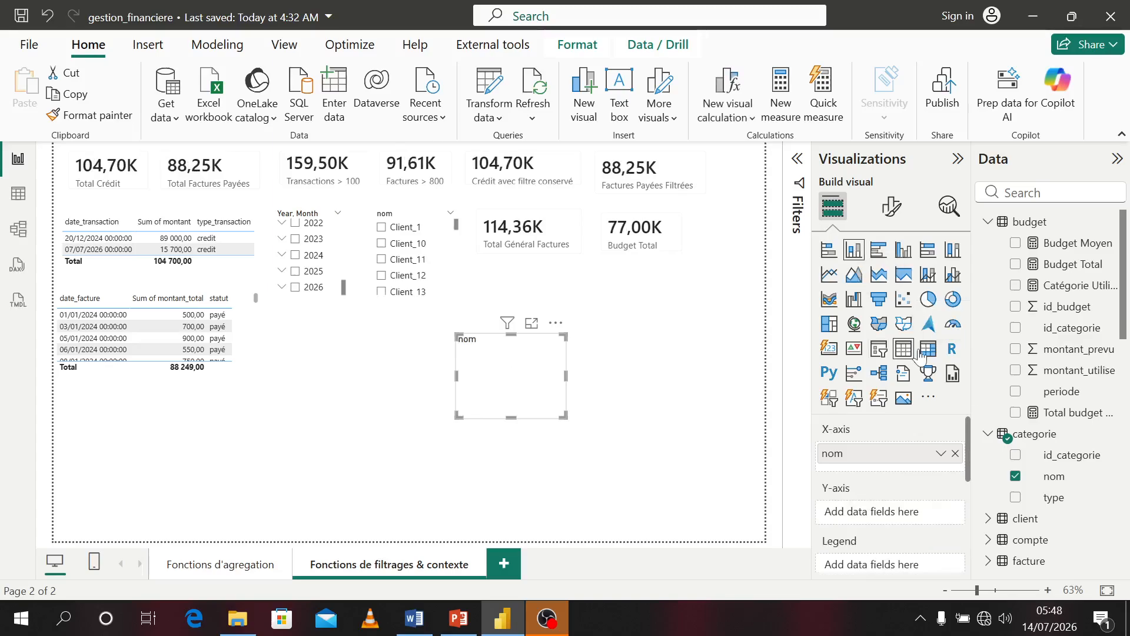
{"action": "left_click", "coordinate": [1017, 265]}
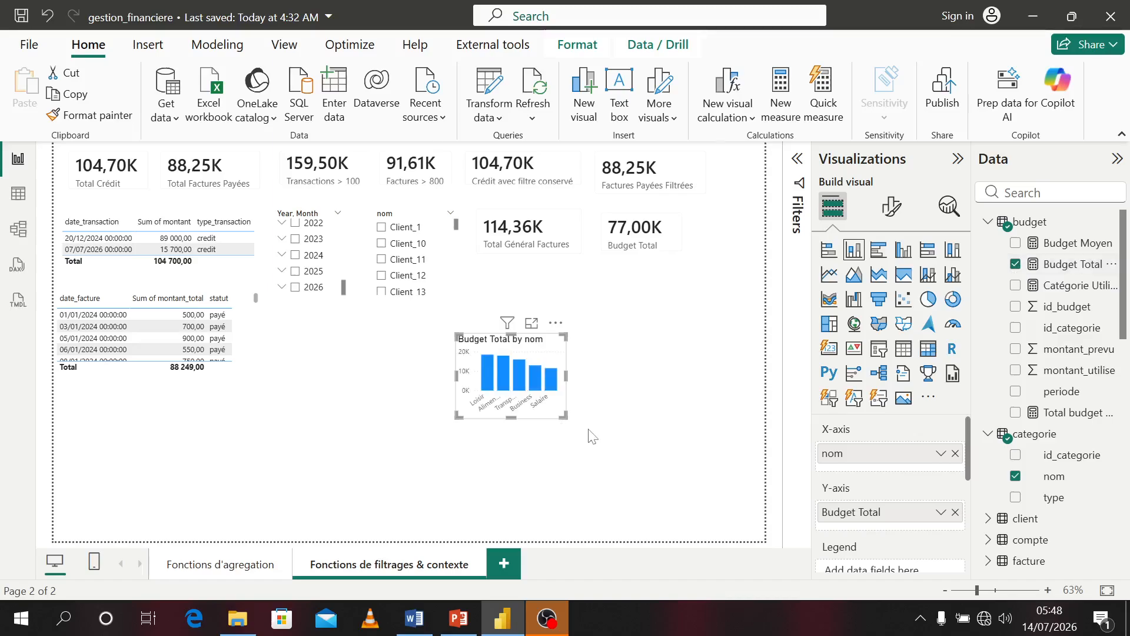
Enlarge the Budget Total by nom chart and position it below the slicers and cards
{"action": "left_click_drag", "start_coordinate": [564, 416], "coordinate": [714, 477]}
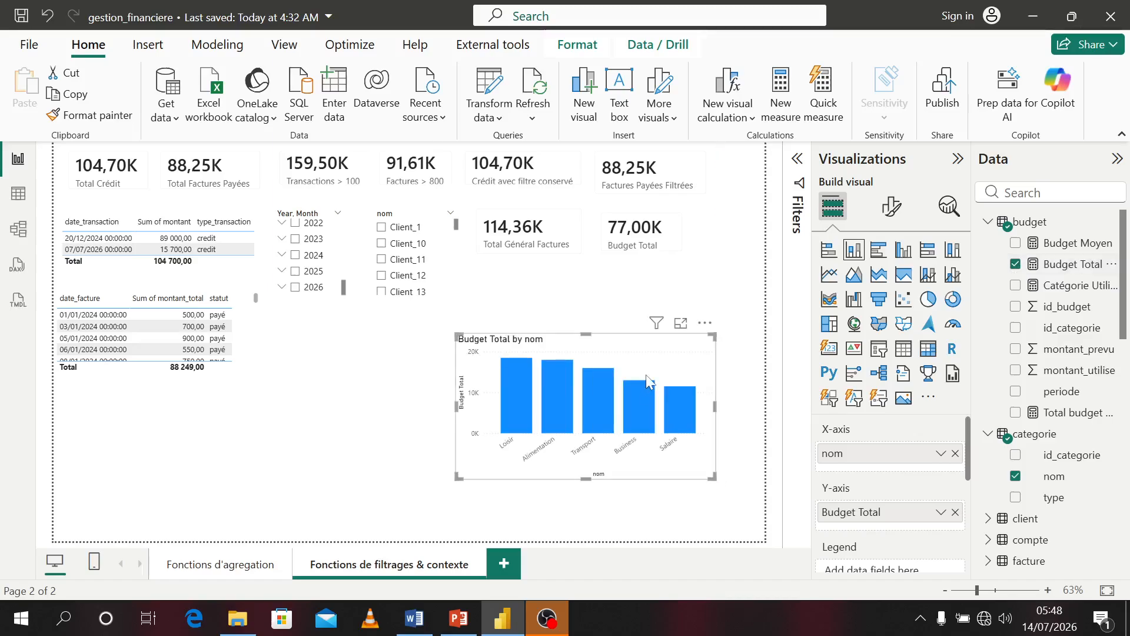
{"action": "left_click_drag", "start_coordinate": [647, 381], "coordinate": [501, 369]}
{"action": "left_click_drag", "start_coordinate": [569, 465], "coordinate": [614, 494]}
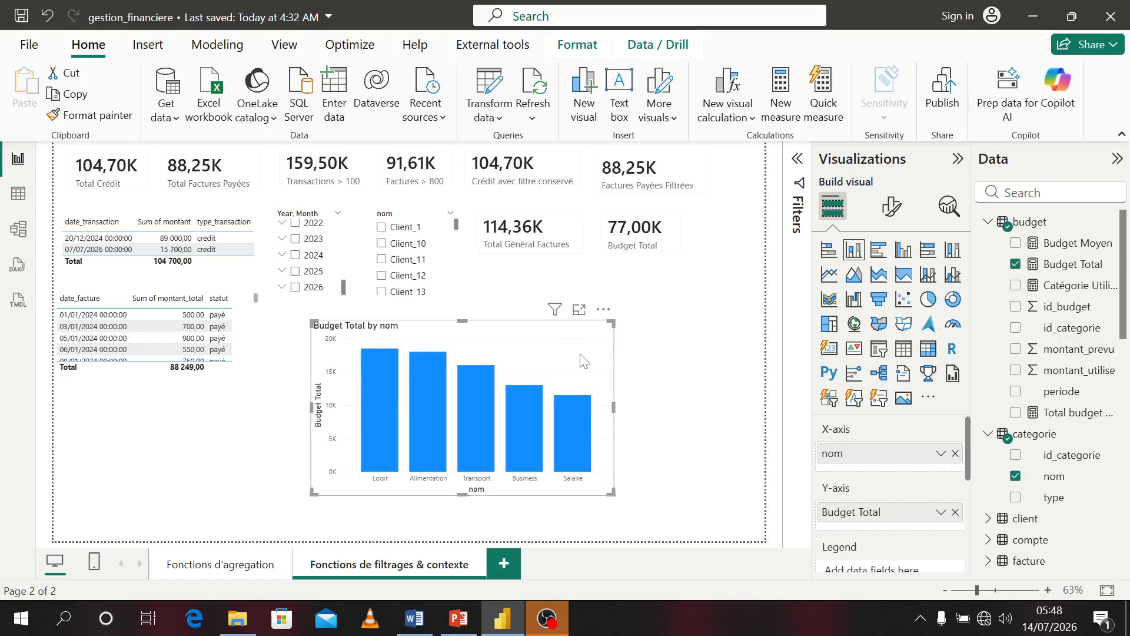
{"action": "left_click_drag", "start_coordinate": [582, 359], "coordinate": [549, 348]}
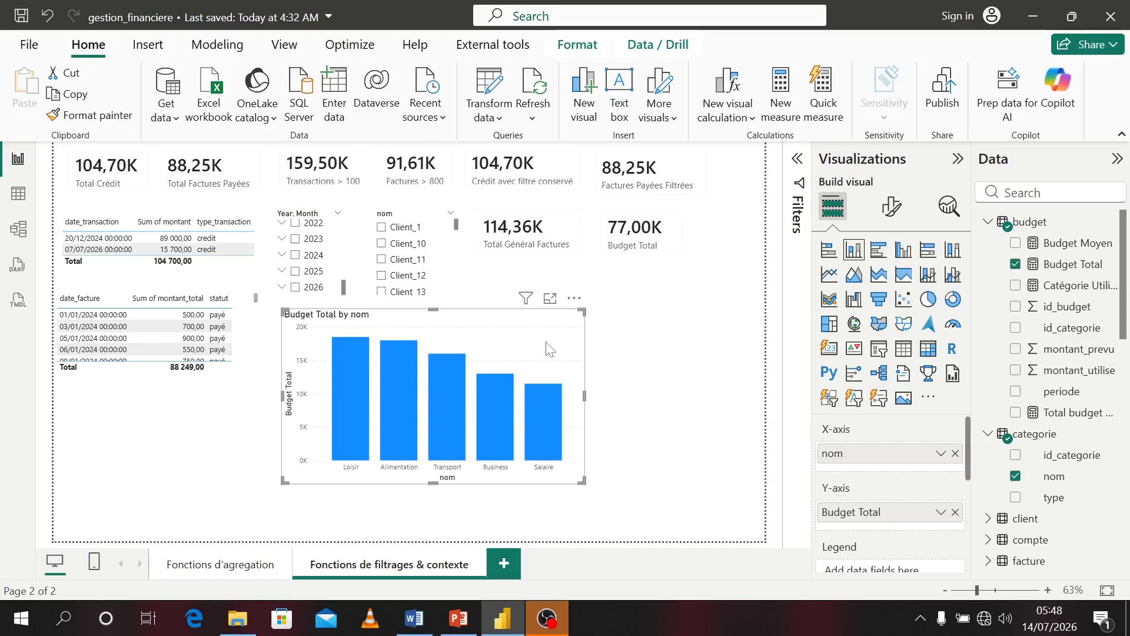
{"action": "left_click", "coordinate": [642, 436]}
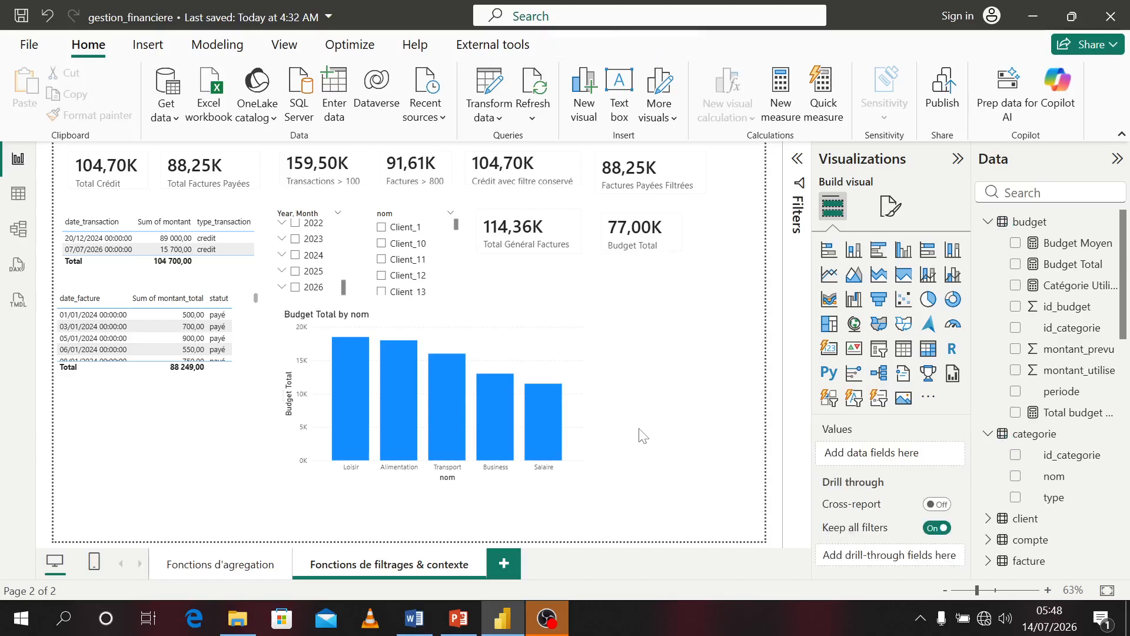